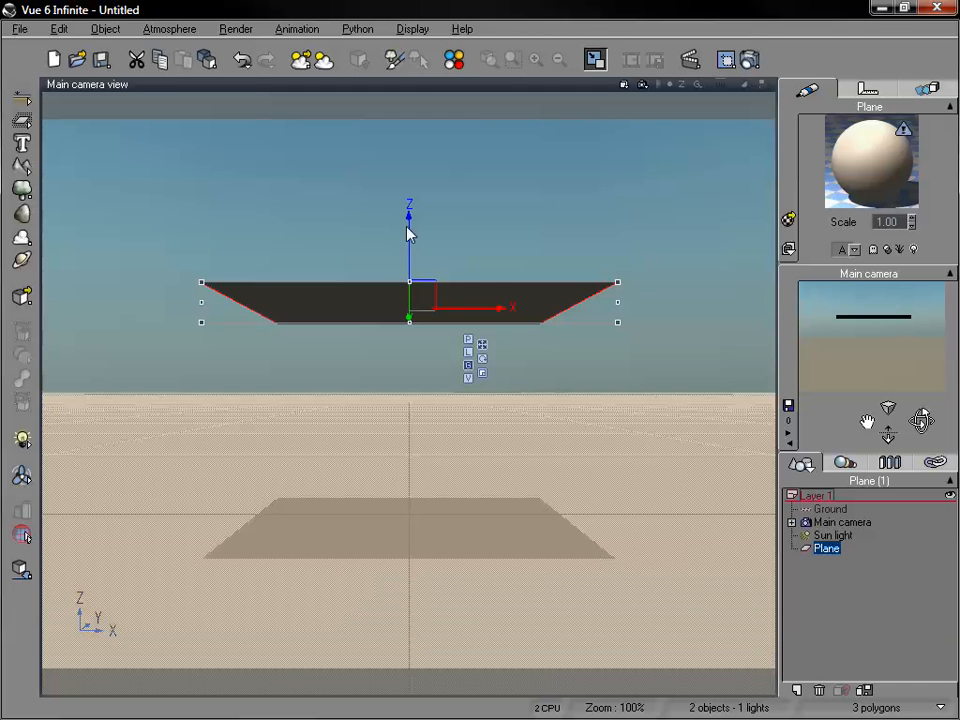
Lower the floating plane to just above the ground and enlarge it until it extends beyond the camera frame.
left_click_drag(411, 231, 411, 429)
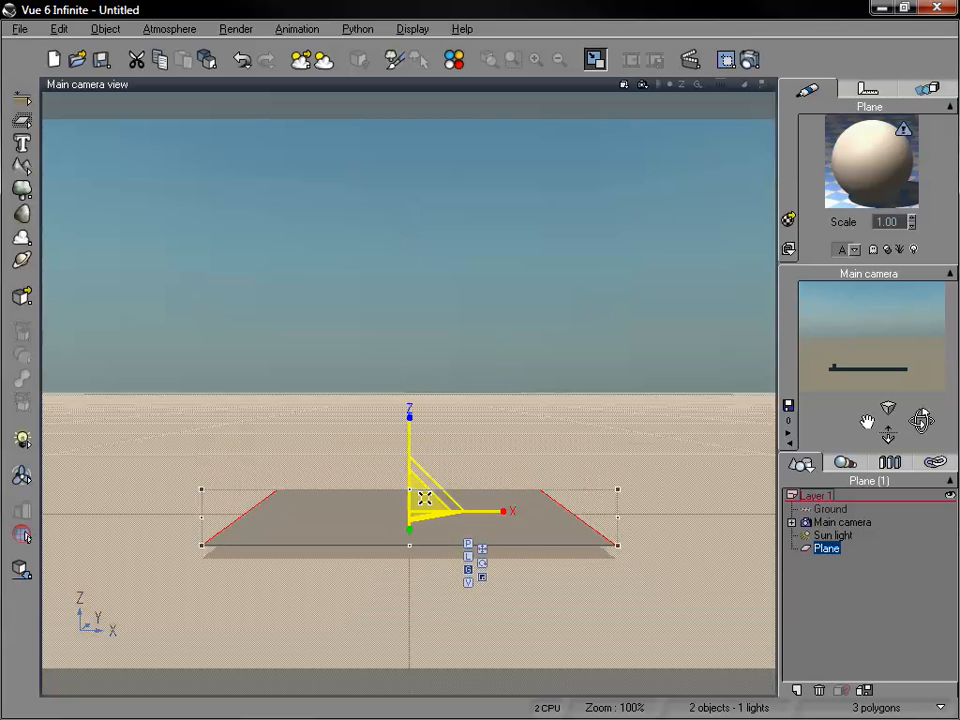
left_click_drag(422, 498, 917, 161)
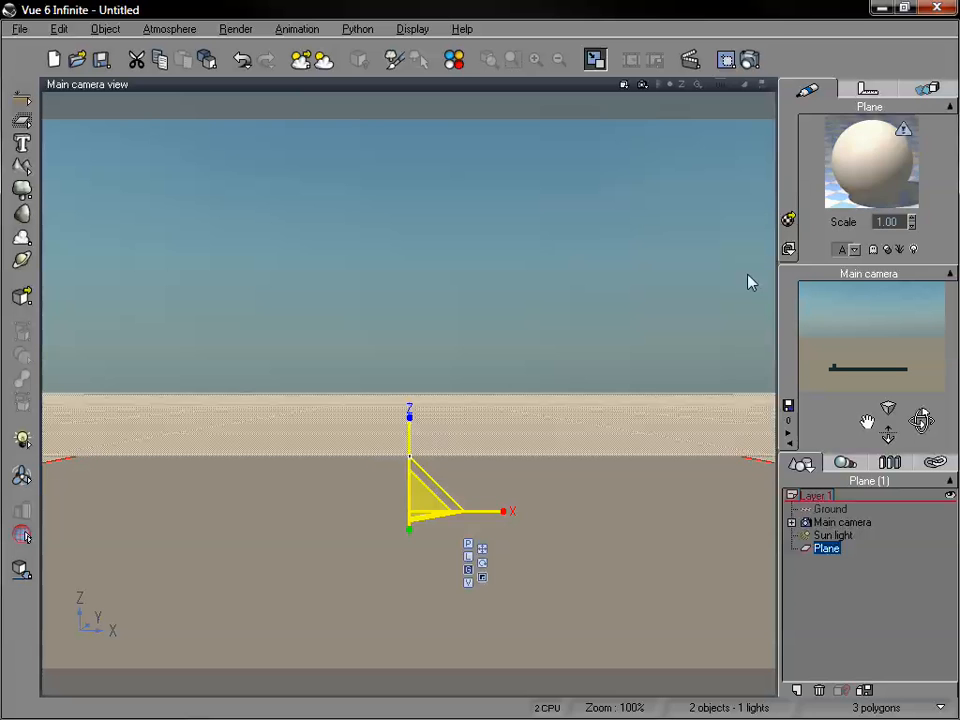
left_click(889, 615)
left_click_drag(920, 421, 891, 455)
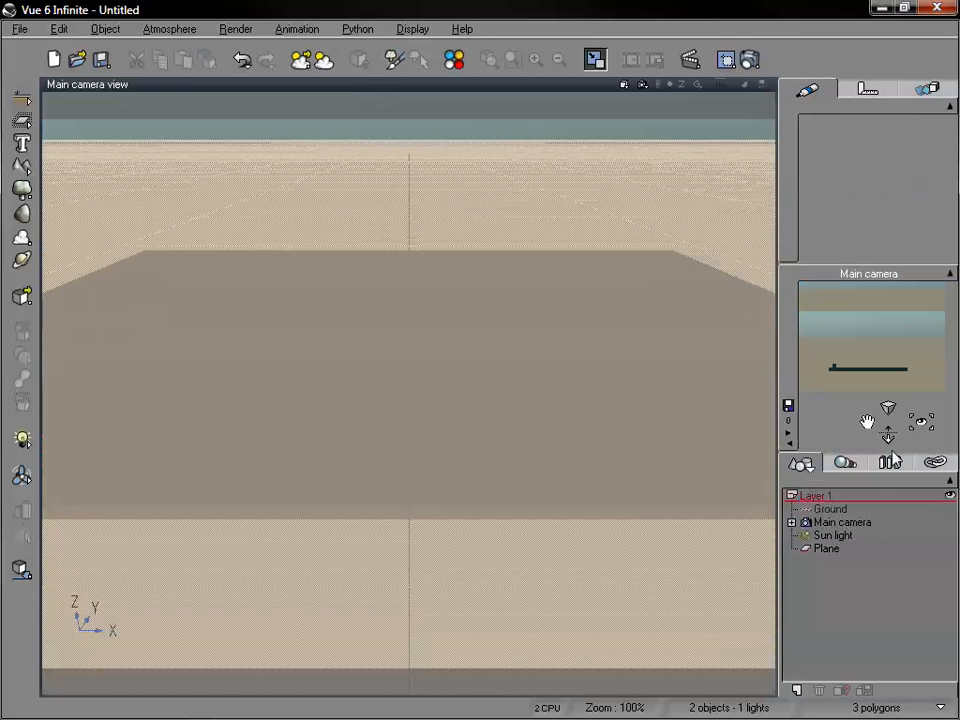
Assign the Grass material from the Landscapes collection to the plane.
left_click(827, 549)
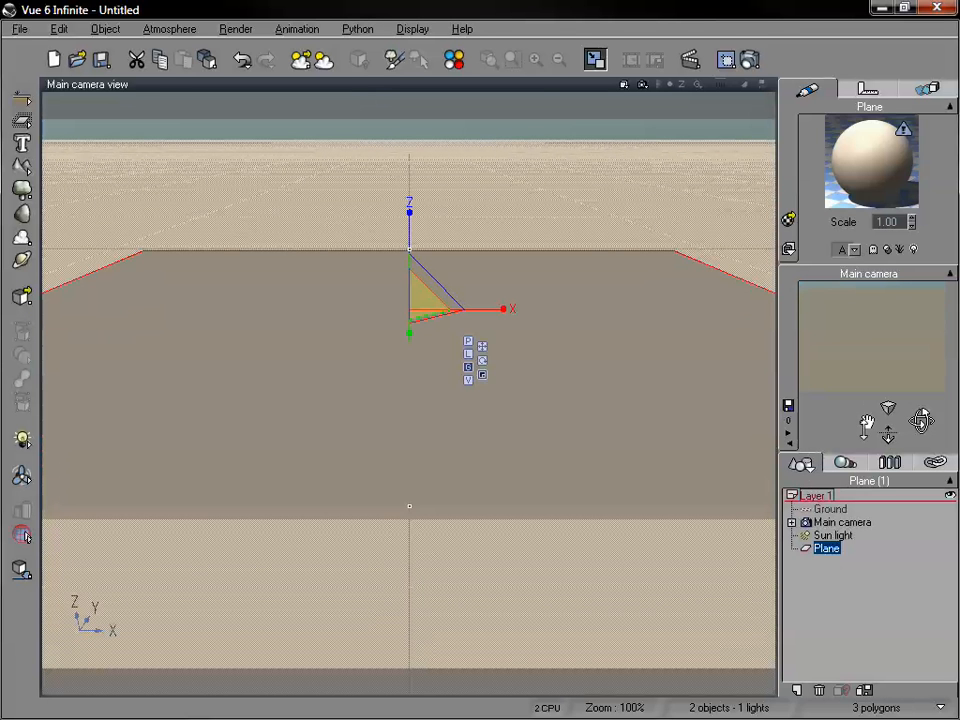
left_click_drag(867, 420, 868, 412)
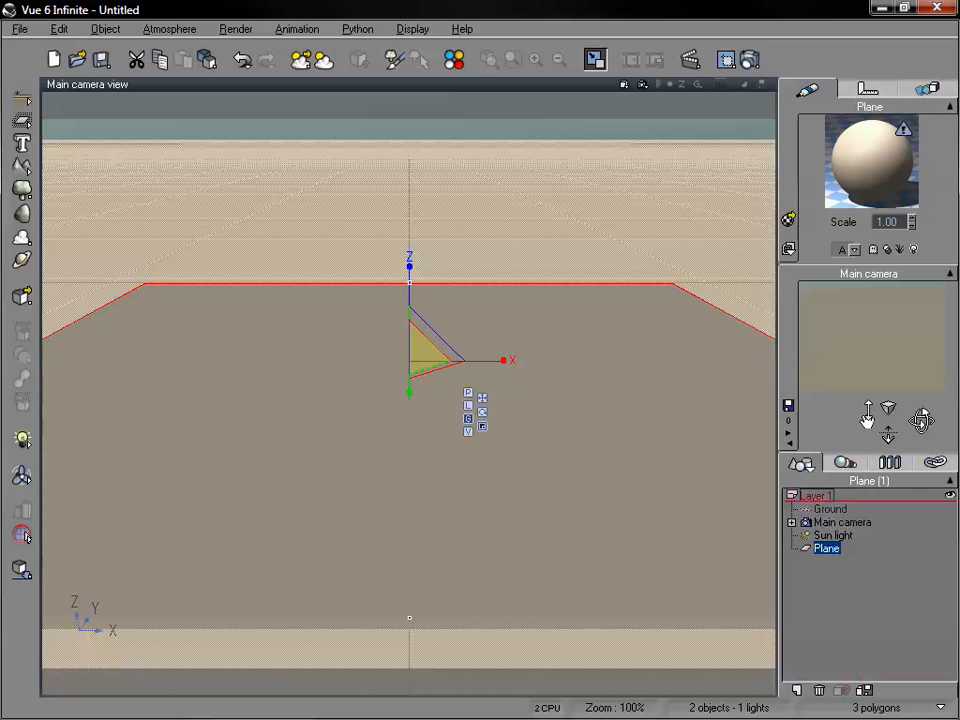
left_click(788, 220)
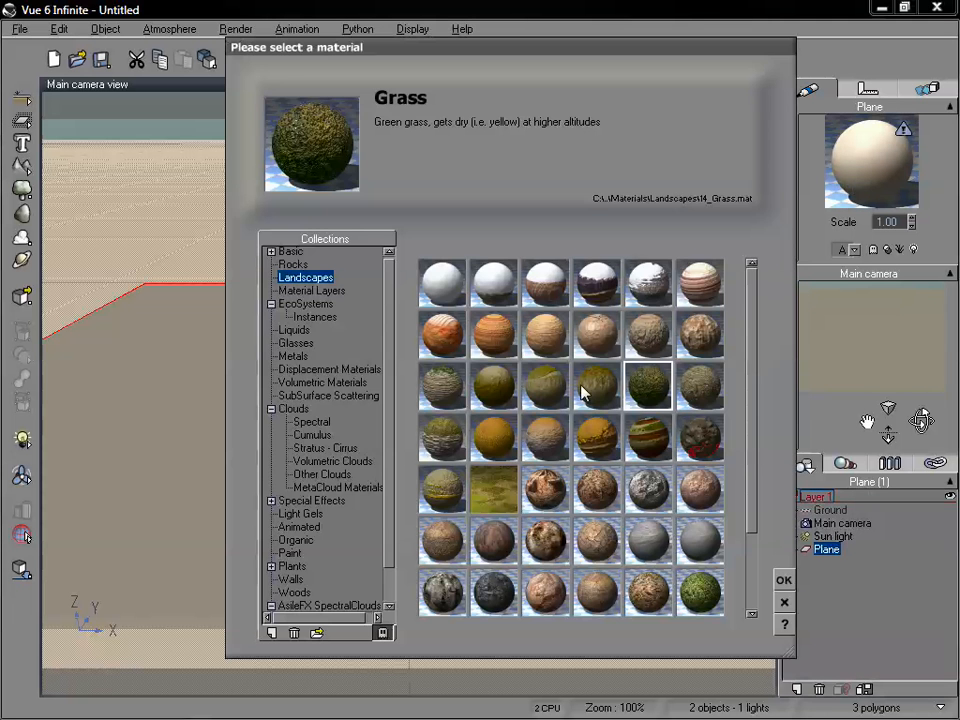
left_click(784, 580)
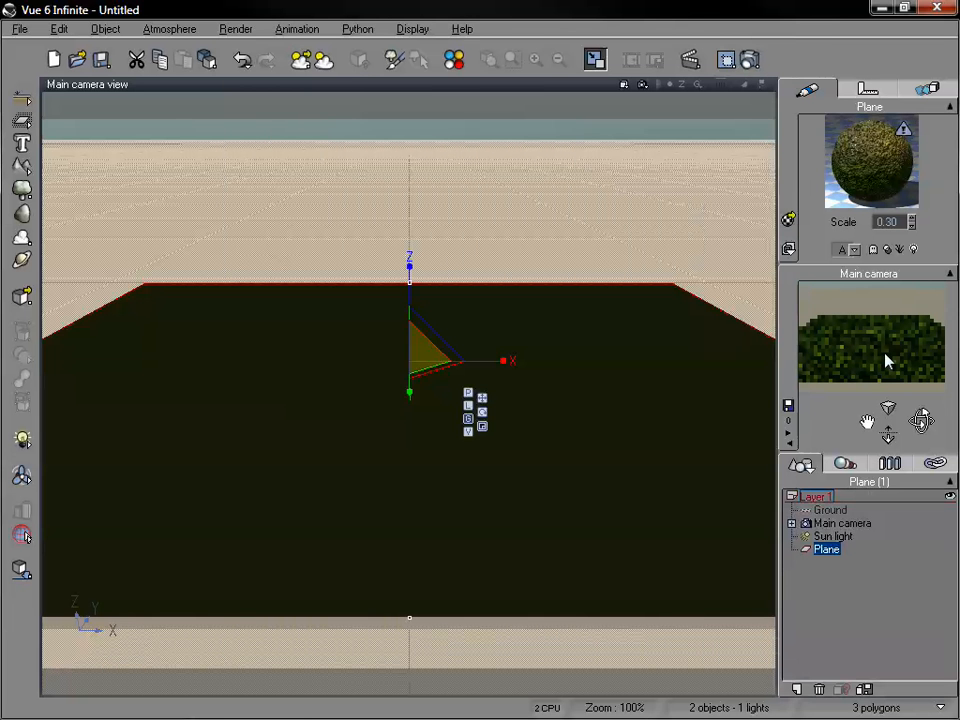
Open the plane's Grass material for editing and change its type to EcoSystem.
double_click(884, 181)
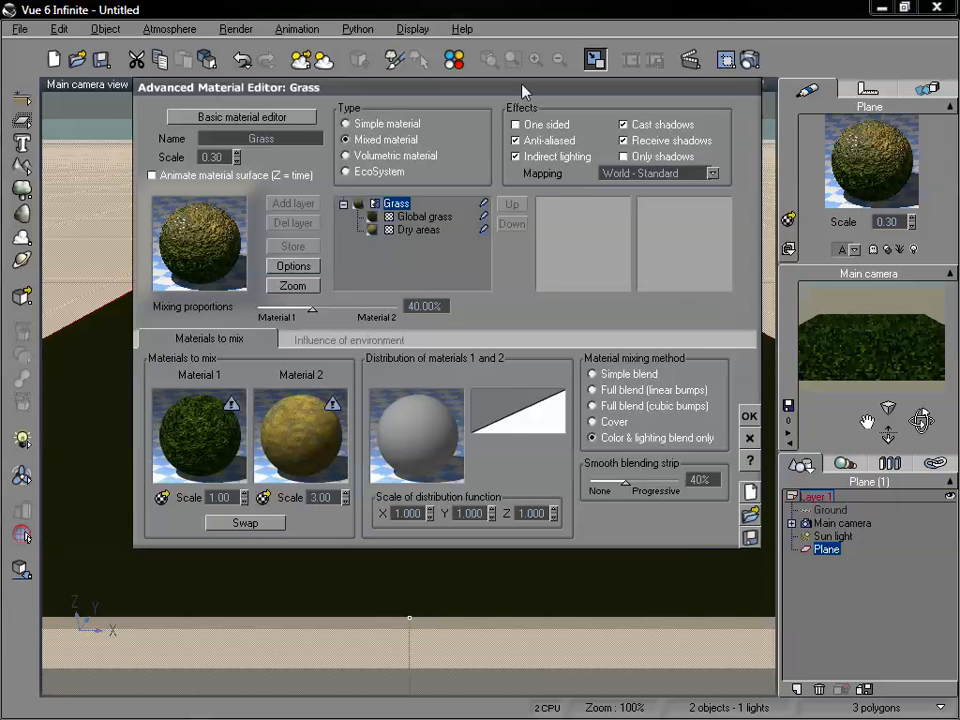
left_click_drag(530, 92, 552, 93)
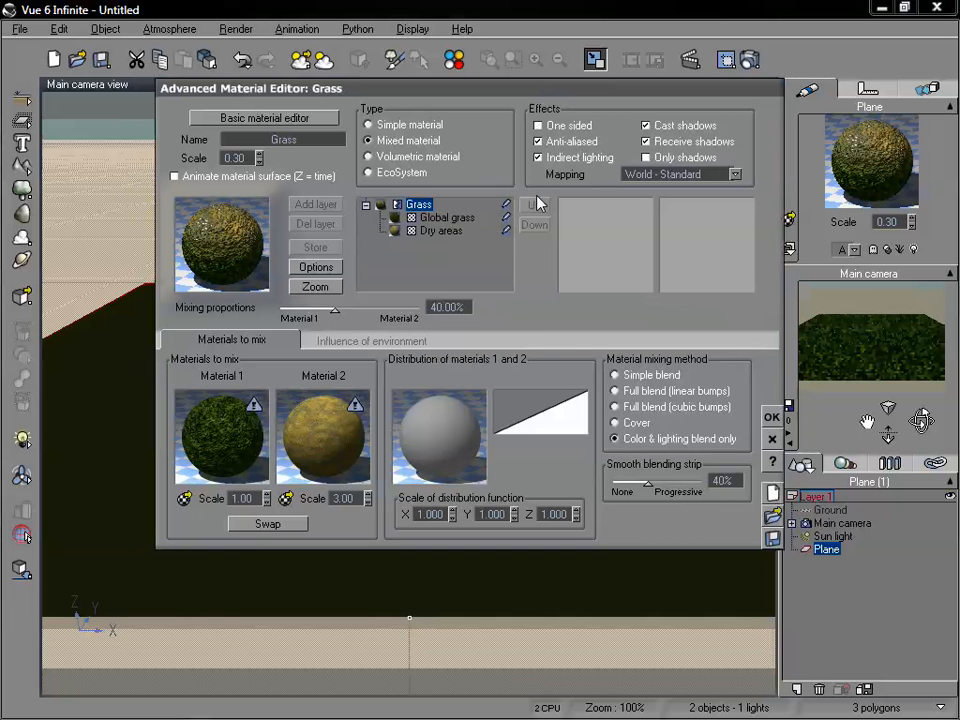
left_click(372, 175)
left_click_drag(454, 95, 577, 90)
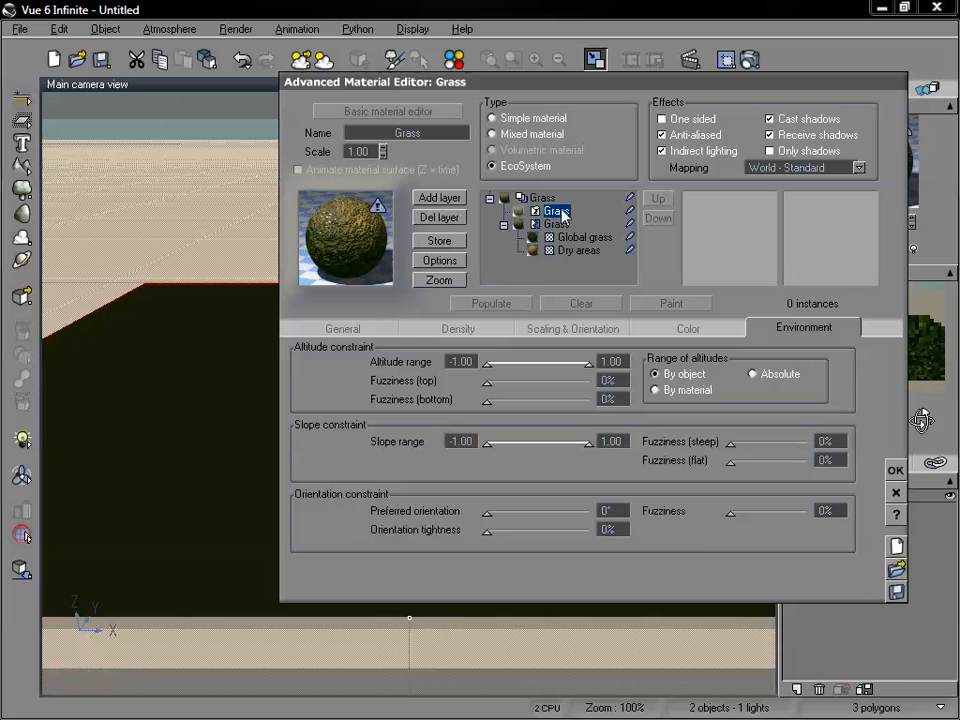
Add the Fir Tree plant species to the Grass layer's EcoSystem population and populate the plane with it.
left_click(342, 328)
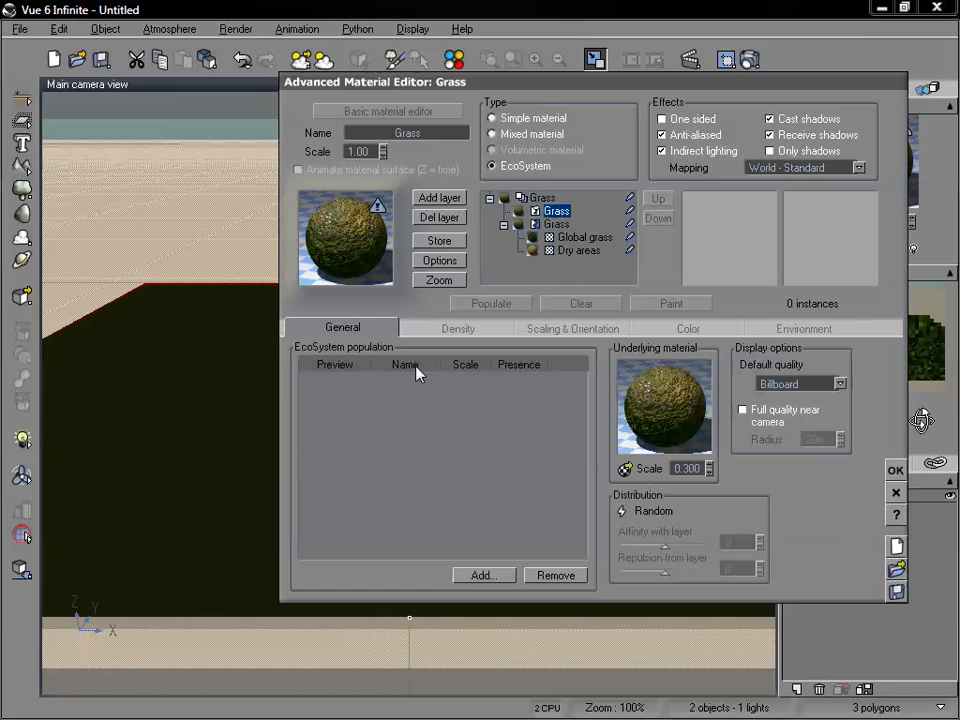
left_click(492, 575)
left_click(514, 602)
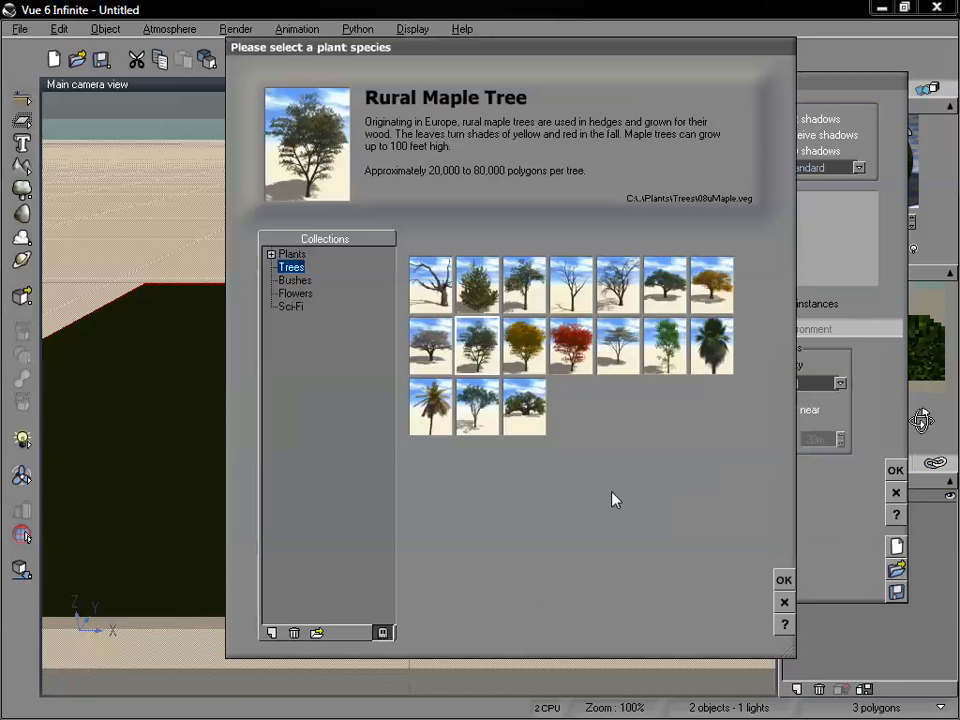
left_click(477, 285)
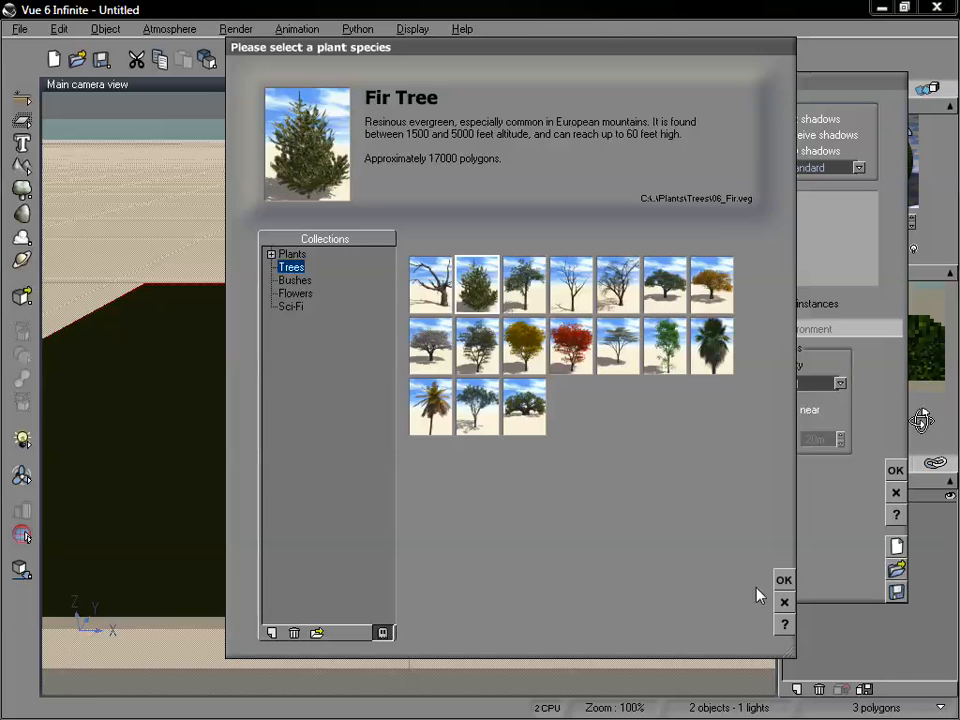
left_click(784, 580)
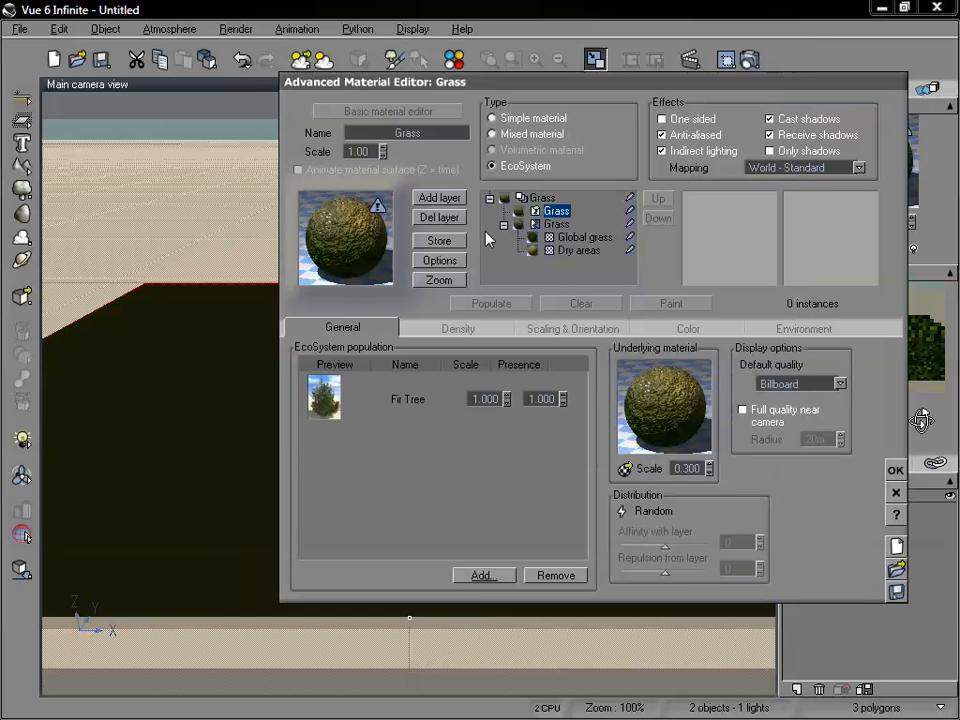
left_click_drag(497, 88, 563, 22)
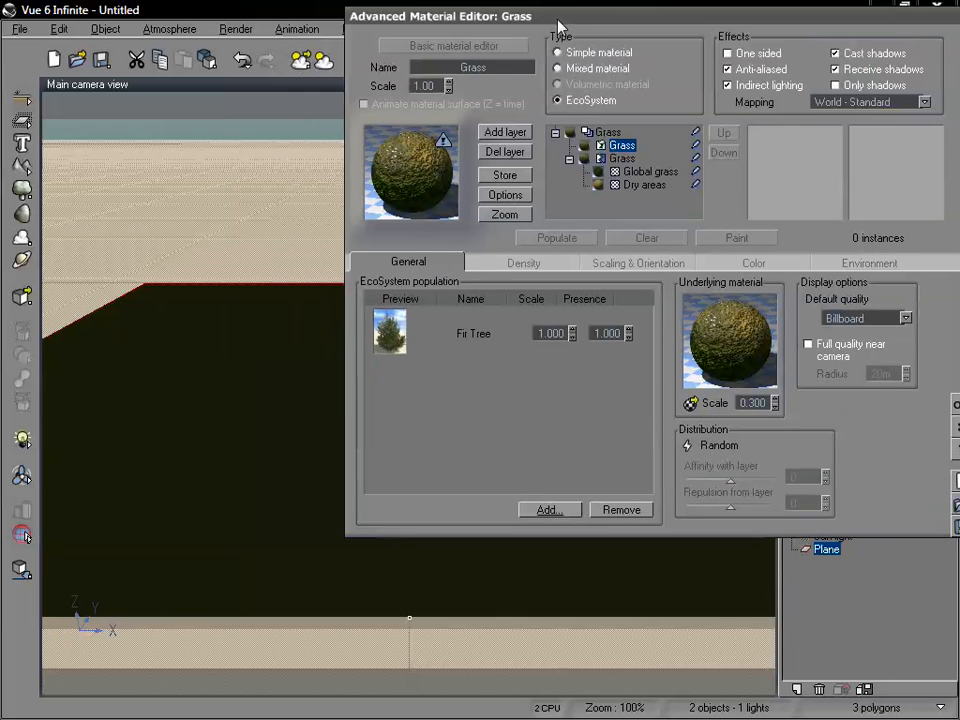
left_click(557, 238)
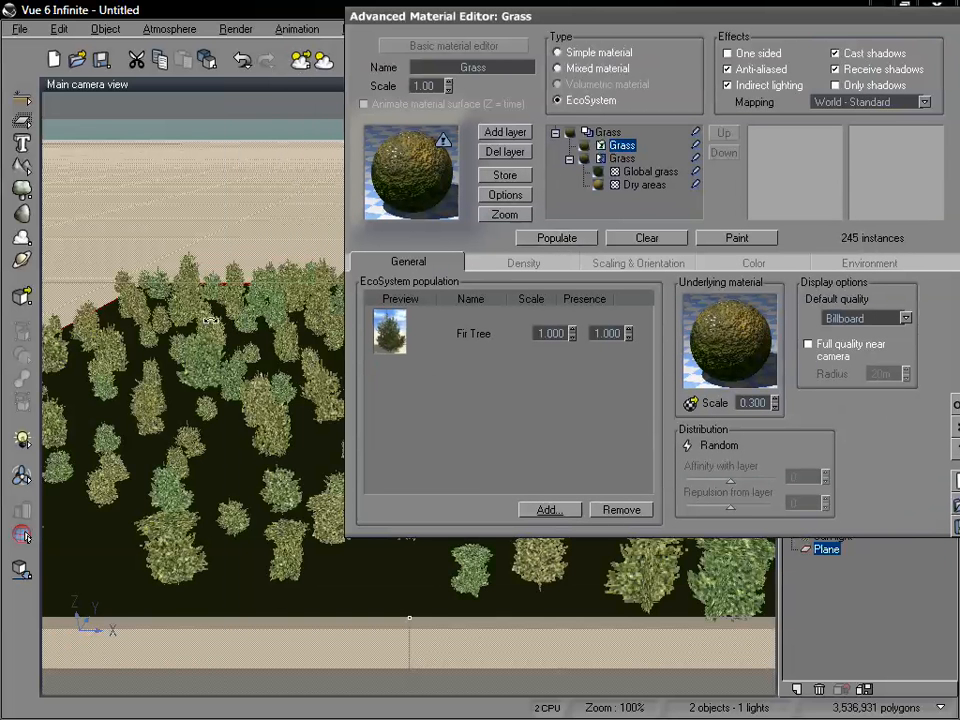
Set the Fir Tree scale to 0.8 and repopulate the EcoSystem.
double_click(569, 332)
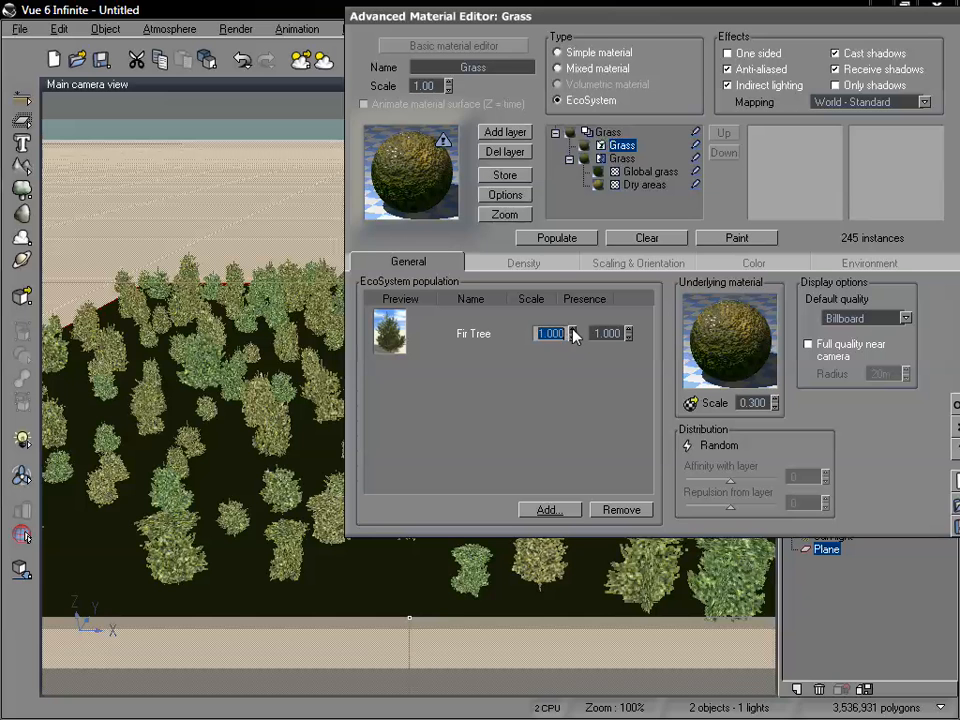
type("0.9")
key("Return")
type("0.8")
key("Return")
left_click(557, 241)
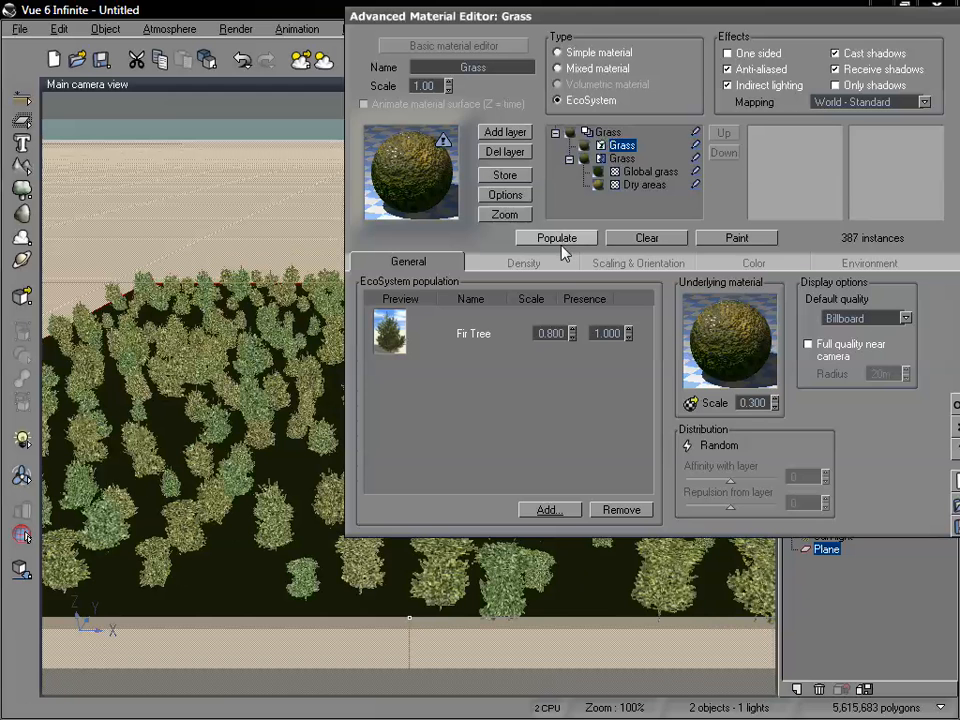
Turn off populating below foreign objects and decay near foreign objects in the density settings, and repopulate the EcoSystem.
left_click(548, 268)
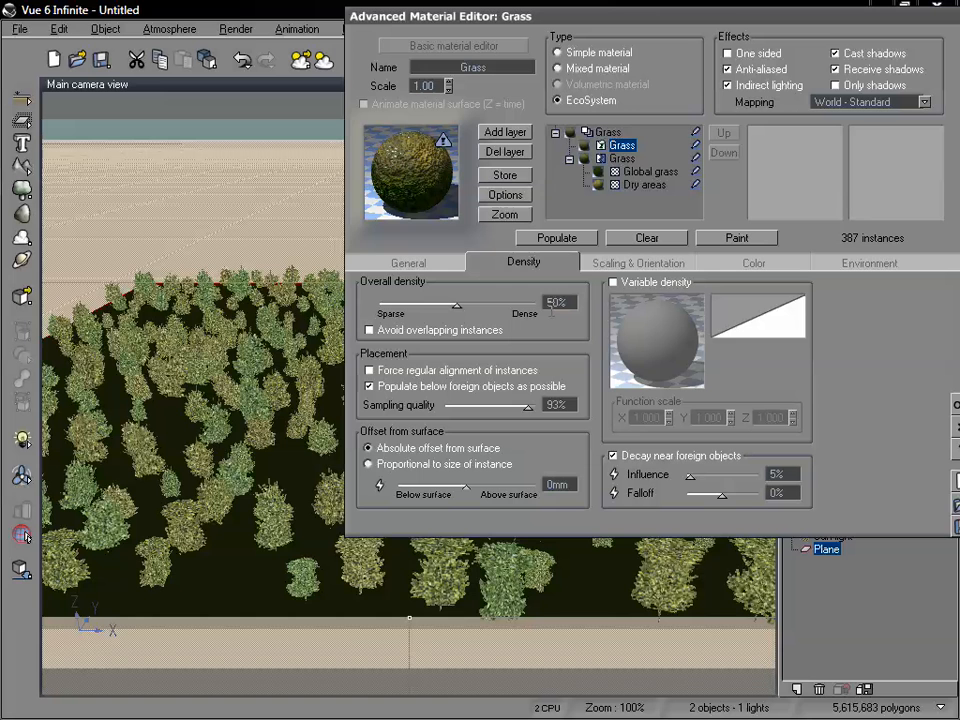
left_click(370, 387)
left_click(614, 456)
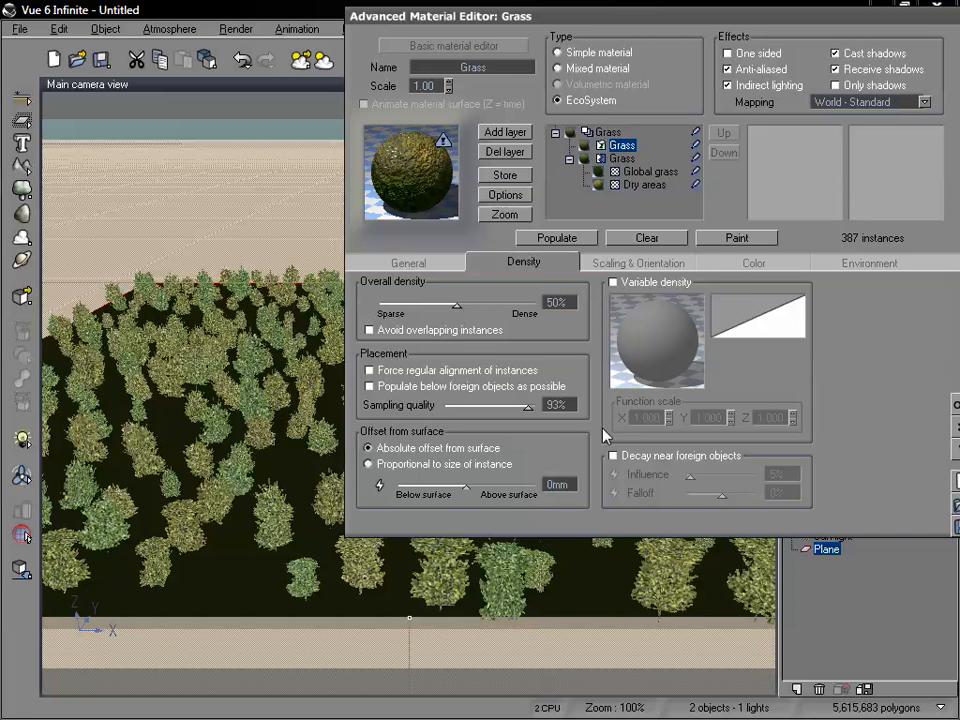
left_click(575, 238)
Raise the EcoSystem's overall density to 90% and repopulate the plane.
left_click_drag(457, 306, 519, 311)
left_click(567, 242)
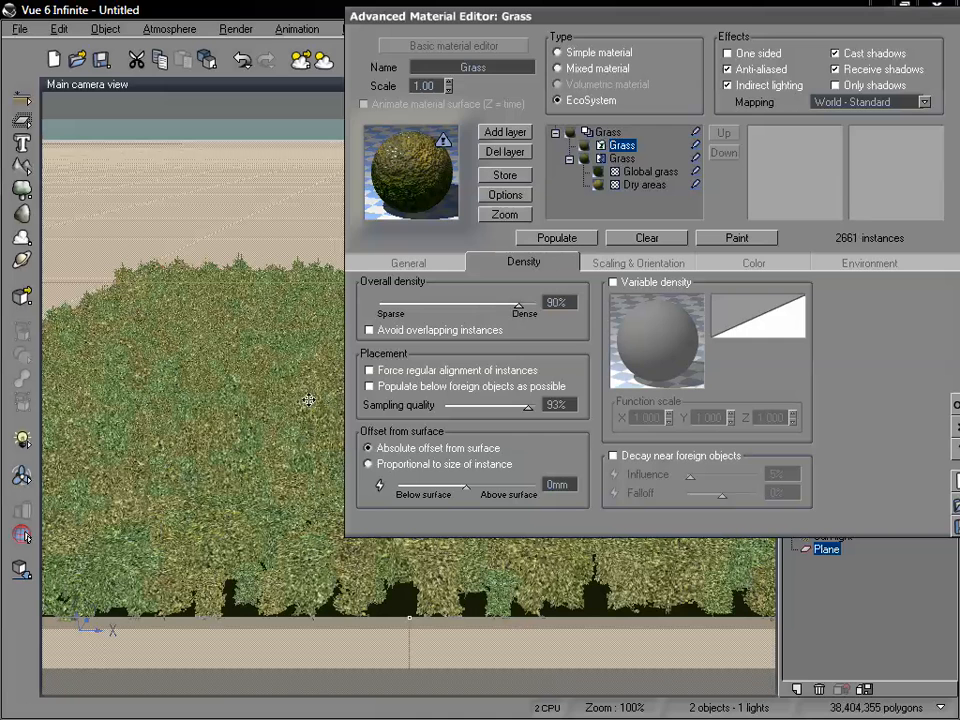
left_click_drag(545, 18, 486, 81)
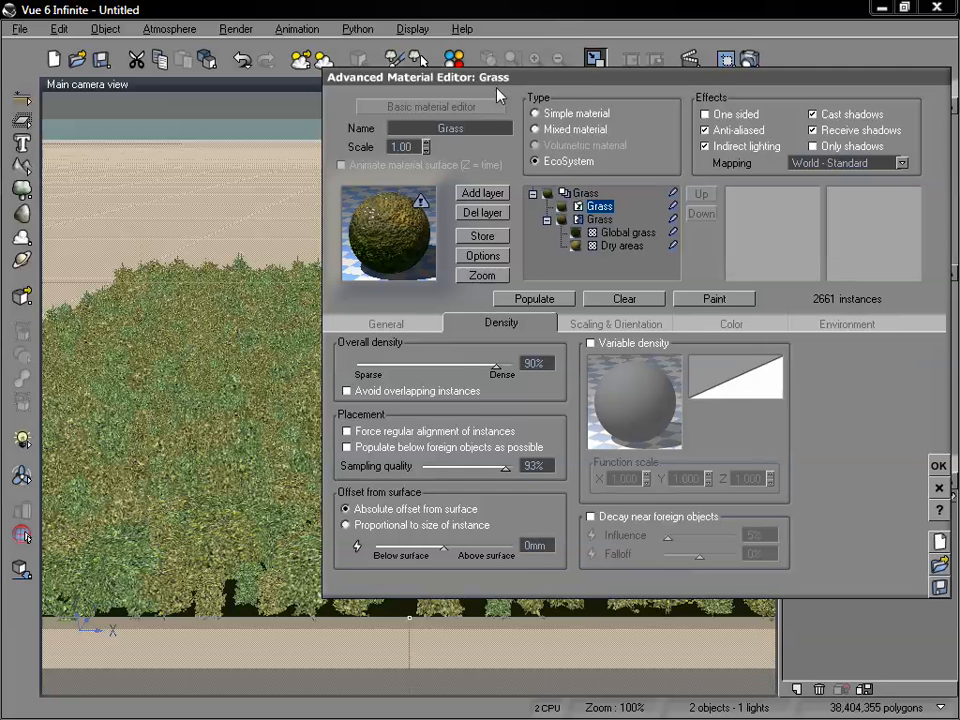
Enable variable density for the EcoSystem and open its density function for editing.
left_click(591, 344)
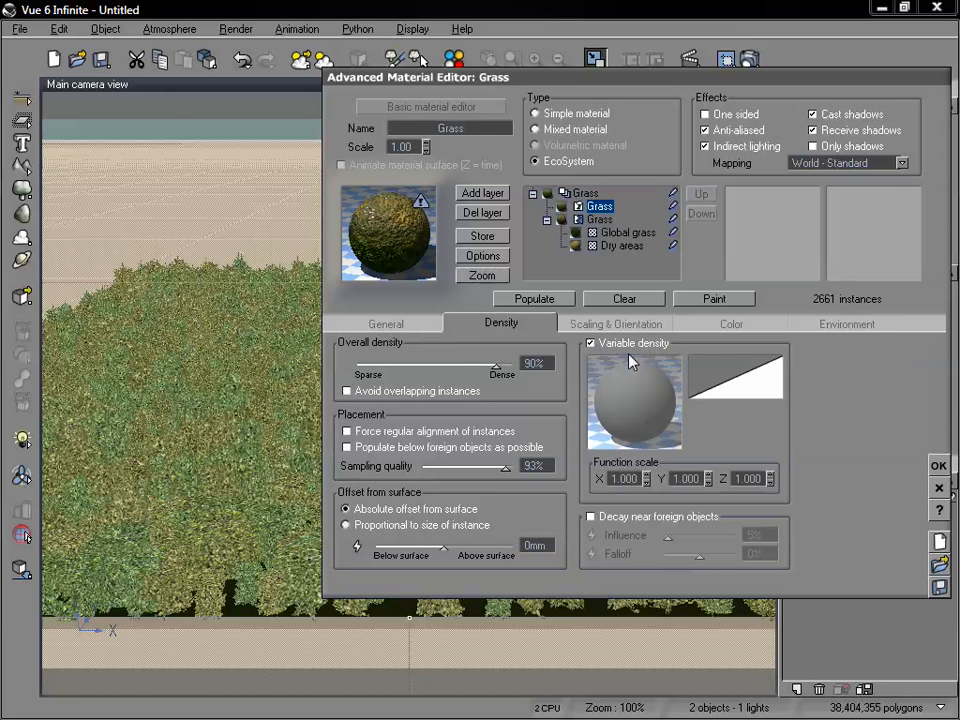
left_click_drag(670, 85, 671, 35)
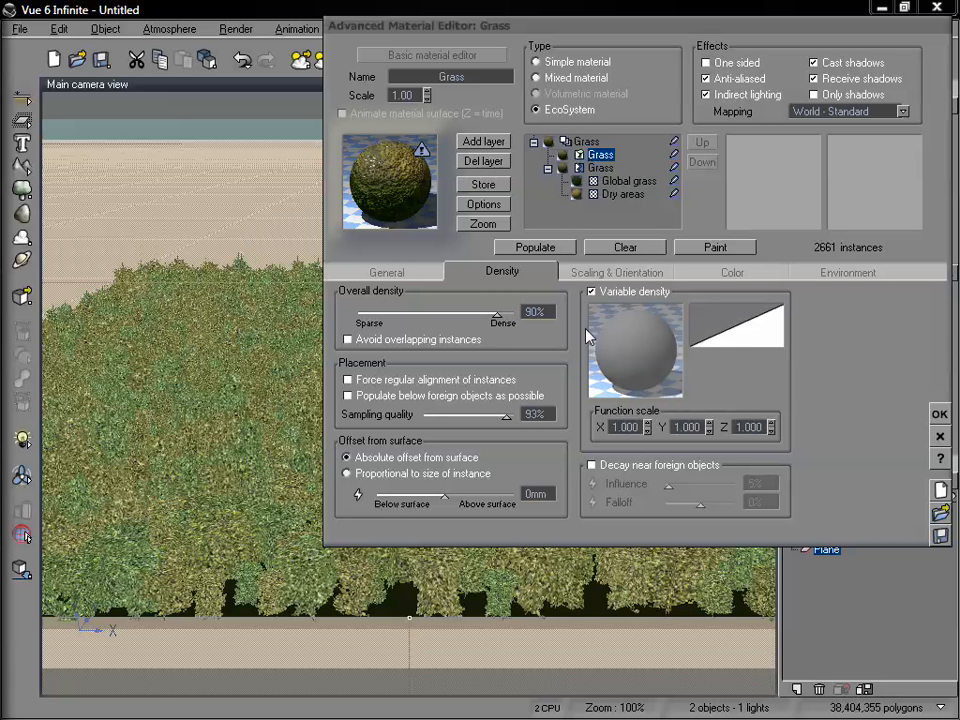
right_click(640, 350)
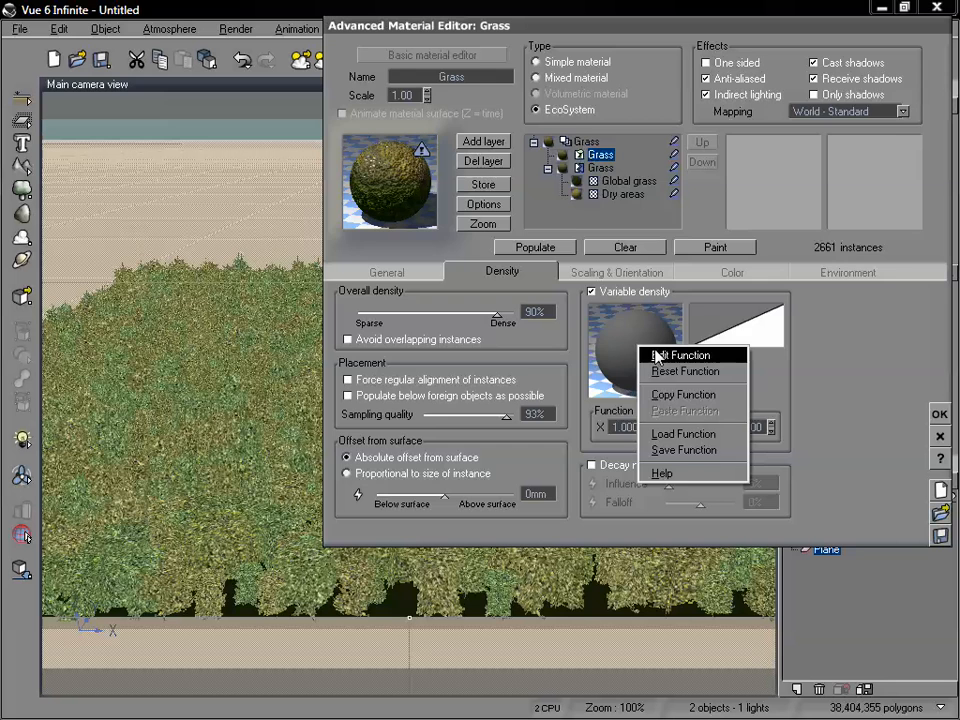
left_click(655, 355)
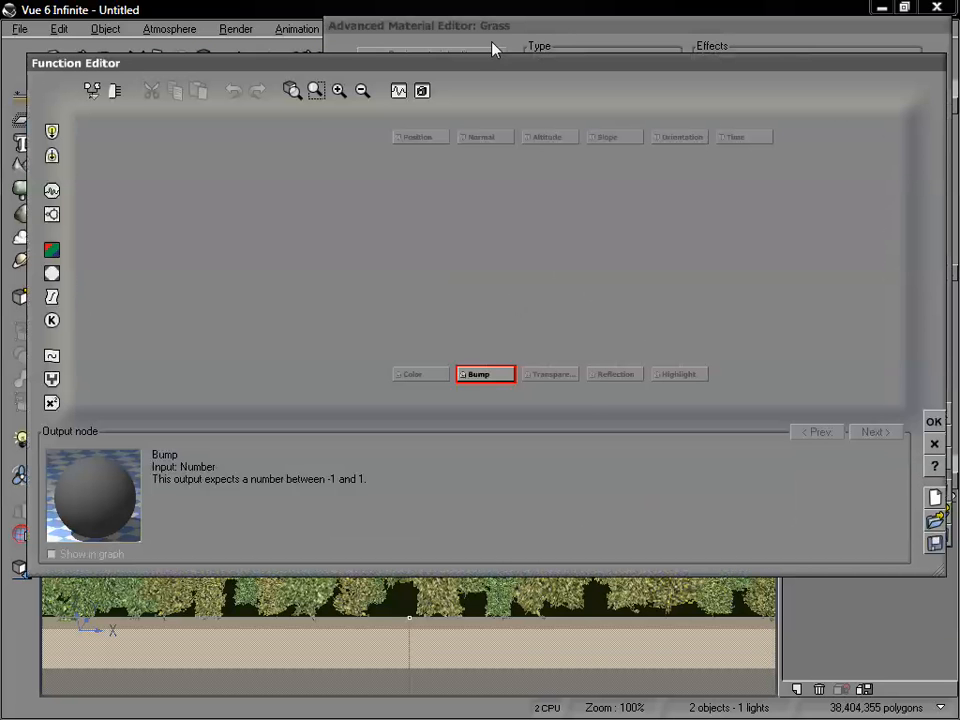
left_click_drag(470, 70, 547, 358)
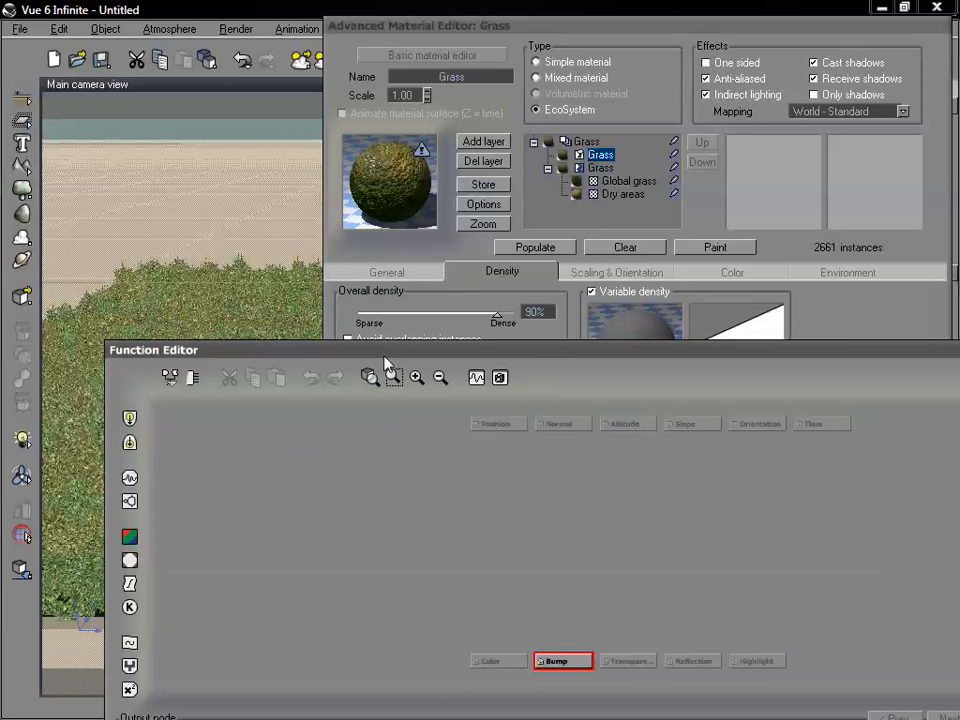
left_click_drag(386, 352, 352, 100)
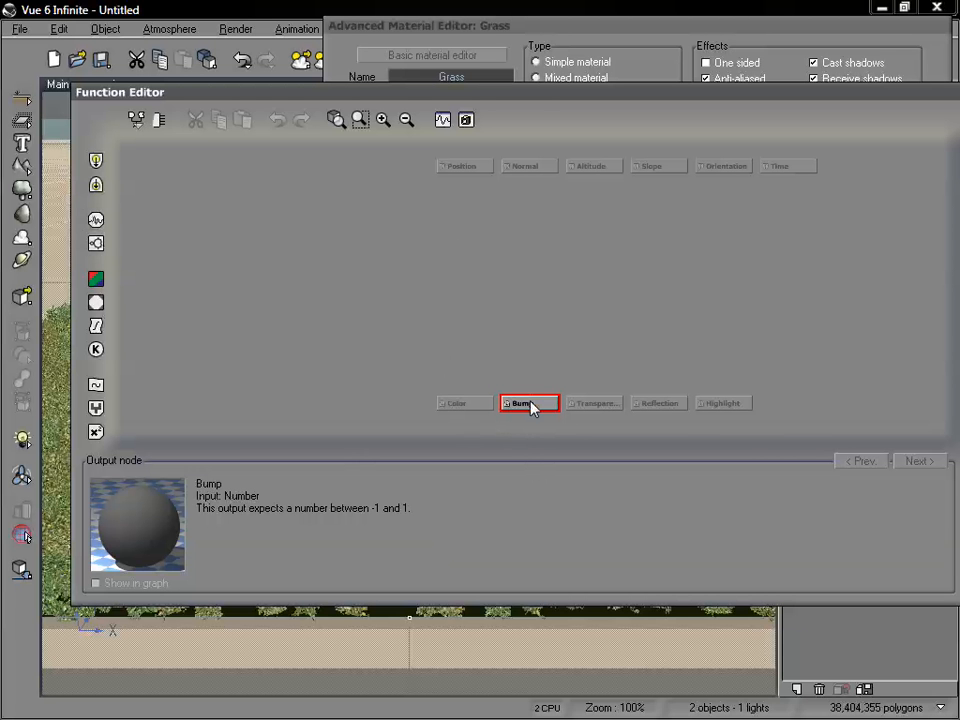
left_click_drag(538, 94, 521, 154)
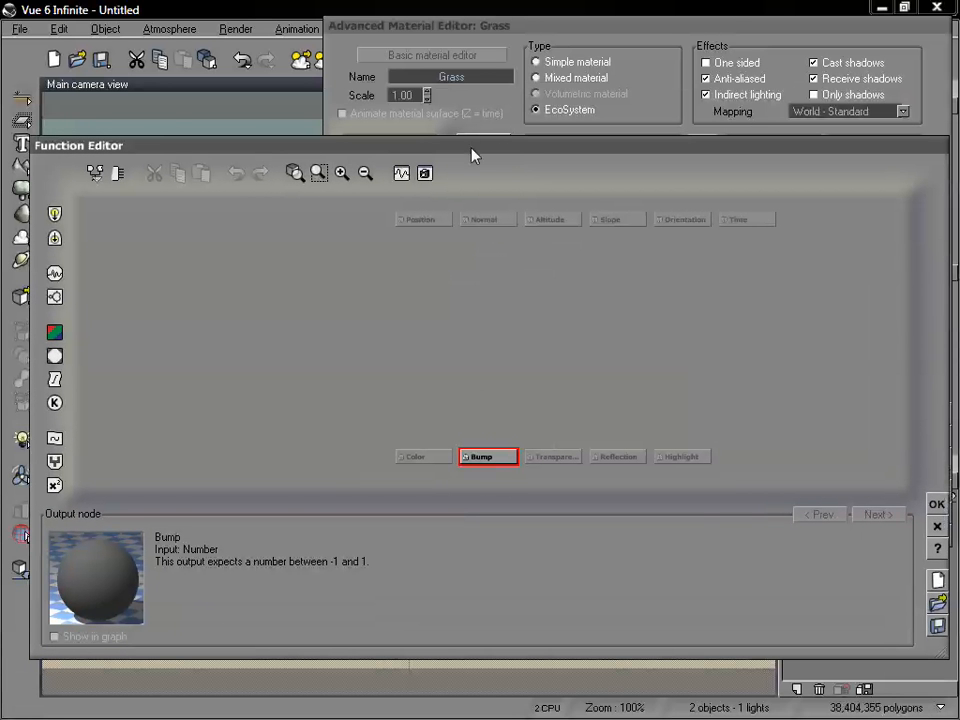
left_click_drag(474, 157, 492, 124)
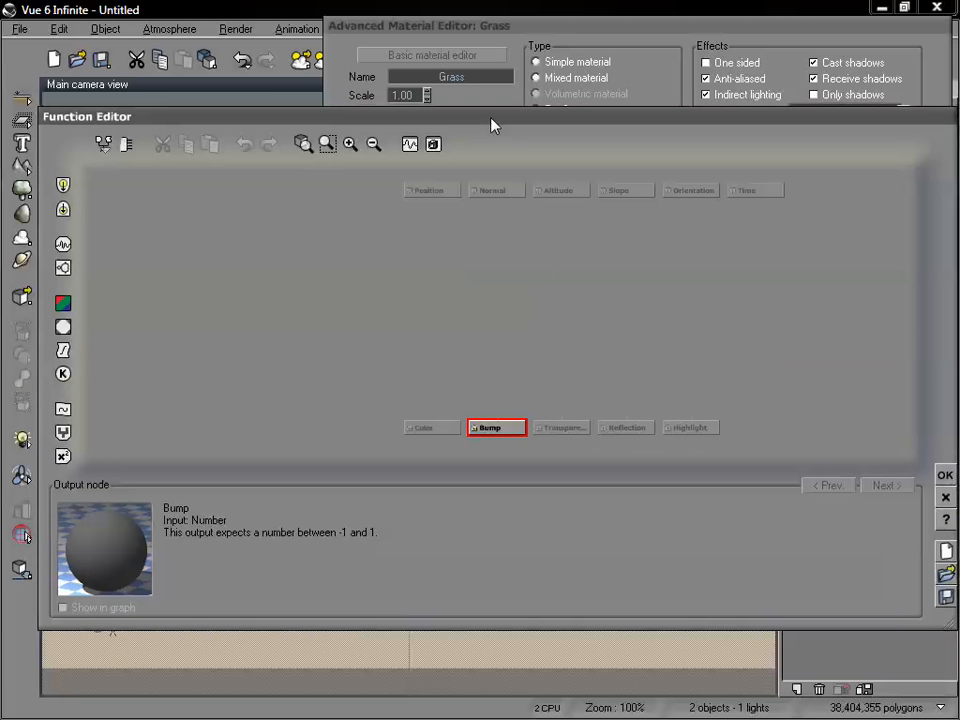
Add a fractal node feeding the Bump output and place it about midway between the input and output nodes.
left_click(490, 286)
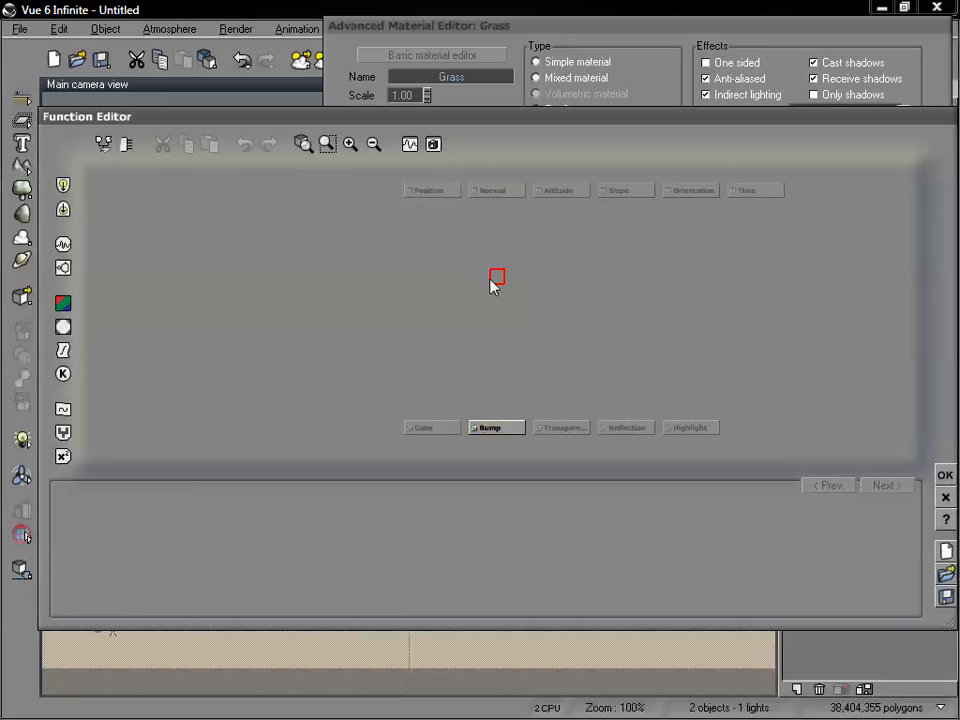
left_click(515, 430)
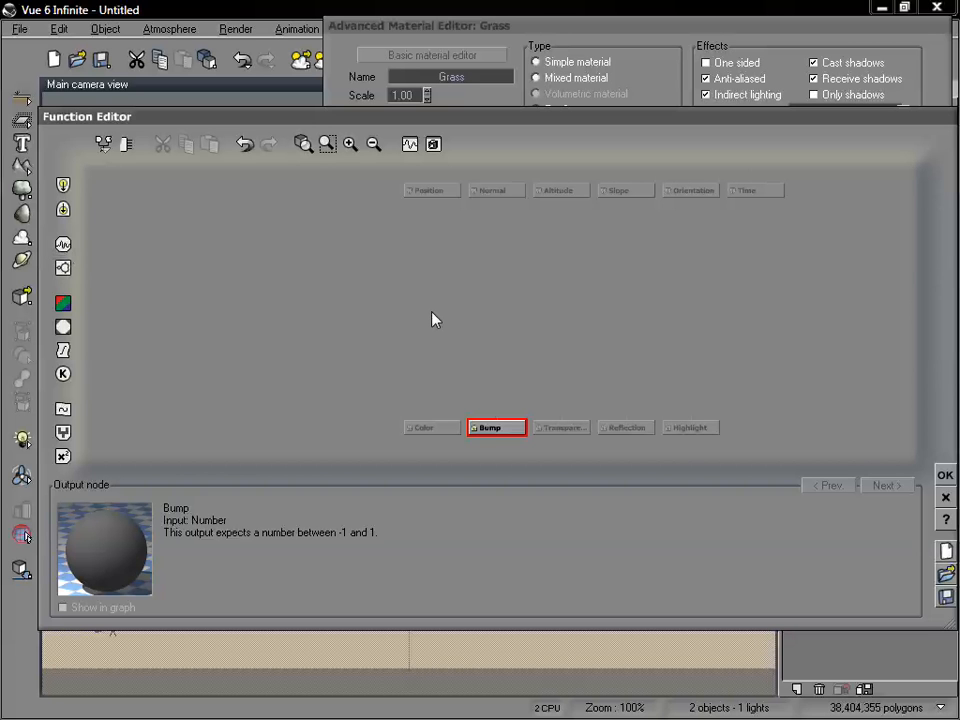
left_click(63, 267)
left_click_drag(500, 386, 500, 300)
left_click_drag(483, 134, 469, 68)
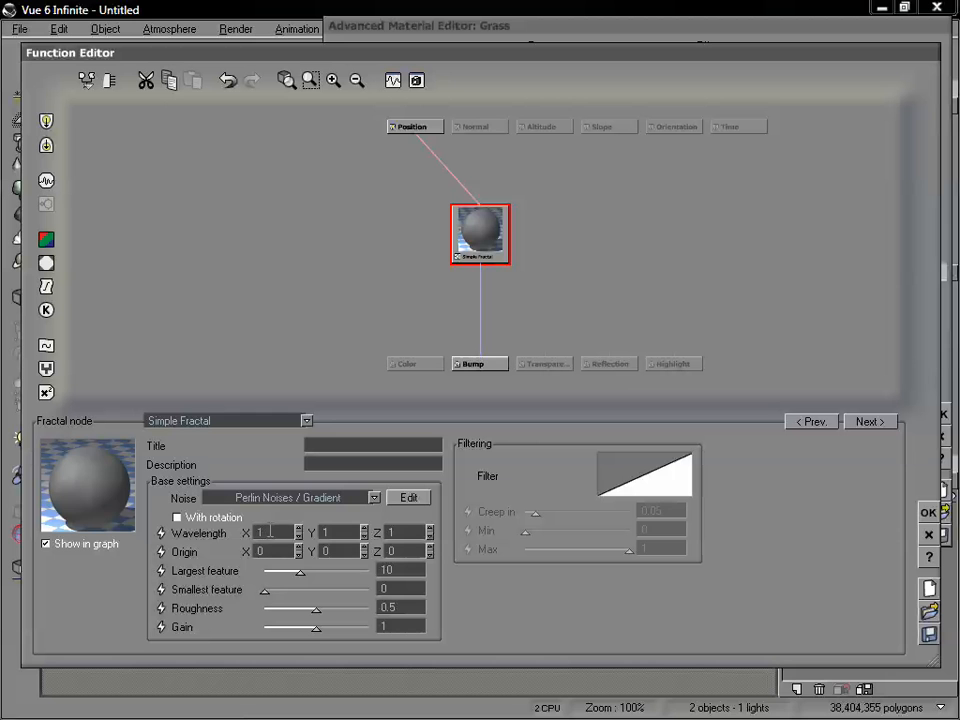
Set the fractal node's wavelength to .5 on the X, Y and Z axes.
double_click(270, 532)
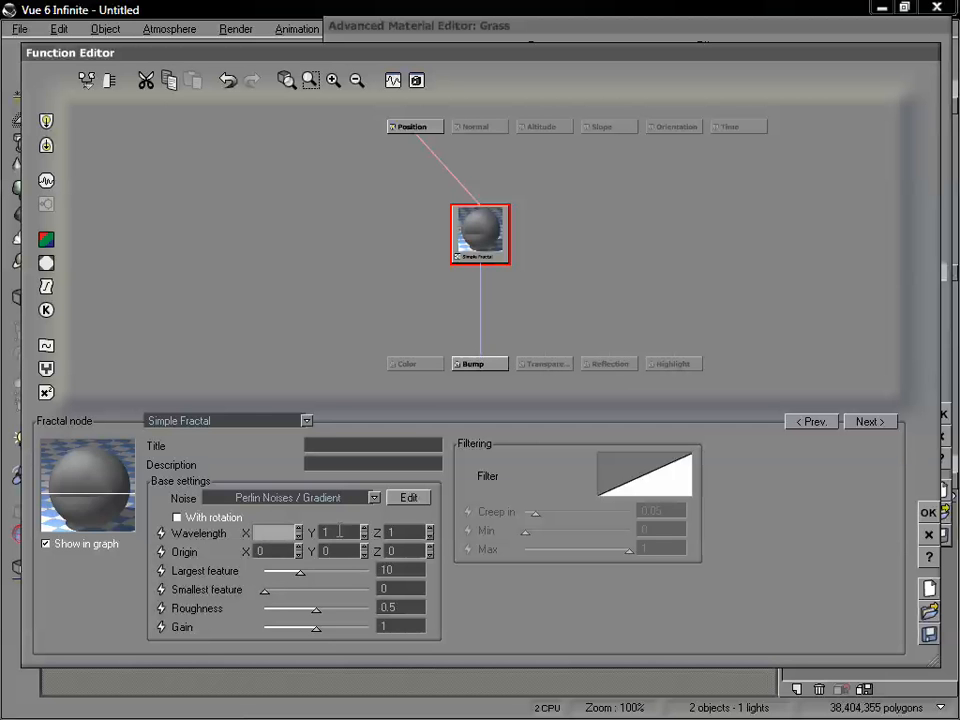
type(".5")
key("Tab")
type(".5")
key("Tab")
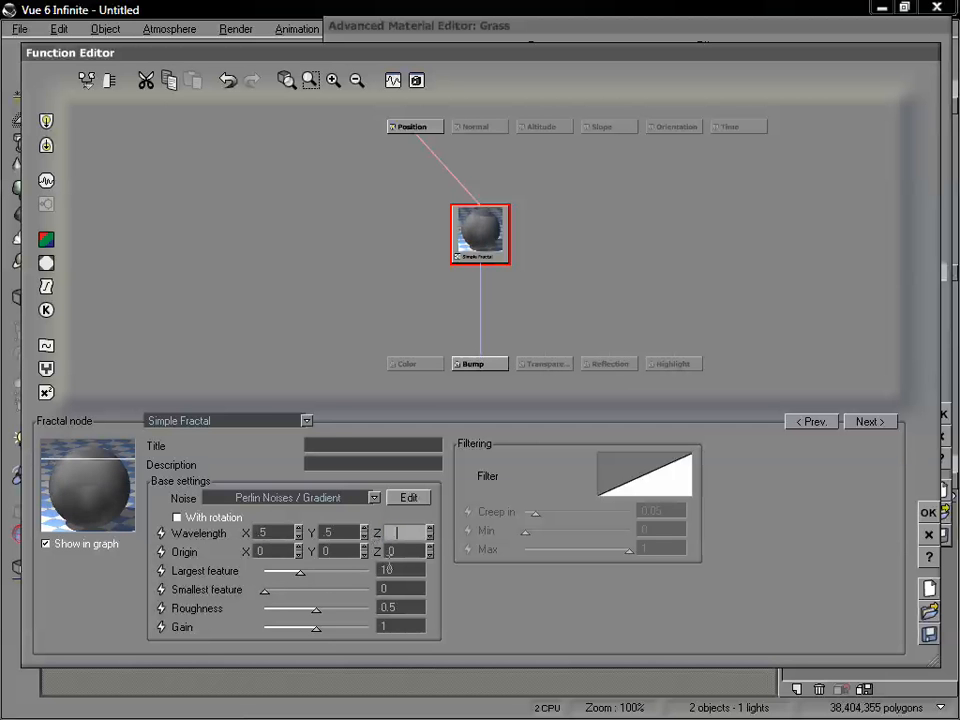
type(".5")
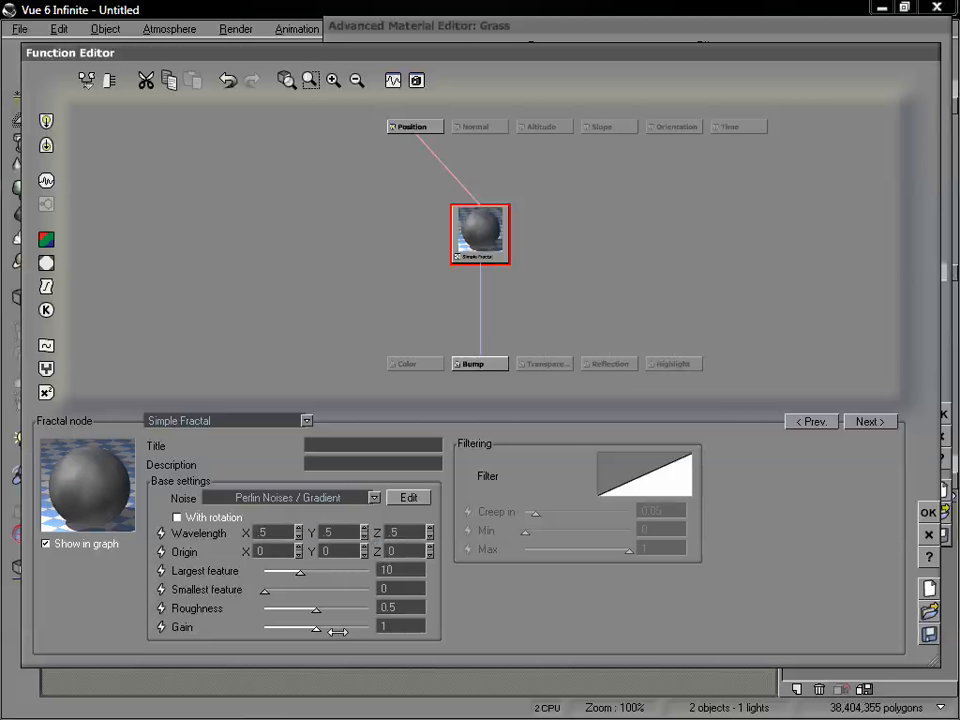
Raise the fractal's gain to about 2.98 and roughness to about 0.55, then accept the function and repopulate the EcoSystem.
left_click_drag(317, 627, 332, 627)
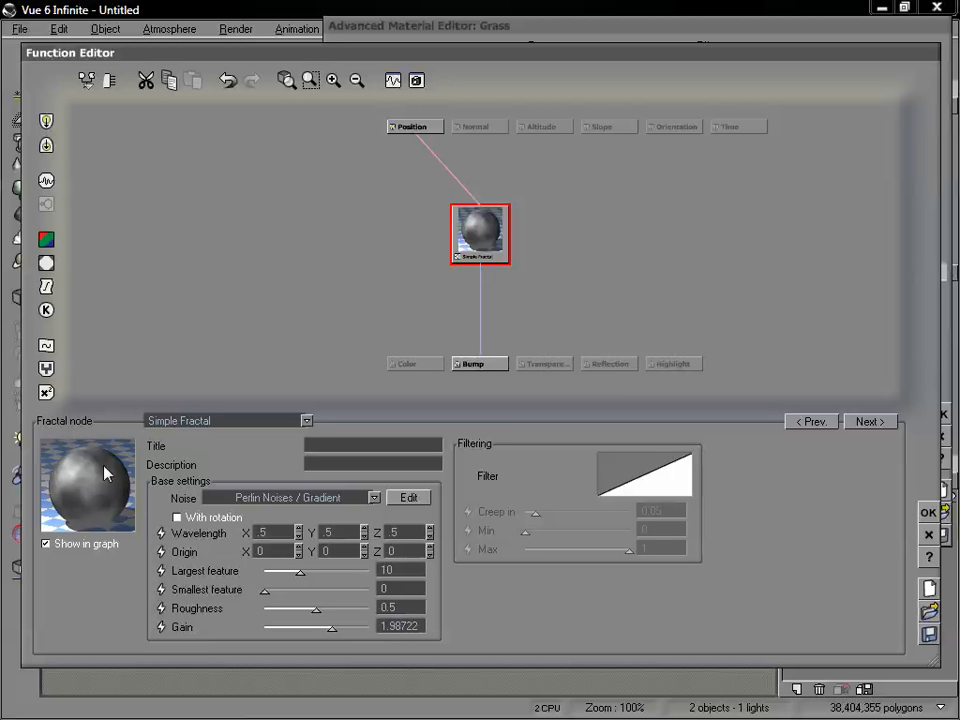
mouse_move(332, 627)
left_mouse_down()
mouse_move(340, 627)
mouse_move(325, 609)
left_mouse_up()
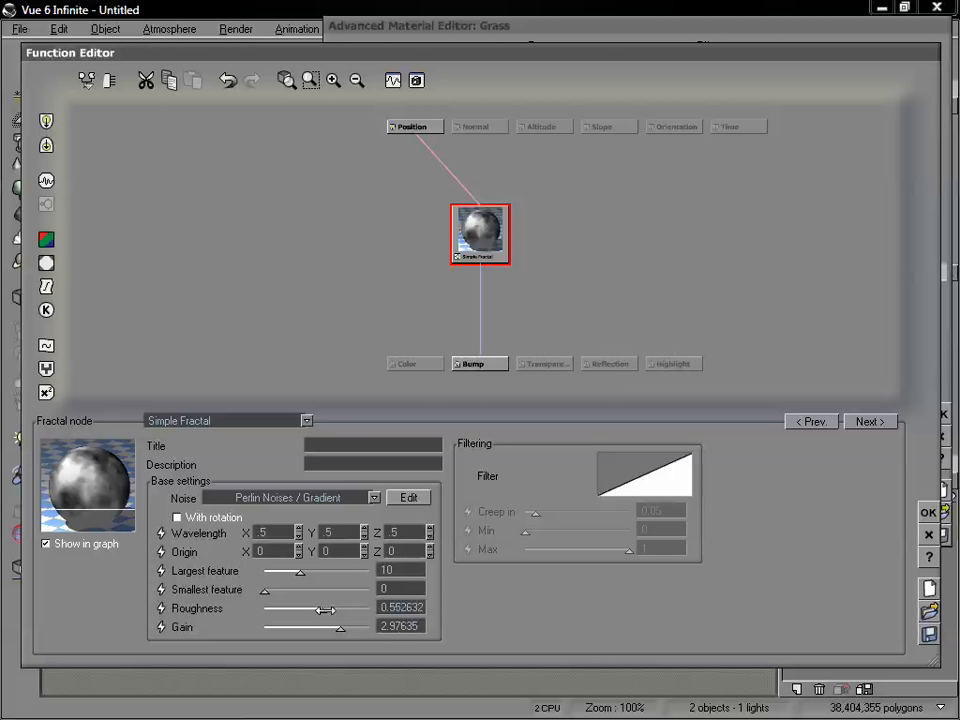
left_click(927, 513)
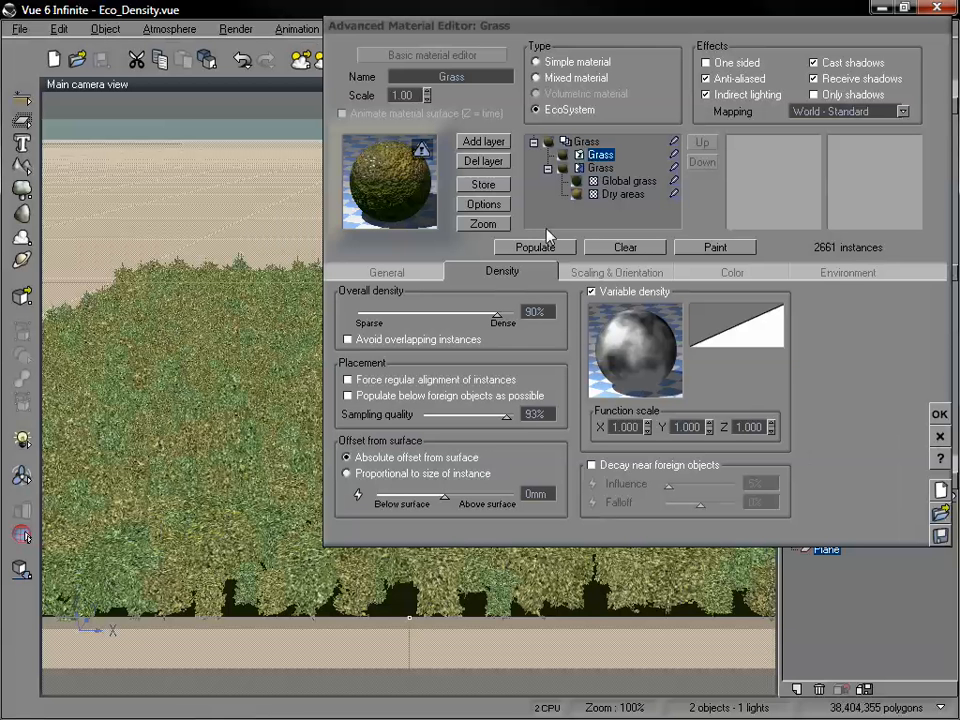
left_click(549, 247)
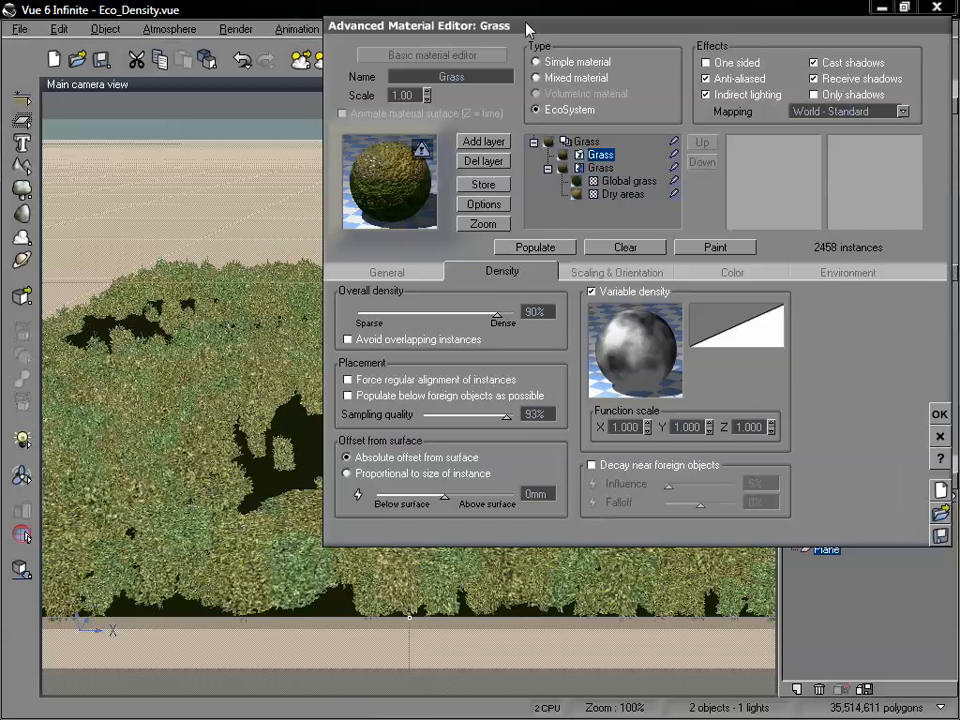
Move the material editor off the scene, close it, and select the plane.
left_click_drag(521, 26, 596, 246)
left_click_drag(617, 323, 565, 515)
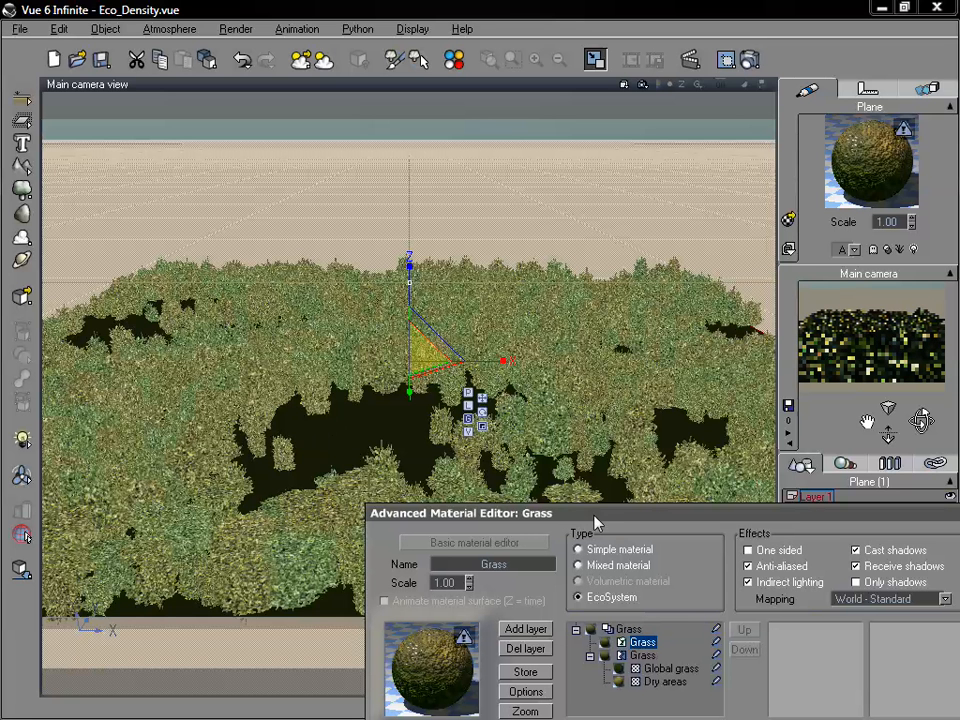
left_click_drag(590, 517, 447, 603)
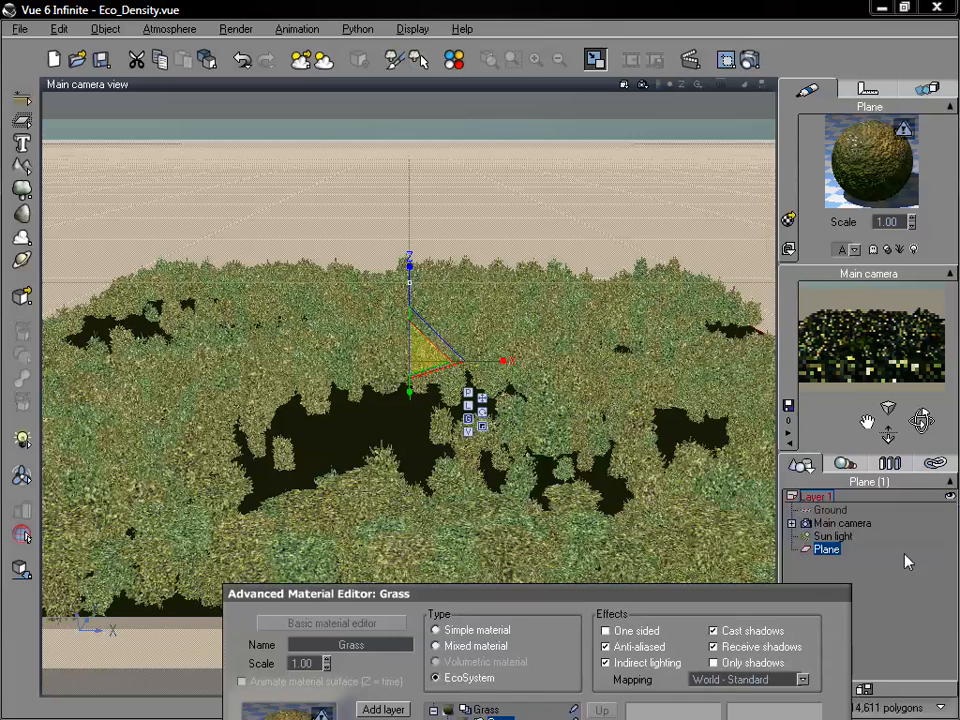
left_click(906, 561)
left_click(828, 553)
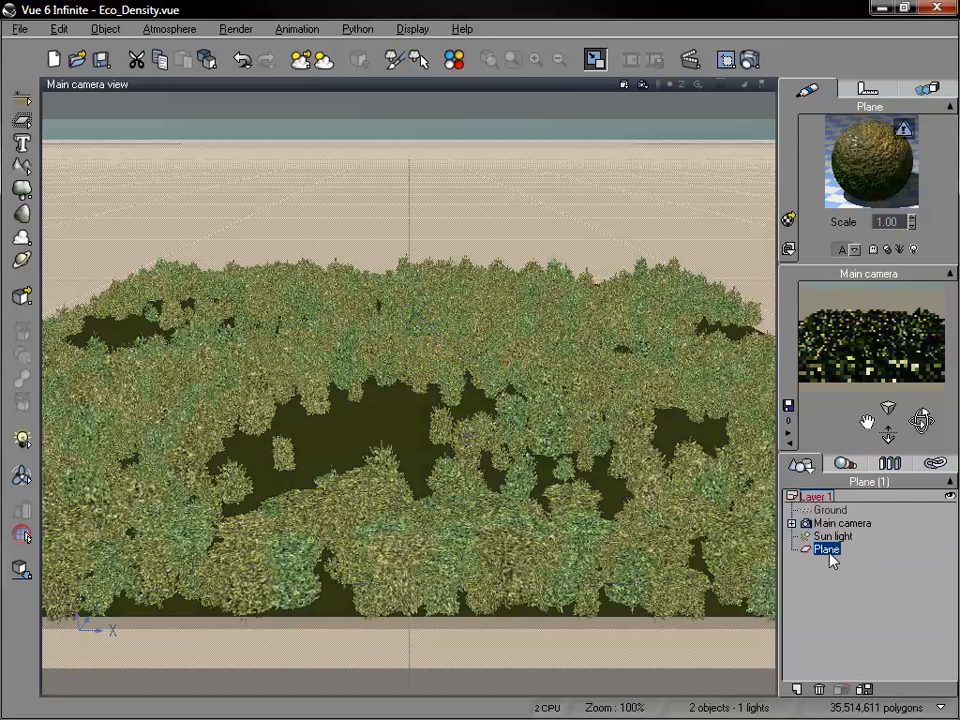
left_click(890, 558)
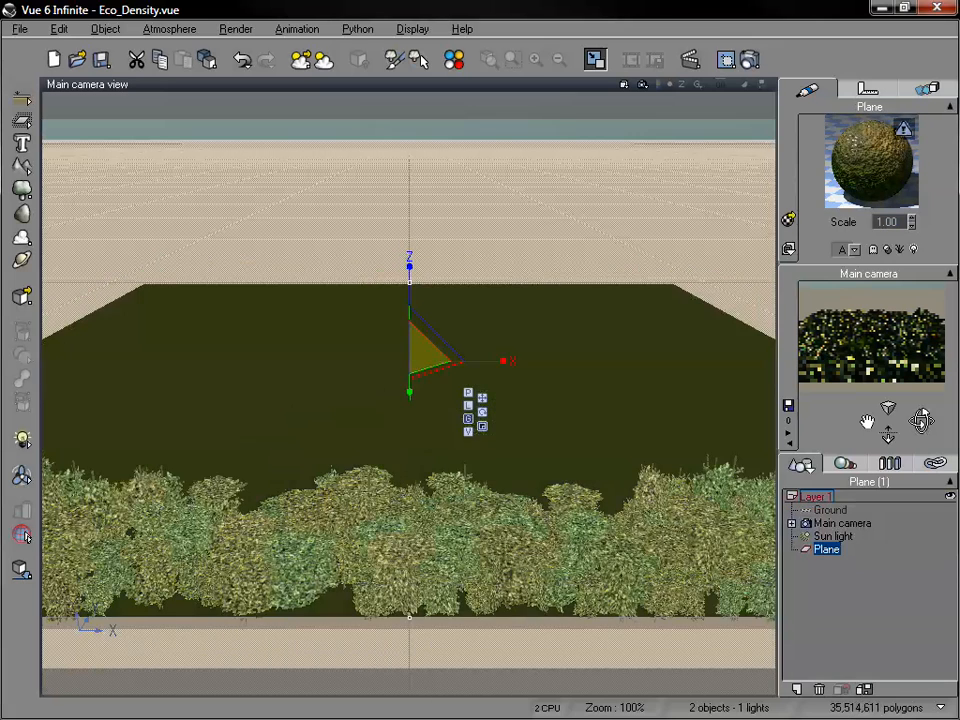
Orbit the main camera to a raised angle and examine how the trees are distributed over the plane.
mouse_move(919, 421)
left_mouse_down()
mouse_move(921, 442)
mouse_move(935, 425)
left_mouse_up()
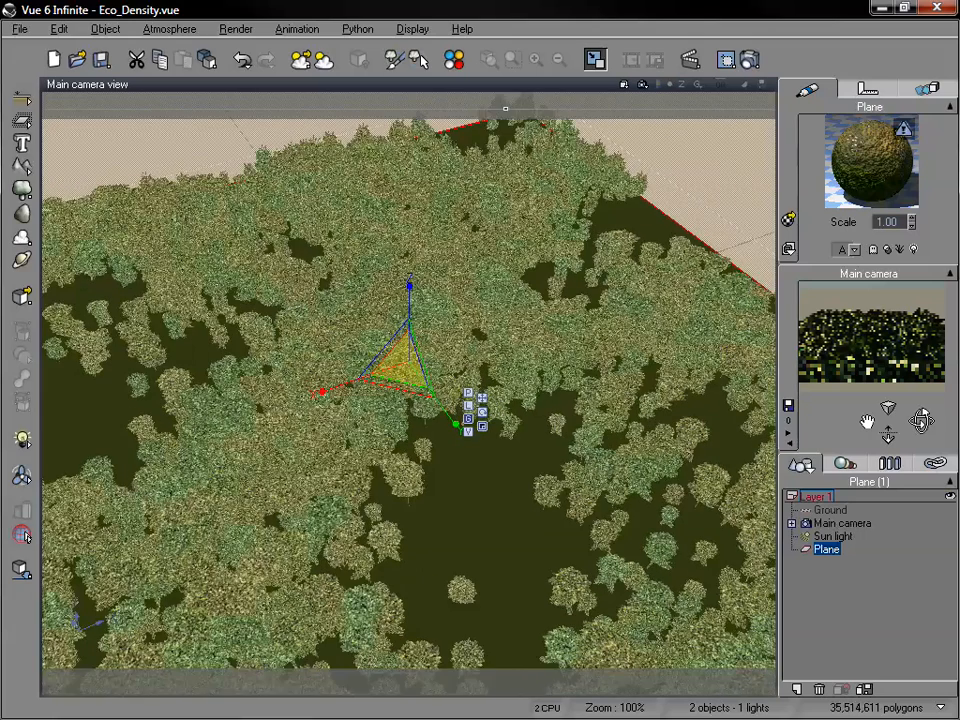
left_click_drag(921, 421, 923, 425)
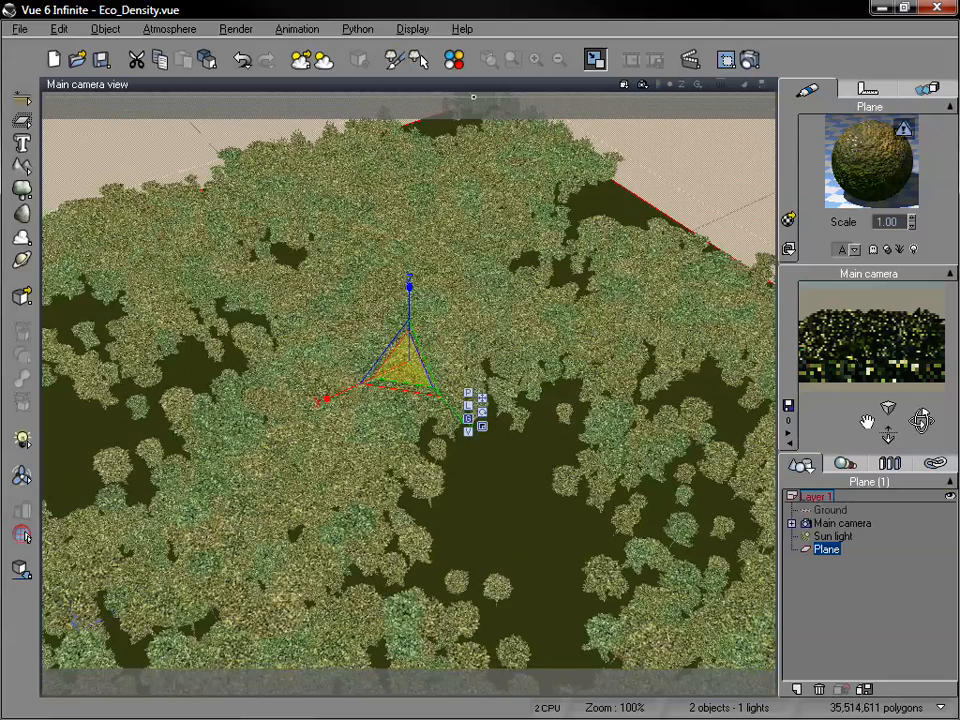
left_click_drag(921, 421, 893, 470)
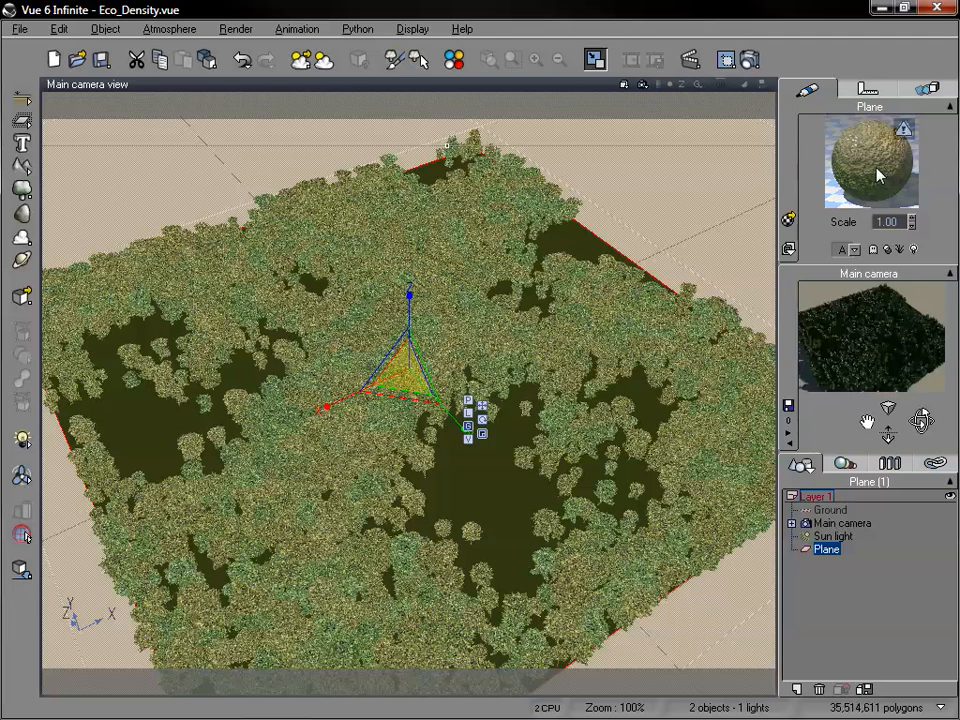
scroll(603, 473, "down", 3)
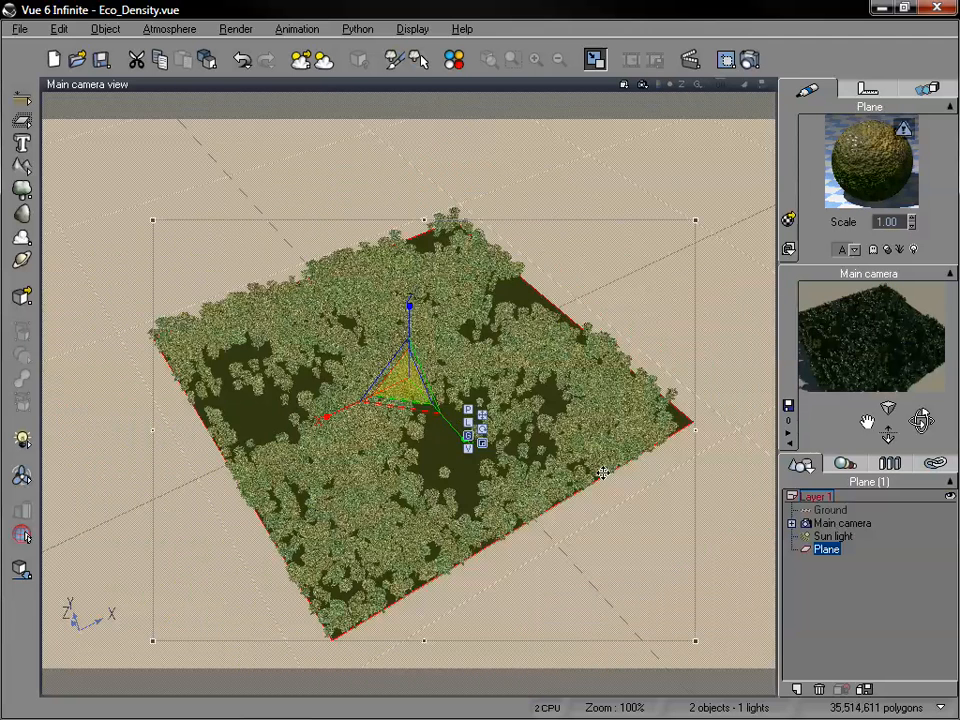
scroll(602, 474, "up", 3)
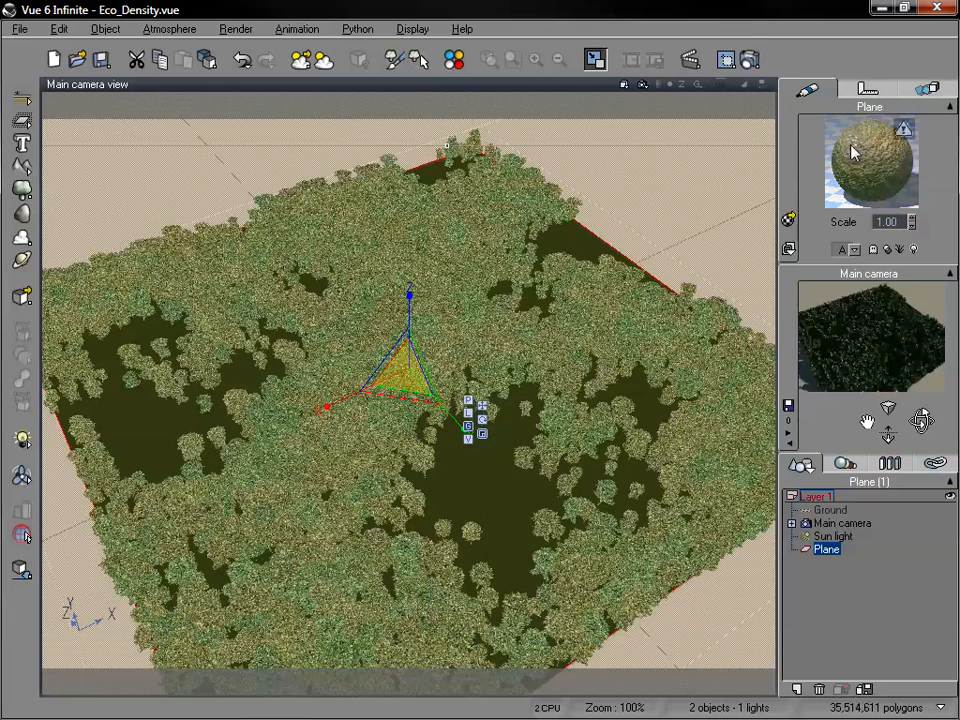
Reopen the plane's Grass material, lower the density filter's endpoint at X = 1 to about 0.62, and repopulate the EcoSystem.
double_click(855, 152)
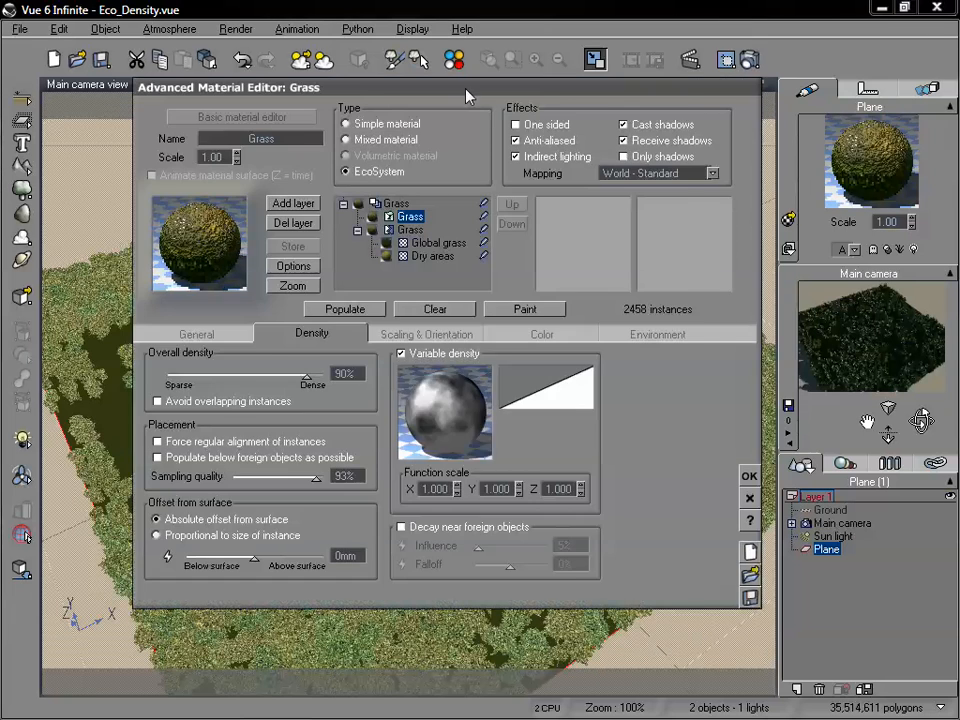
left_click_drag(463, 89, 716, 42)
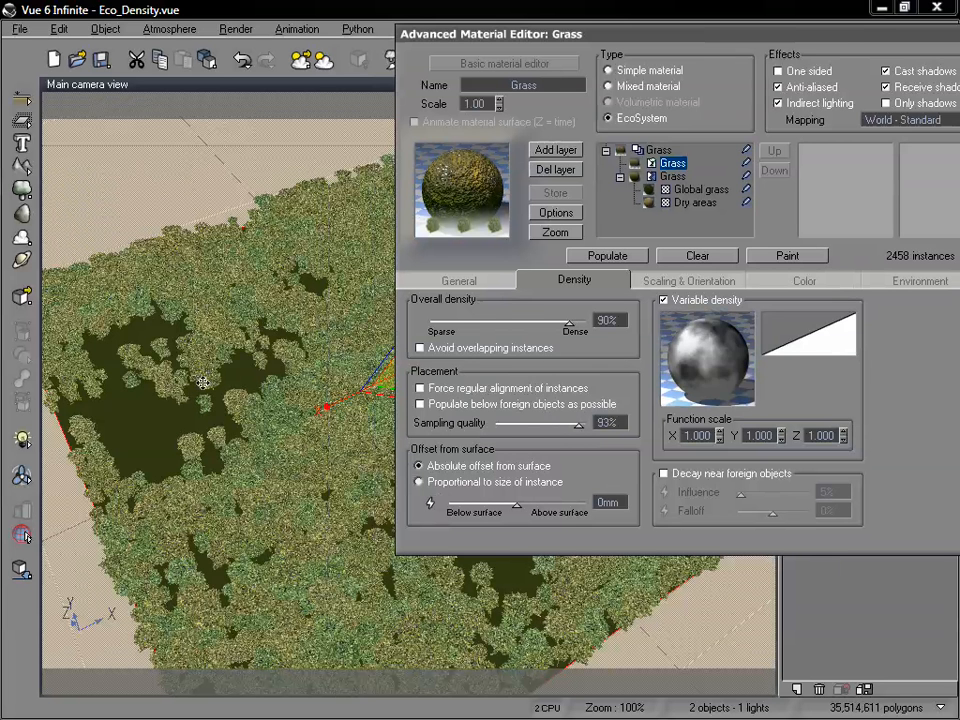
right_click(786, 331)
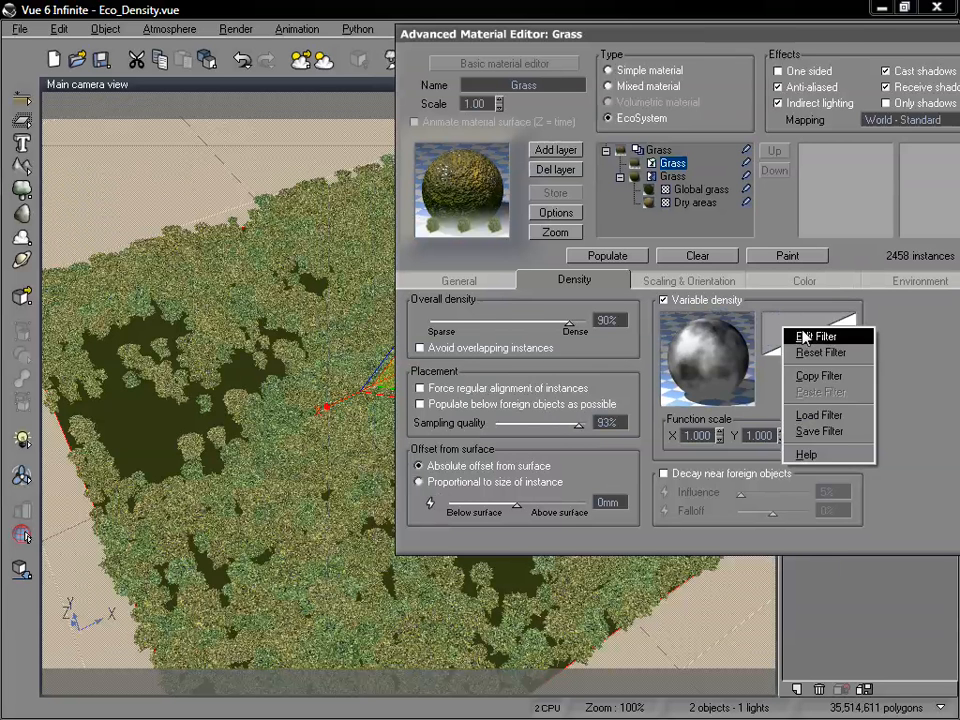
left_click(805, 338)
left_click_drag(444, 168, 553, 154)
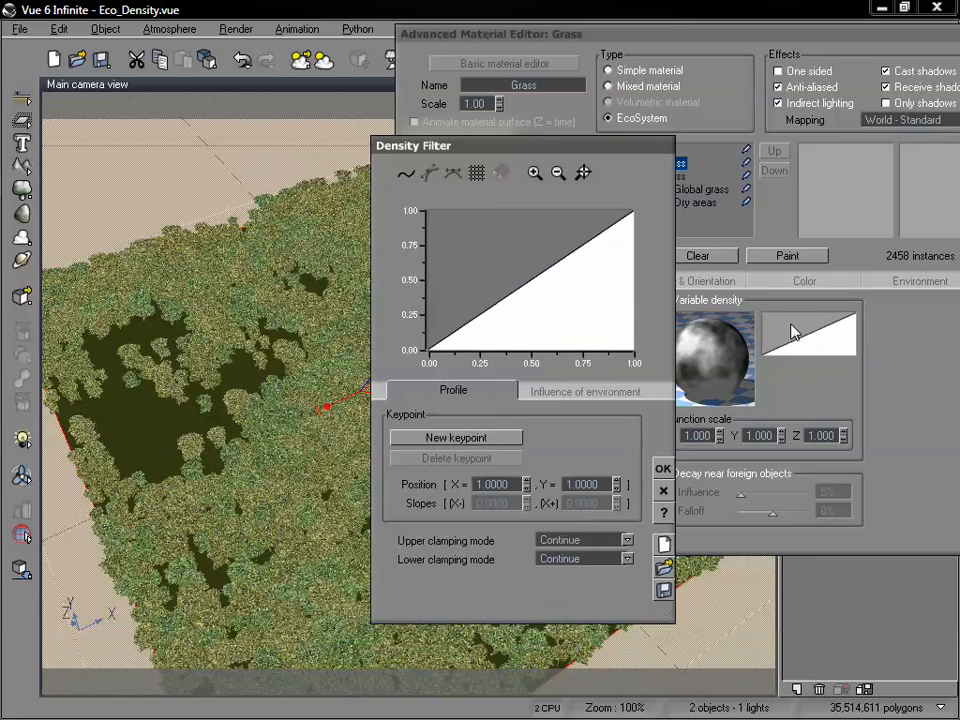
left_click(633, 205)
left_click_drag(638, 206, 662, 262)
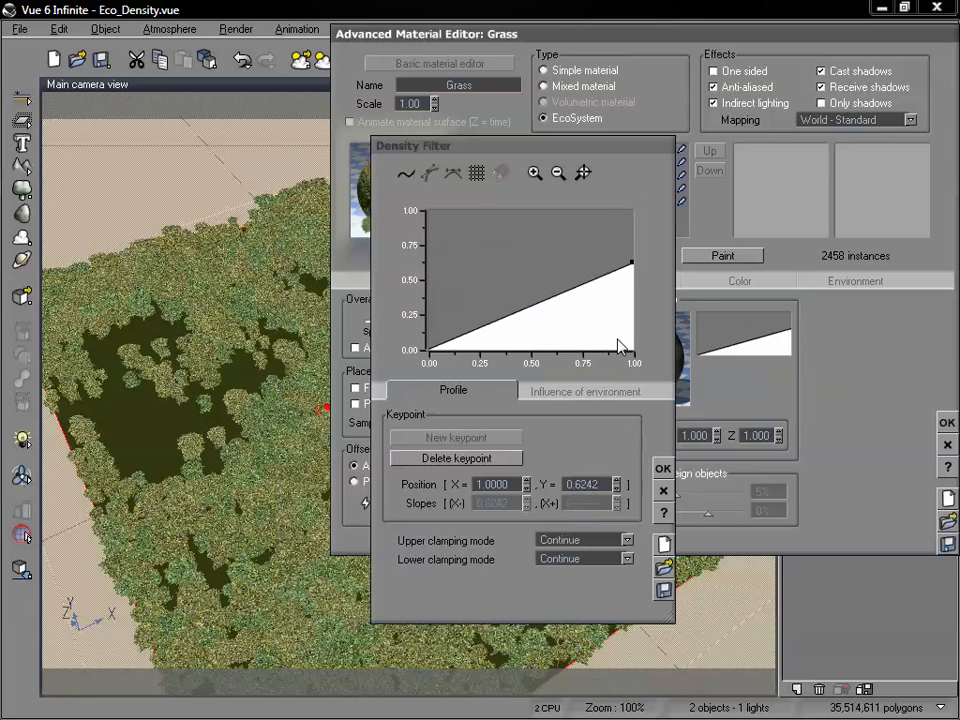
left_click(663, 468)
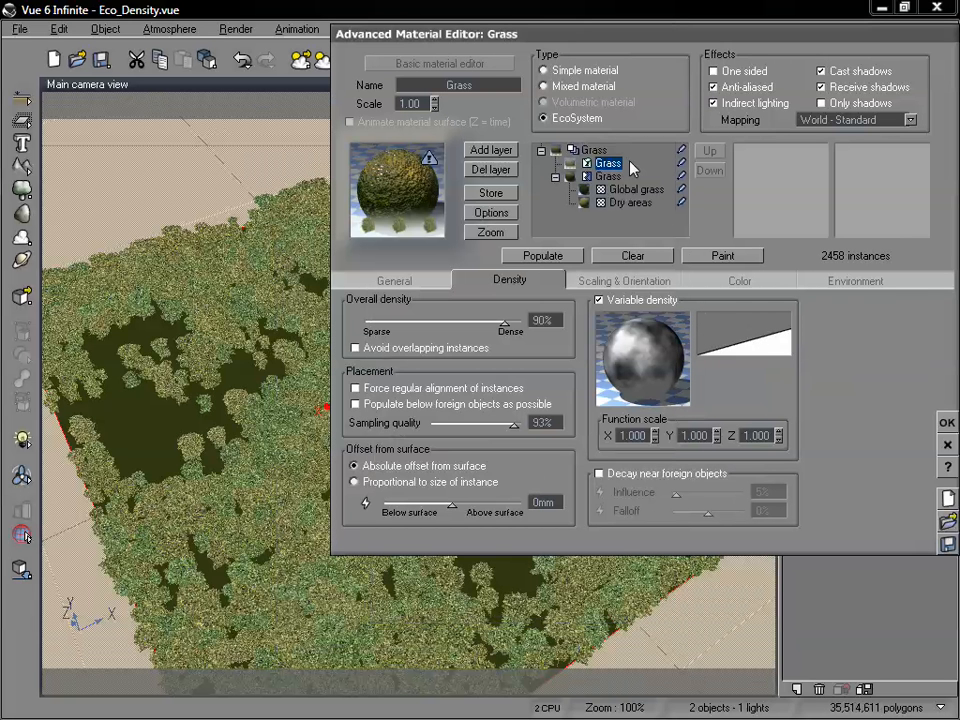
left_click(537, 262)
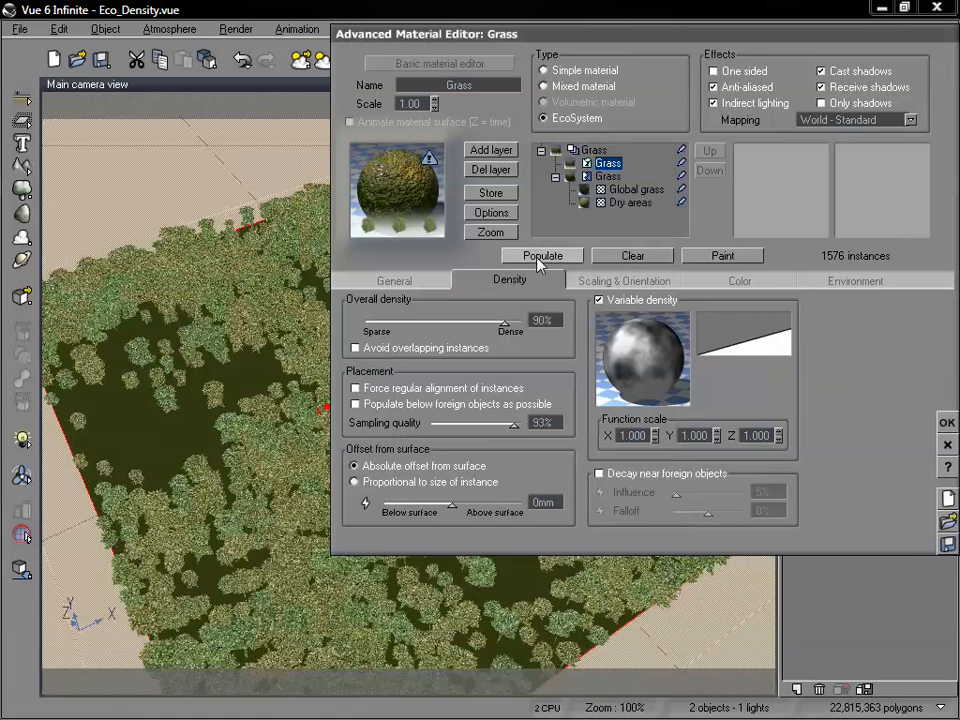
Lower the density filter's endpoint at X = 1 to about 0.3 and repopulate the EcoSystem.
left_click_drag(508, 36, 730, 92)
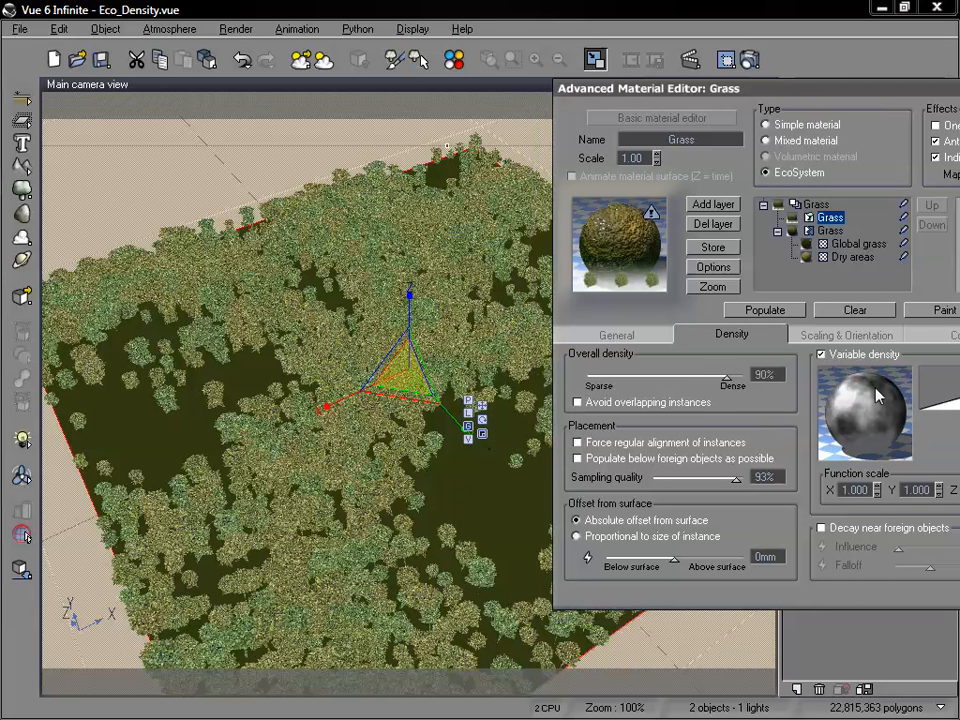
left_click_drag(876, 388, 848, 413)
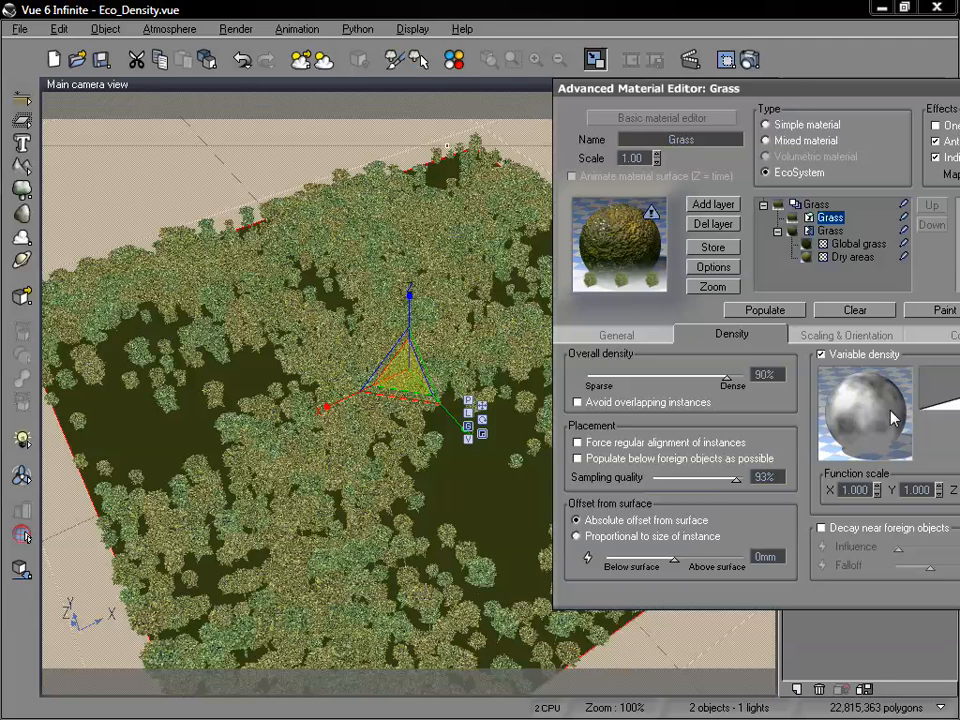
left_click_drag(797, 92, 672, 88)
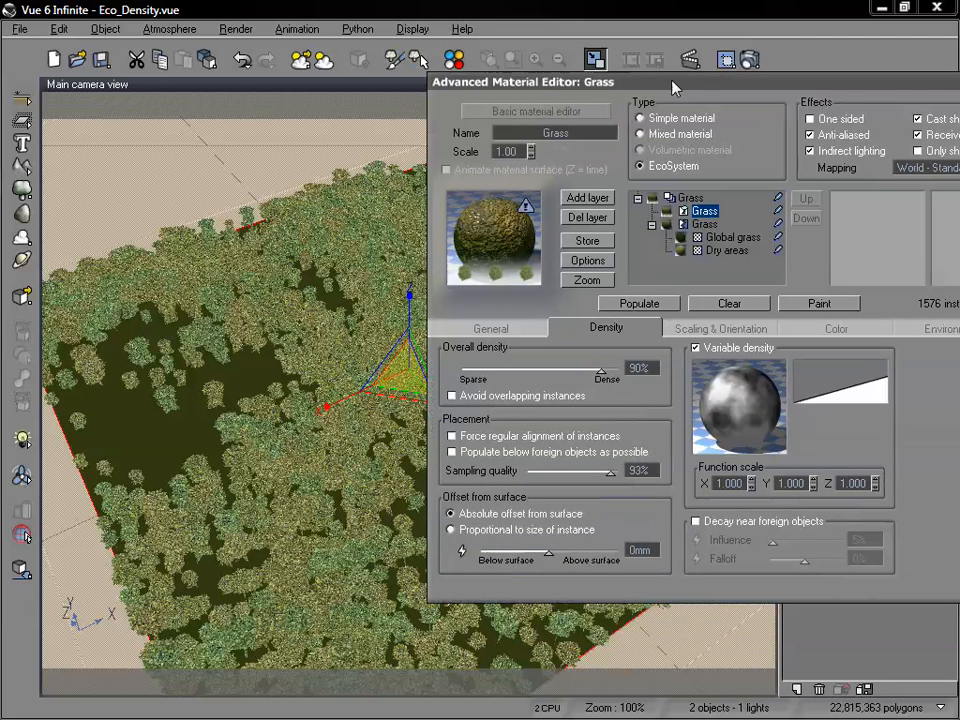
right_click(795, 380)
left_click(822, 388)
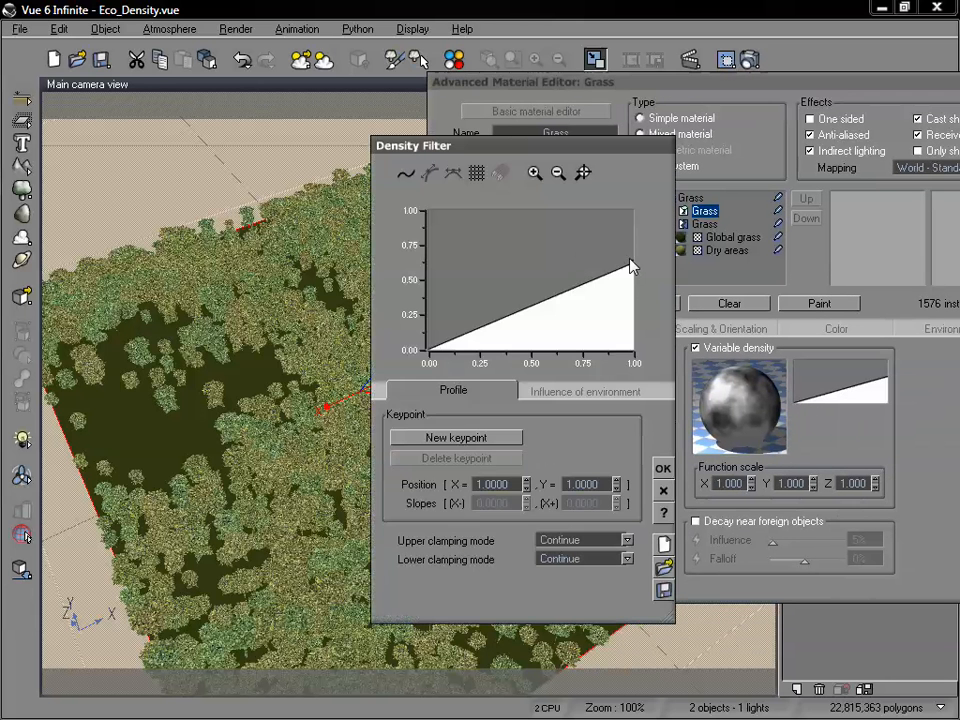
left_click_drag(633, 265, 633, 309)
left_click(663, 468)
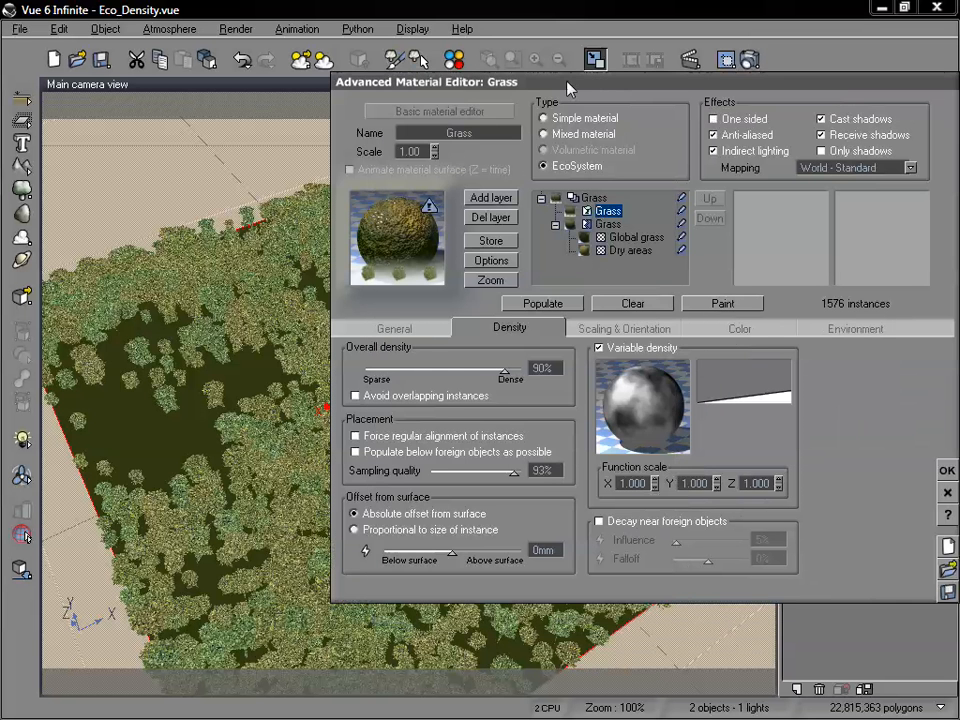
left_click_drag(551, 90, 678, 88)
left_click(686, 300)
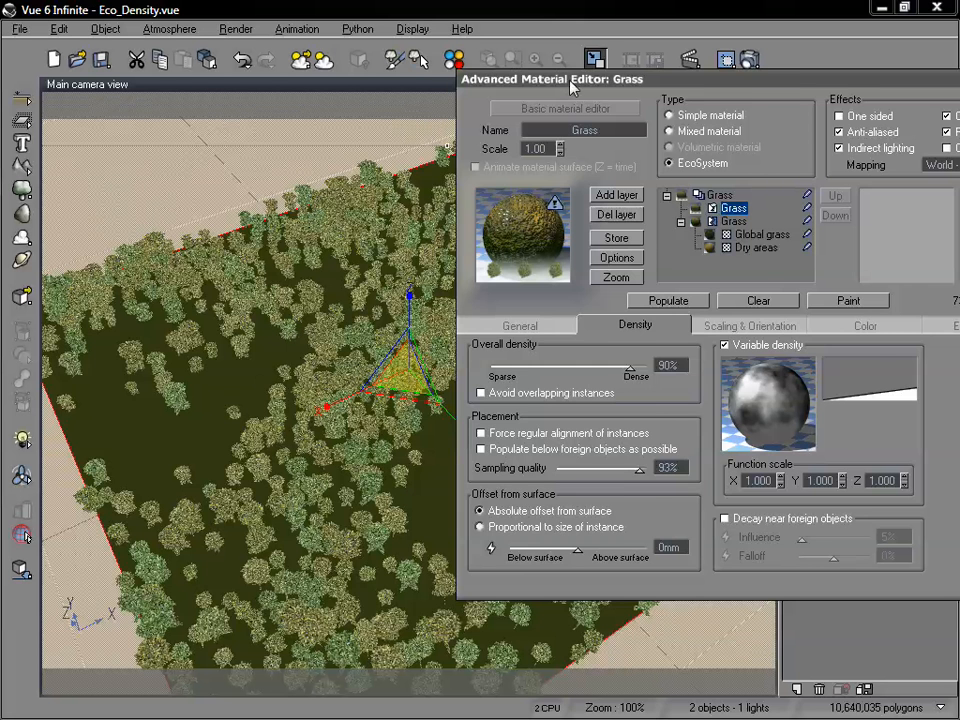
Reopen the density filter and raise its endpoint at X = 1 to 1.0.
left_click_drag(474, 85, 441, 110)
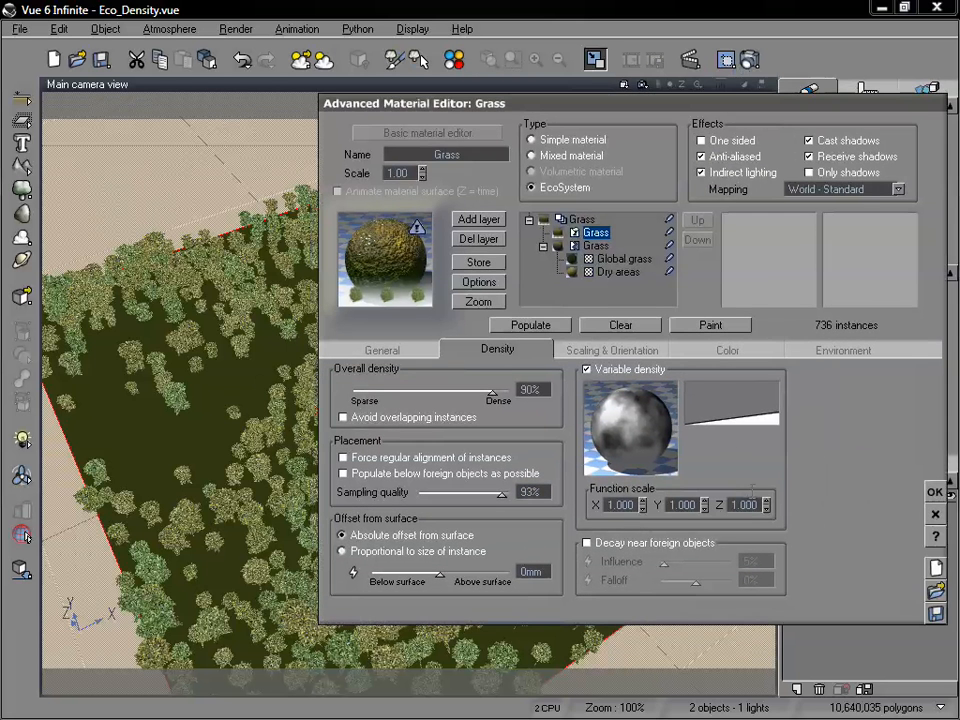
right_click(727, 403)
left_click(762, 412)
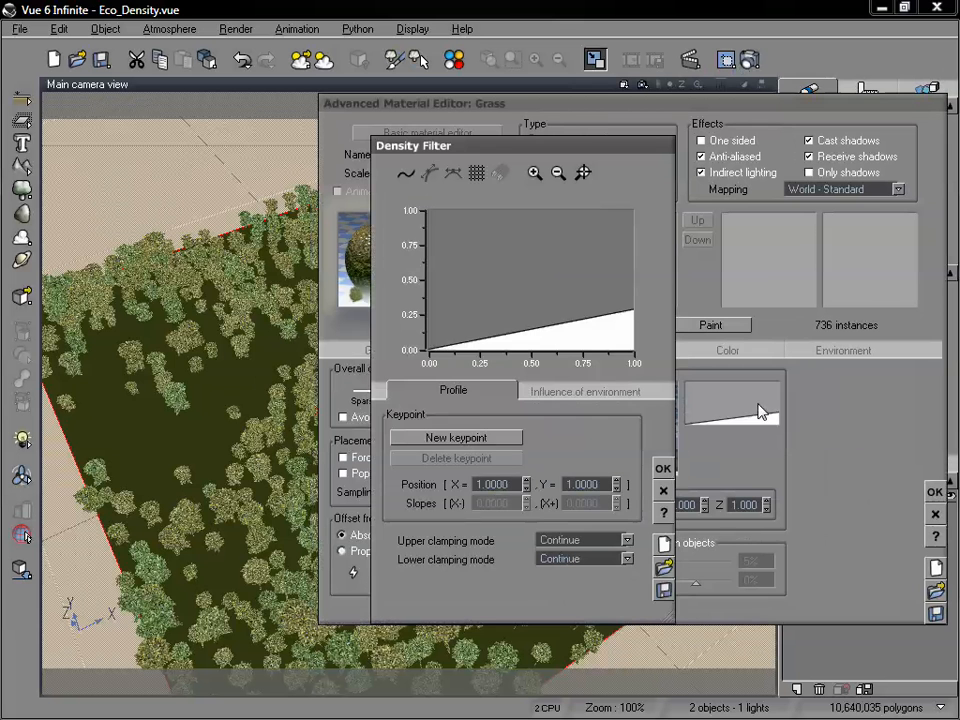
left_click(632, 308)
left_click_drag(643, 248, 633, 211)
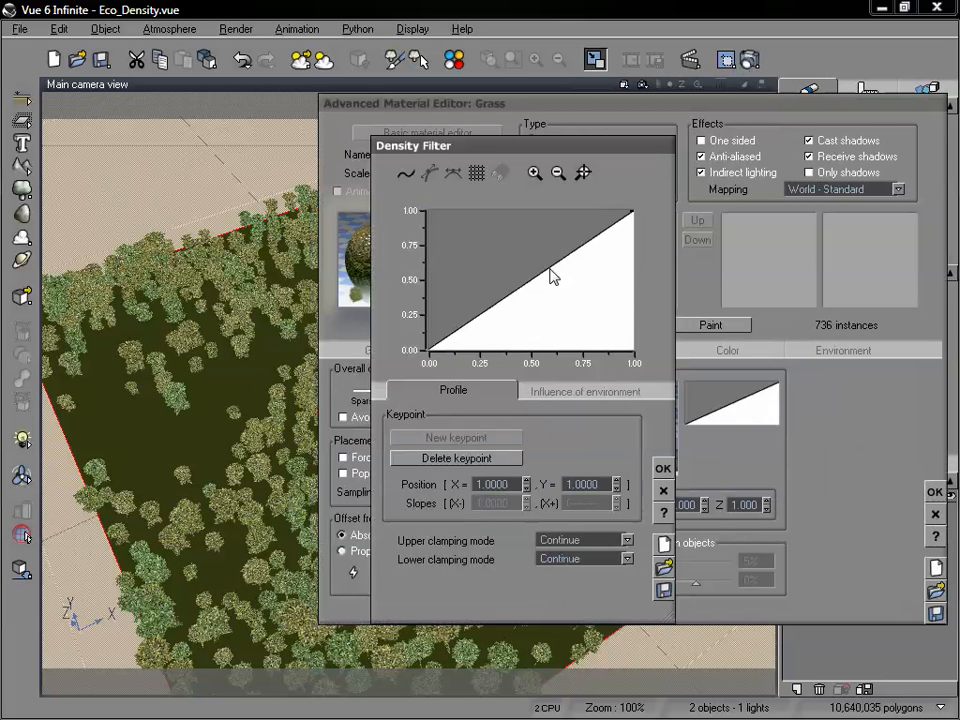
Add a keypoint at the start of the density filter (X = 0) and raise it to about 0.34.
left_click(431, 340)
left_click_drag(431, 343, 429, 351)
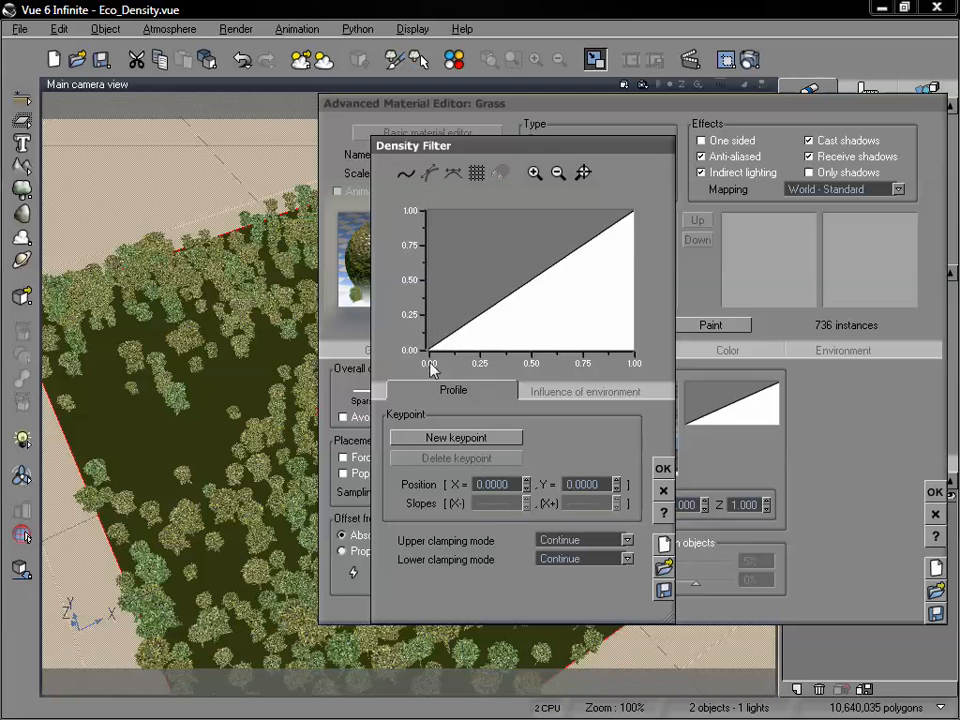
left_click(459, 441)
left_click(428, 351)
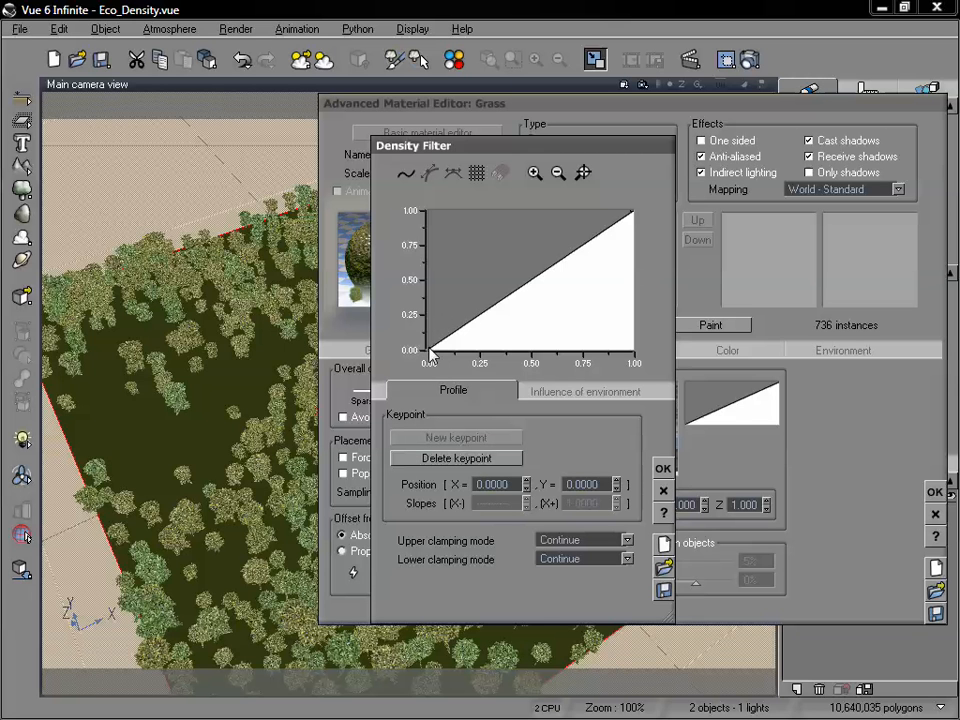
left_click(430, 352)
left_click_drag(429, 351, 416, 301)
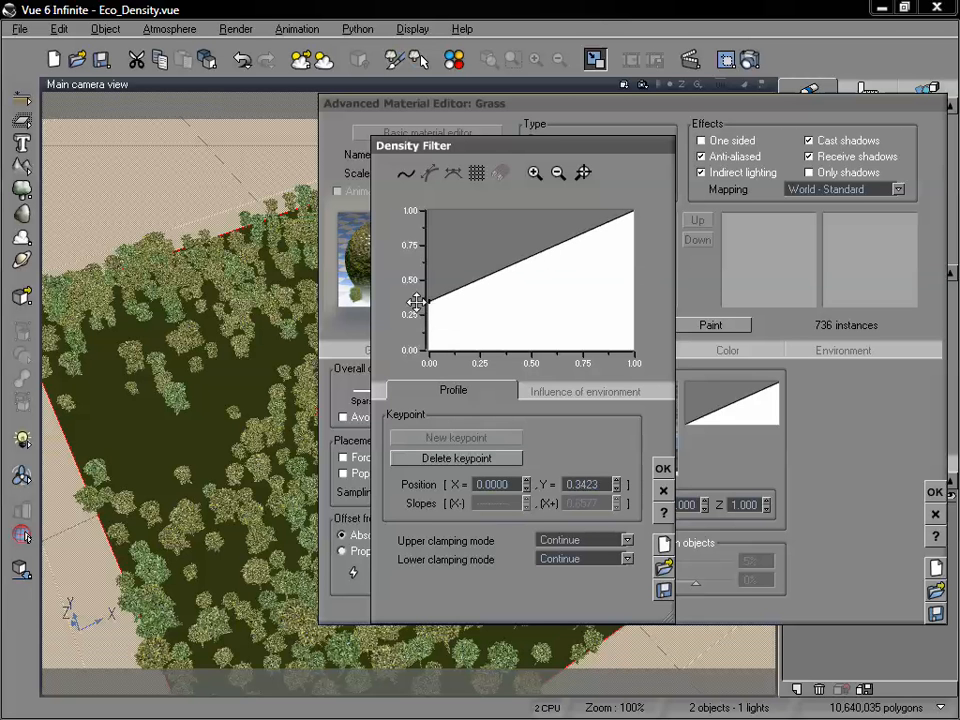
Accept the edited density filter and repopulate the EcoSystem, and again with the overall density lowered to 50%.
left_click(663, 468)
left_click(544, 327)
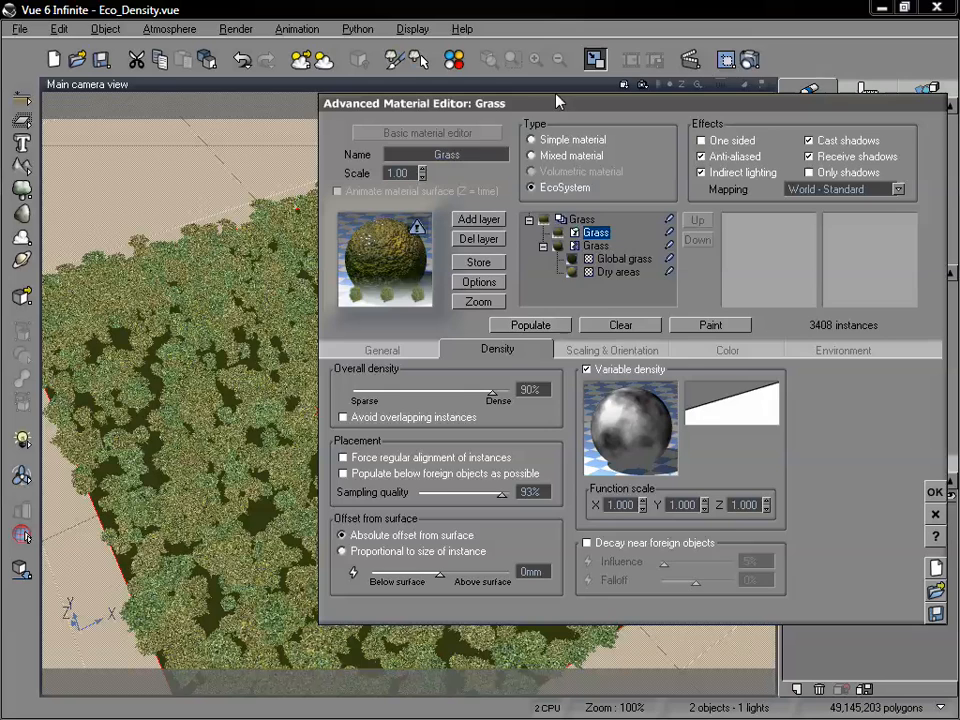
left_click_drag(560, 104, 758, 74)
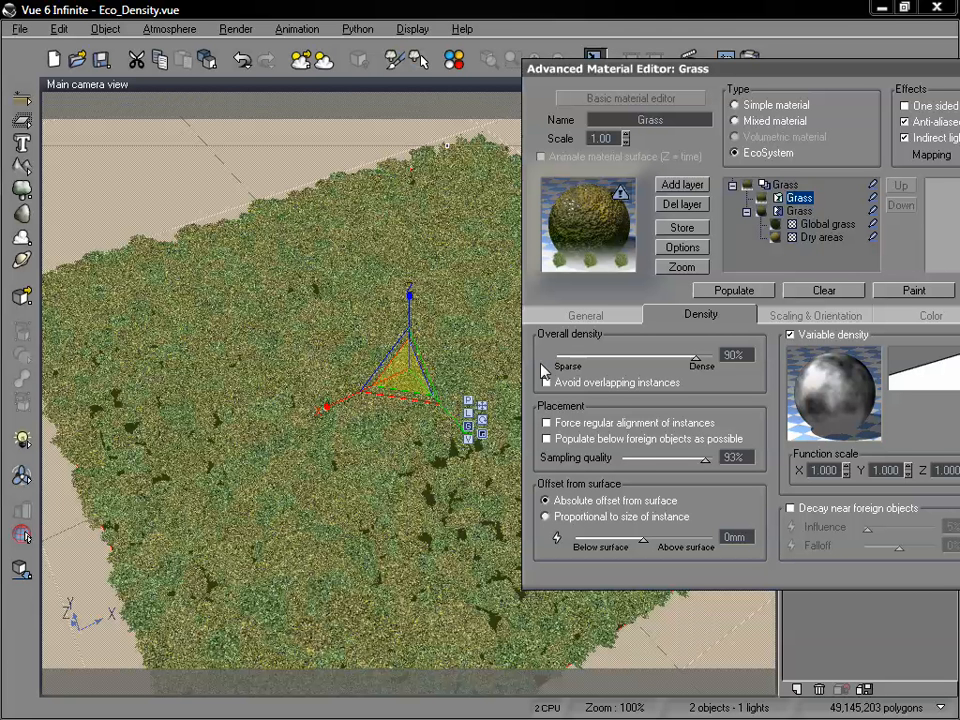
left_click_drag(641, 358, 633, 358)
left_click(744, 295)
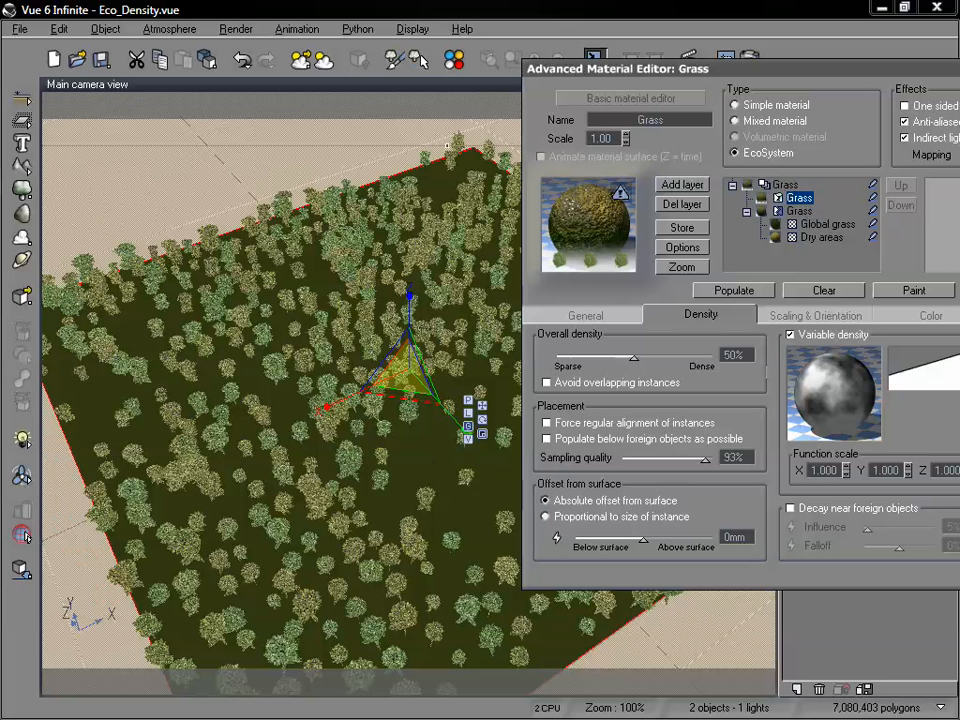
Reopen the density filter and lower its keypoint at X = 0 to Y = 0.
right_click(911, 369)
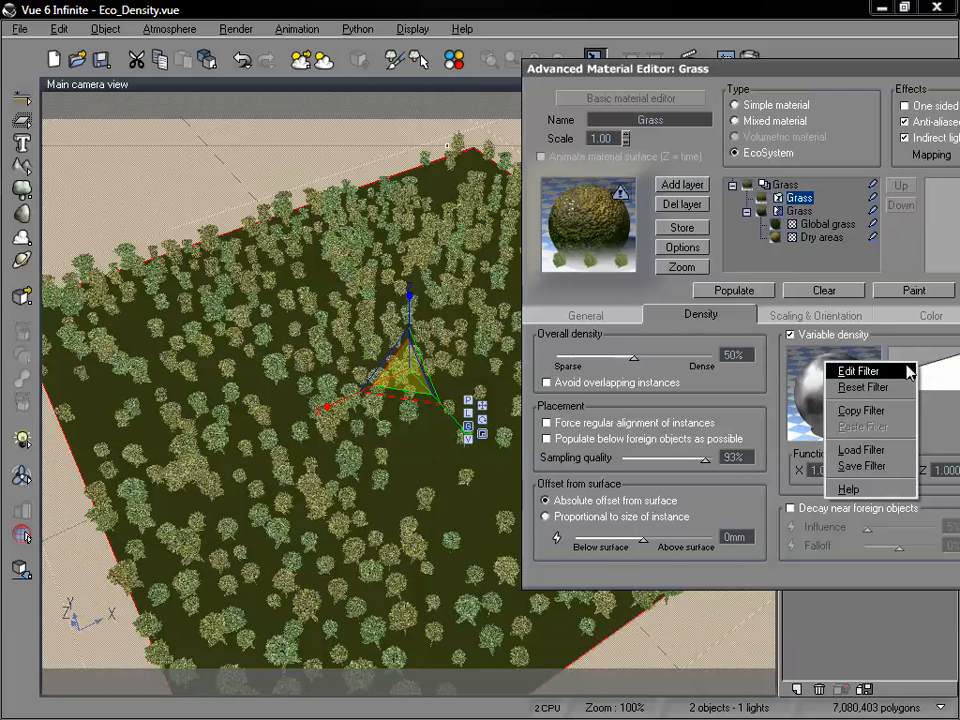
left_click(908, 372)
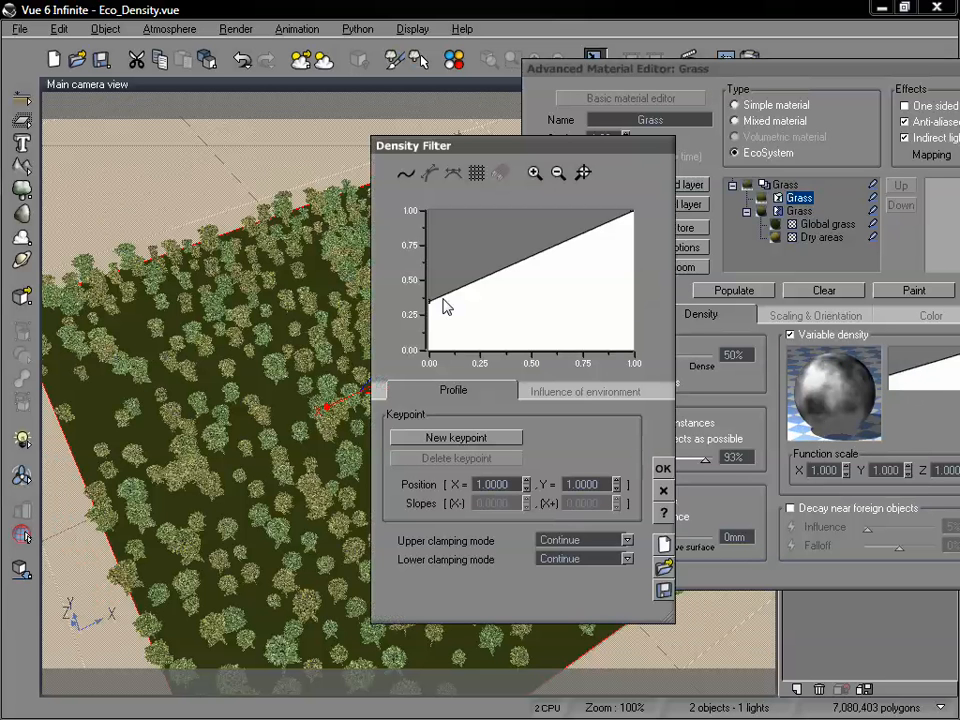
left_click_drag(432, 305, 375, 399)
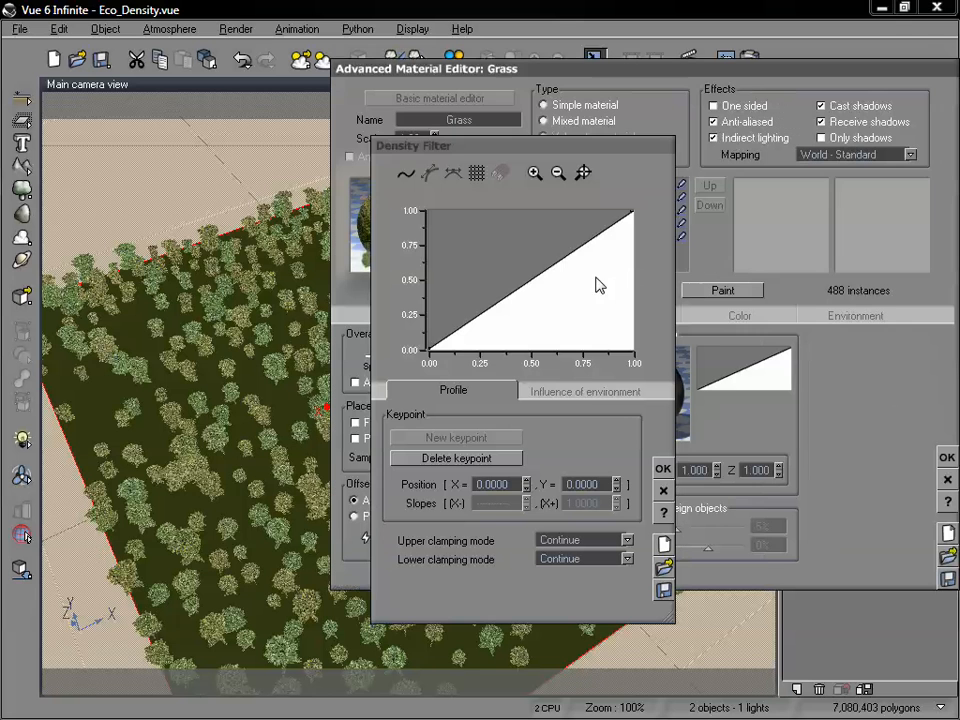
Add a smooth keypoint to the density filter at about X = 0.52, Y = 0.55 and tilt its linked tangents to slopes of about -6.37.
left_click(535, 273)
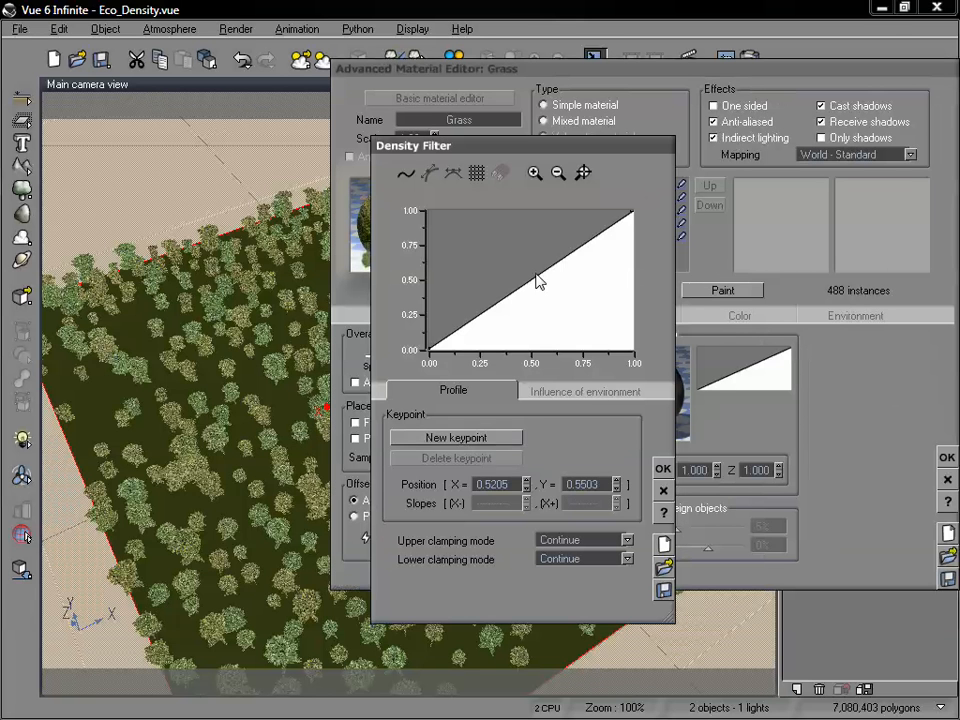
left_click(455, 438)
left_click(406, 173)
left_click(452, 173)
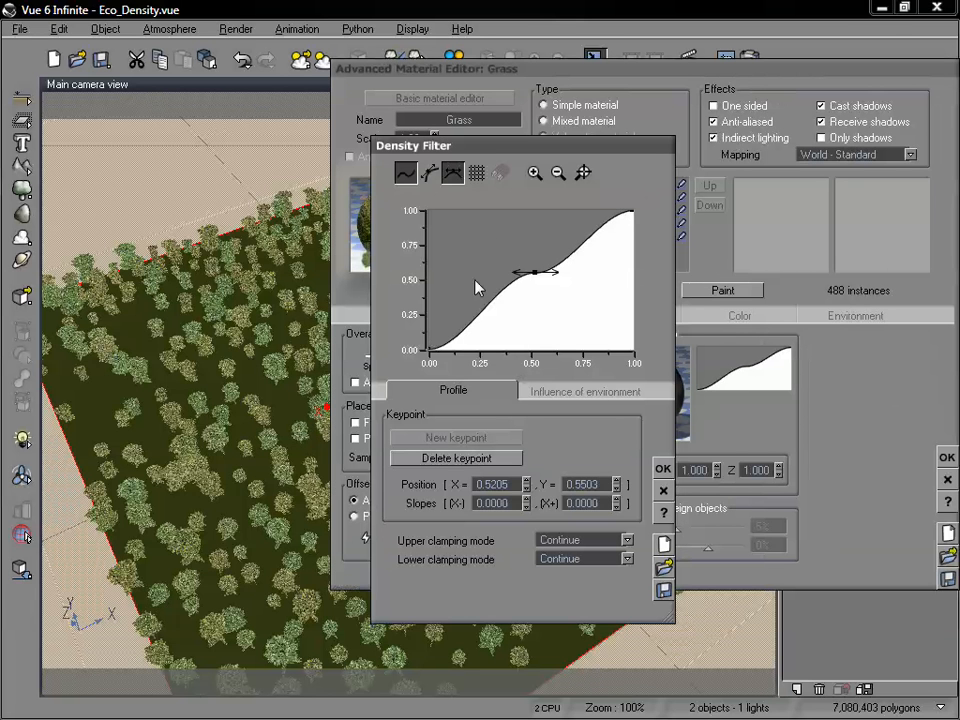
left_click_drag(552, 274, 546, 312)
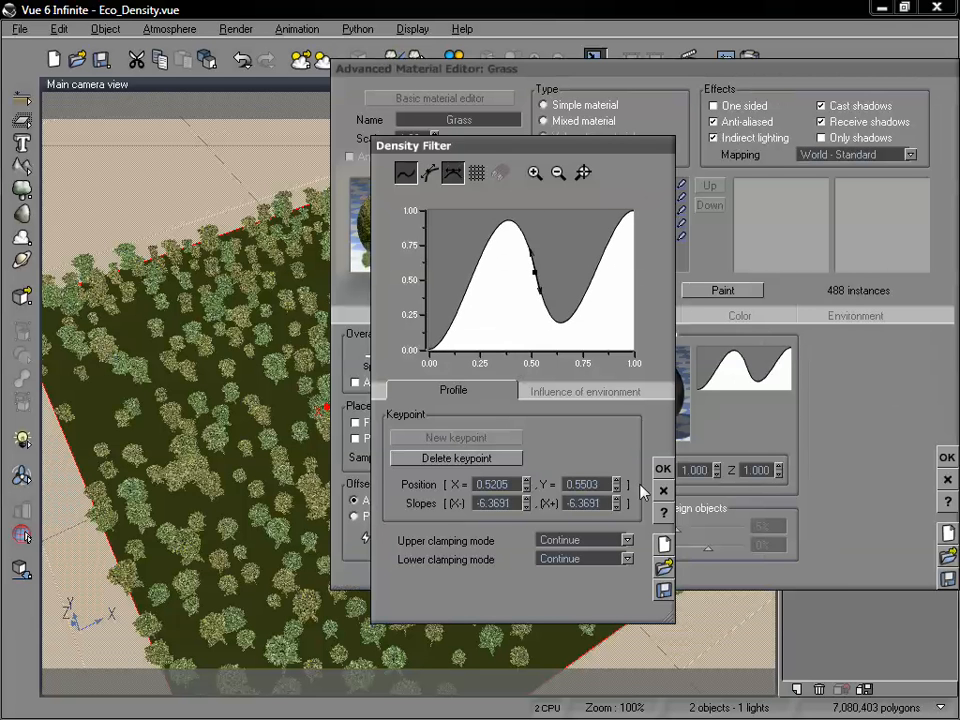
Accept the wavy density filter and repopulate the EcoSystem with it.
left_click(663, 470)
left_click(518, 290)
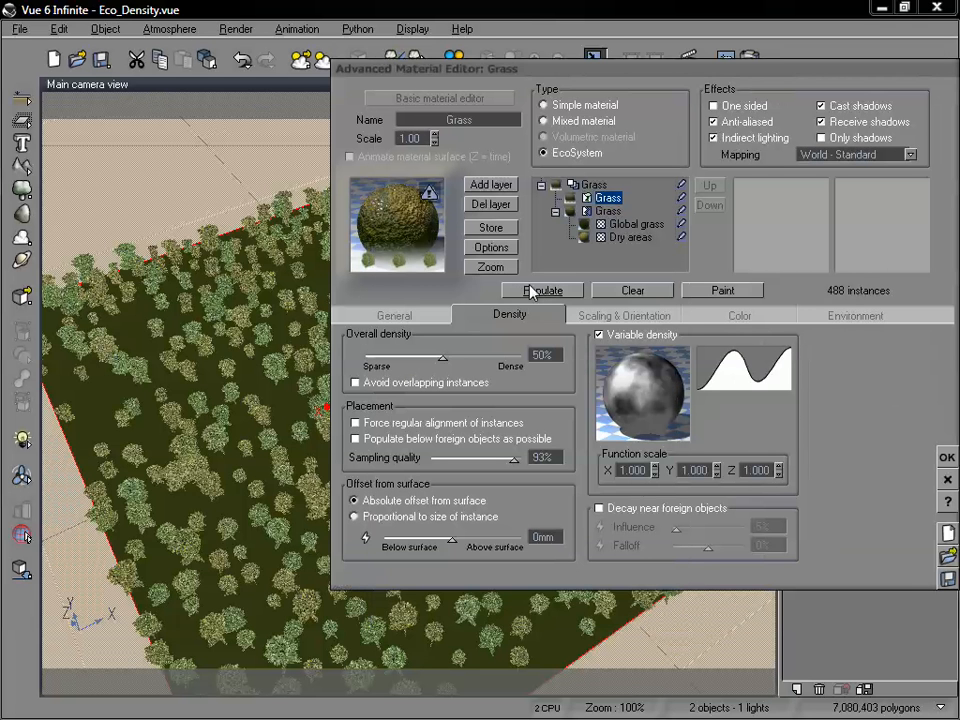
left_click_drag(362, 69, 570, 58)
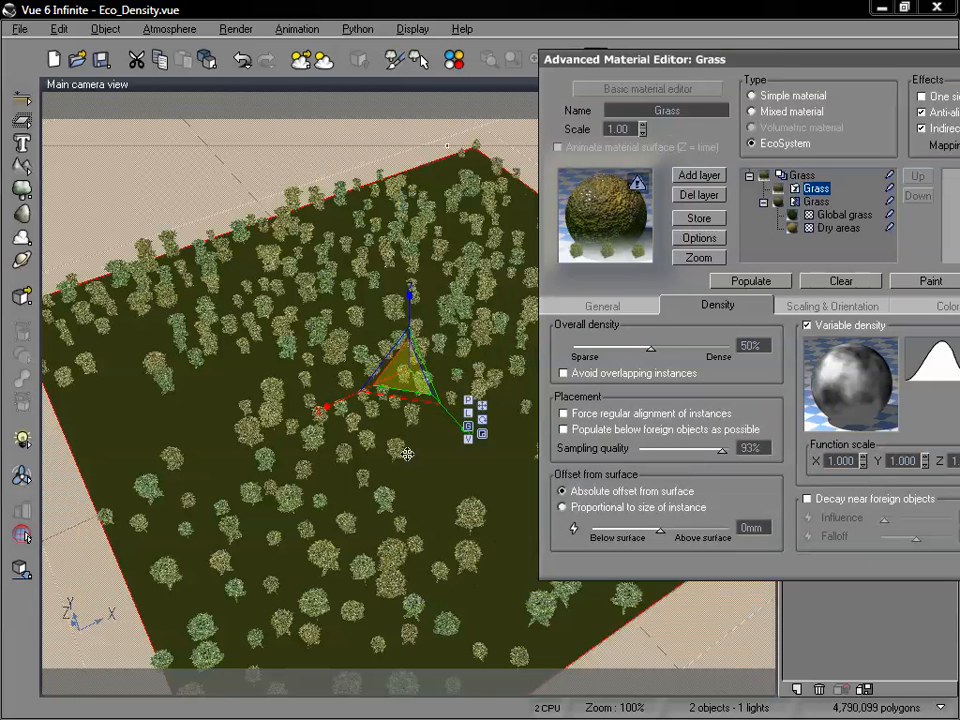
Raise the EcoSystem's overall density to 90% and repopulate it.
left_click_drag(676, 344, 720, 355)
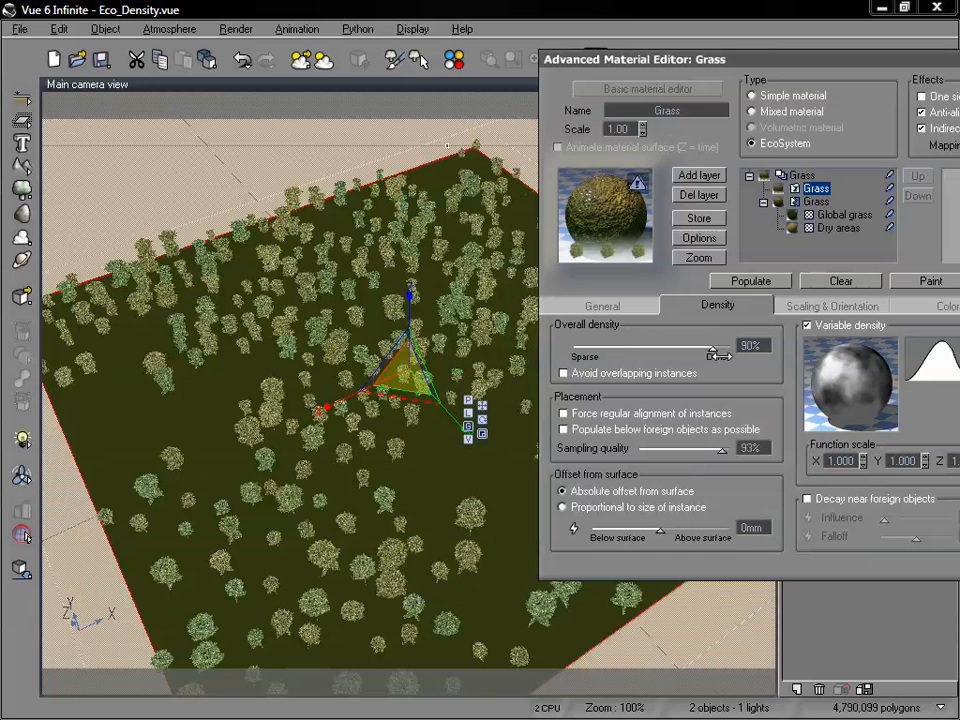
left_click(748, 282)
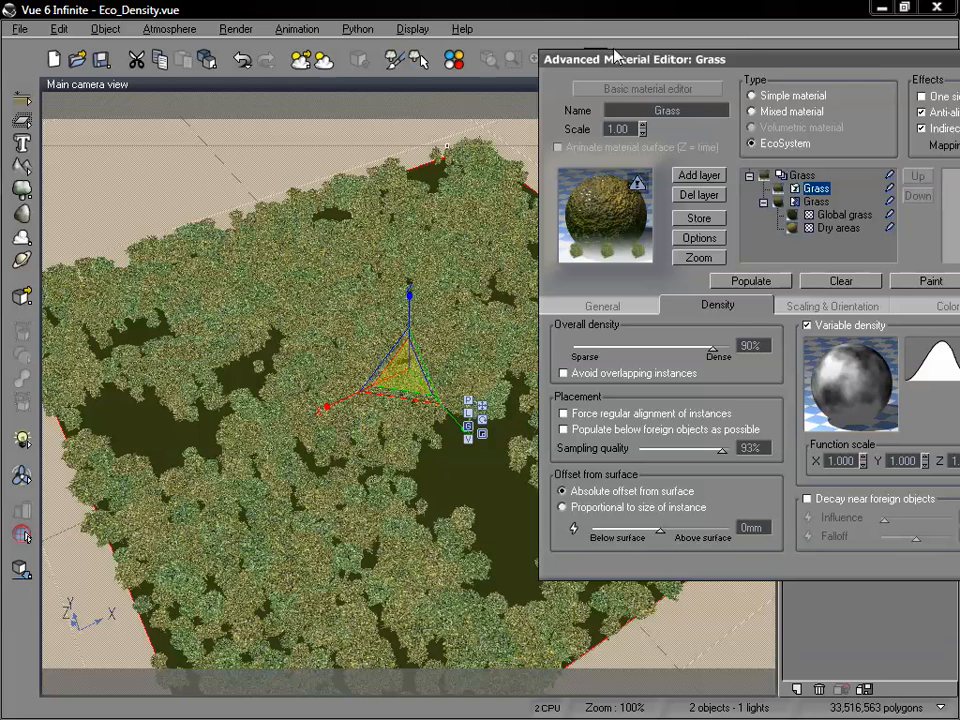
left_click_drag(643, 54, 481, 112)
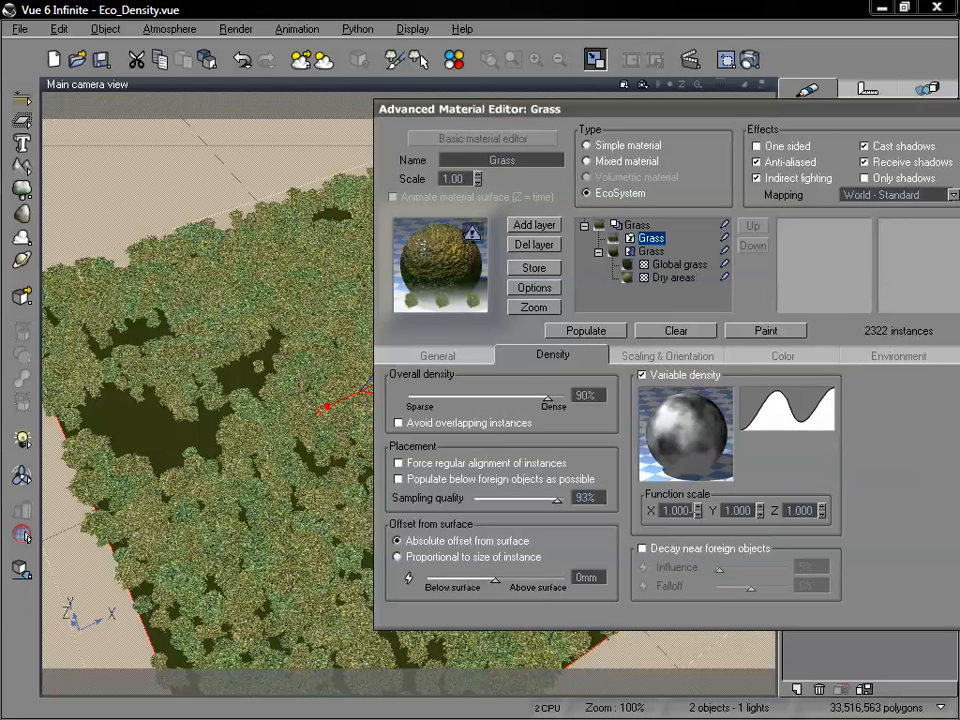
Reset the variable density filter to its default profile and repopulate the EcoSystem.
right_click(790, 414)
left_click(790, 436)
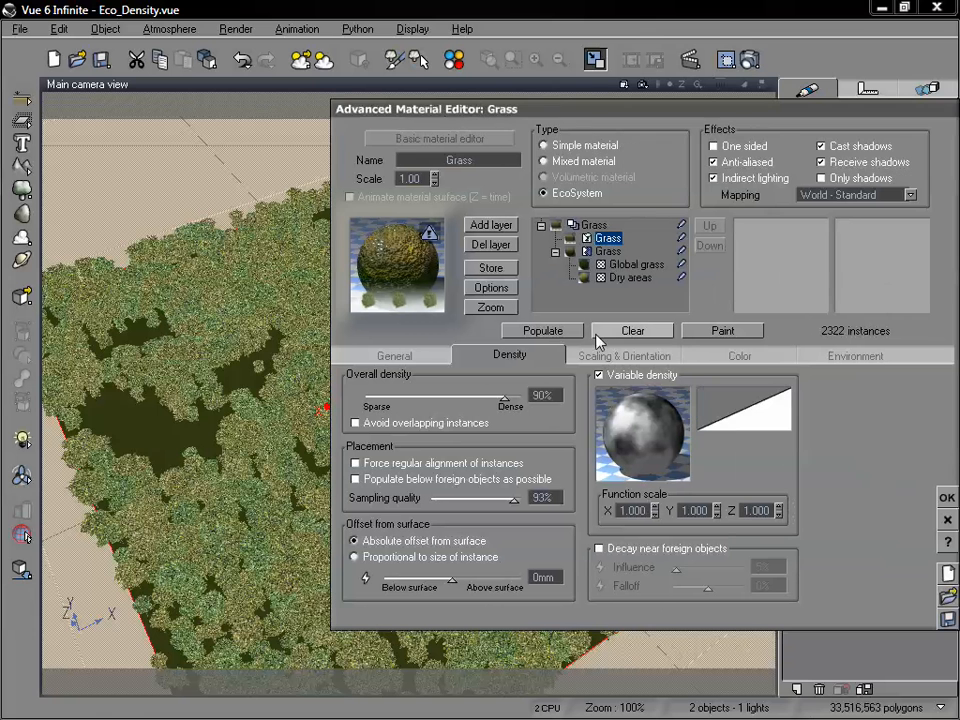
left_click(537, 331)
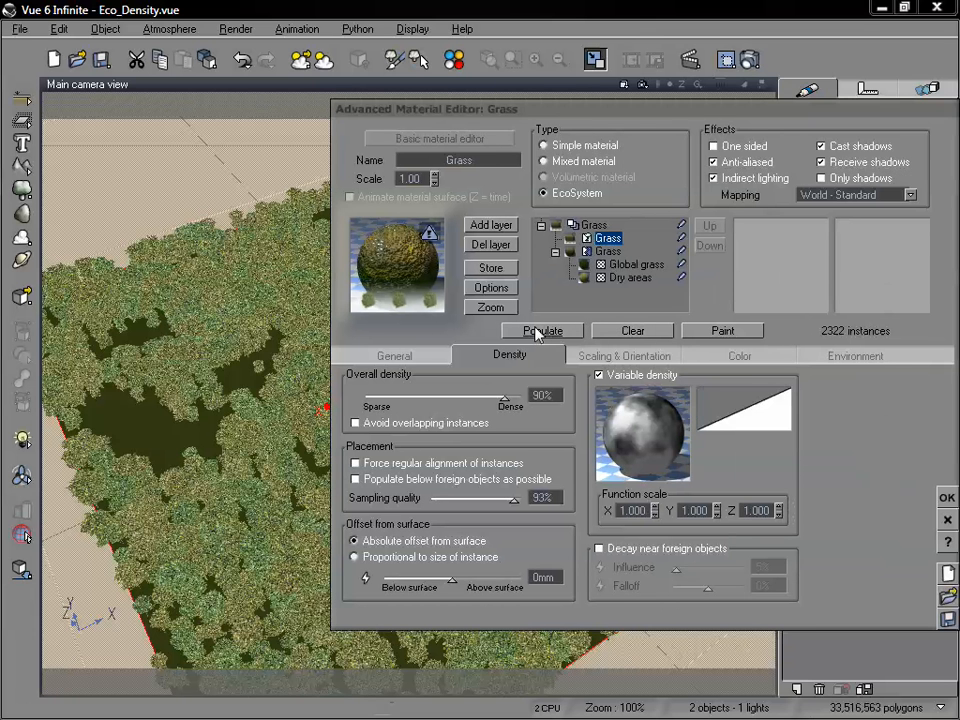
left_click_drag(553, 110, 585, 58)
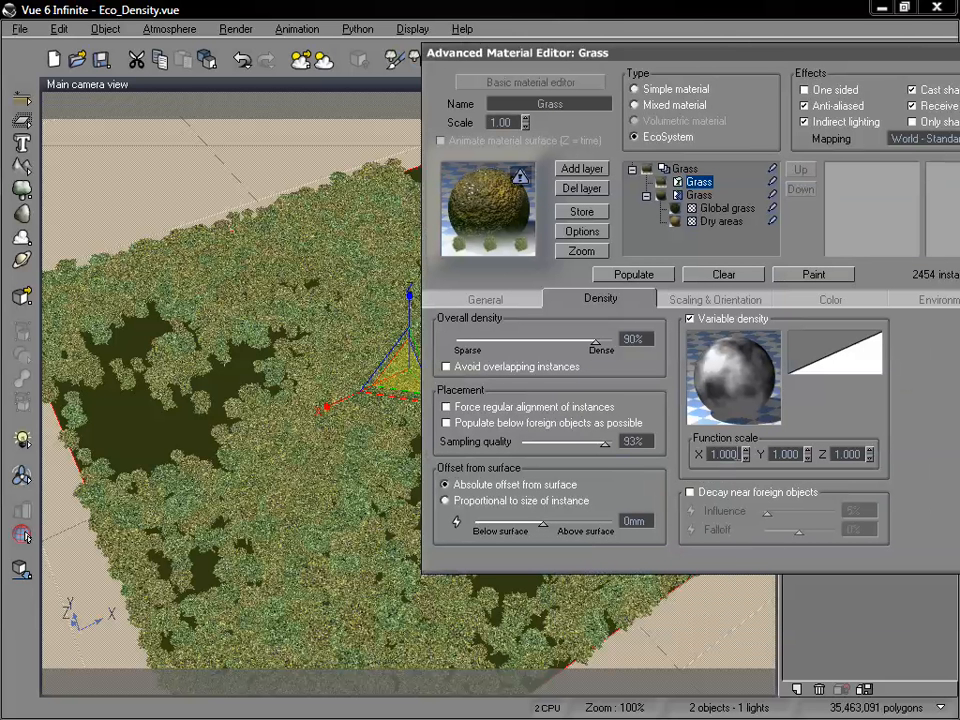
Set the variable density function scale to .5 in X, Y and Z and repopulate the EcoSystem.
double_click(722, 454)
type(".5")
double_click(797, 454)
type(".5")
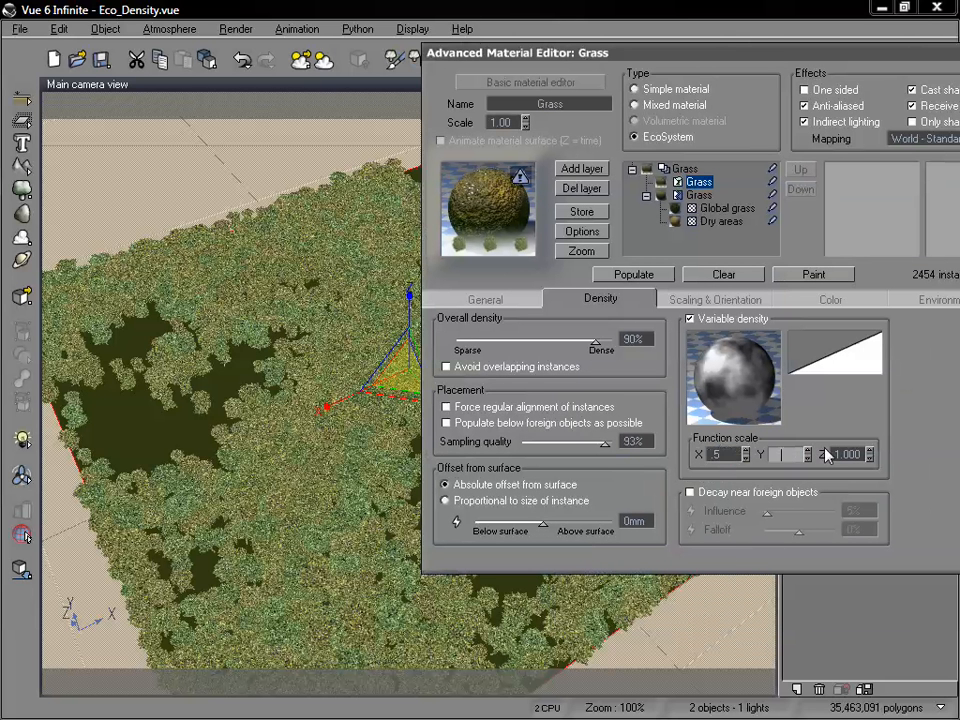
double_click(848, 454)
type(".5")
left_click(664, 274)
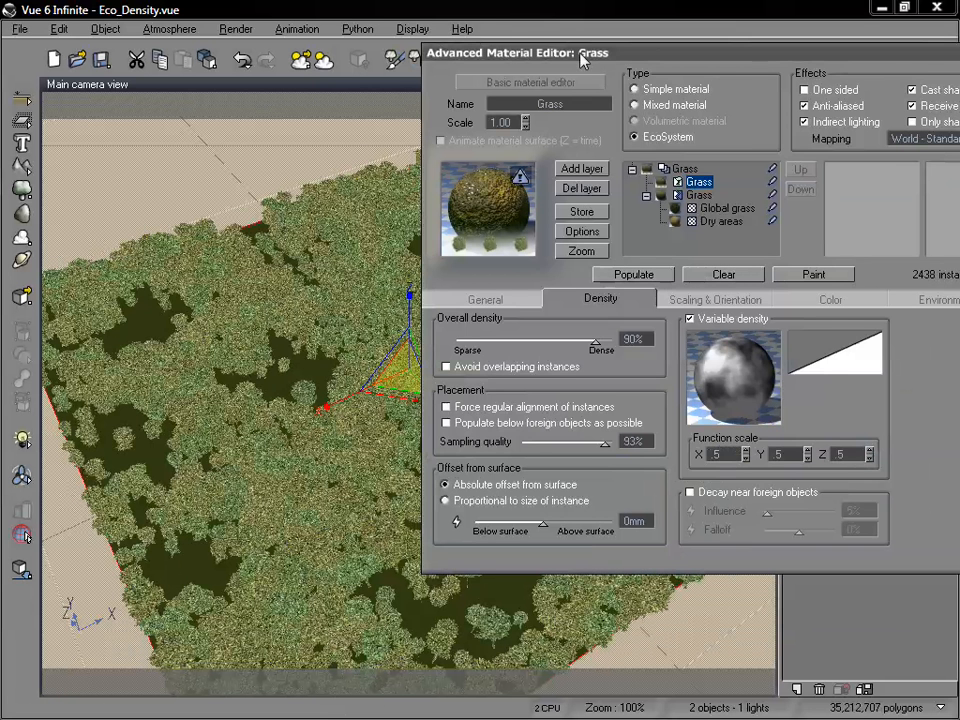
left_click_drag(579, 54, 762, 54)
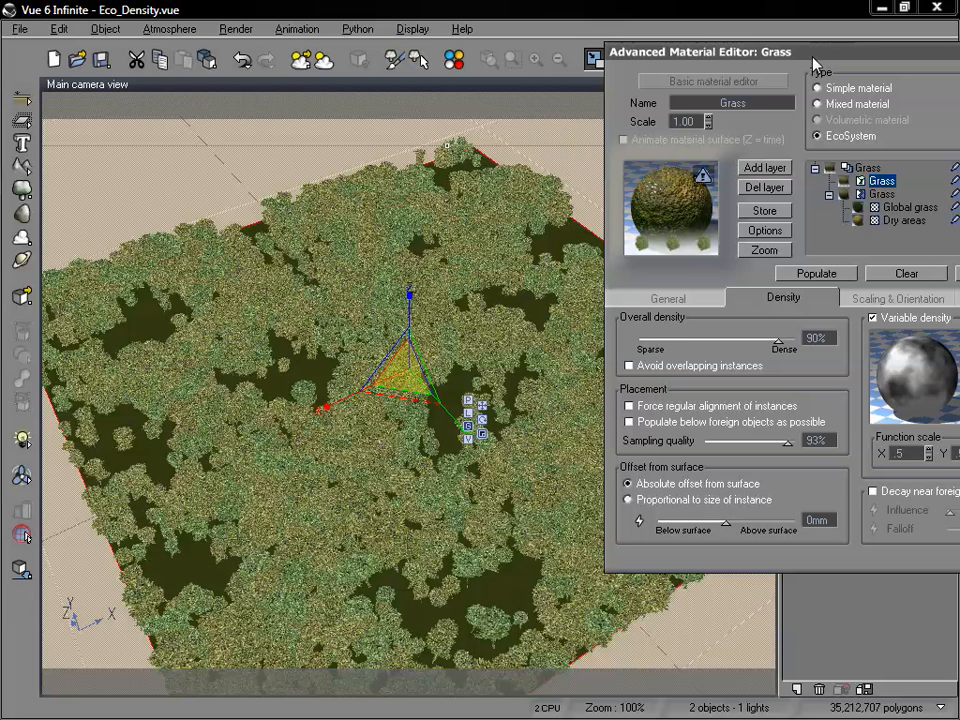
Set the variable density function scale back to 1 in X, Y and Z.
left_click_drag(822, 63, 626, 76)
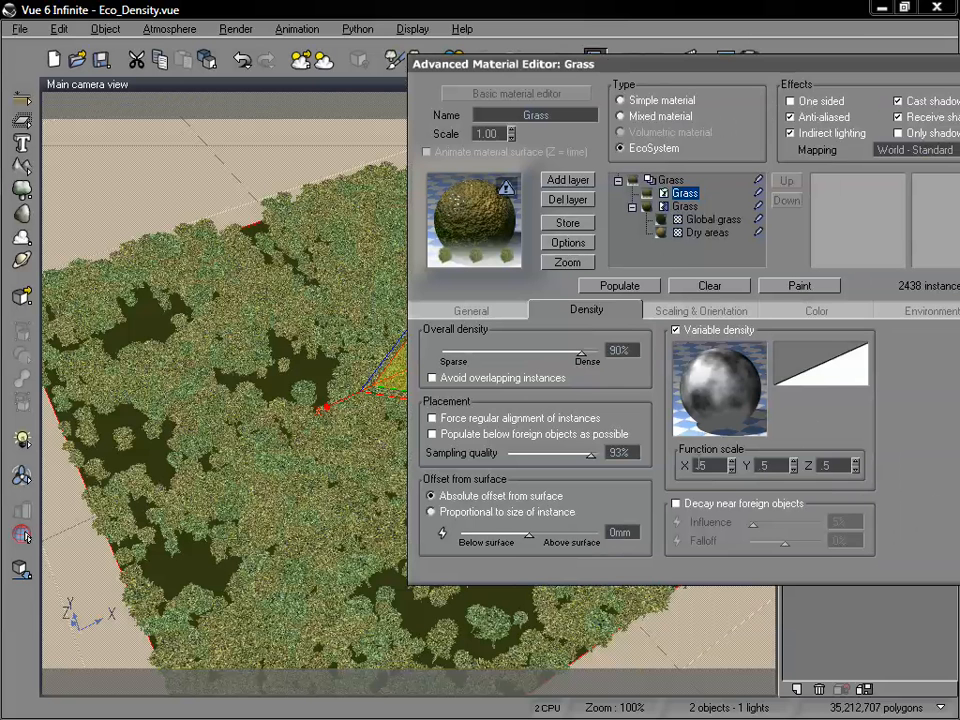
double_click(705, 464)
left_click_drag(624, 73, 699, 25)
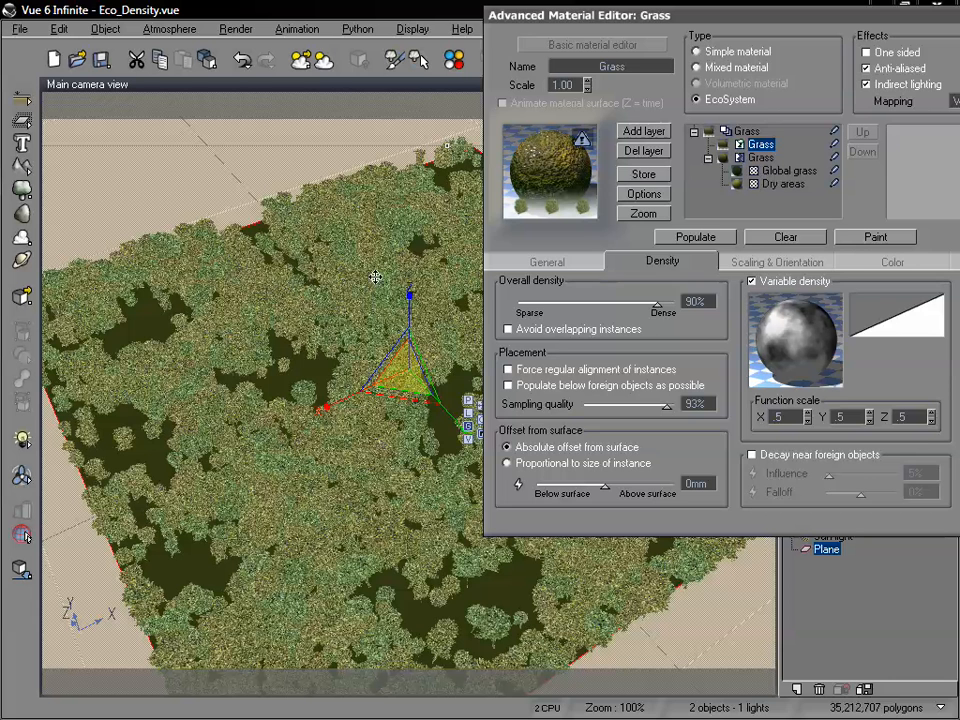
left_click_drag(641, 17, 613, 17)
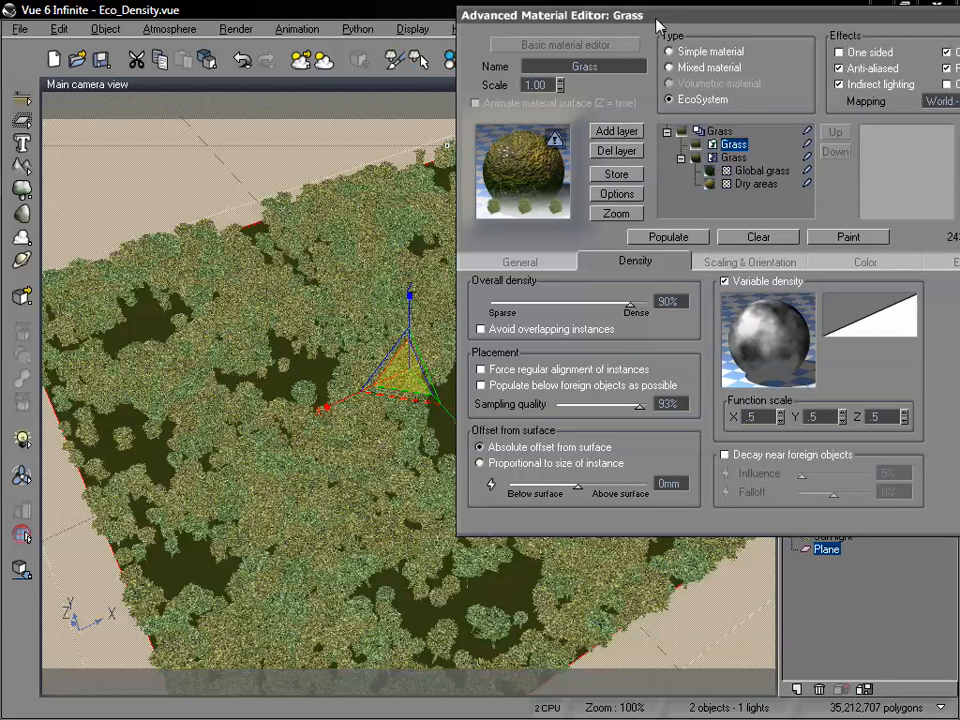
left_click_drag(658, 21, 635, 28)
double_click(731, 423)
type("1")
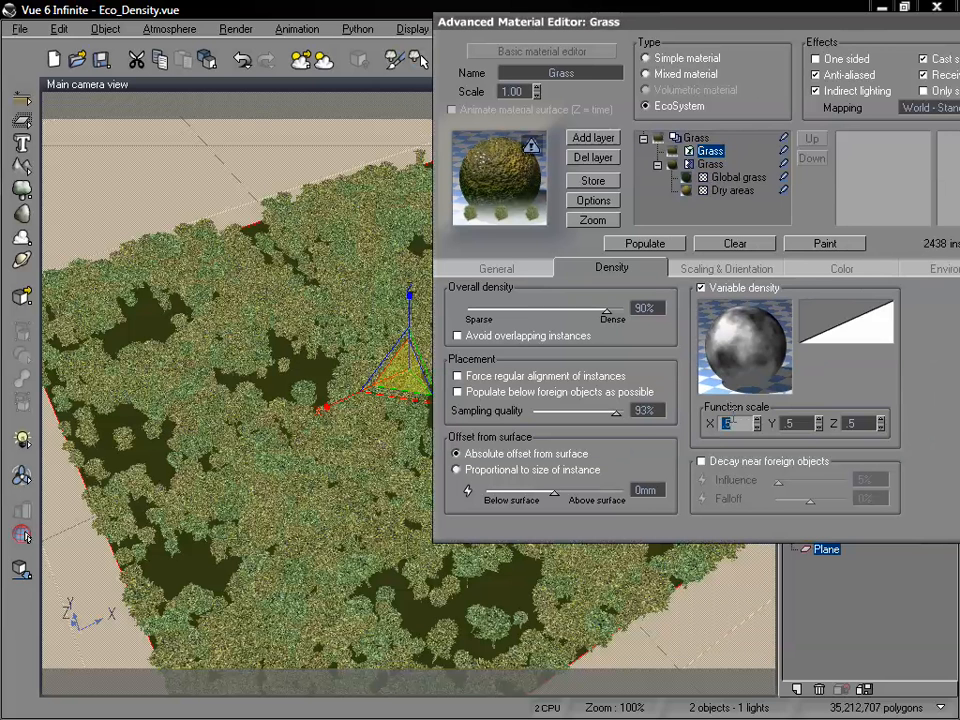
key("Tab")
type("1")
key("Tab")
type("1")
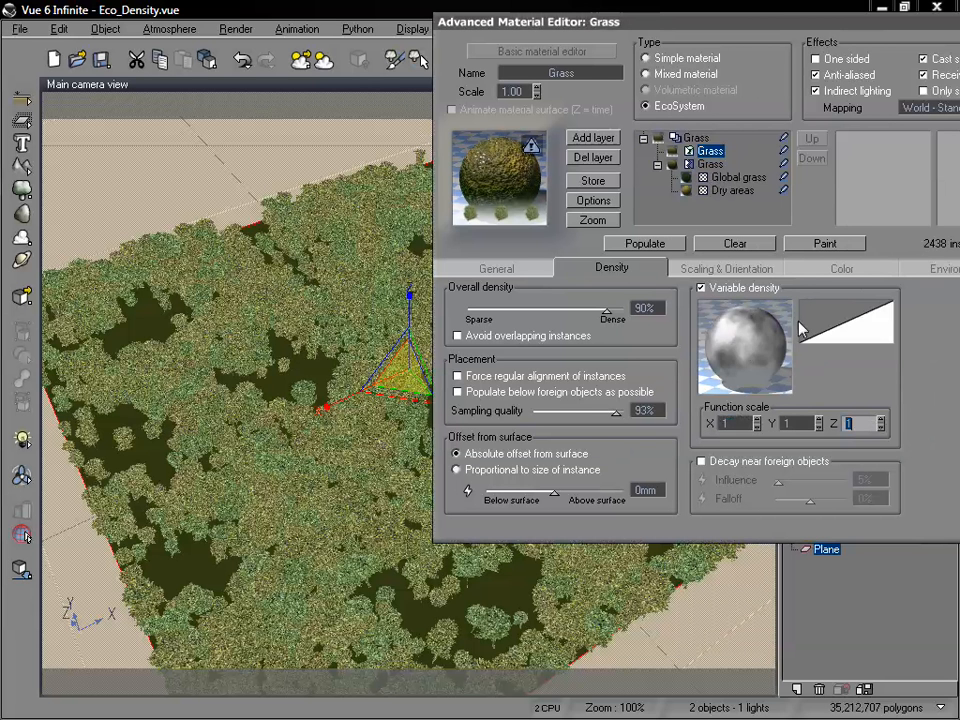
Open the variable density function for editing, delete its Simple Fractal node and select the Density output.
left_click_drag(727, 29, 778, 12)
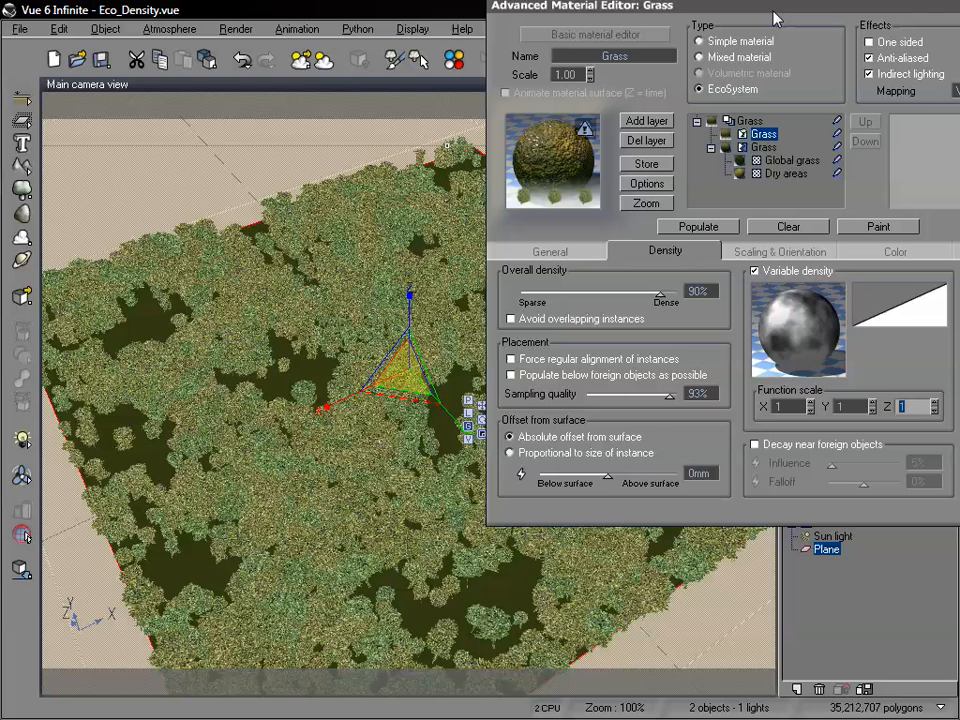
right_click(805, 328)
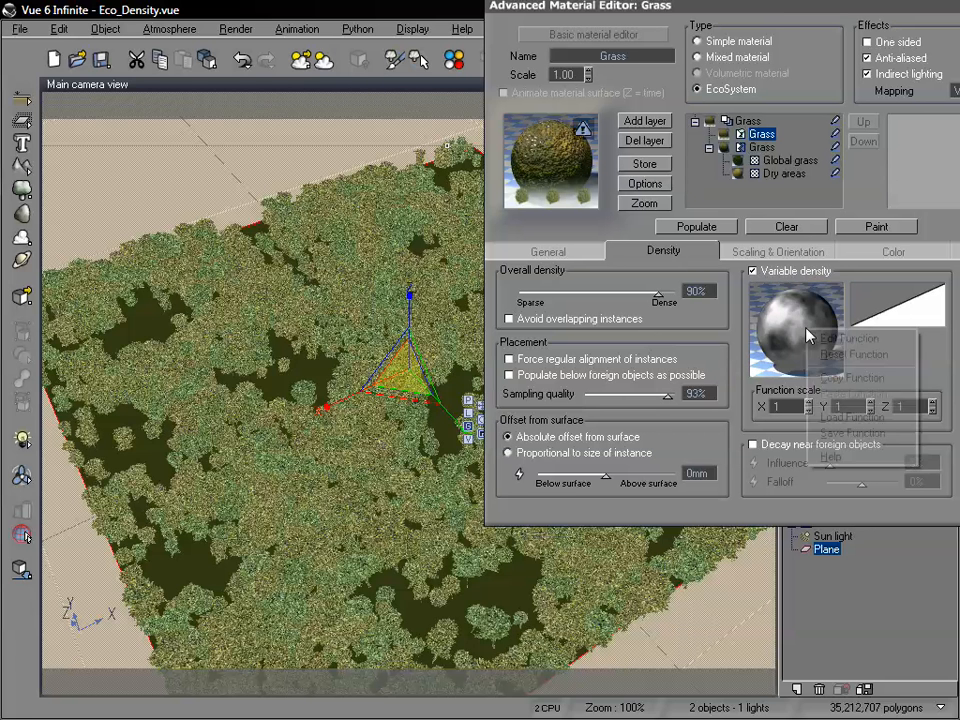
left_click(820, 338)
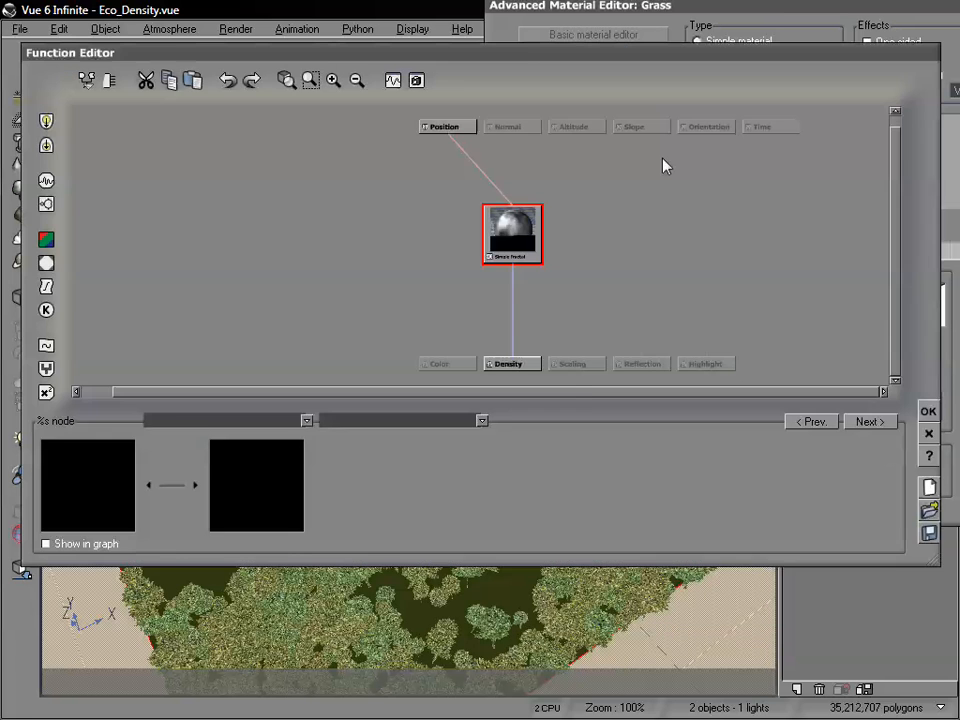
left_click_drag(510, 62, 560, 76)
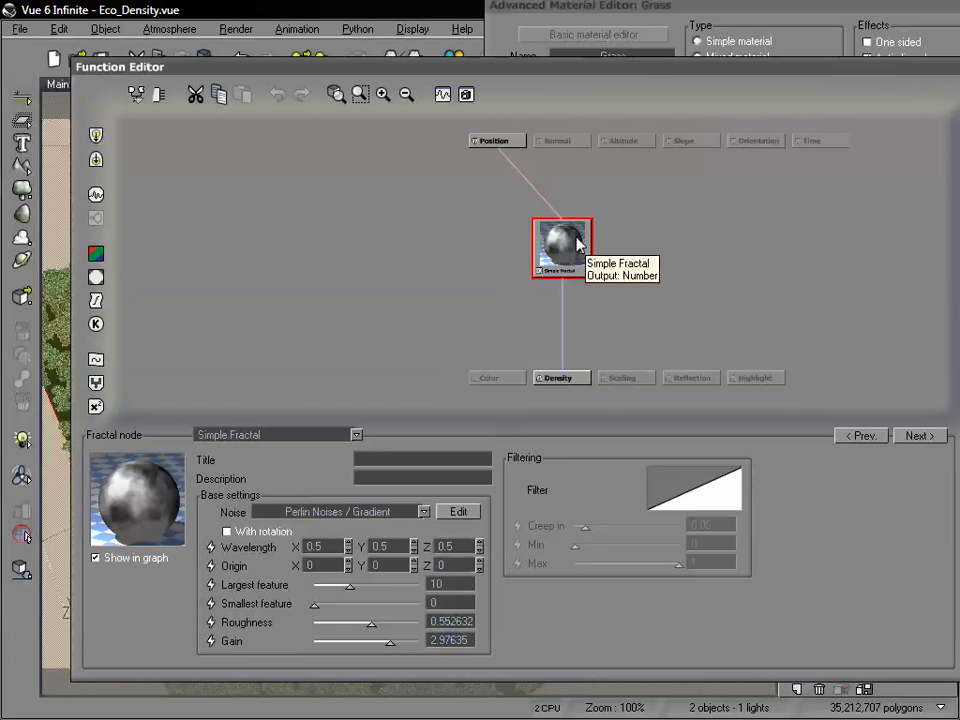
key("Delete")
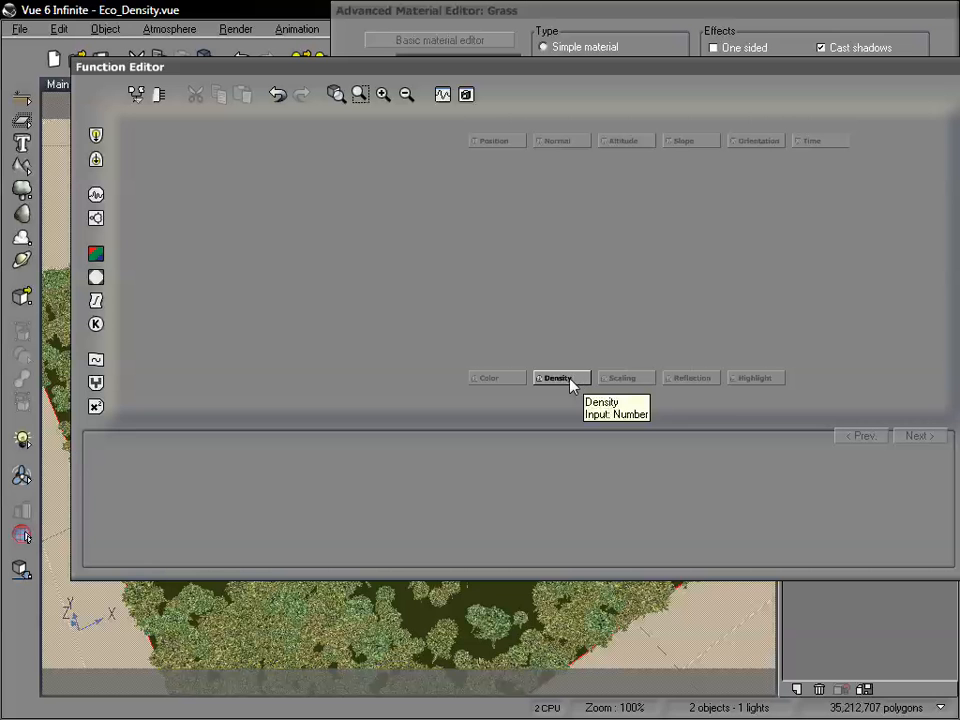
left_click(567, 381)
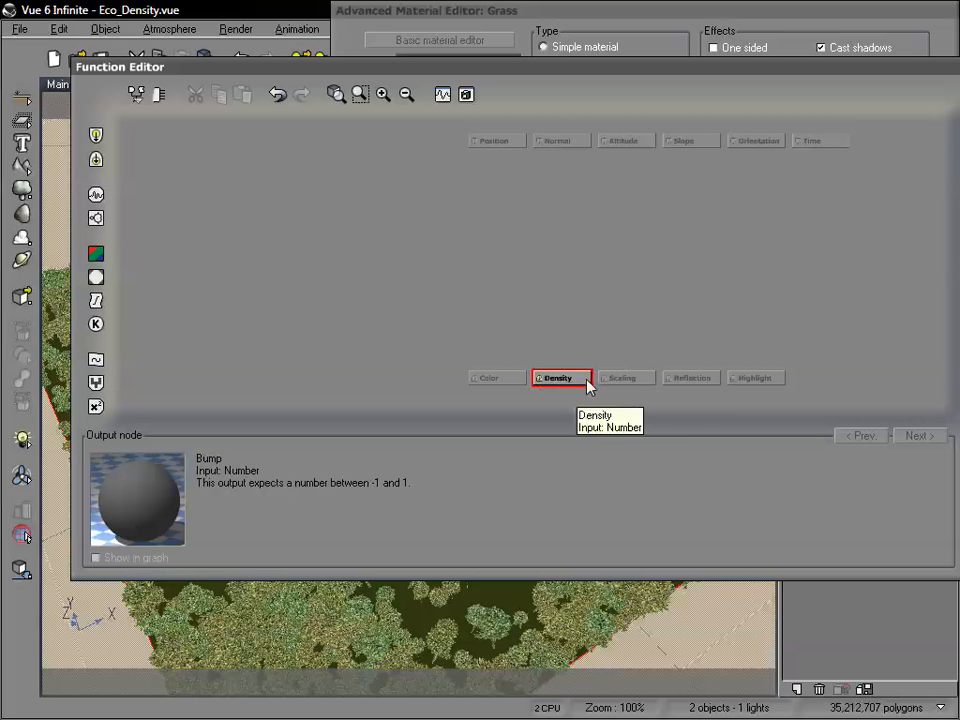
Add a Projected Texture Map node feeding the Density output and place it higher above that output.
left_click_drag(477, 69, 517, 49)
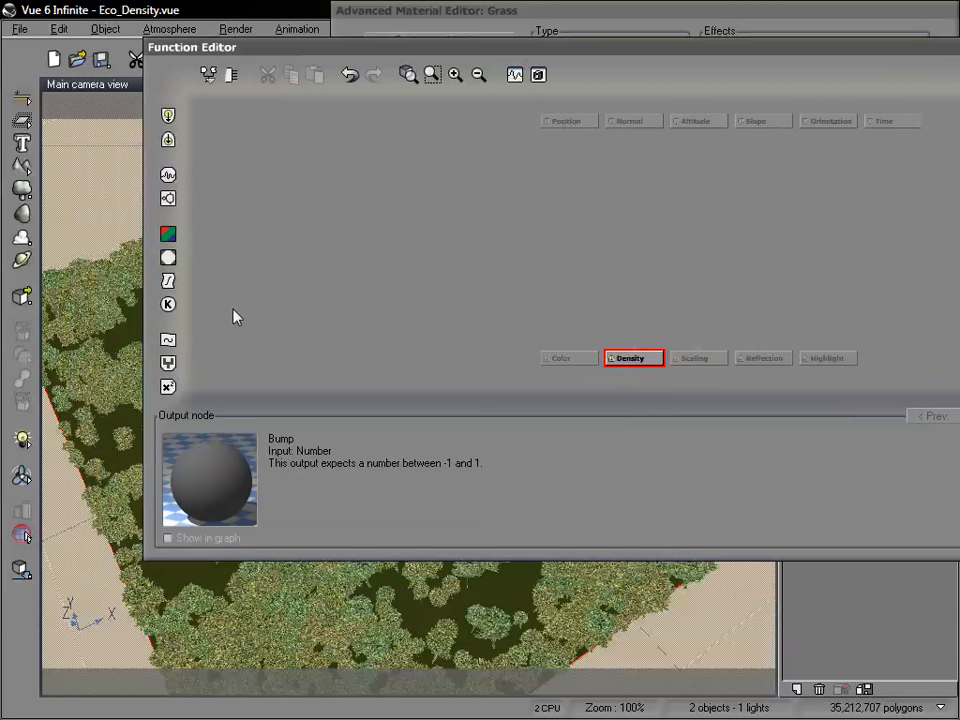
left_click(170, 262)
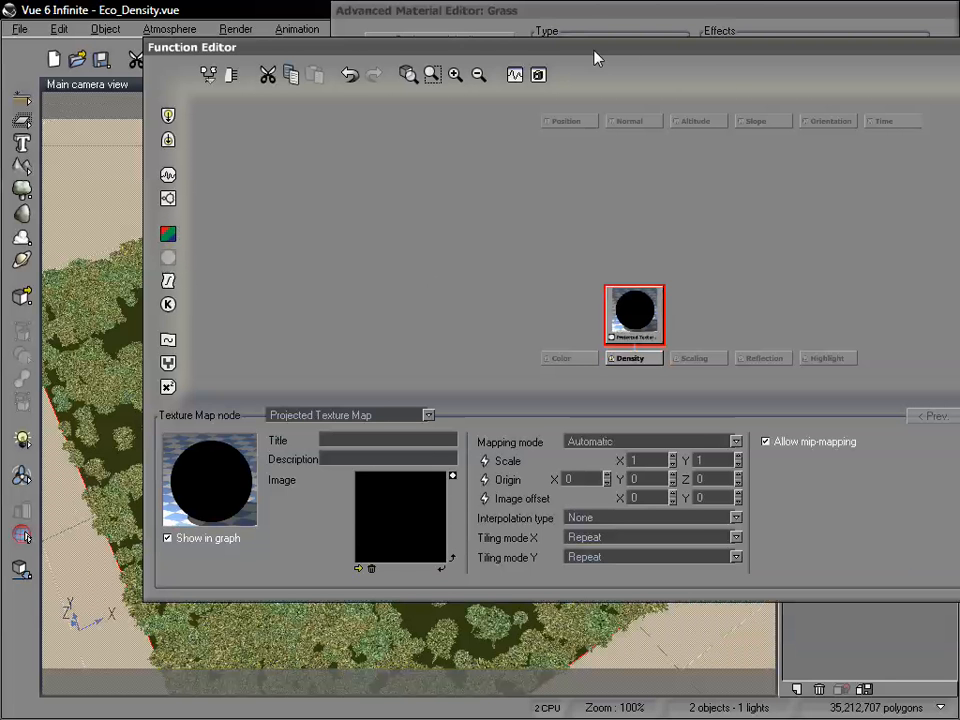
left_click_drag(594, 49, 597, 12)
left_click_drag(640, 280, 640, 237)
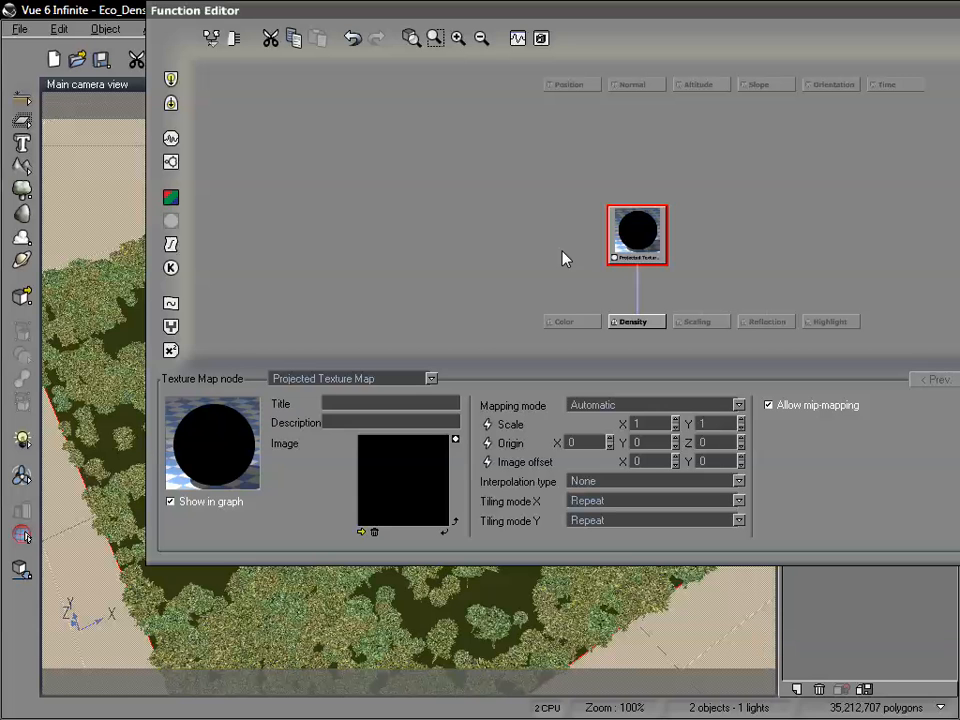
left_click(431, 378)
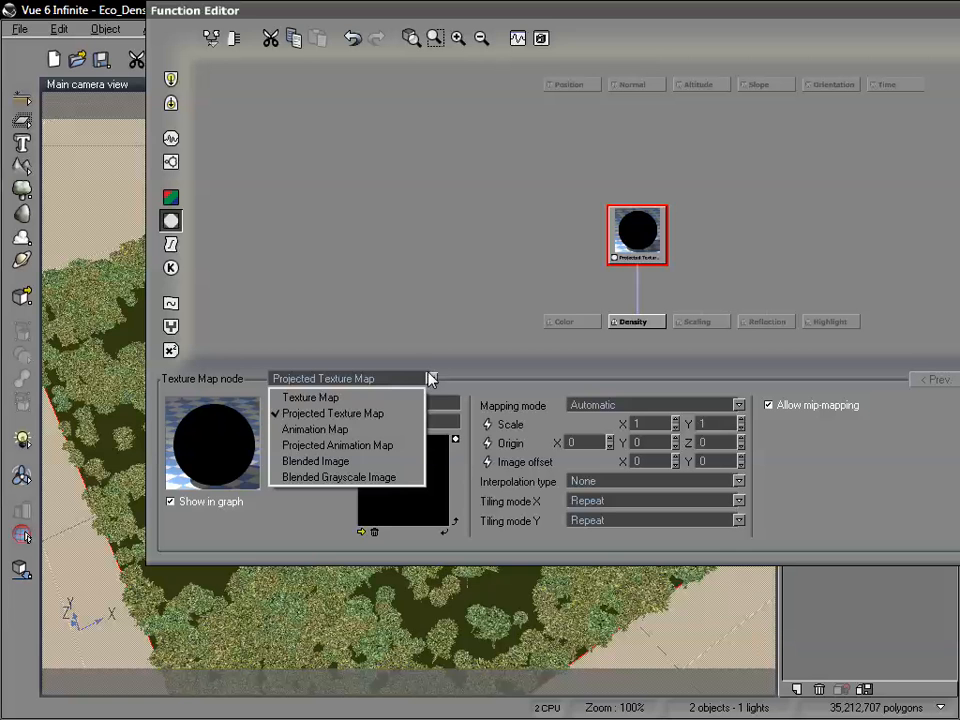
left_click(362, 412)
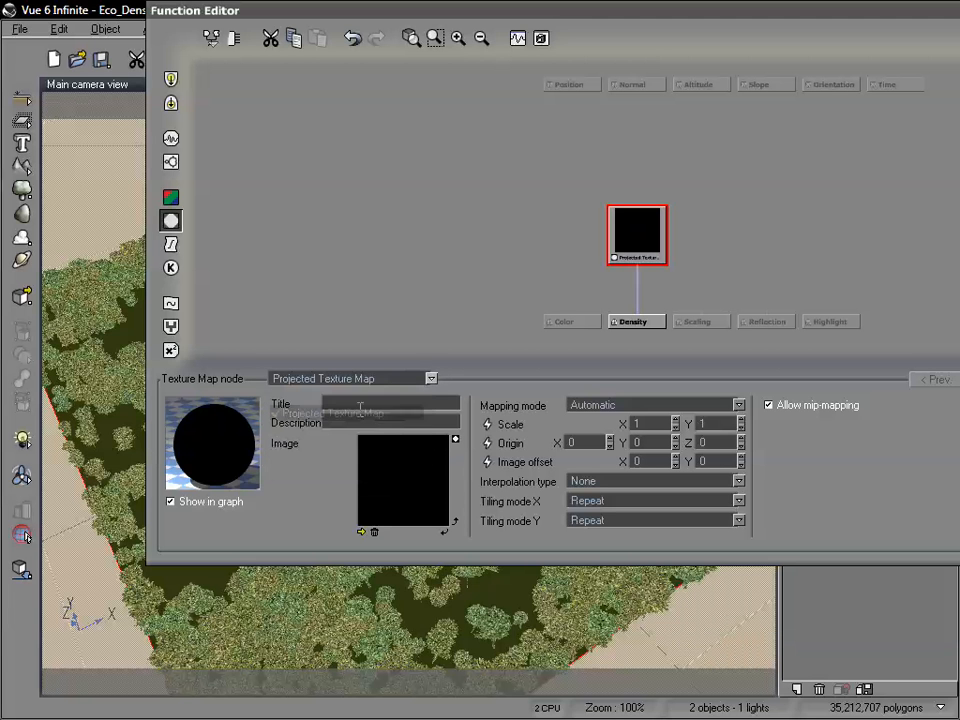
Set the texture map node's mapping mode to Flat (vertical) and load the black image with the split white ring and crossbar.
left_click(662, 405)
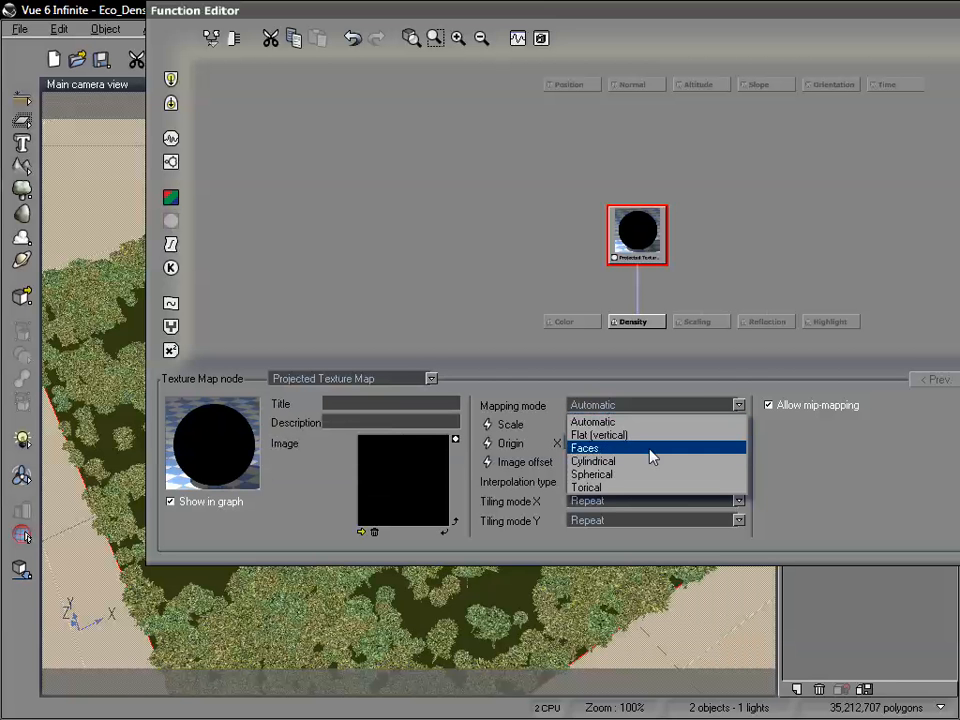
left_click(613, 436)
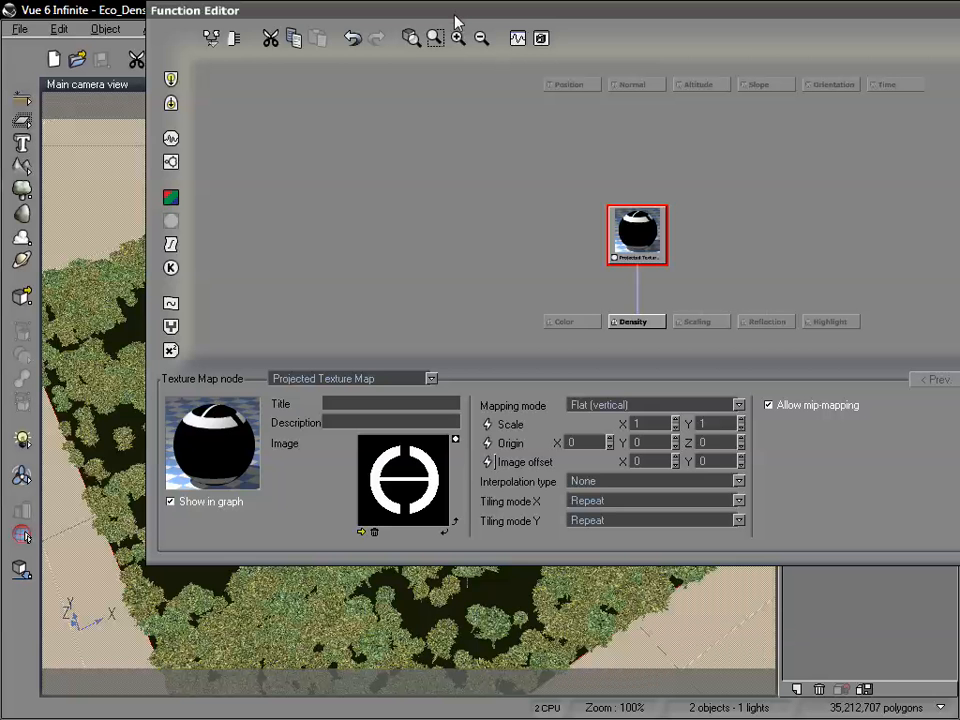
left_click_drag(456, 17, 658, 20)
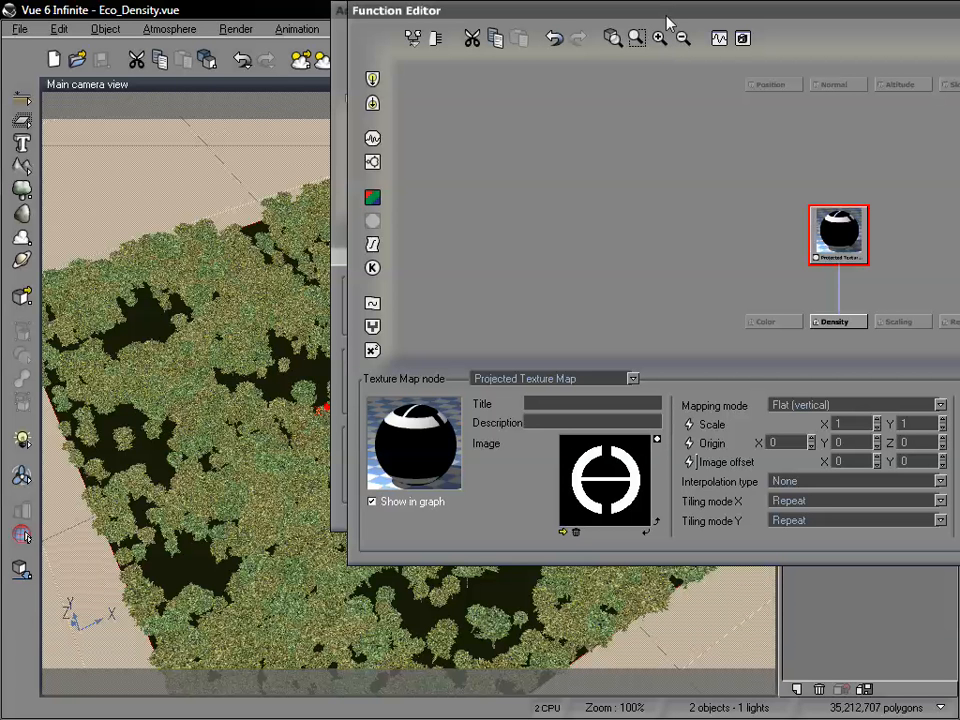
left_click_drag(666, 24, 594, 35)
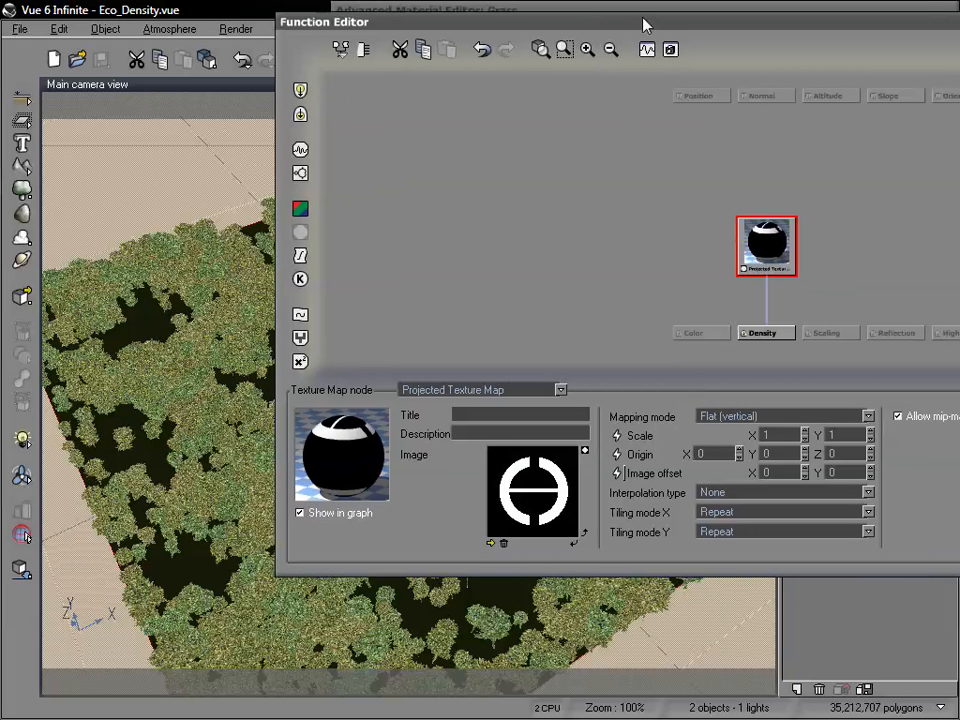
left_click_drag(643, 21, 458, 40)
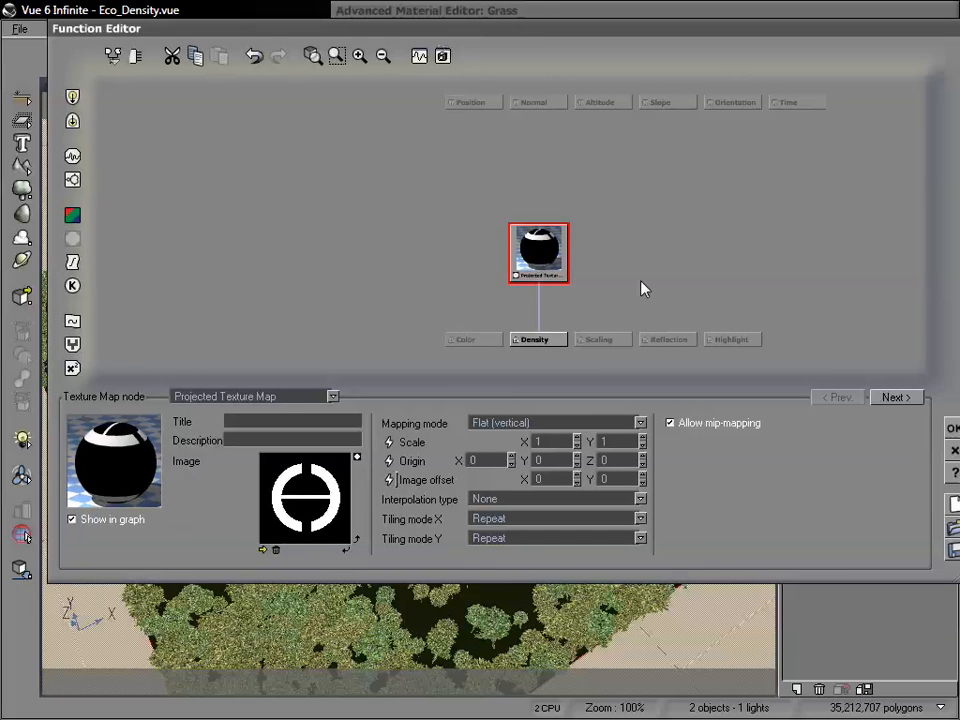
Accept the edited density function and repopulate the EcoSystem with the texture map.
left_click(946, 428)
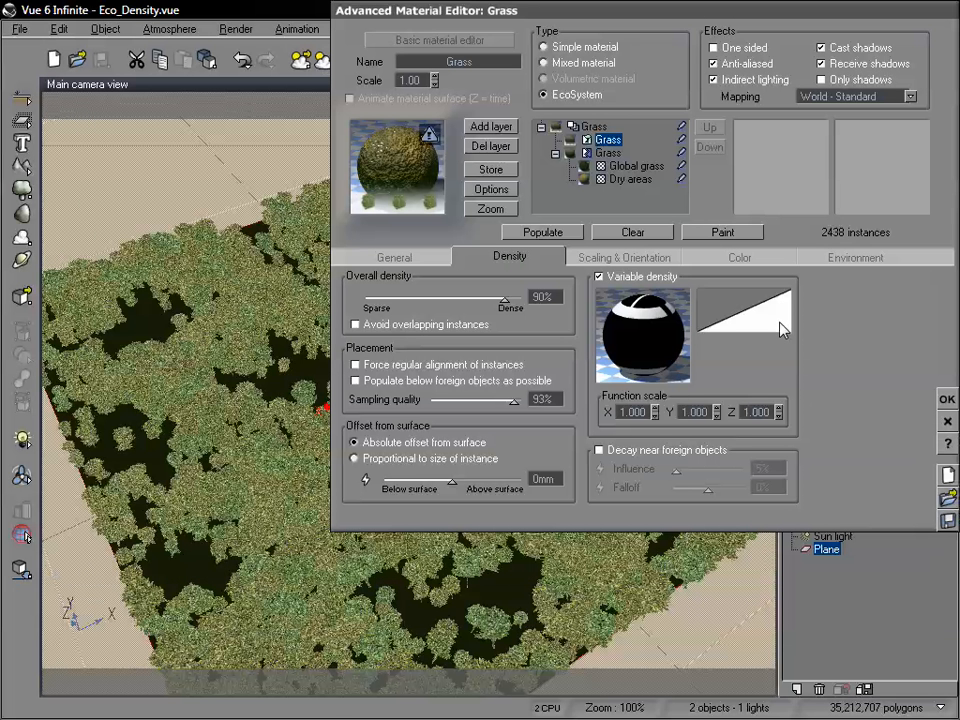
left_click(542, 233)
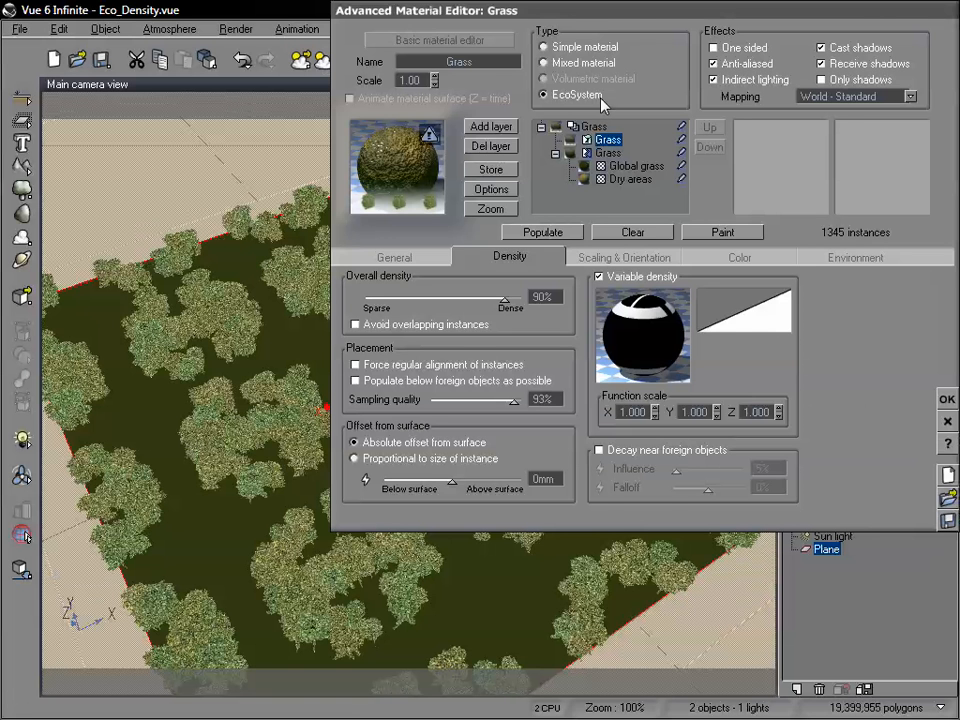
left_click_drag(538, 19, 752, 17)
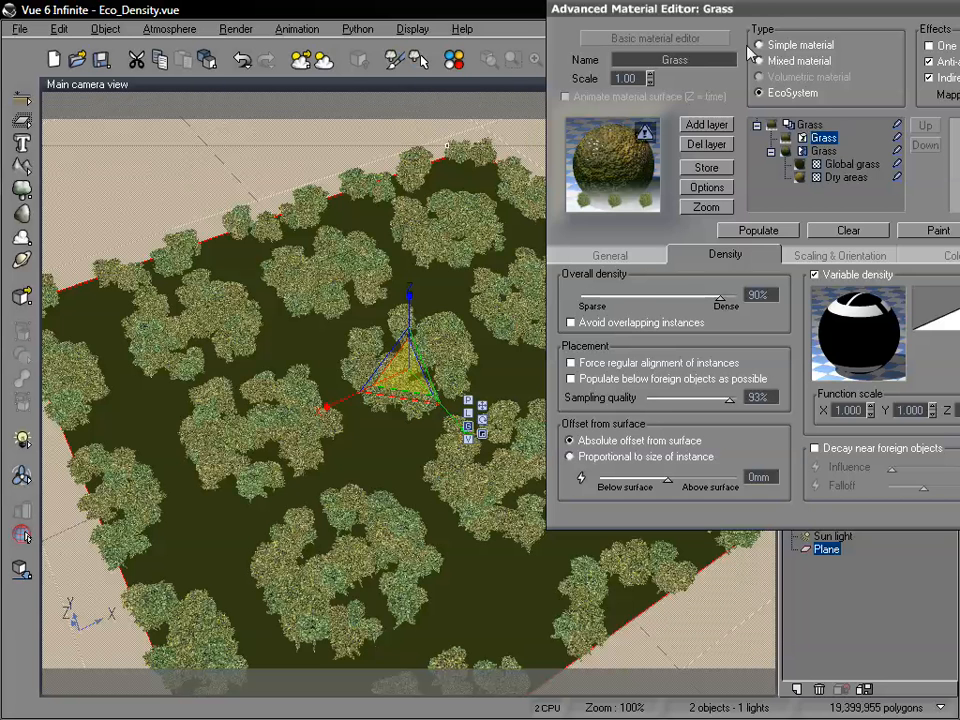
Set the Grass material's mapping to Object - Parametric and repopulate the EcoSystem.
left_click_drag(764, 9, 508, 47)
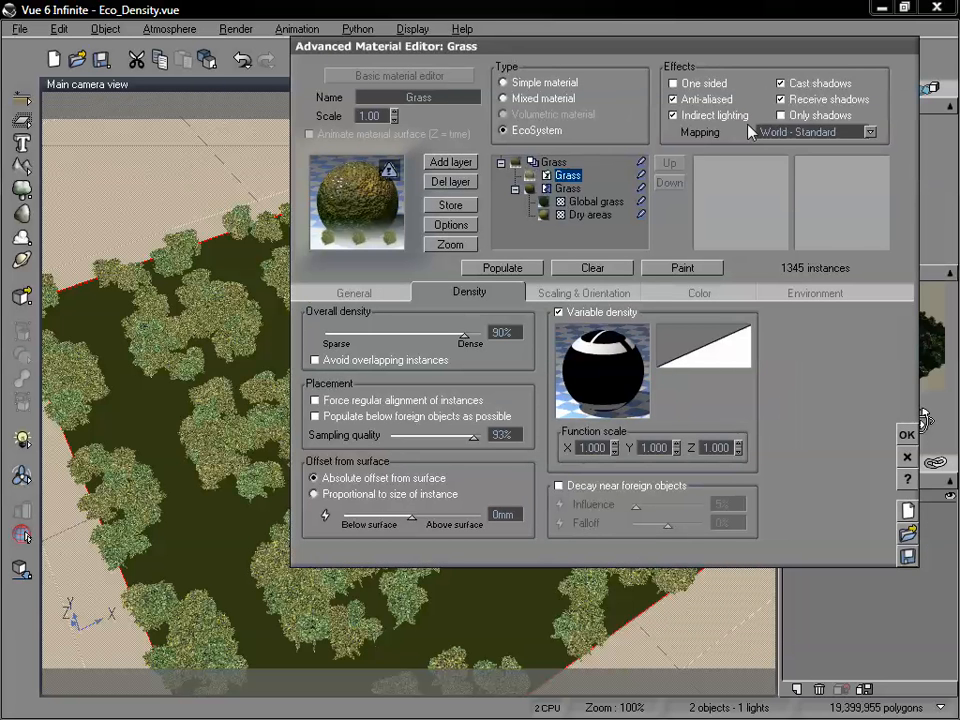
left_click(870, 132)
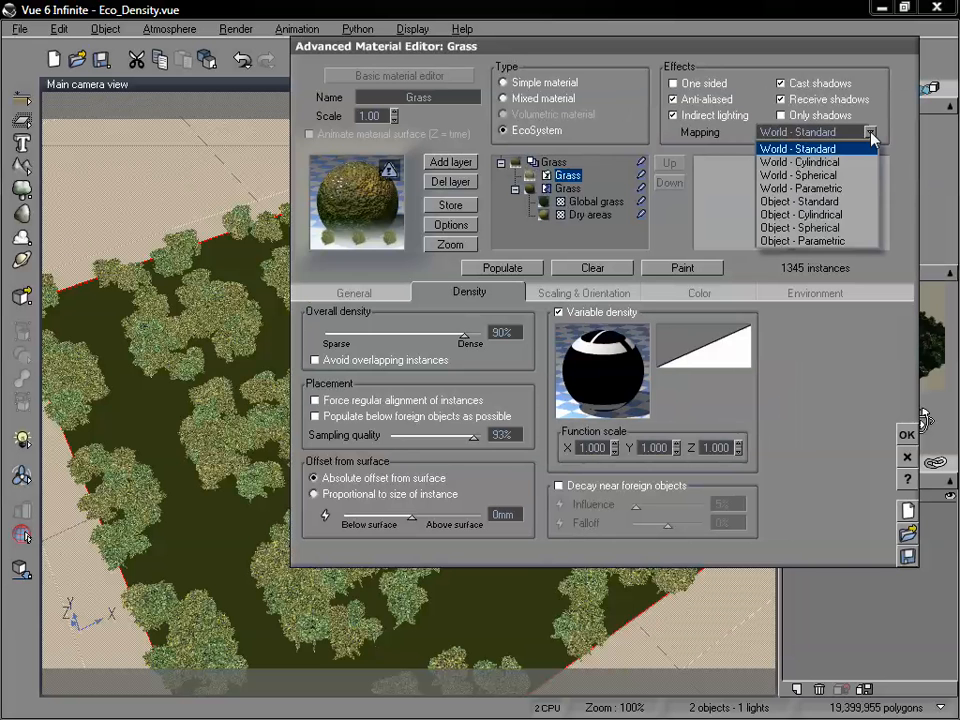
left_click(848, 241)
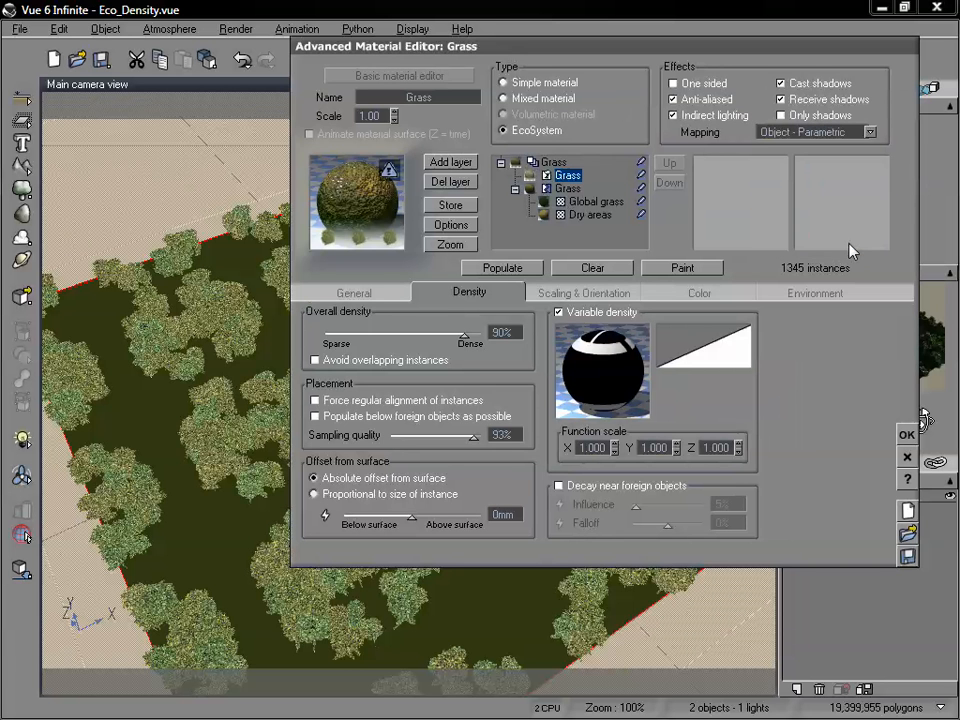
left_click(506, 268)
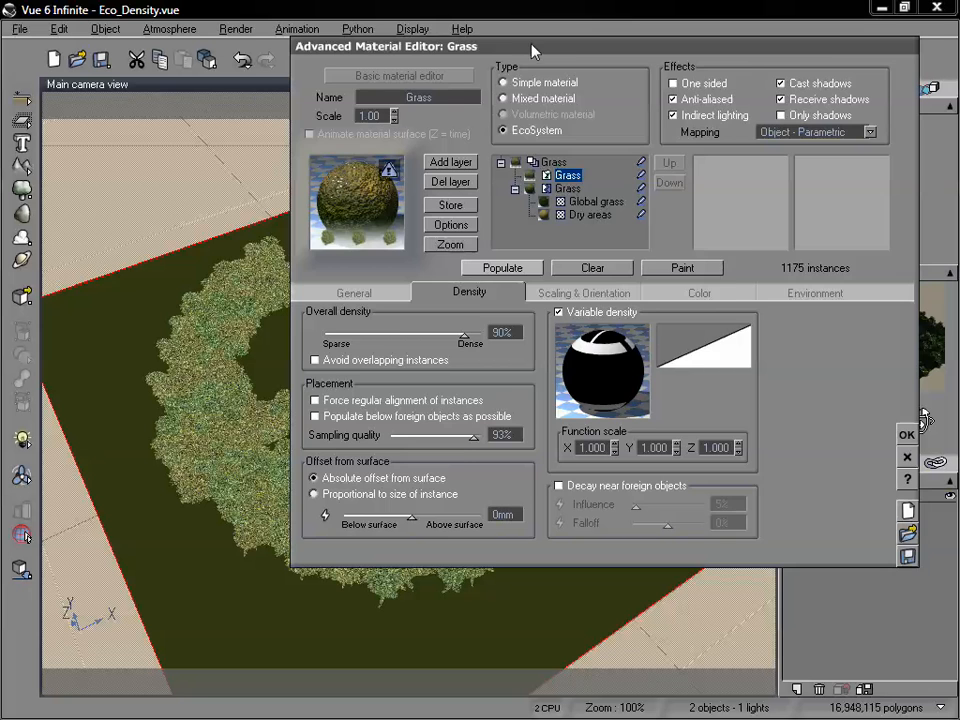
left_click_drag(531, 50, 723, 39)
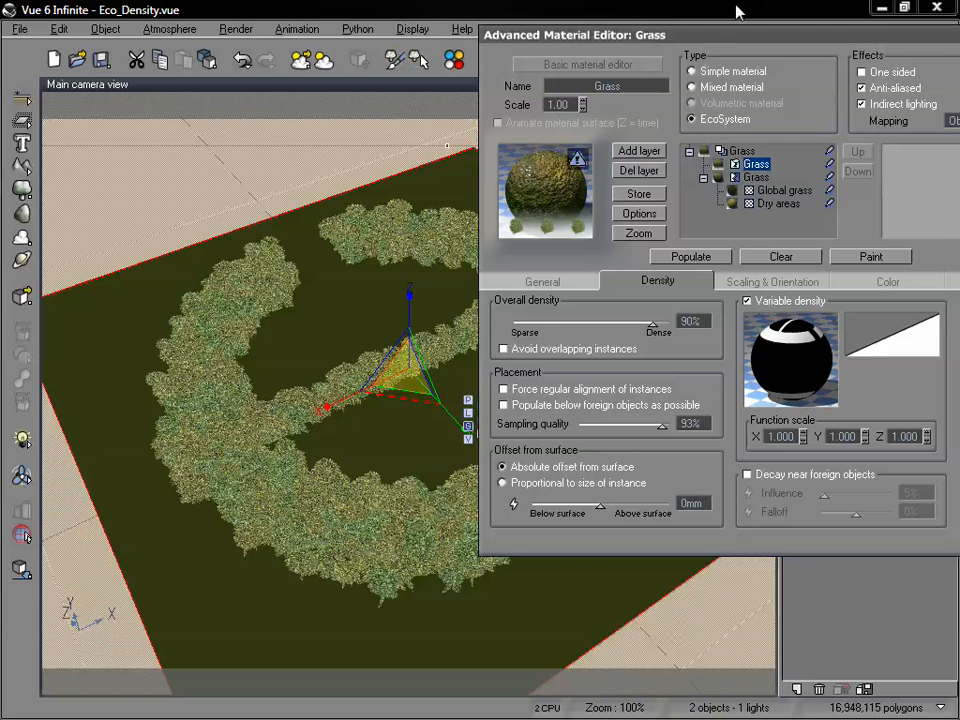
Set the texture-mapped variable density's function scale to .5 in X, Y and Z and repopulate the EcoSystem.
left_click_drag(706, 40, 650, 26)
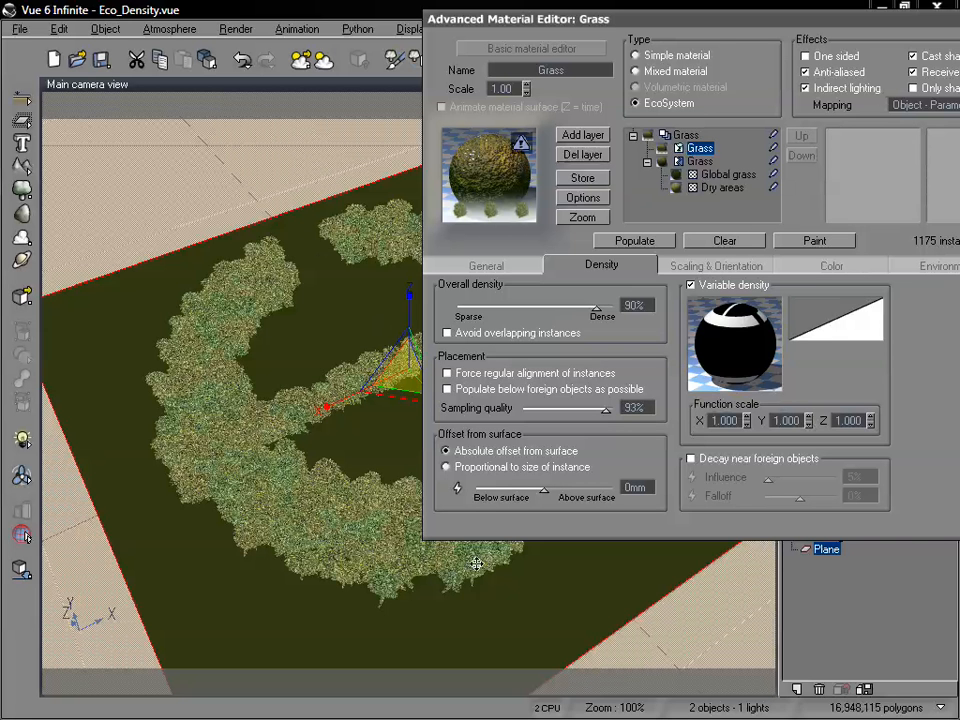
left_click(747, 417)
left_click_drag(738, 421, 696, 423)
type(".5")
double_click(801, 419)
type(".5")
double_click(852, 416)
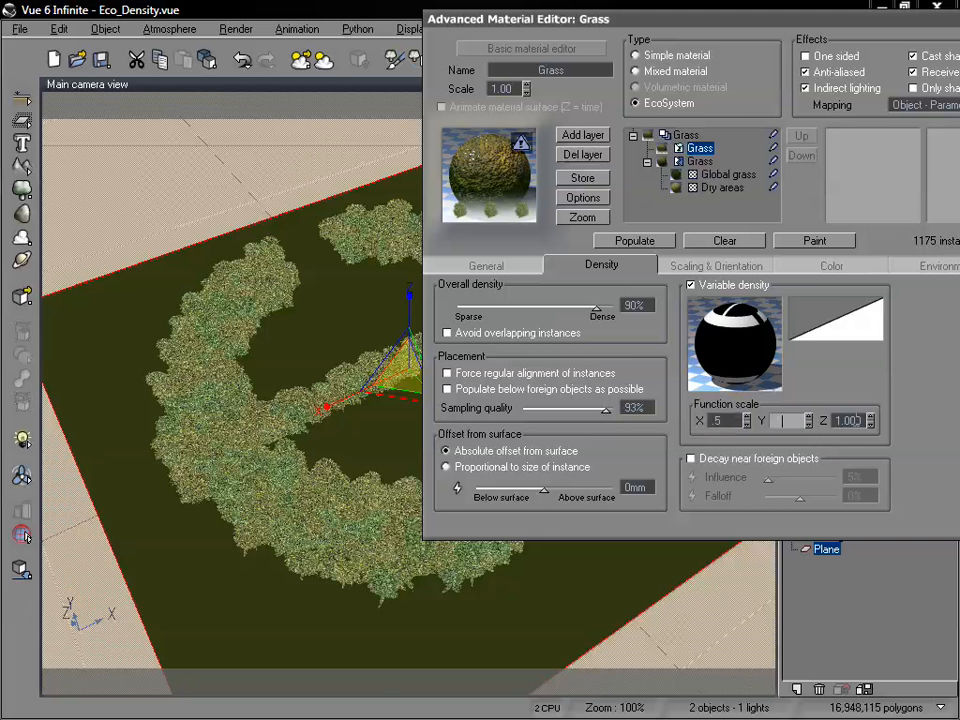
type(".5")
left_click(659, 245)
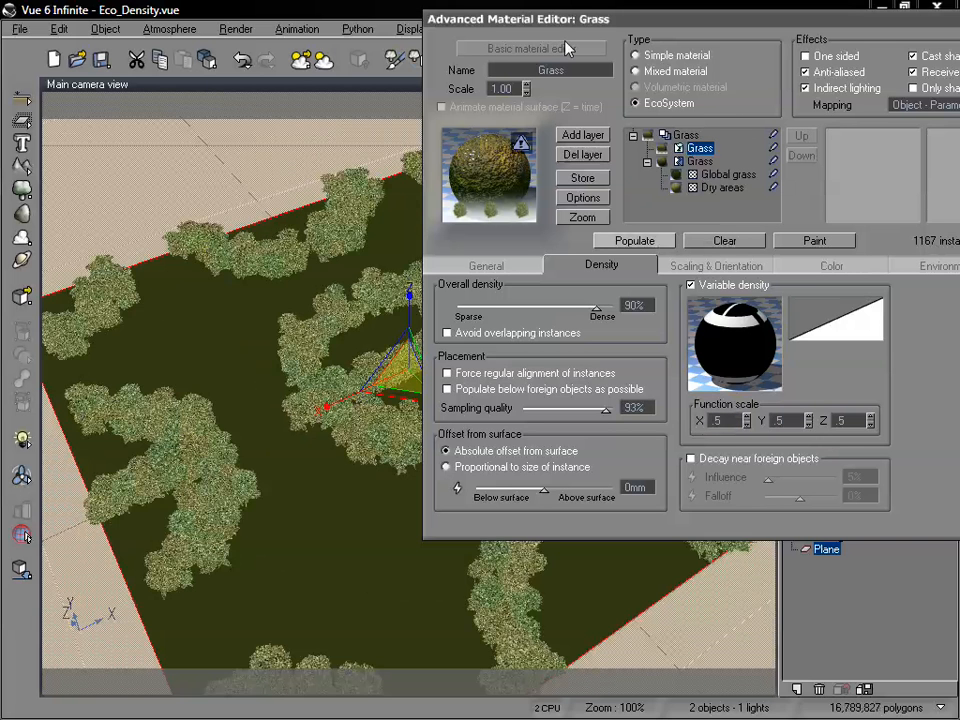
left_click_drag(565, 30, 743, 75)
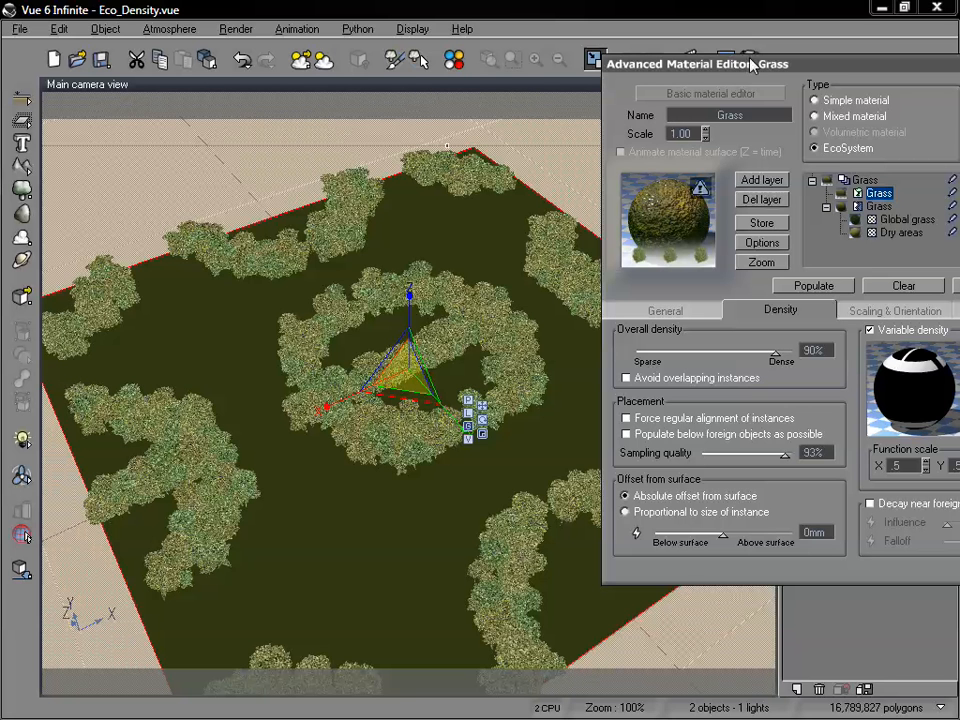
Return the variable density function scale to 1 in X, Y and Z and repopulate the EcoSystem.
left_click_drag(738, 64, 477, 54)
double_click(638, 454)
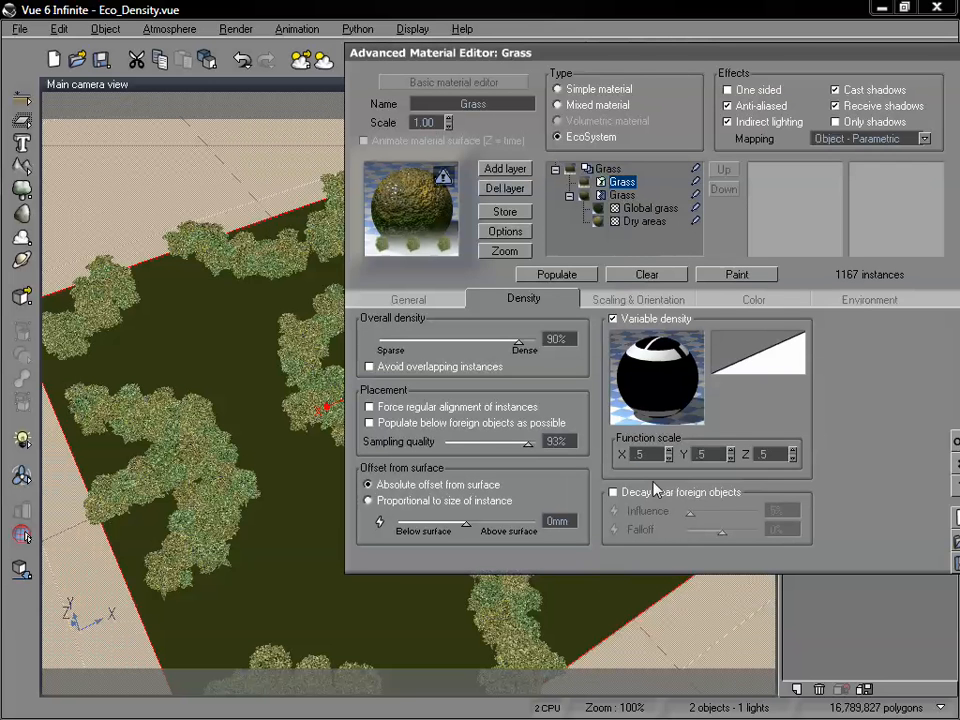
type("1")
key("Tab")
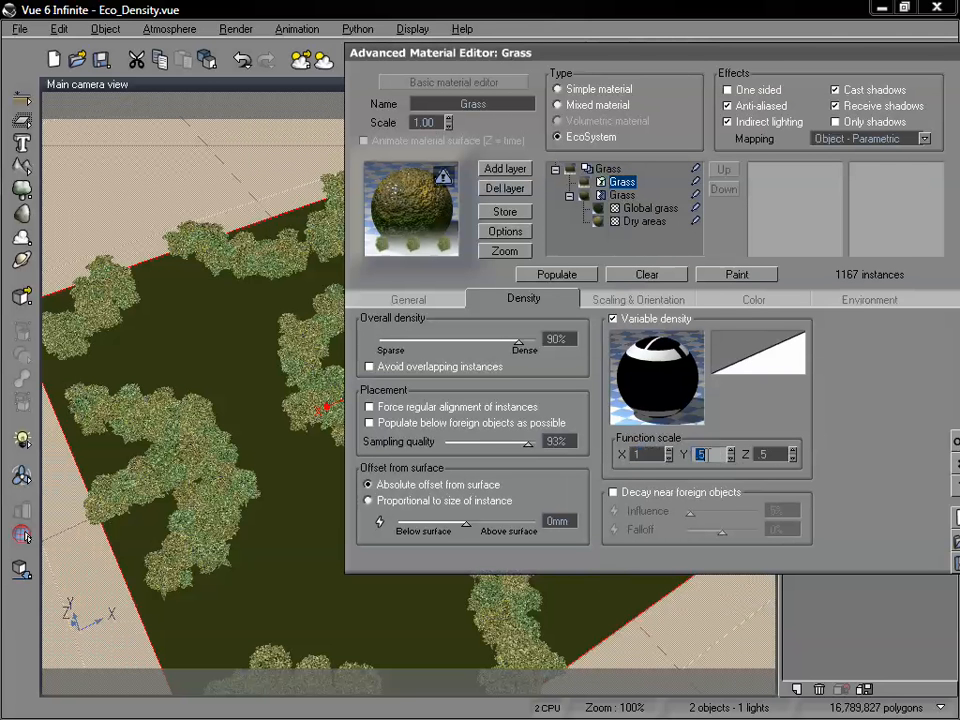
type("1")
key("Tab")
type("1")
left_click(558, 274)
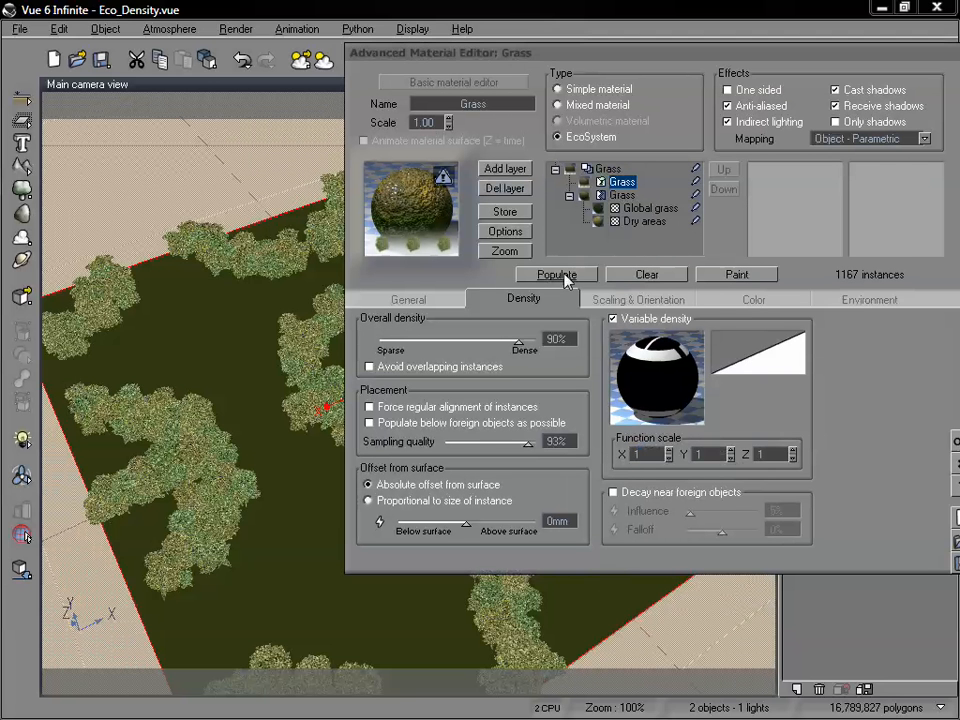
left_click_drag(511, 56, 685, 44)
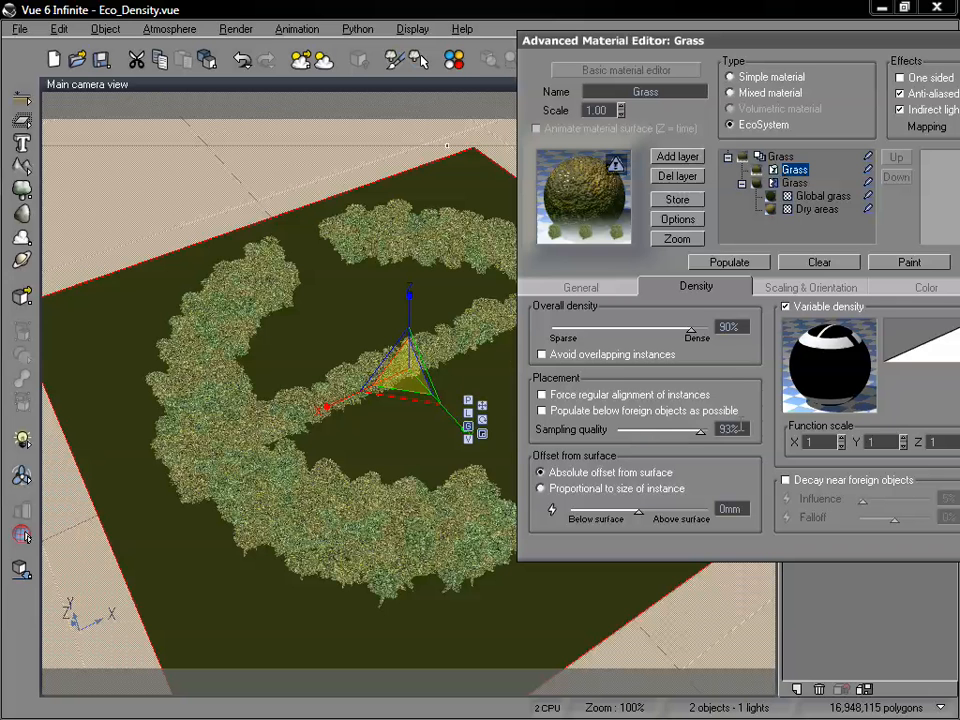
Repopulate the EcoSystem with the sampling quality at 50%, and again with it set to 100%.
left_click_drag(703, 430, 662, 432)
left_click(754, 265)
left_click_drag(718, 42, 626, 32)
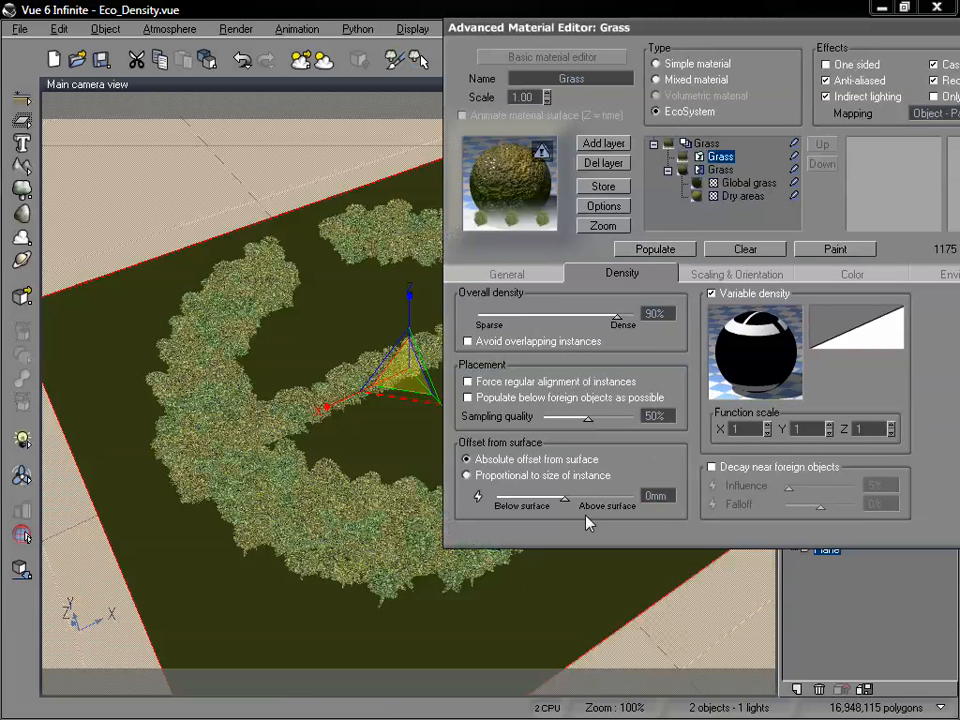
left_click_drag(588, 417, 633, 415)
left_click(655, 249)
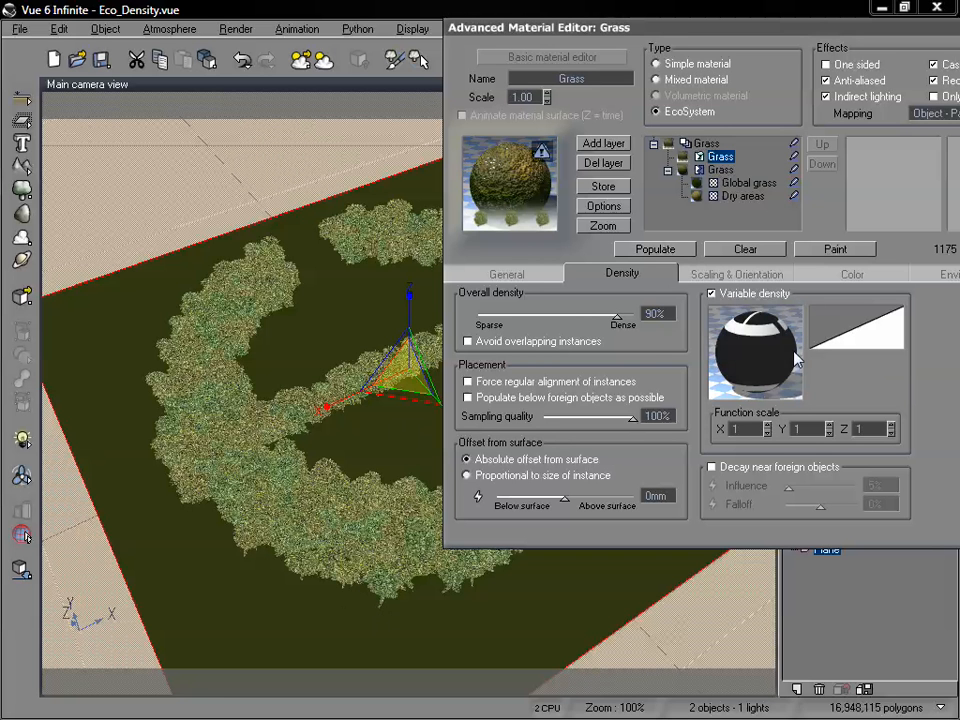
Set the Fir Tree's scale in the EcoSystem population to .5 and repopulate the EcoSystem.
left_click(700, 280)
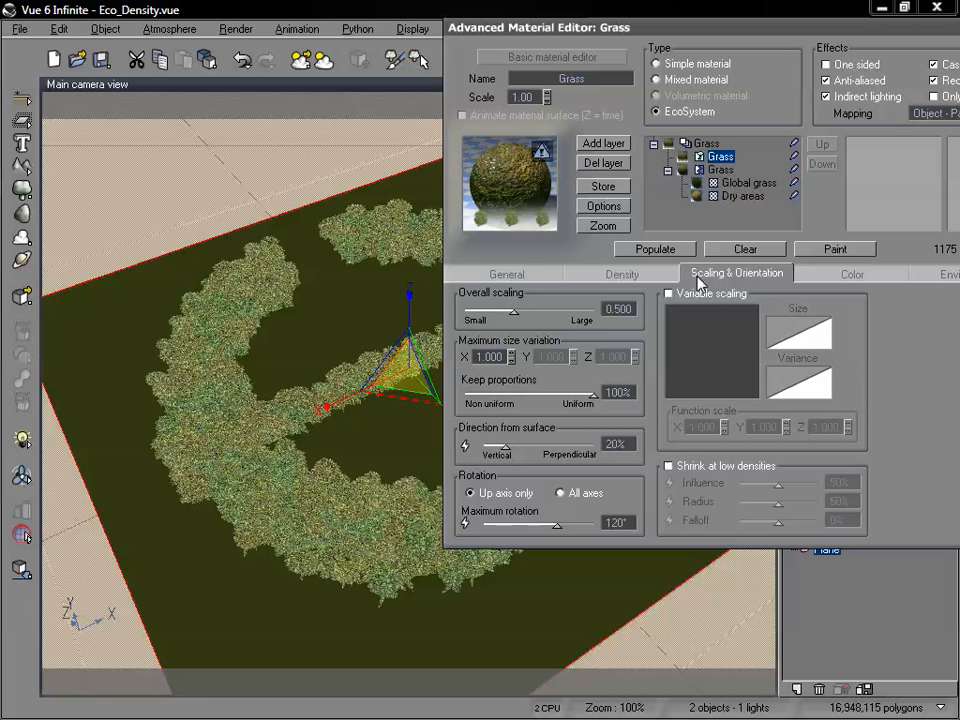
left_click(540, 273)
double_click(650, 345)
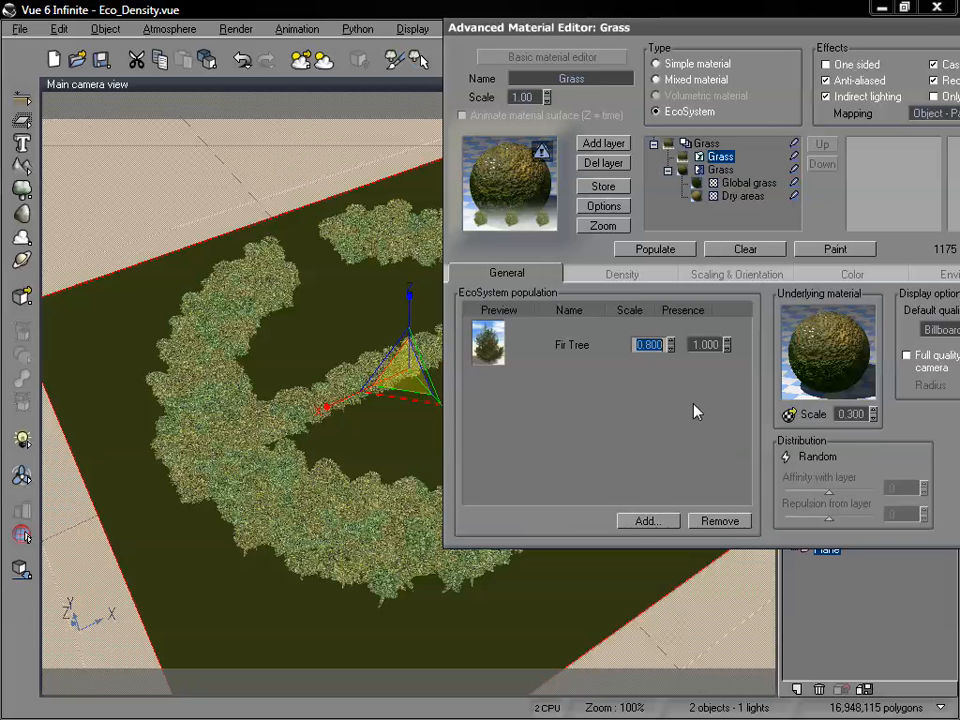
key("BackSpace")
type(".5")
left_click(683, 251)
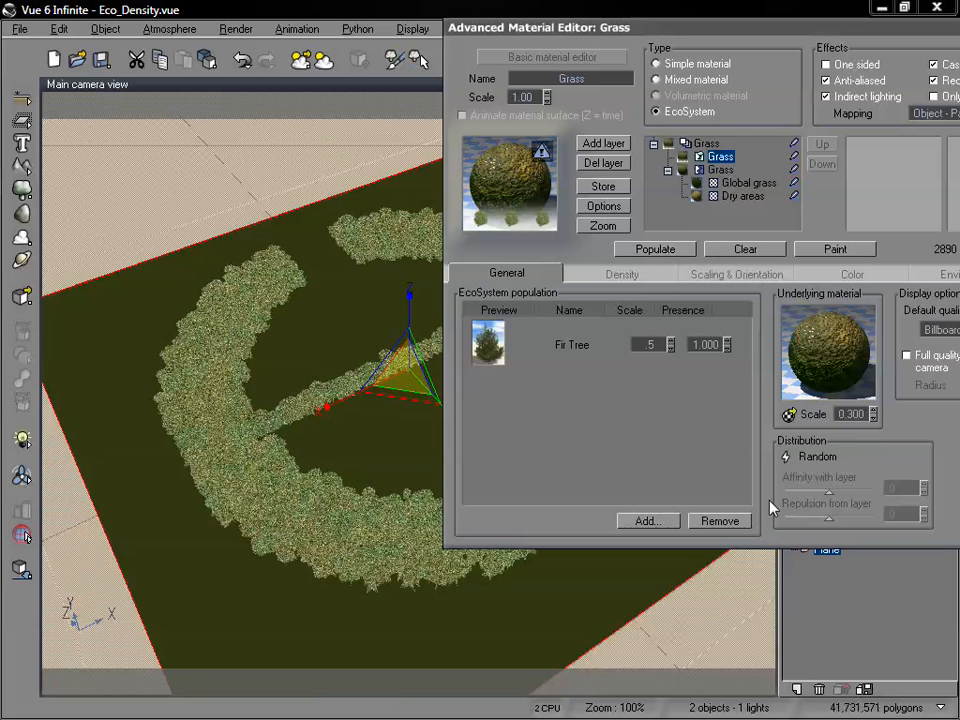
Accept the Grass material and move the main camera closer over the ring of trees.
left_click_drag(689, 45, 357, 97)
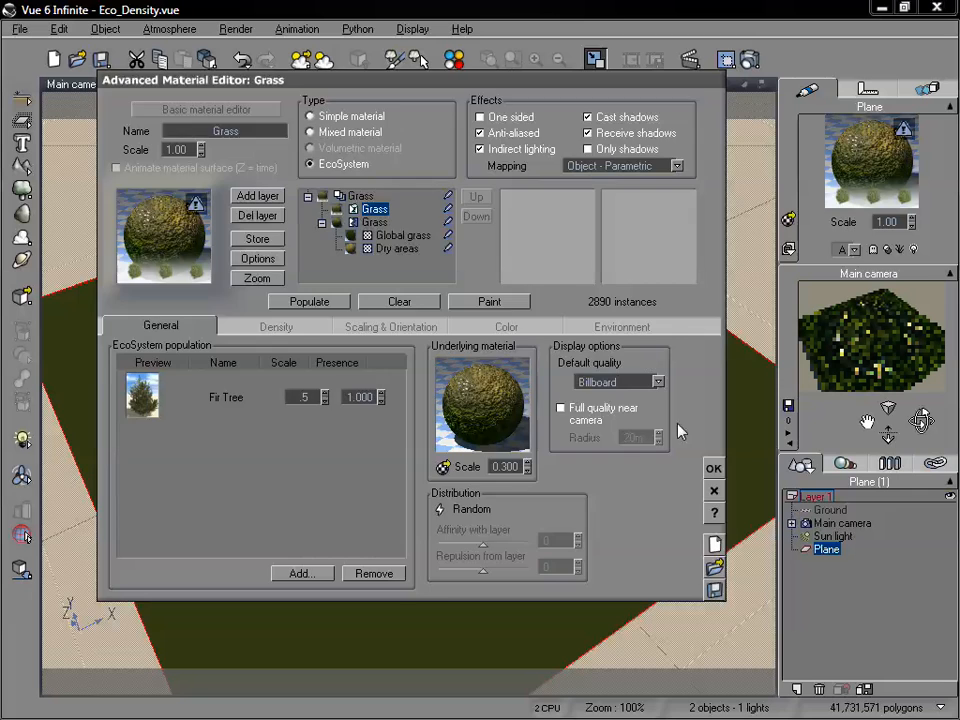
left_click(711, 466)
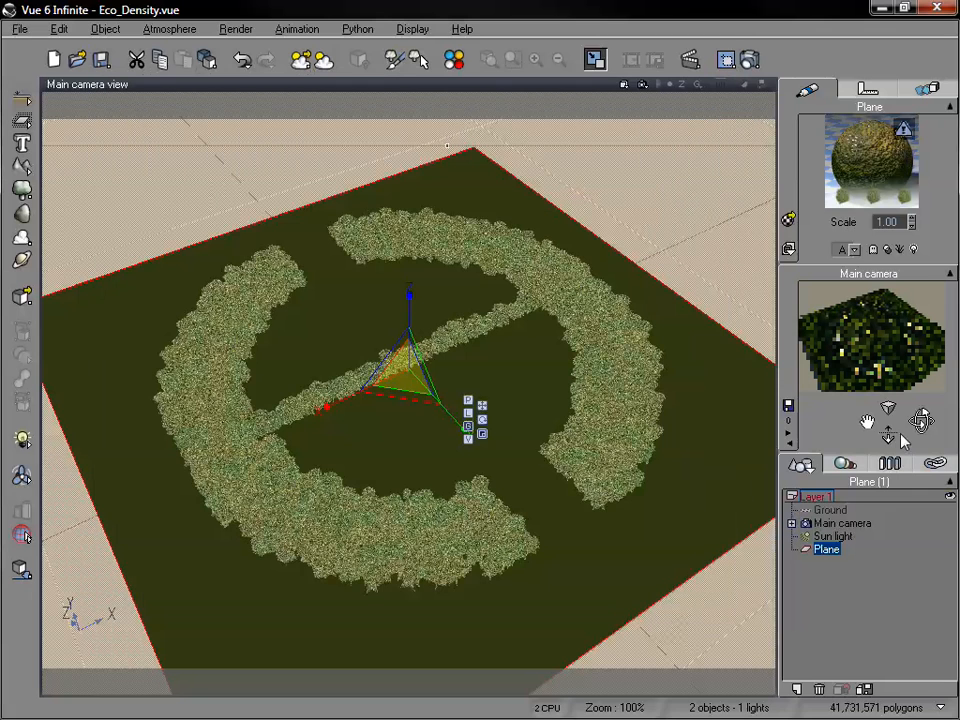
left_click_drag(888, 435, 932, 421)
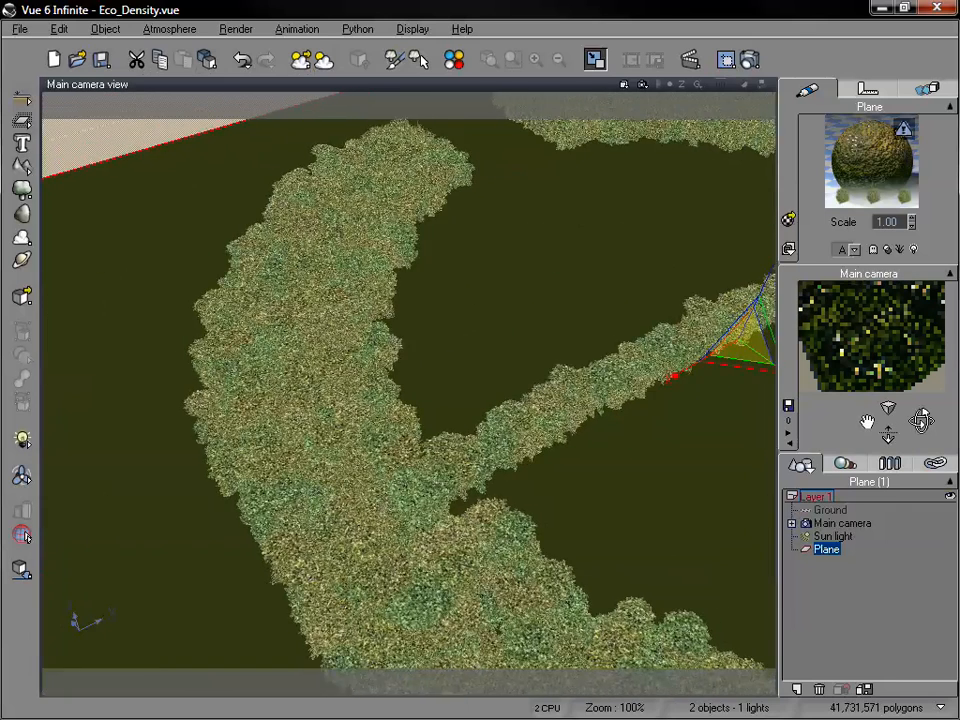
left_click_drag(867, 421, 867, 387)
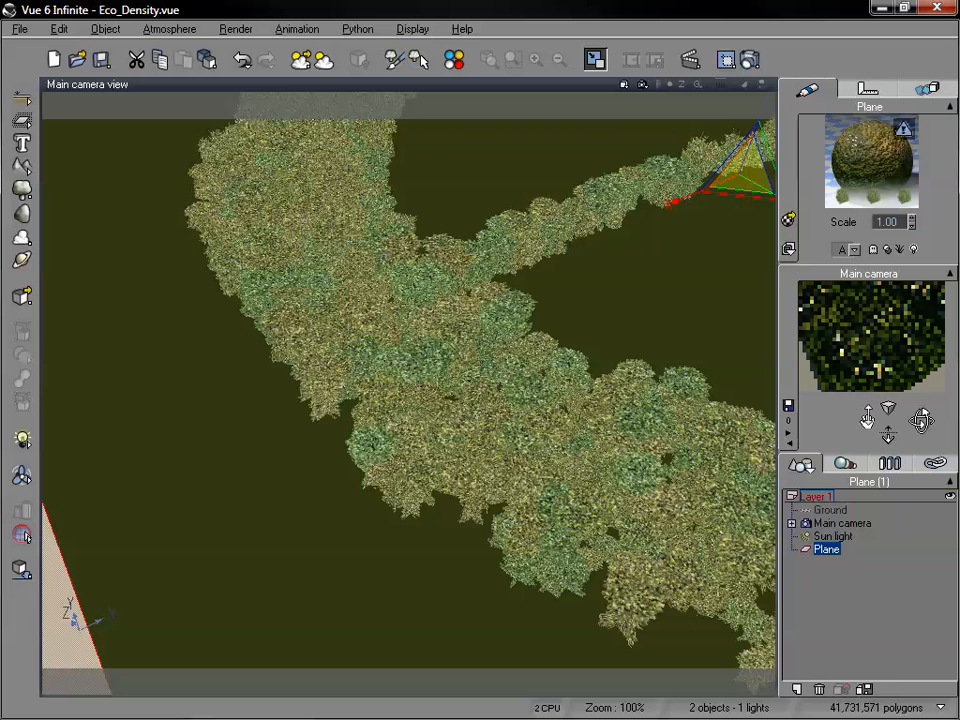
Reopen the Grass material, set the EcoSystem's overall density to 60% and repopulate it.
double_click(889, 178)
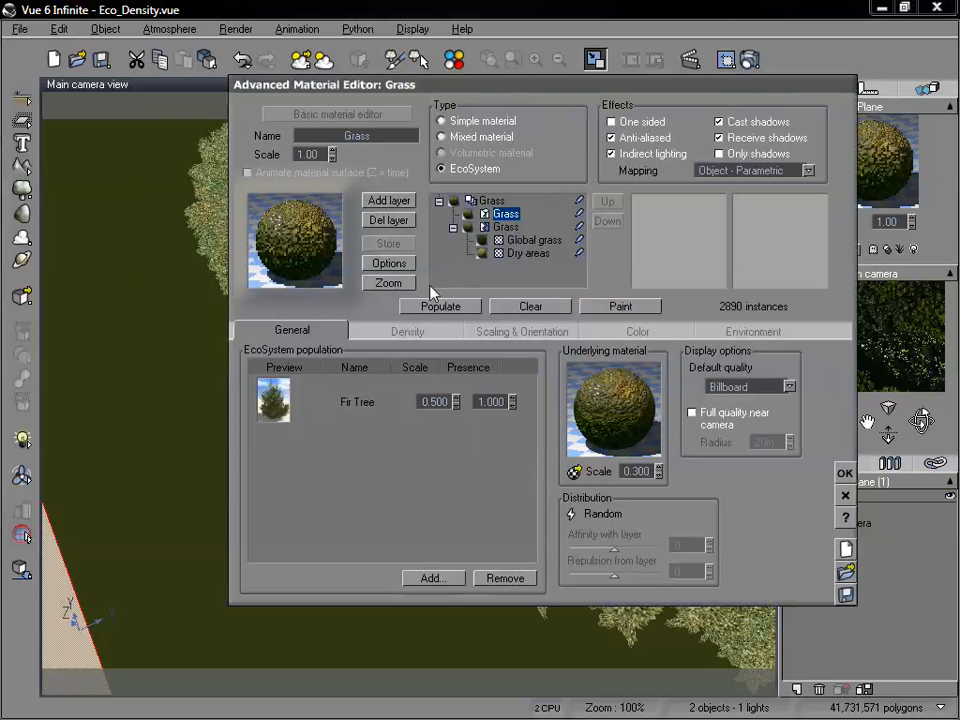
left_click(407, 331)
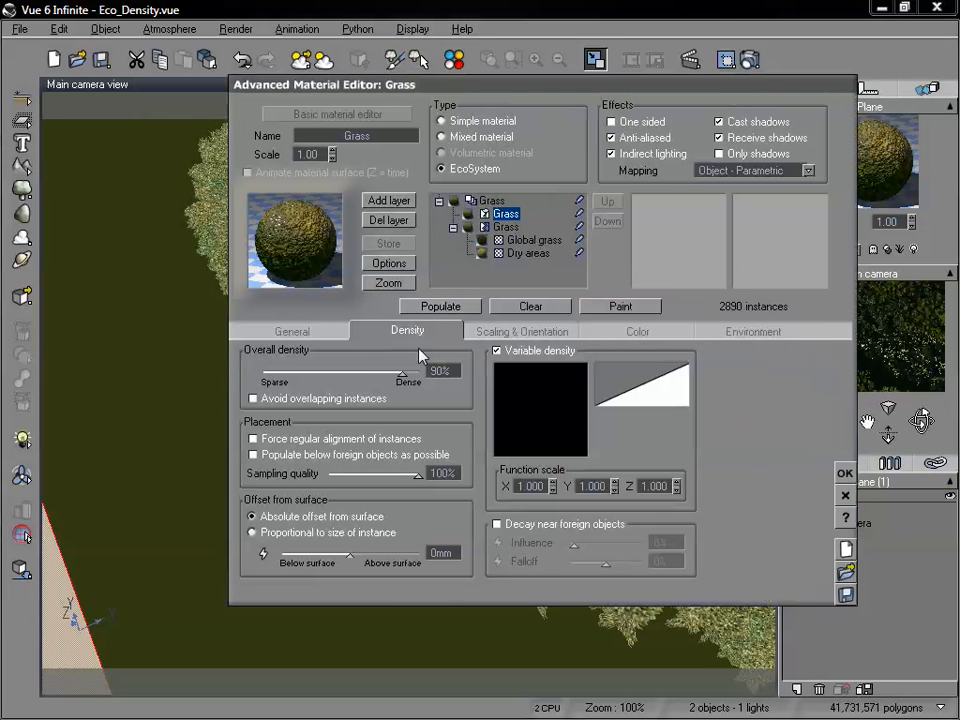
left_click_drag(398, 371, 351, 370)
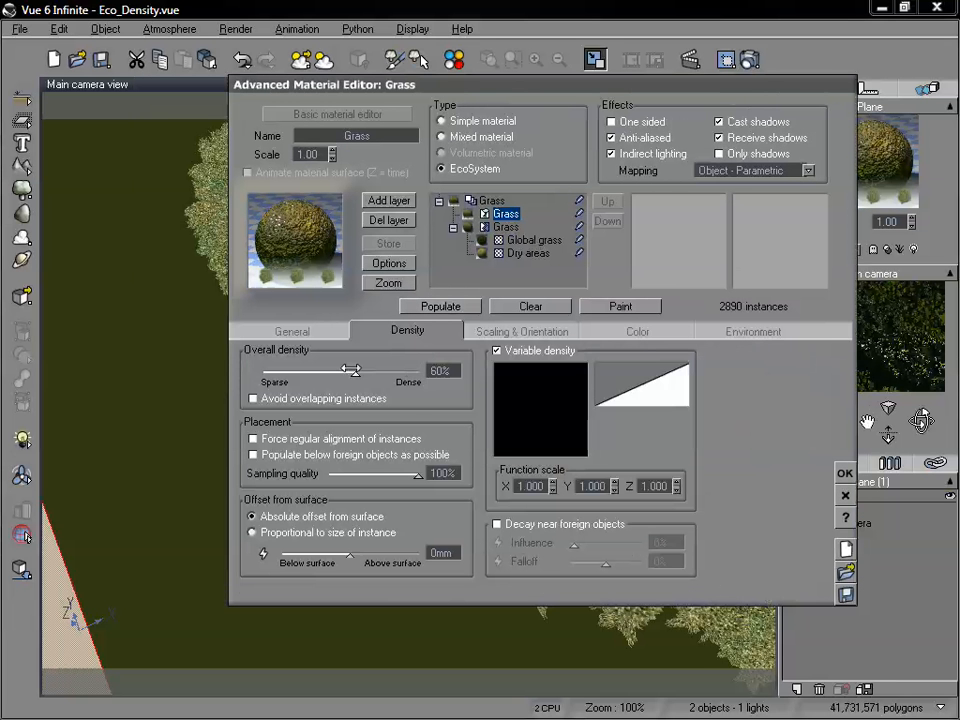
left_click(432, 305)
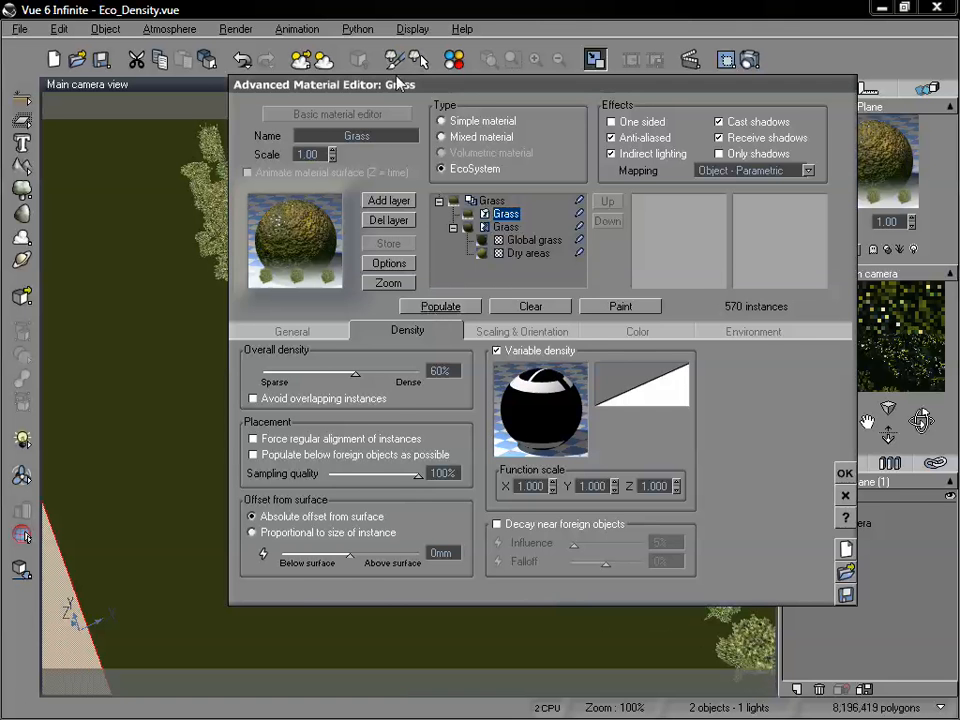
left_click_drag(398, 82, 703, 175)
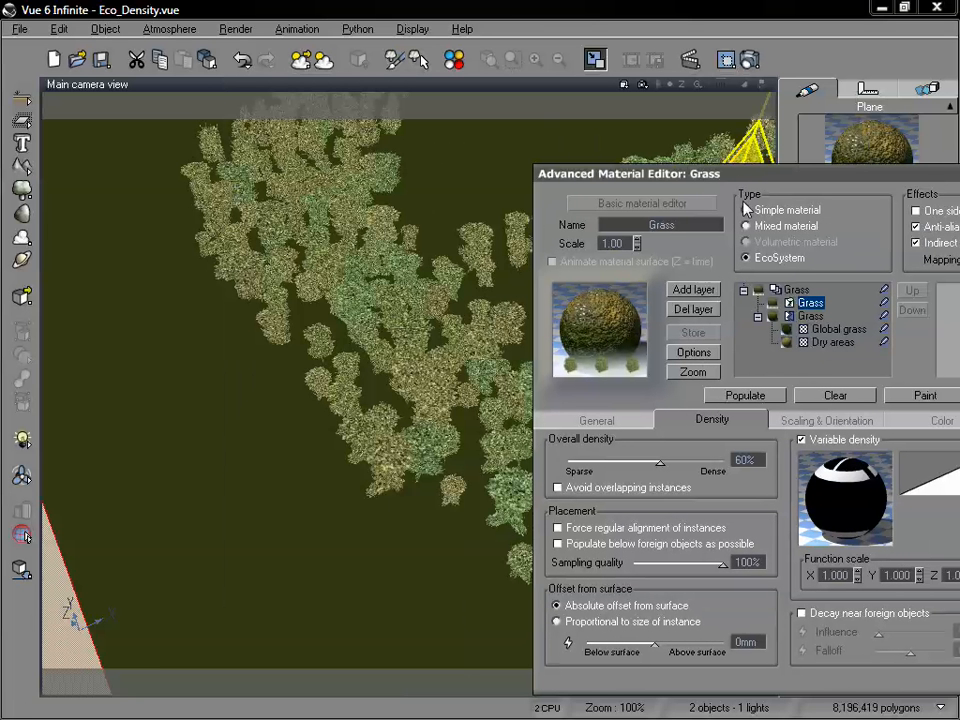
Set the sampling quality to 0% and the Fir Tree's scale to 1.5, repopulating the EcoSystem after each change.
left_click_drag(722, 563, 615, 556)
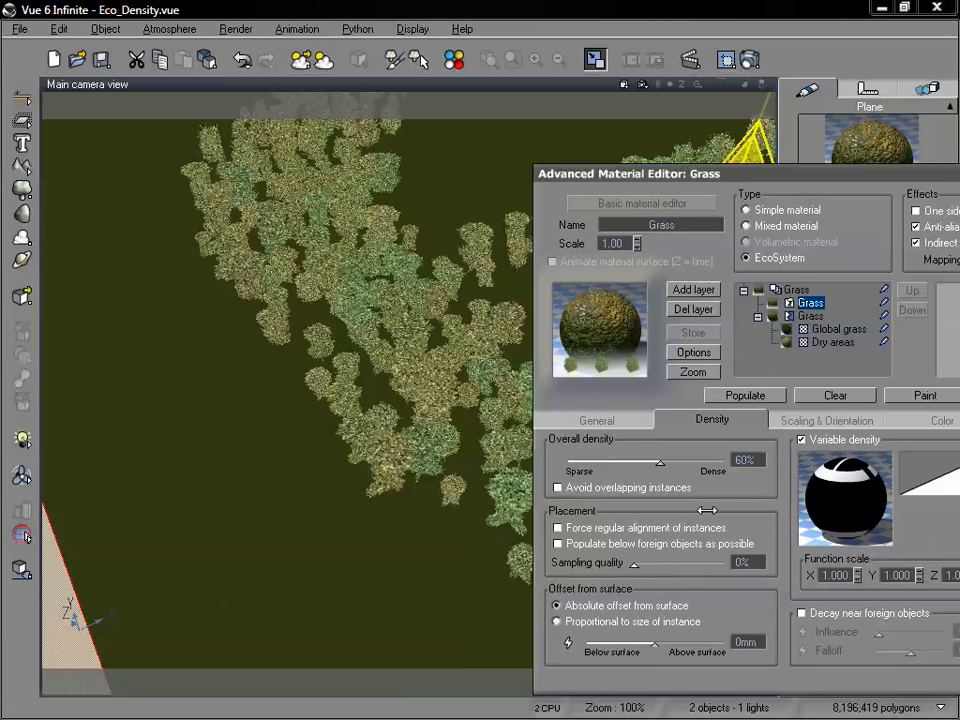
left_click(752, 396)
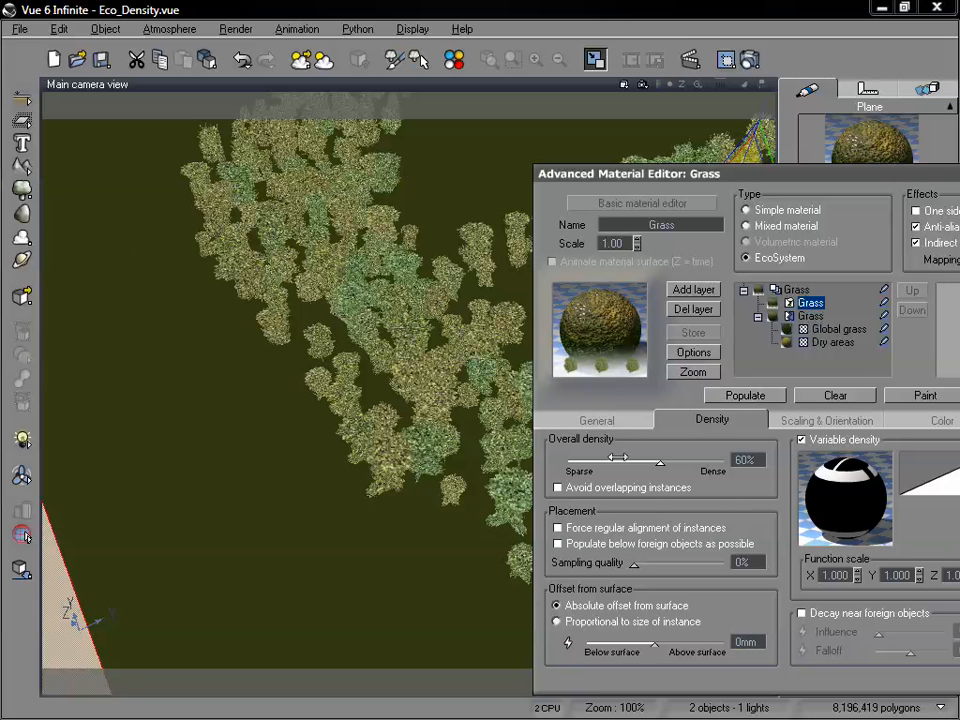
left_click(597, 420)
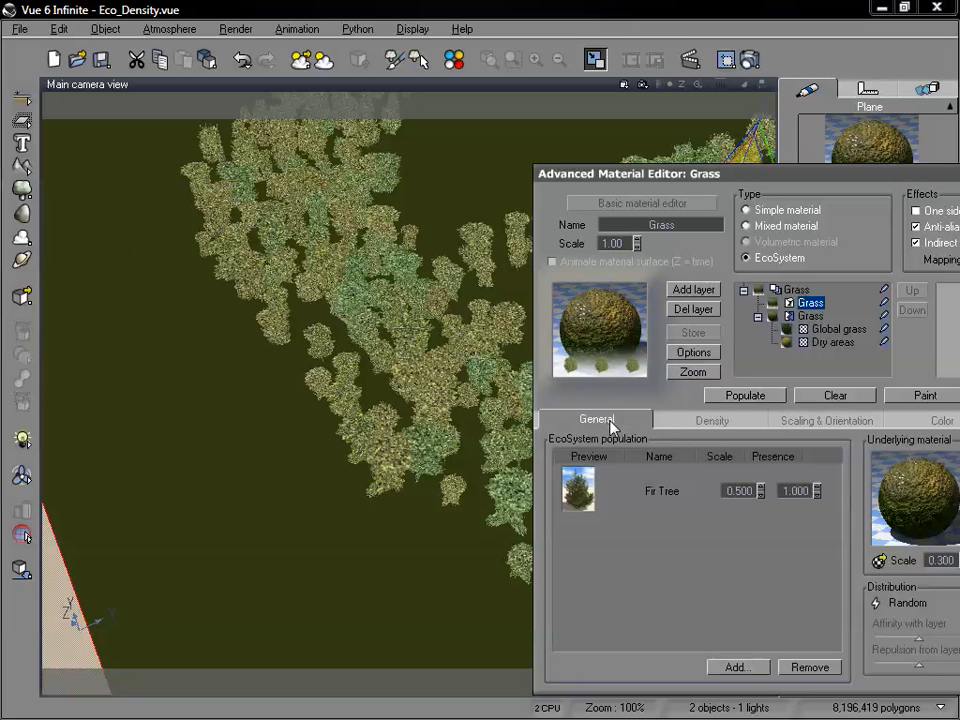
double_click(749, 490)
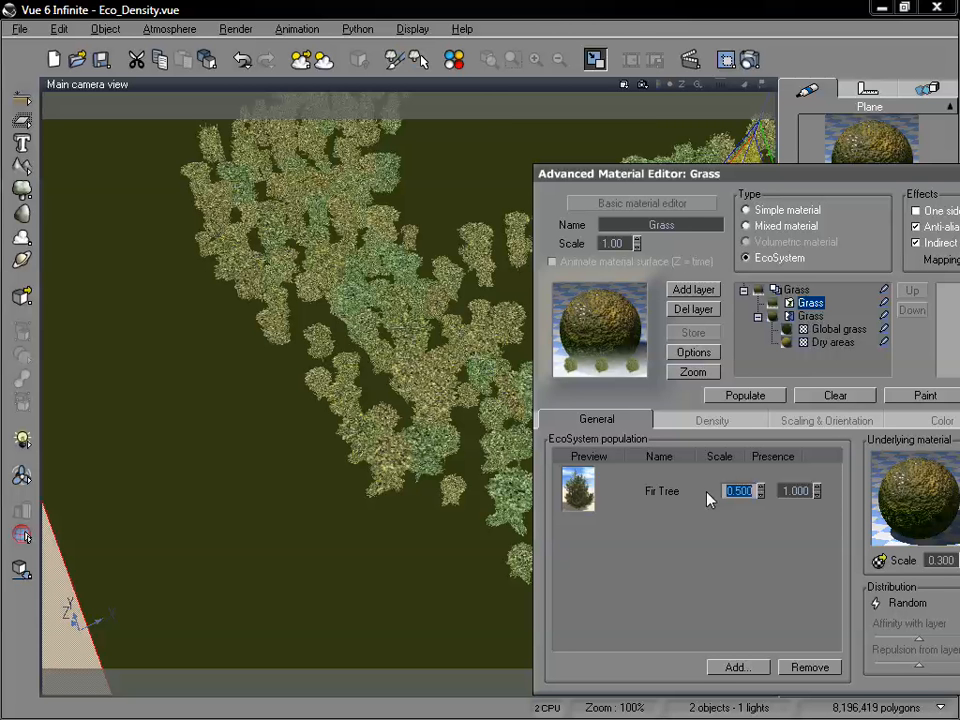
key("BackSpace")
type("1.5")
left_click(754, 396)
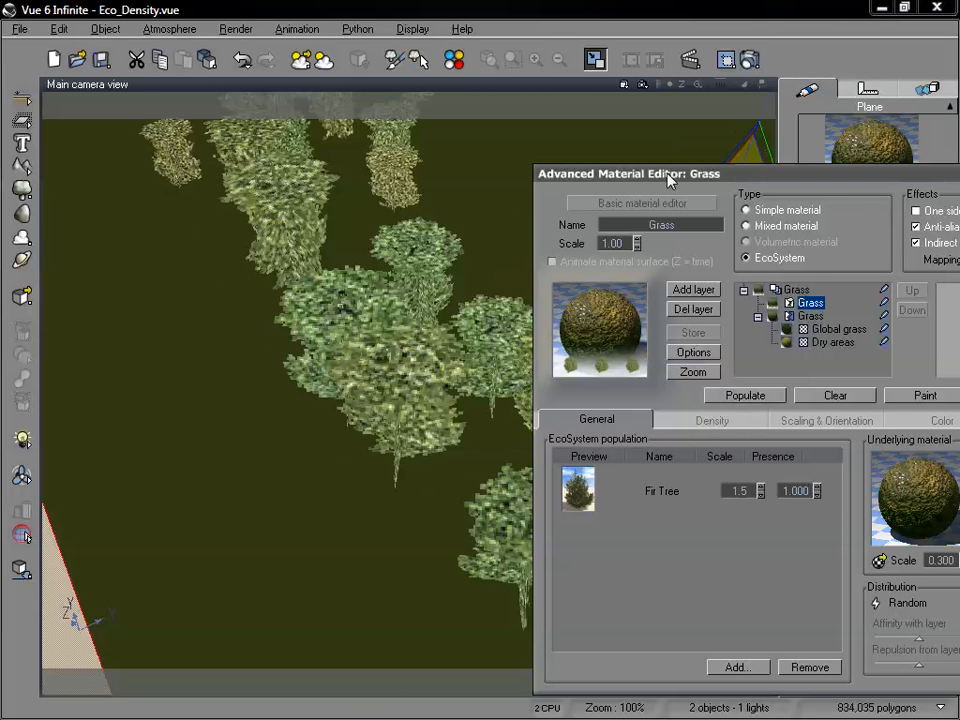
Move the main camera back until the ring of enlarged trees fits in the view.
left_click_drag(668, 174, 959, 174)
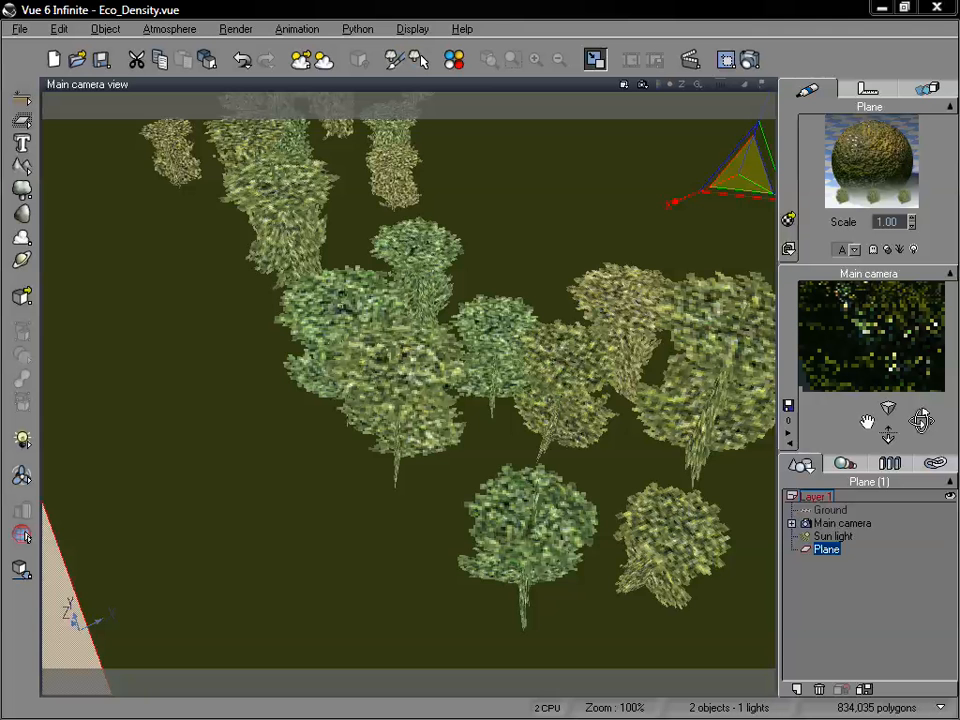
left_click(506, 3)
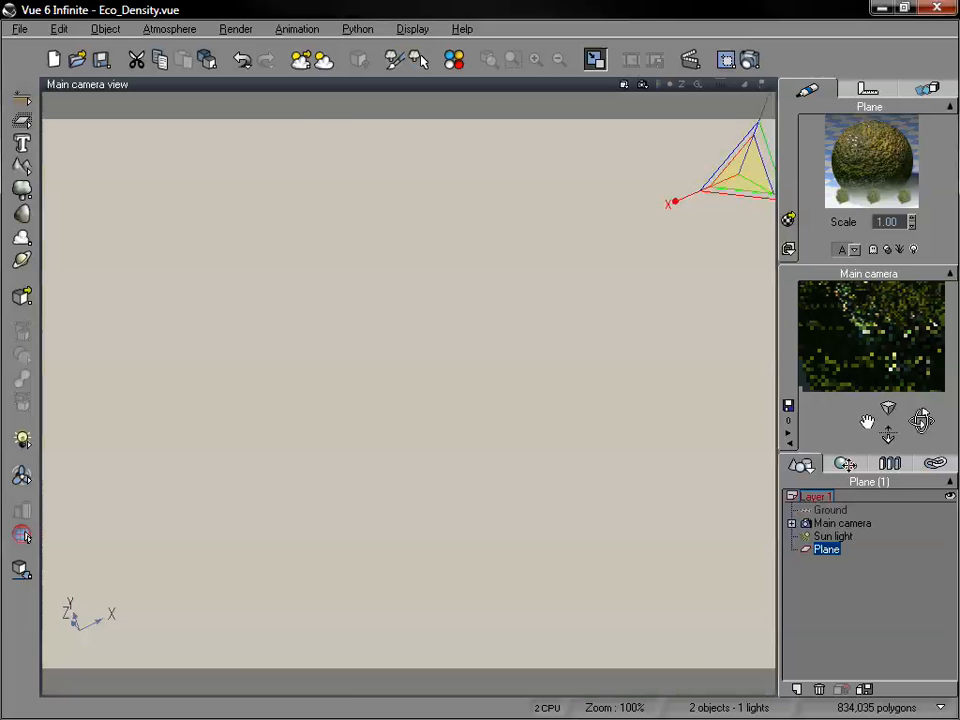
left_click_drag(889, 435, 604, 365)
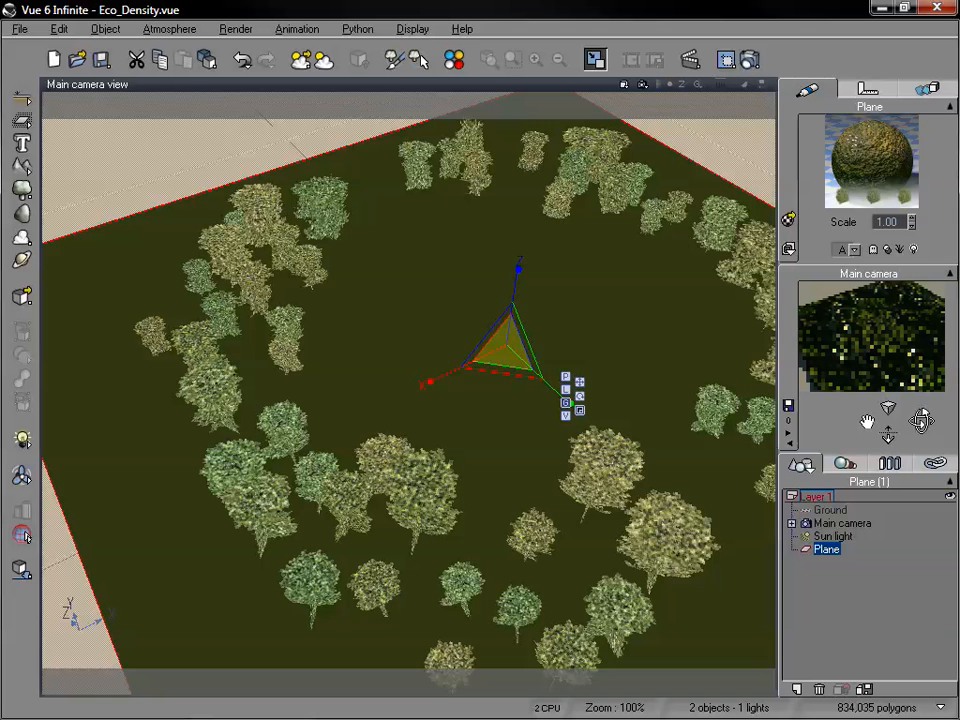
Raise the sampling quality to 100%, repopulate the EcoSystem and uncover the camera view to compare the tree placement.
left_click_drag(958, 192, 625, 85)
left_click(503, 358)
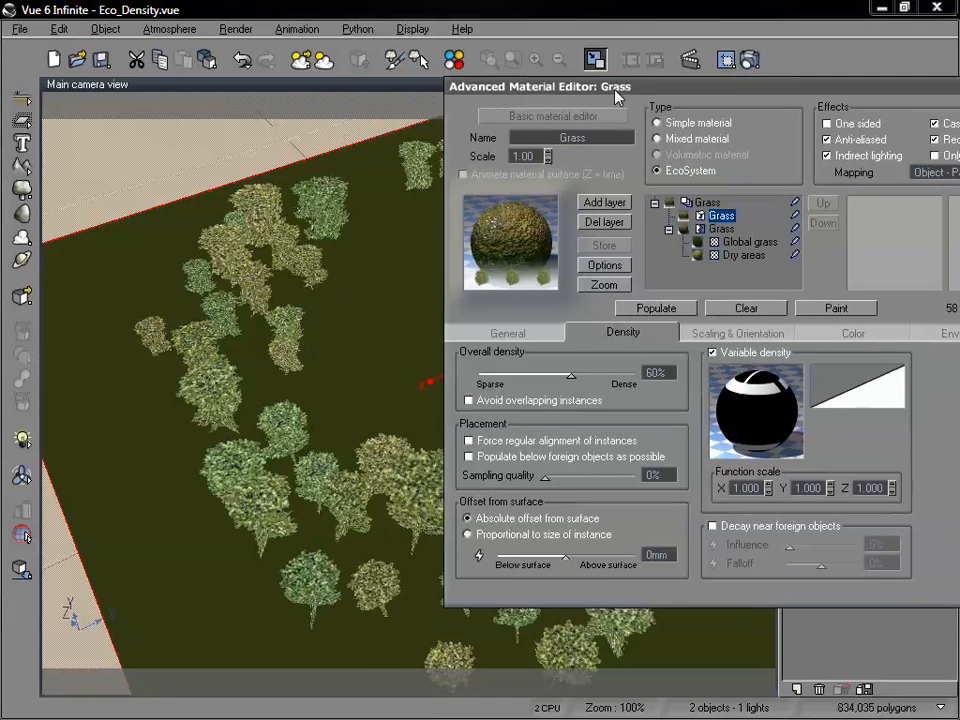
left_click_drag(548, 476, 640, 476)
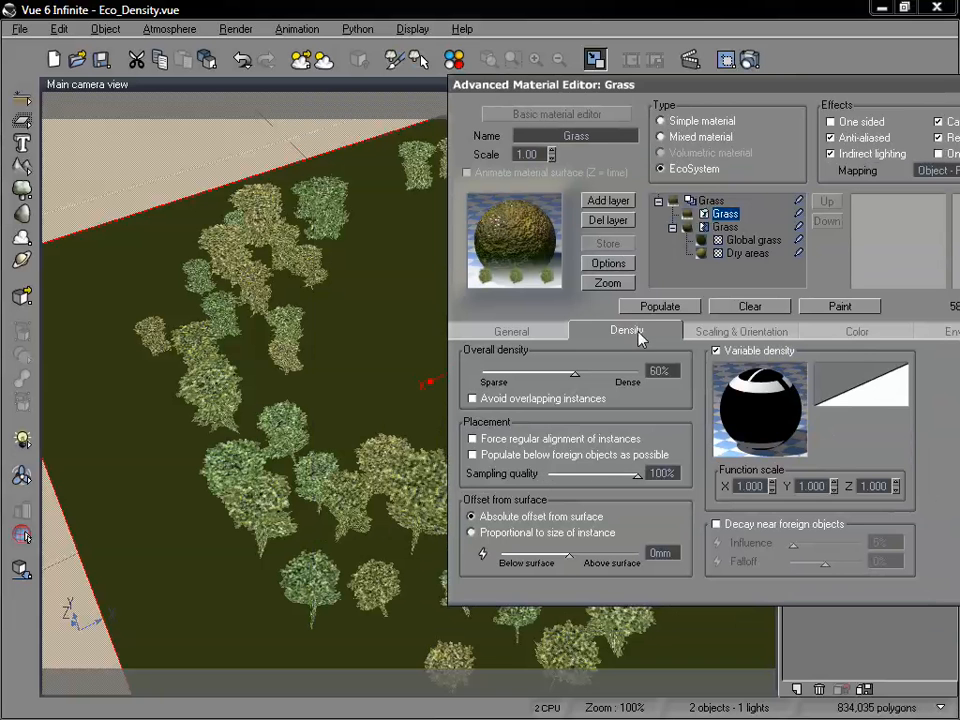
left_click(648, 310)
left_click_drag(637, 86, 714, 249)
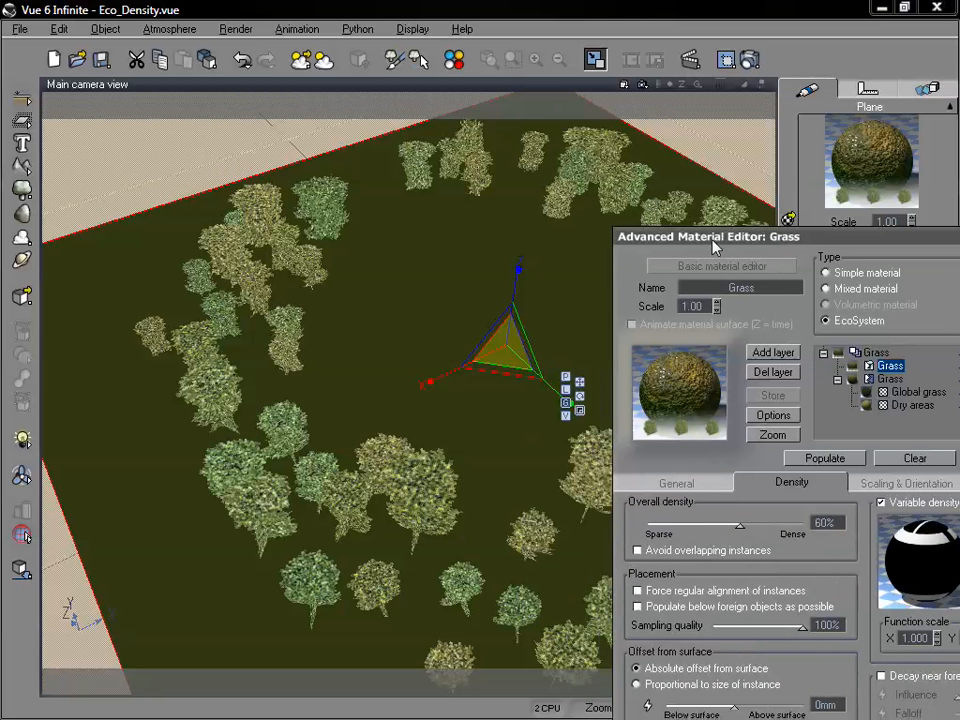
left_click_drag(714, 247, 704, 179)
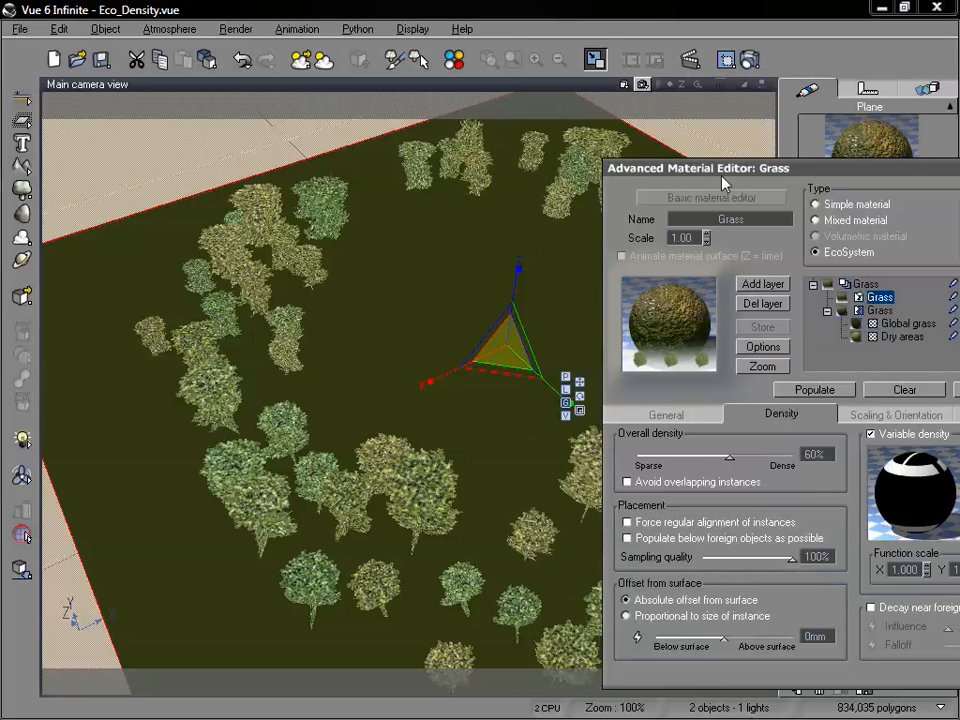
left_click_drag(720, 168, 584, 124)
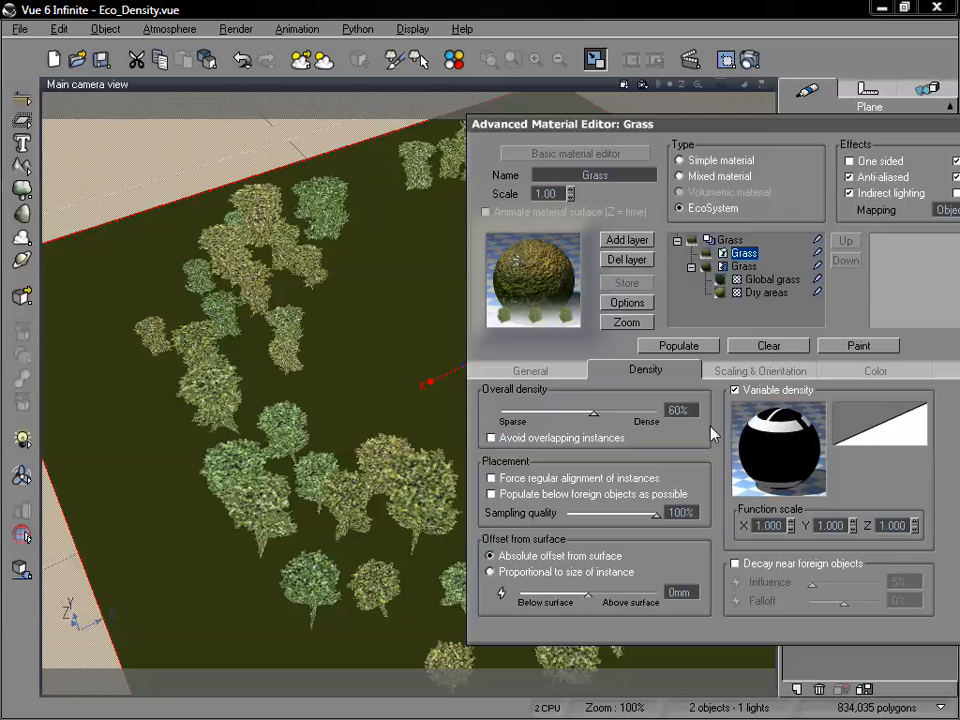
Inspect the Projected Texture Map node in the variable density function, including its mapping mode and image, and accept the function.
right_click(804, 431)
left_click(791, 442)
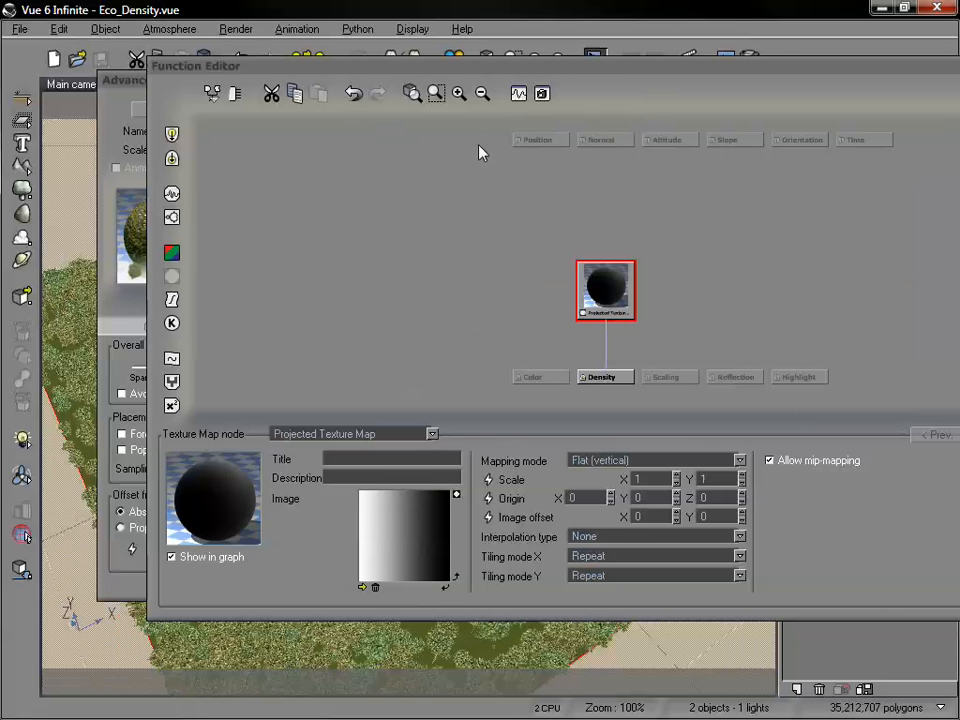
left_click_drag(594, 79, 474, 86)
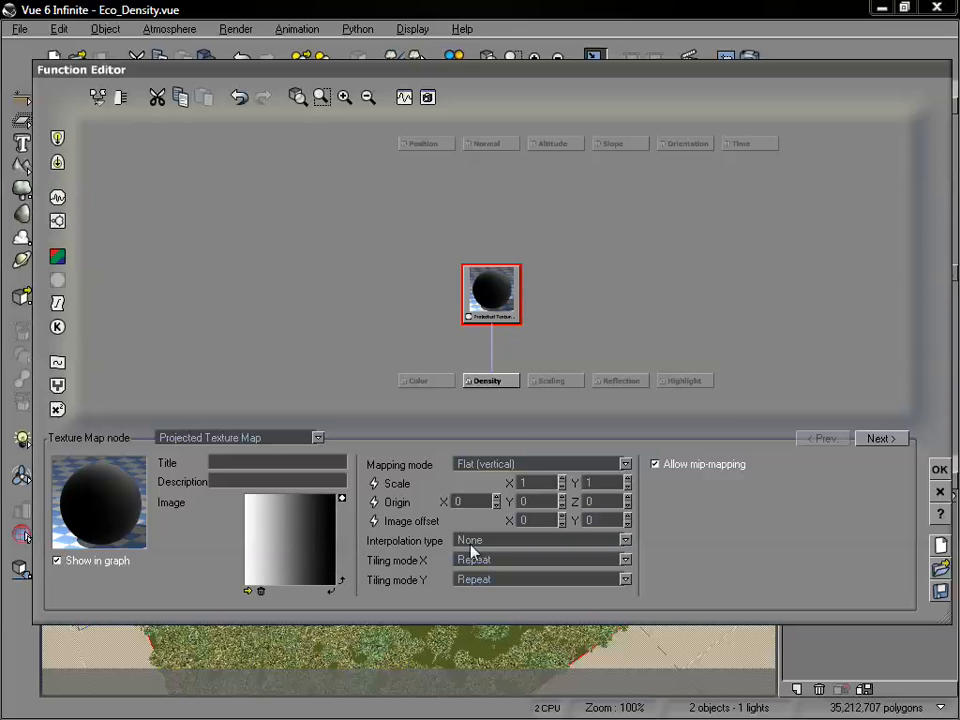
left_click(939, 469)
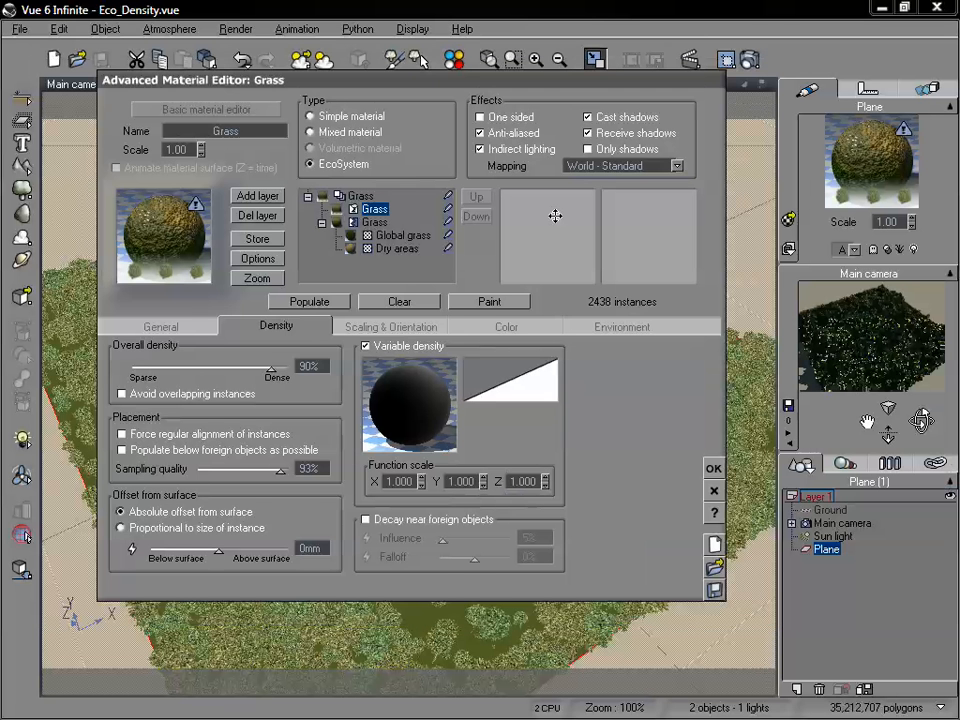
Repopulate the EcoSystem using the World - Standard mapping.
left_click_drag(326, 84, 378, 70)
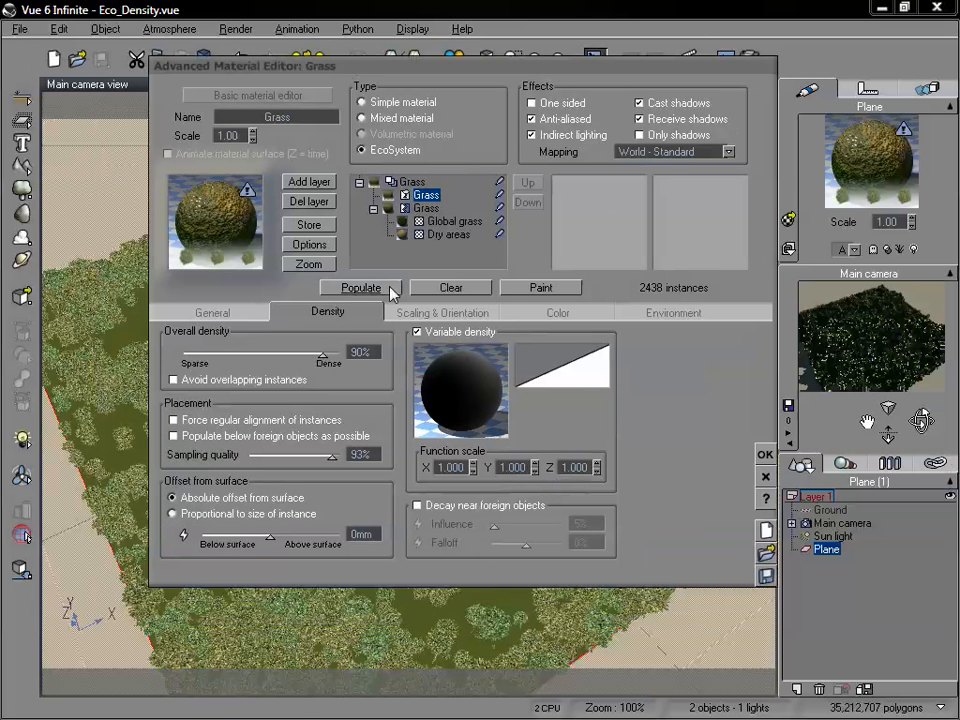
left_click(391, 289)
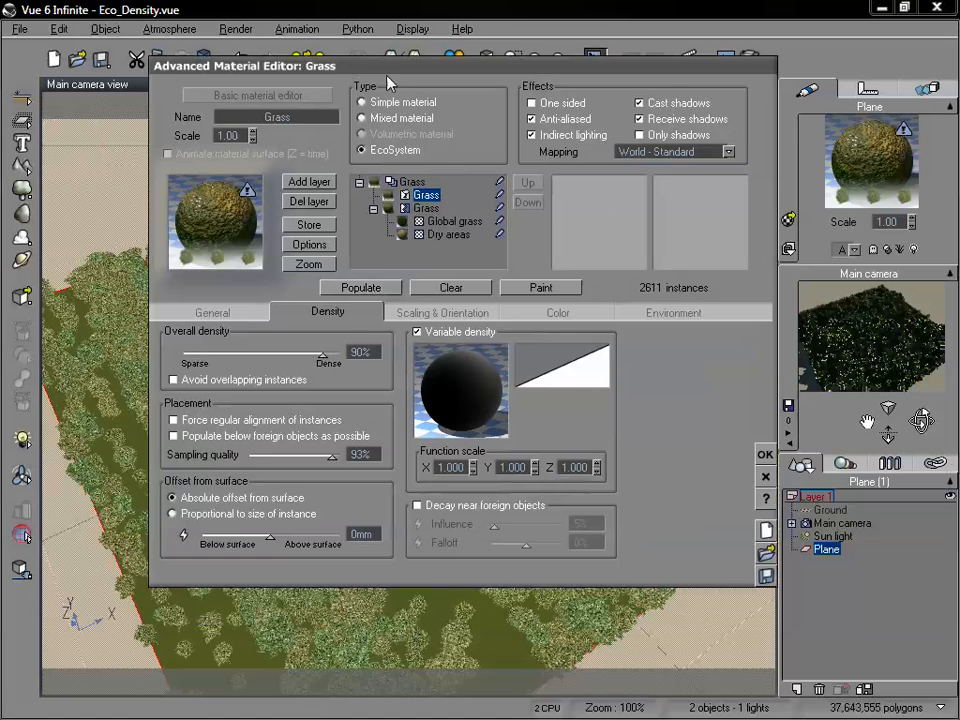
left_click_drag(388, 82, 451, 81)
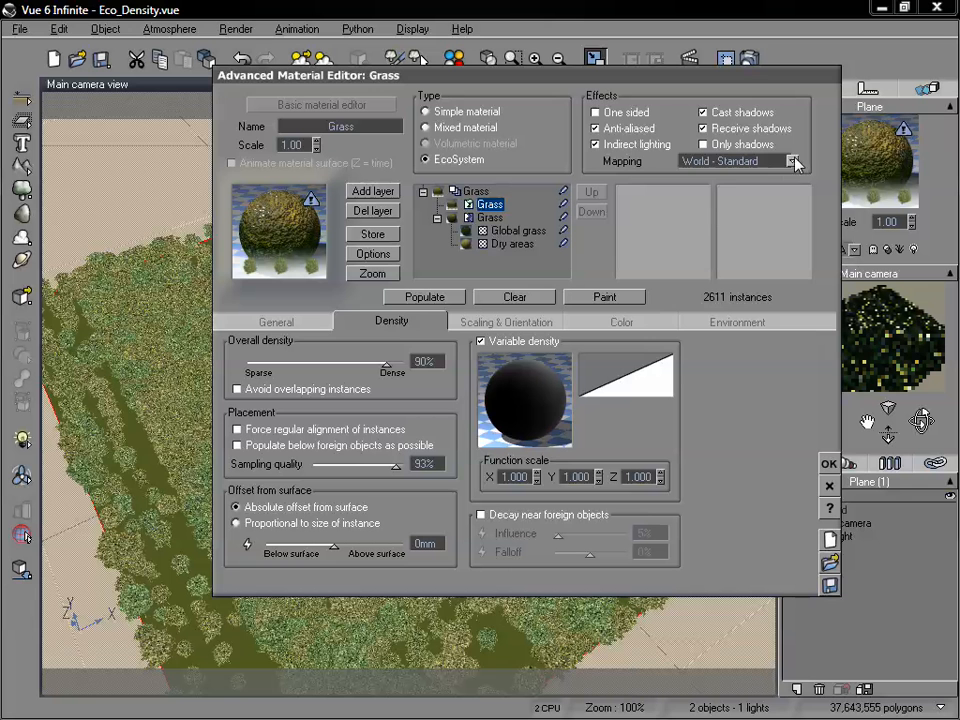
Set the Grass material's mapping to Object - Parametric, repopulate the EcoSystem and uncover the camera view.
left_click(793, 161)
left_click(752, 270)
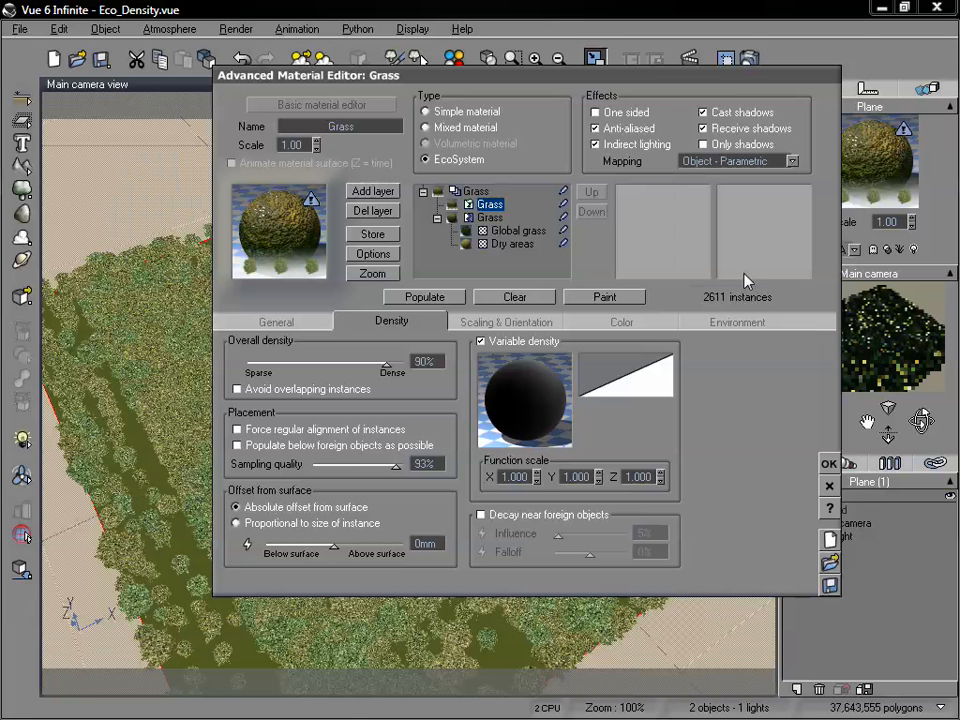
left_click(418, 297)
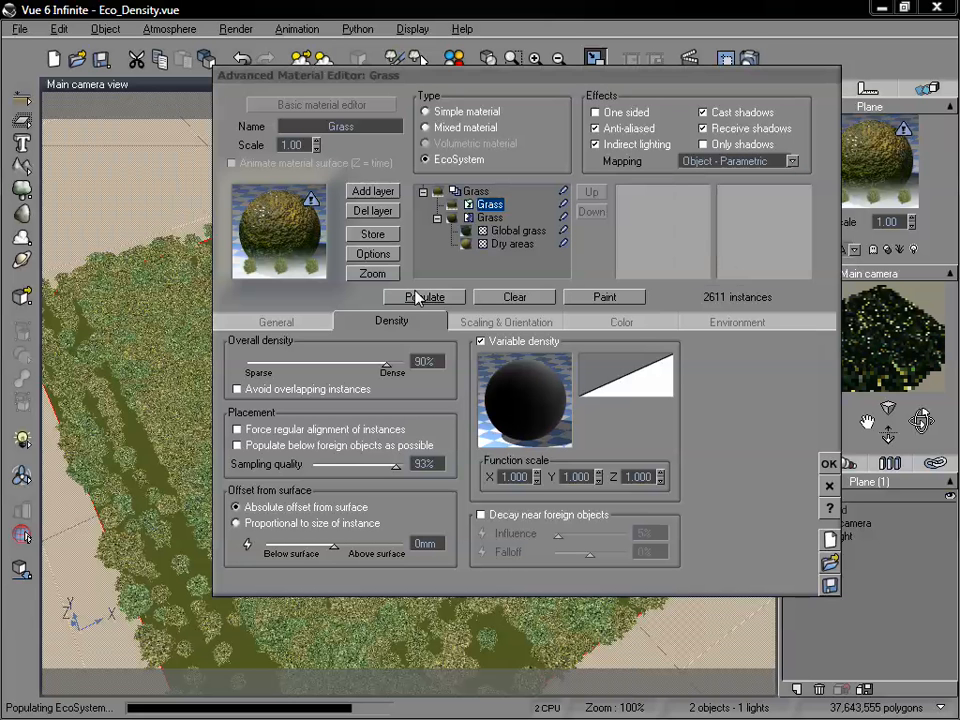
left_click_drag(310, 72, 444, 245)
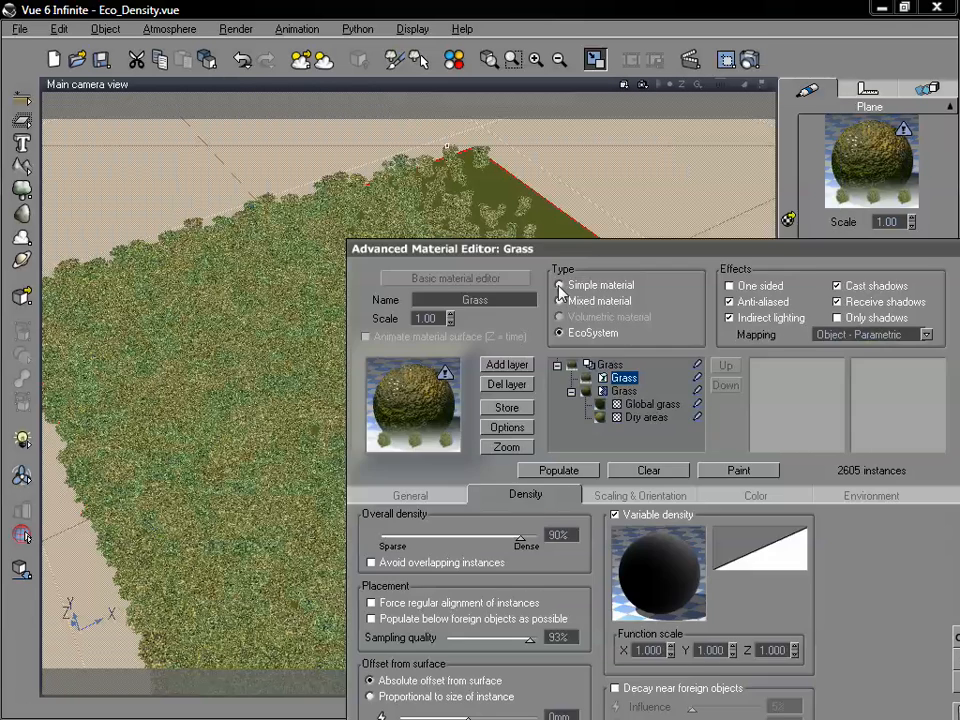
left_click_drag(545, 252, 490, 228)
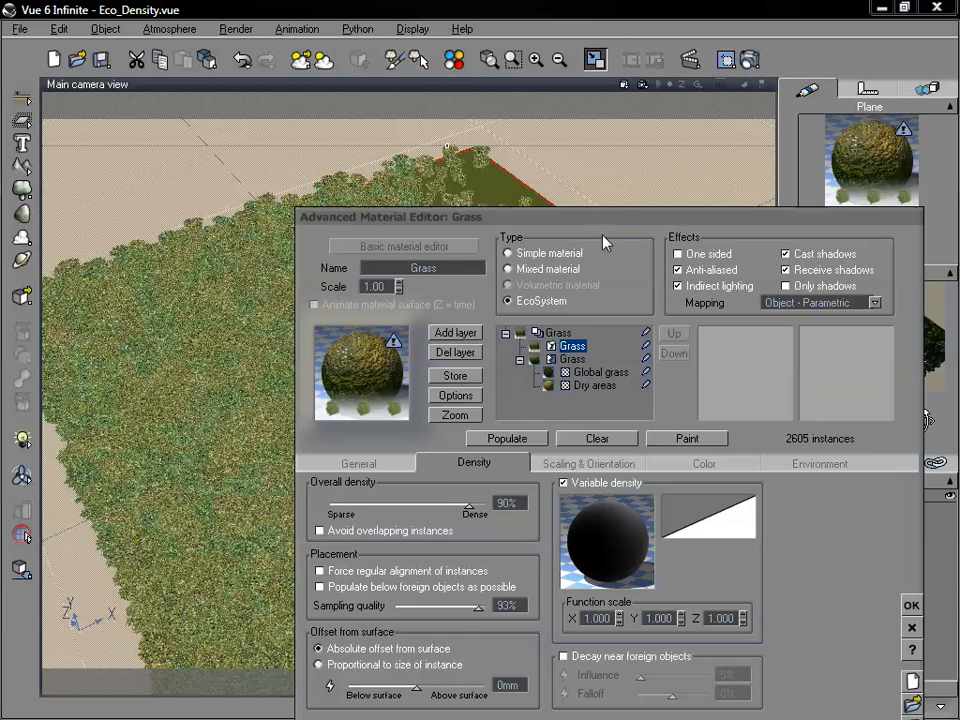
left_click_drag(615, 222, 570, 211)
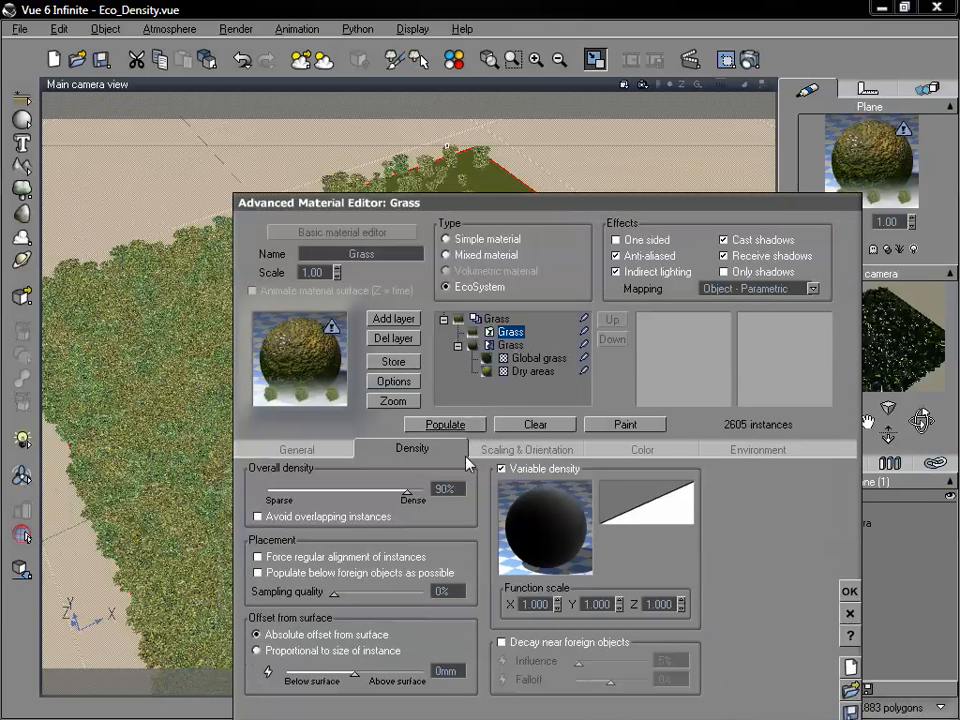
Set the sampling quality to 100% and repopulate the parametrically mapped EcoSystem.
left_click_drag(334, 594, 423, 594)
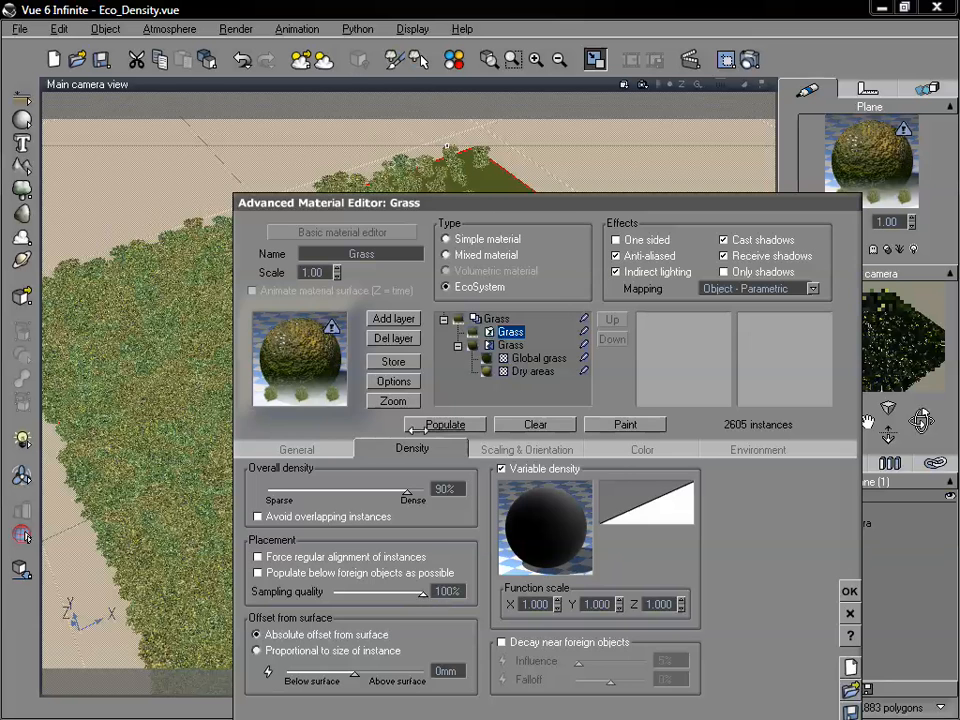
left_click_drag(475, 211, 480, 417)
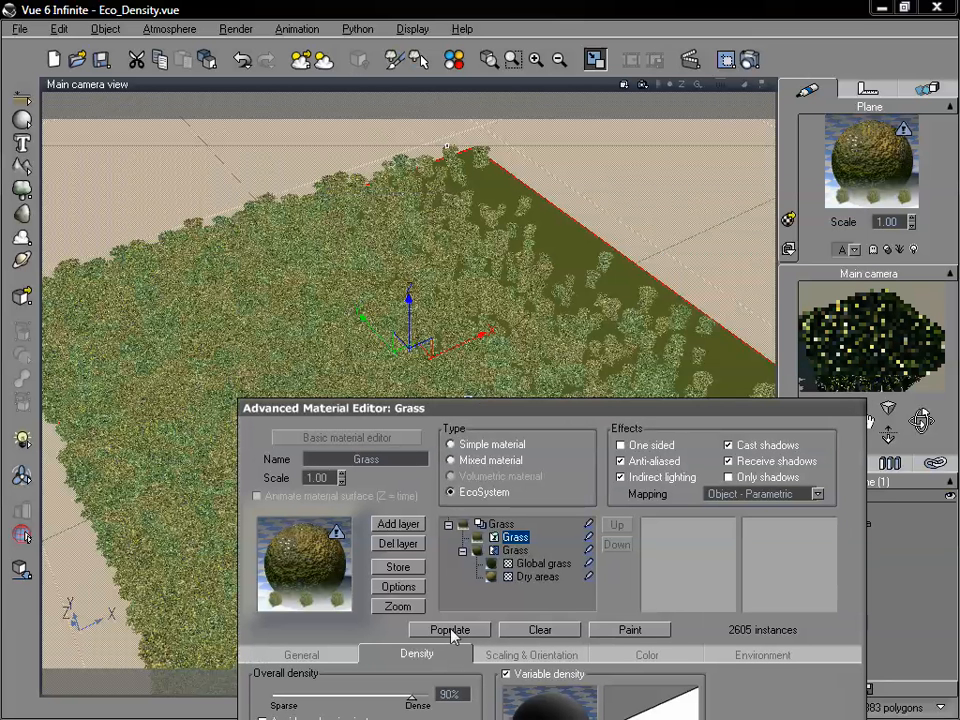
left_click(449, 424)
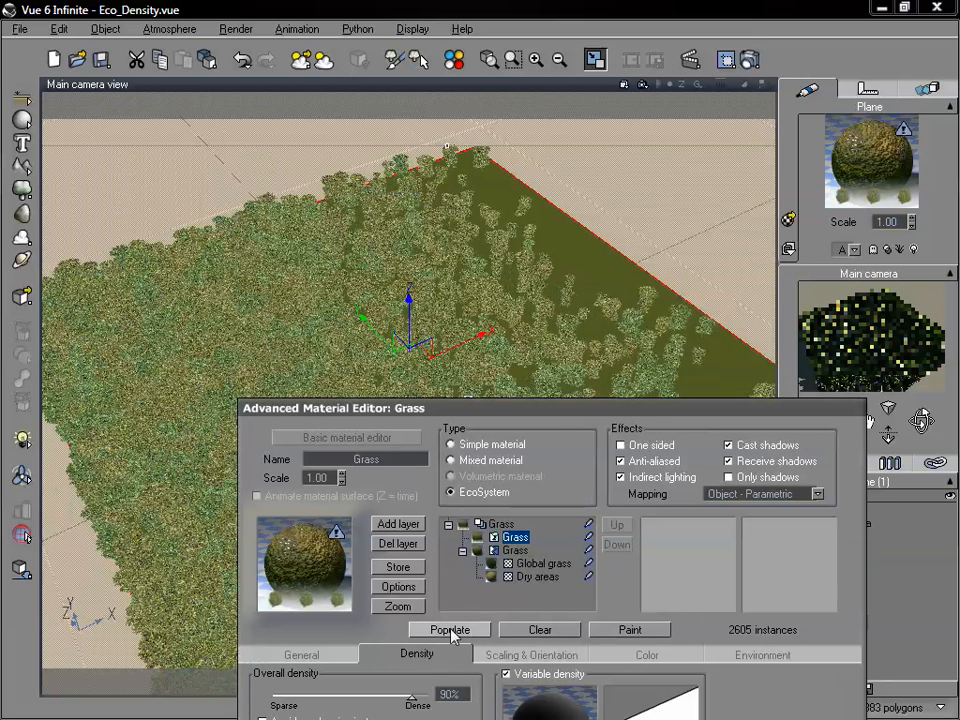
left_click_drag(536, 416, 516, 199)
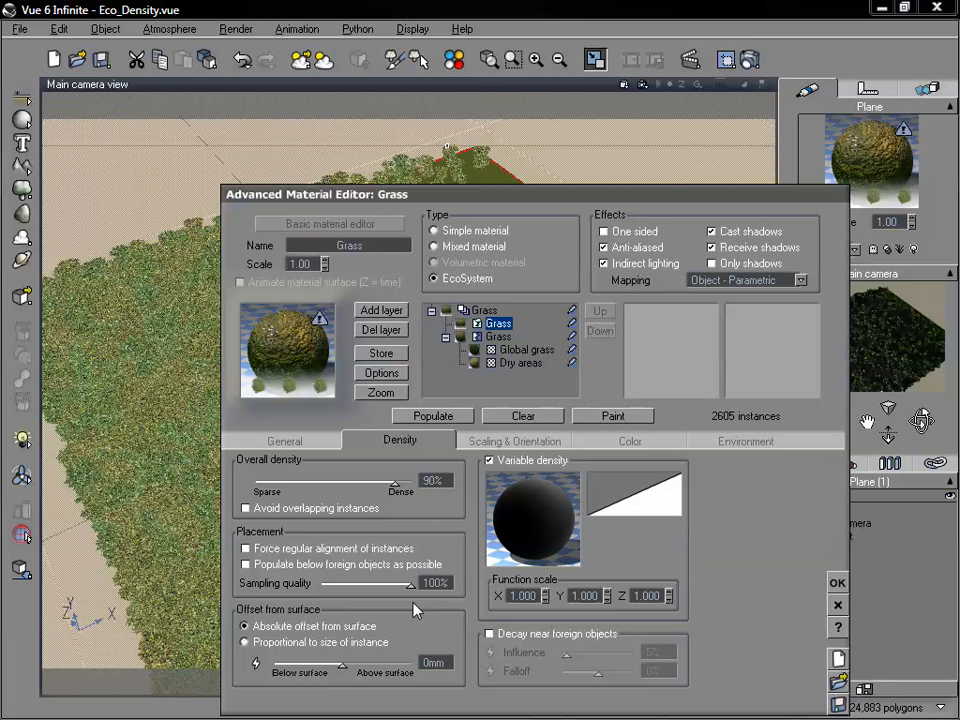
Set the sampling quality to 93%, repopulate the EcoSystem and move the material editor clear of the trees.
left_click_drag(446, 582, 404, 577)
left_click(465, 416)
left_click_drag(477, 207, 516, 446)
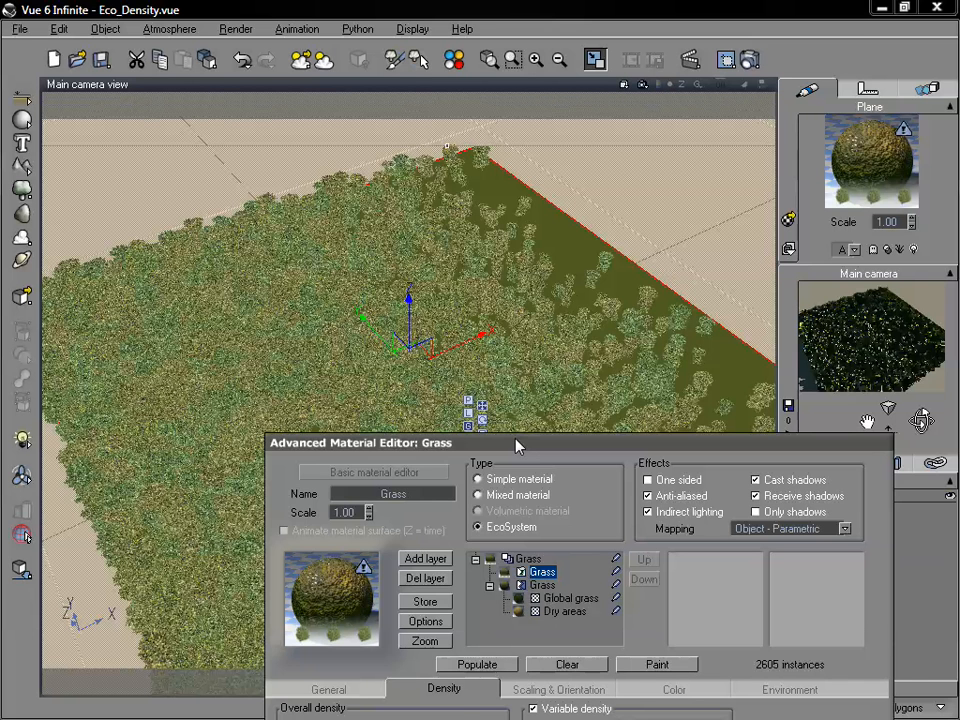
left_click_drag(516, 446, 576, 137)
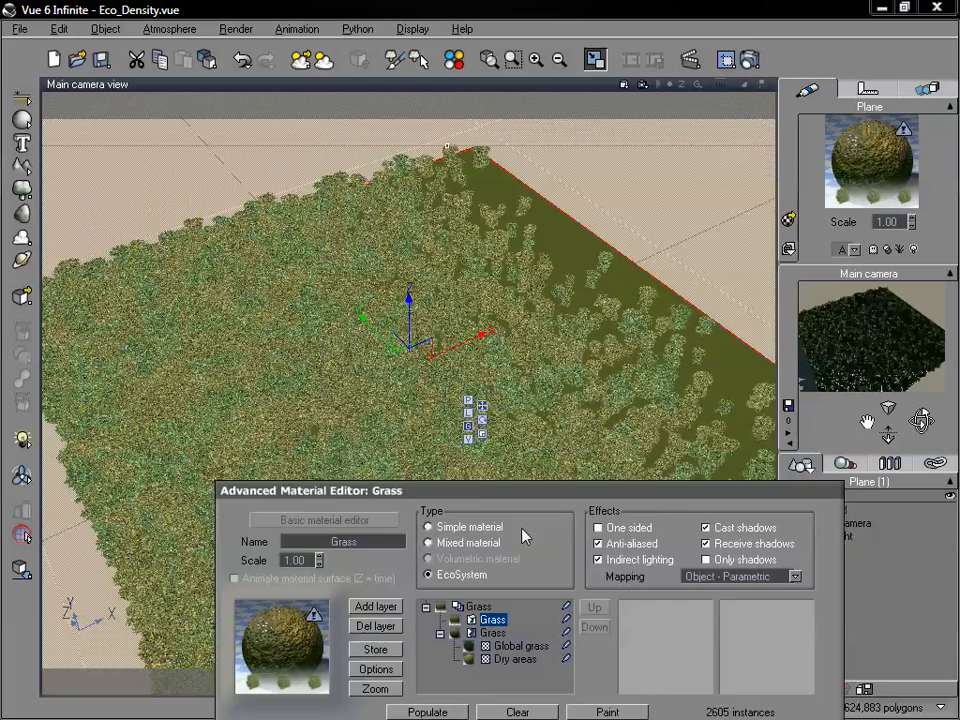
left_click_drag(531, 488, 490, 622)
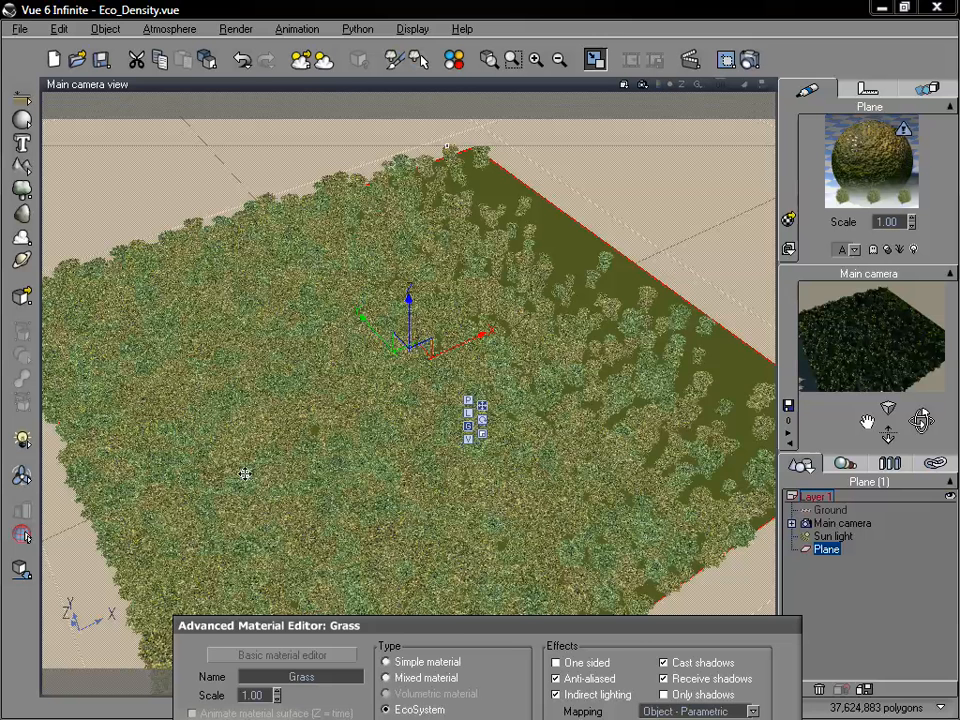
Set the overall density to 50%, repopulate the EcoSystem and uncover the camera view.
left_click_drag(513, 634, 525, 330)
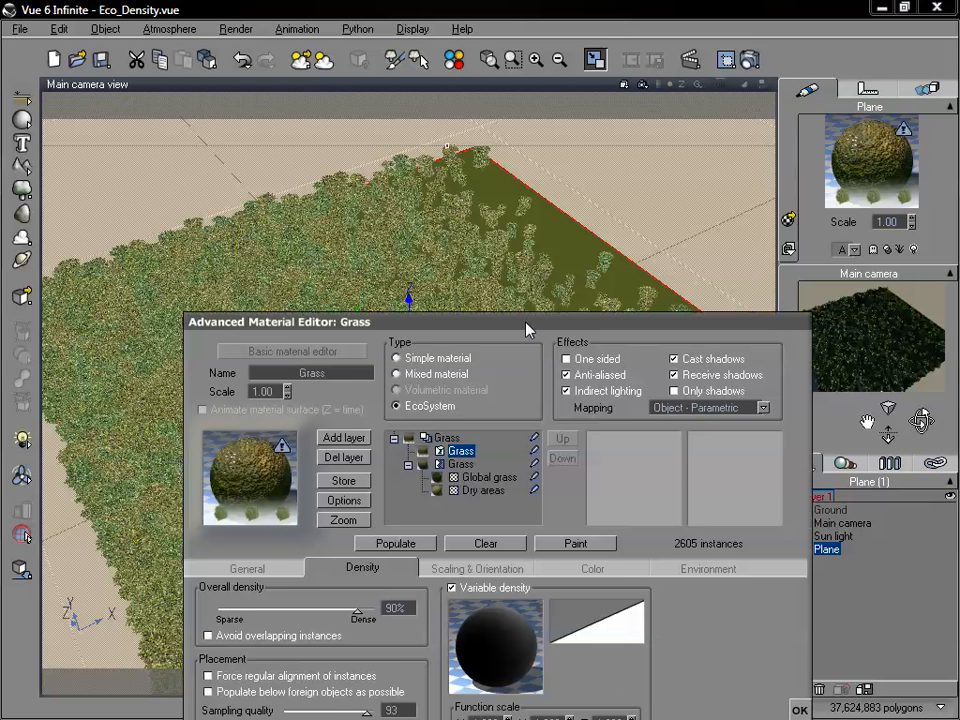
left_click_drag(359, 609, 297, 609)
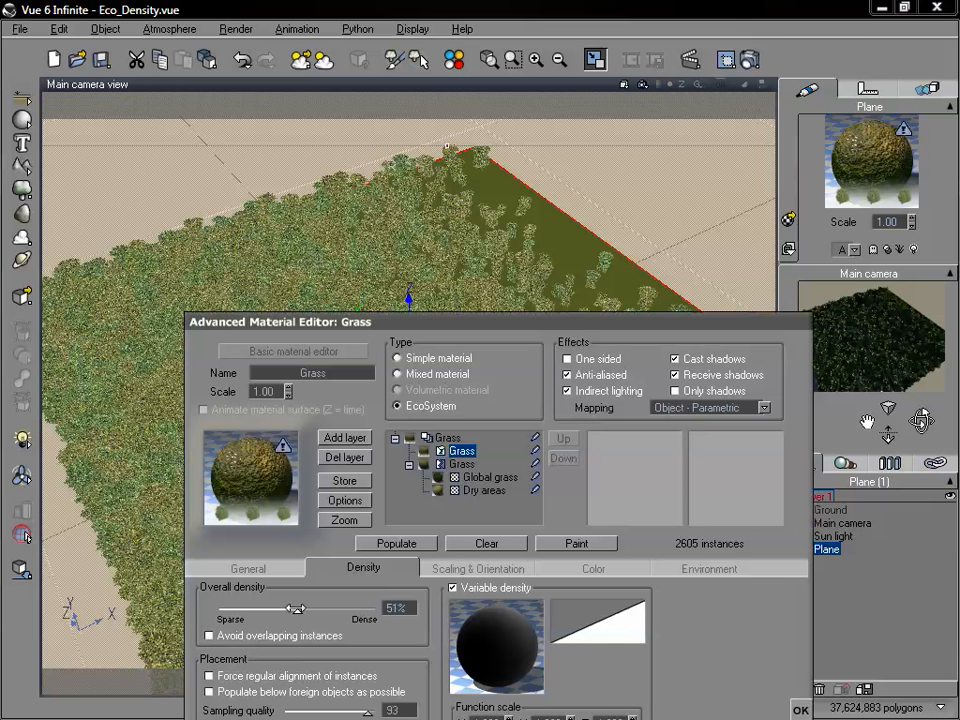
left_click(397, 545)
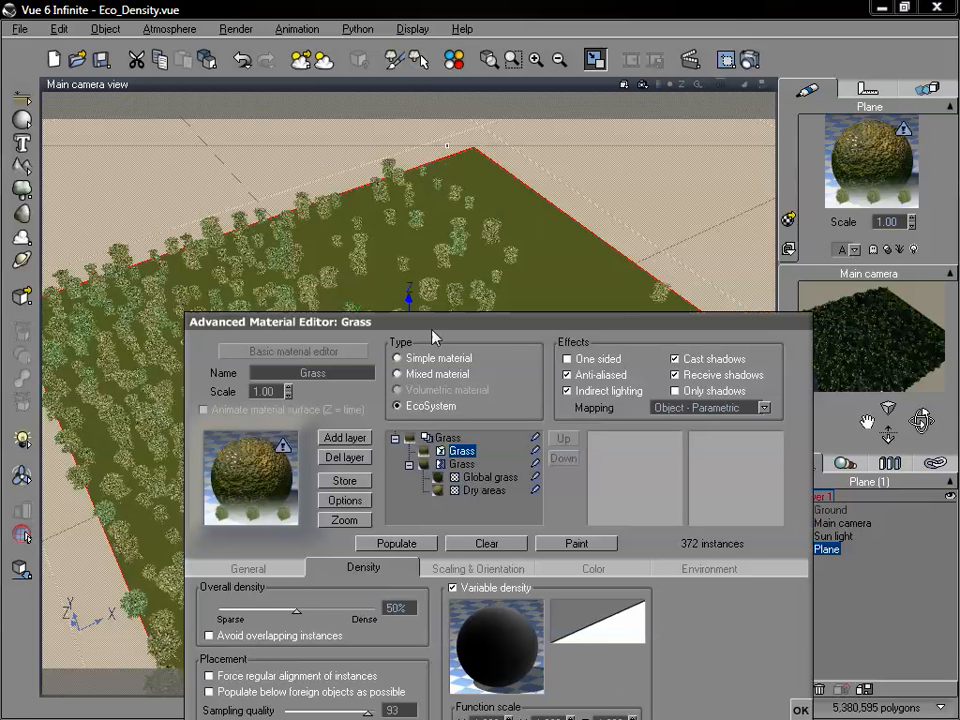
left_click_drag(433, 338, 470, 568)
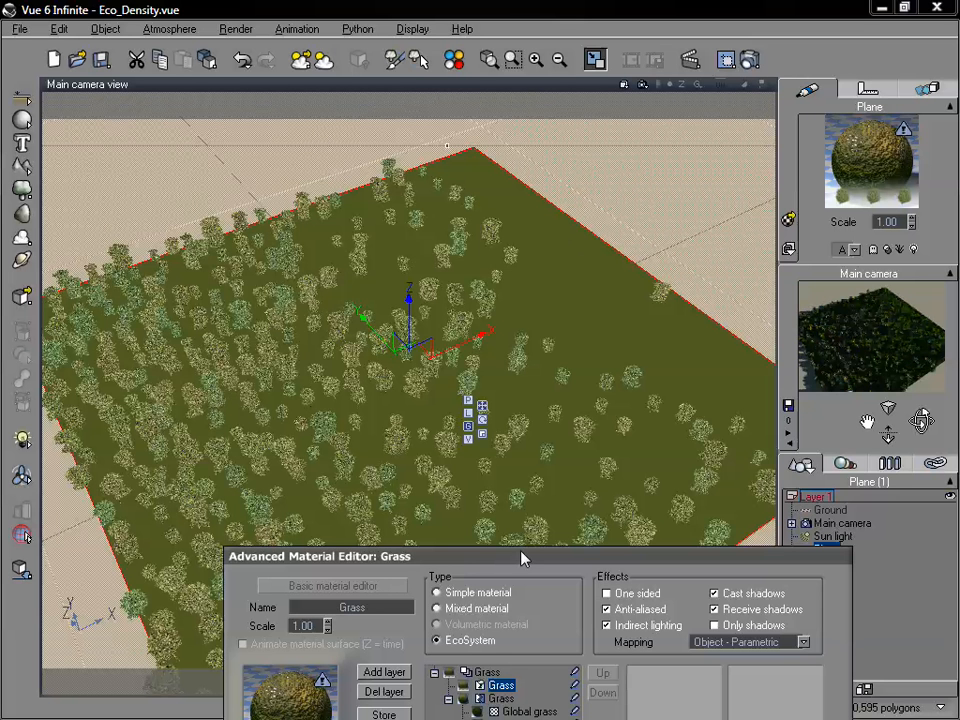
Set the overall density to 67%, repopulate the EcoSystem and move the material editor away from the trees.
left_click_drag(522, 558, 552, 156)
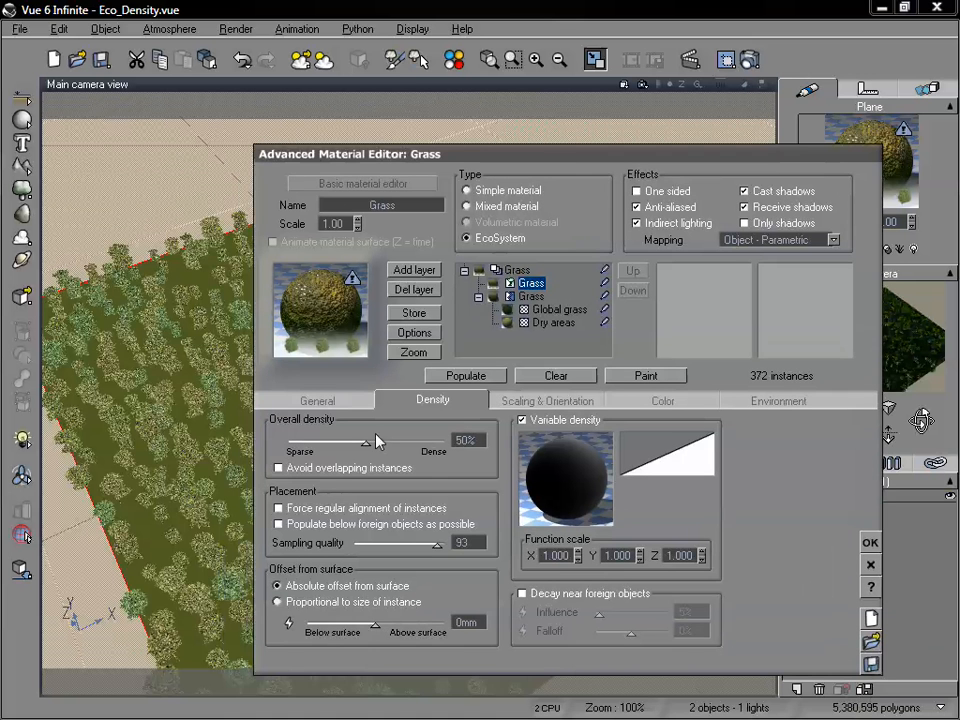
left_click_drag(377, 441, 403, 441)
left_click(449, 384)
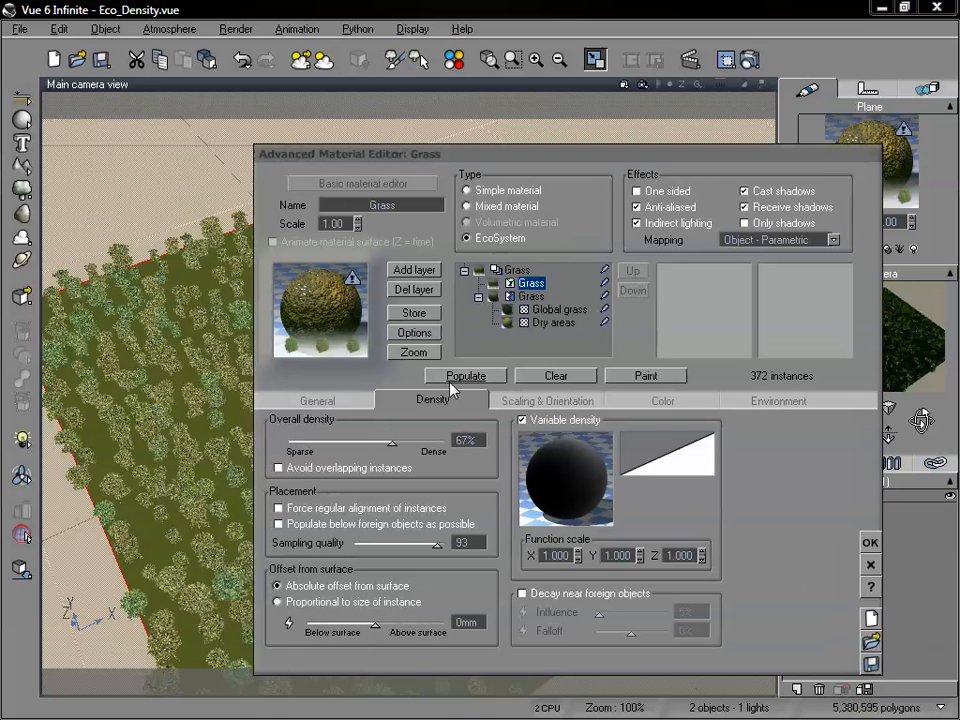
left_click_drag(435, 153, 533, 244)
Lower the high end of the variable density filter to about half its height and repopulate the EcoSystem.
right_click(756, 542)
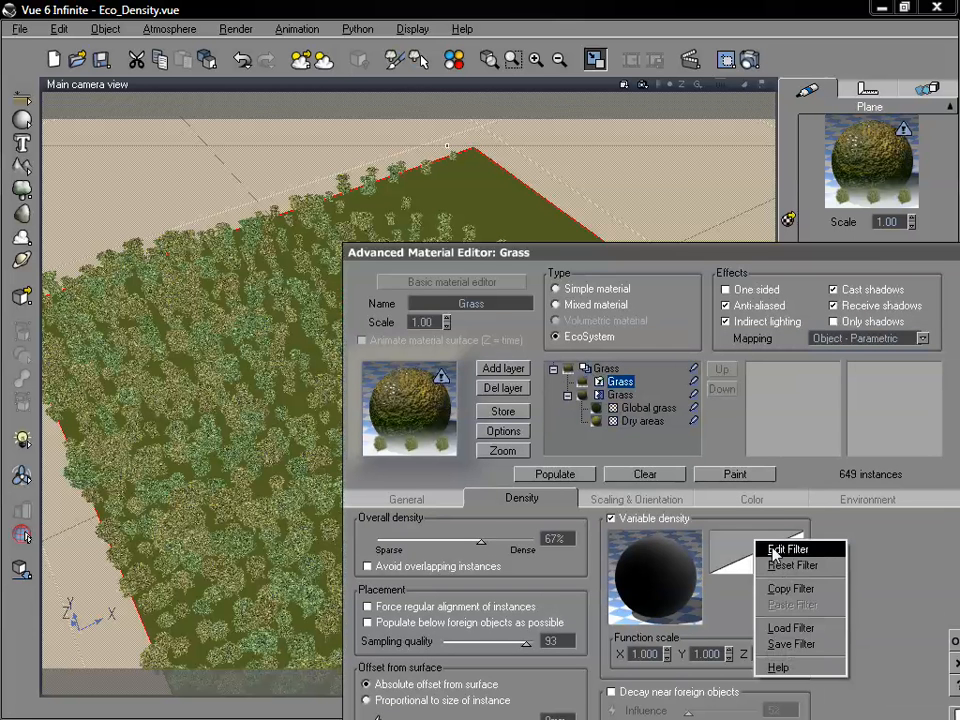
left_click(785, 549)
left_click_drag(633, 208, 647, 281)
left_click(663, 469)
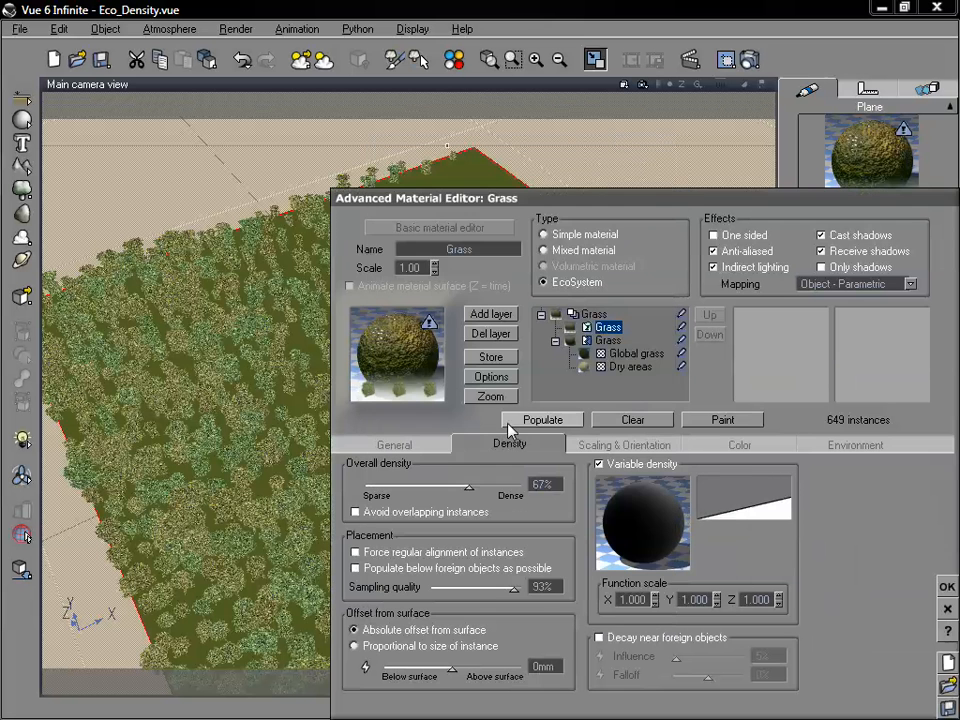
left_click(510, 424)
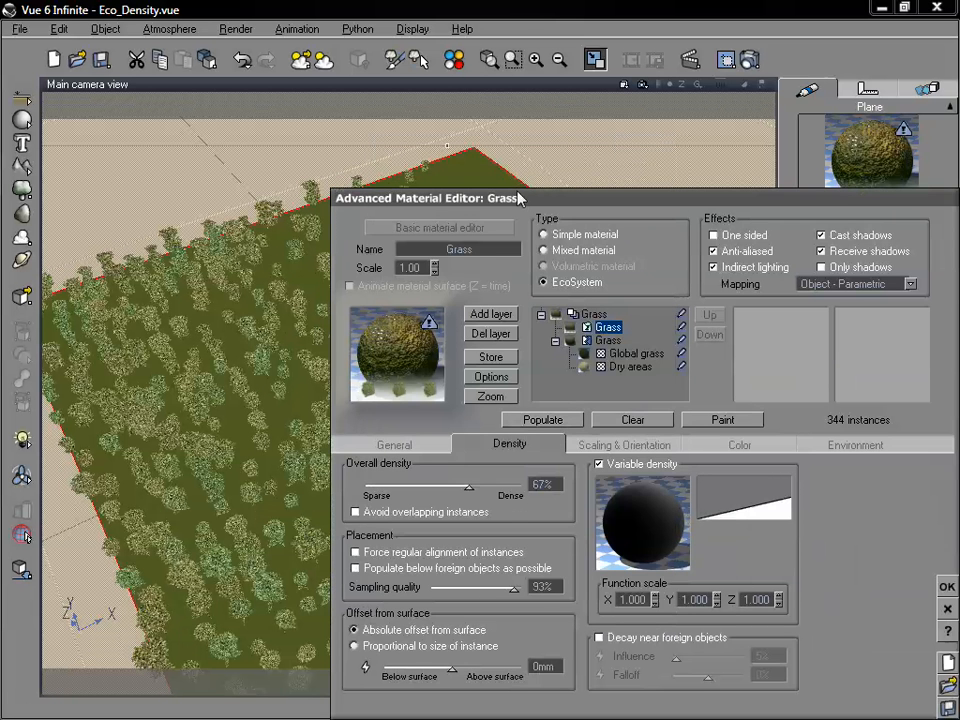
left_click_drag(520, 195, 735, 401)
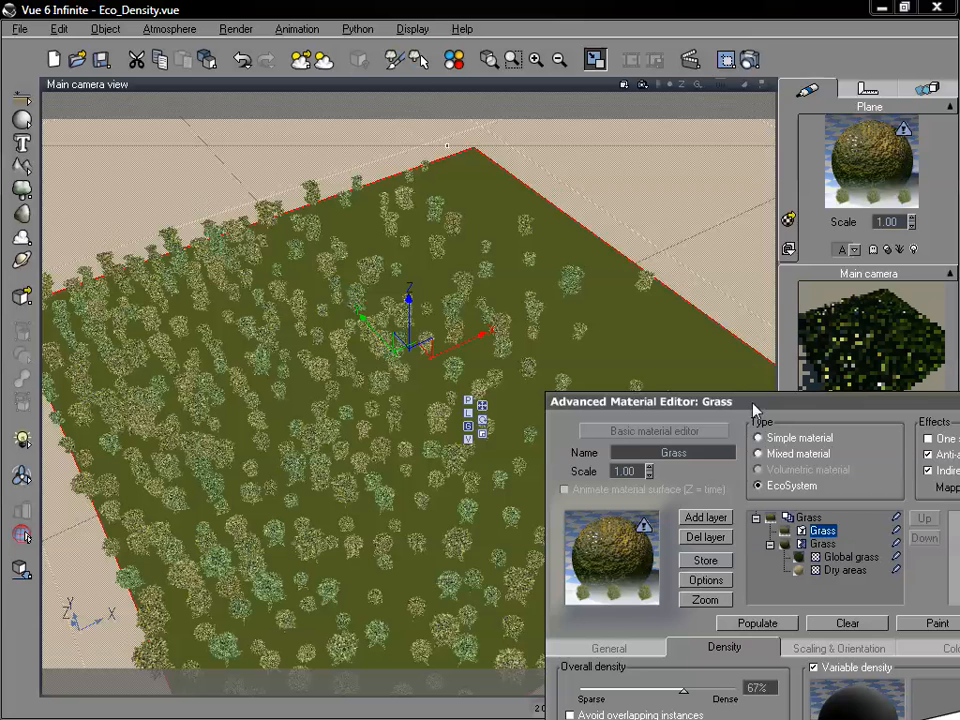
Drive the variable density function with a Projected Texture Map of a white radial gradient, using Flat (vertical) mapping.
left_click_drag(740, 403, 519, 122)
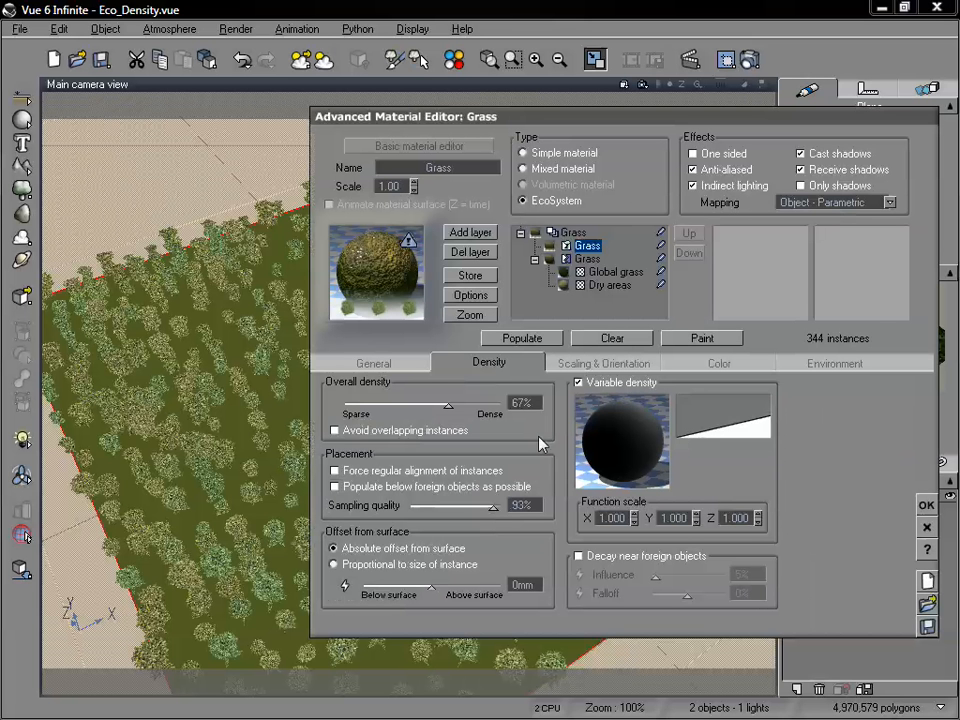
right_click(636, 442)
left_click(645, 444)
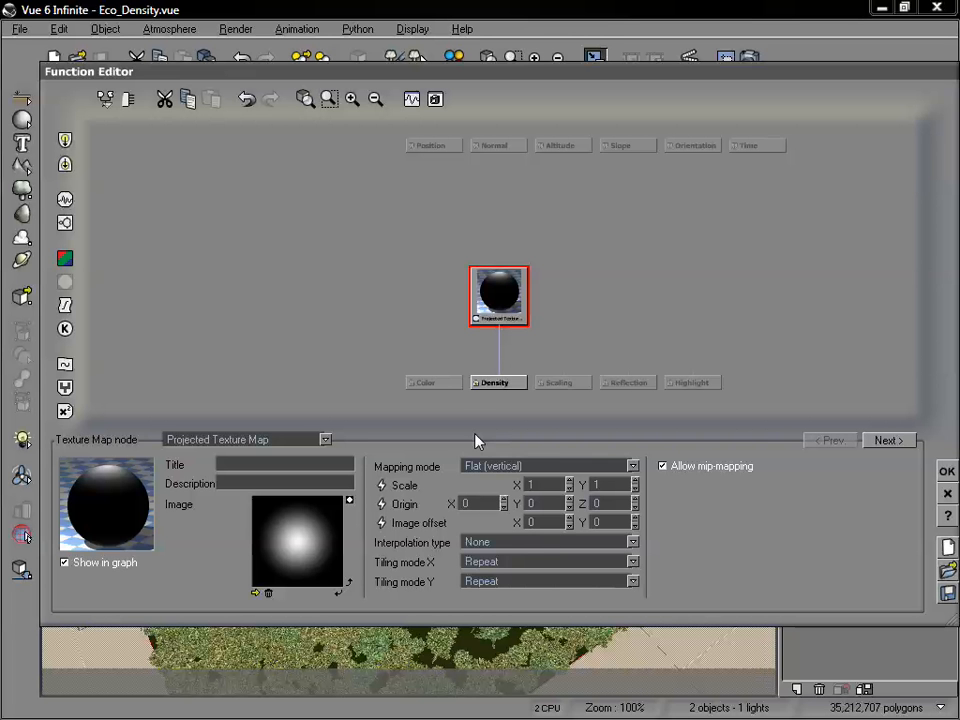
left_click(946, 475)
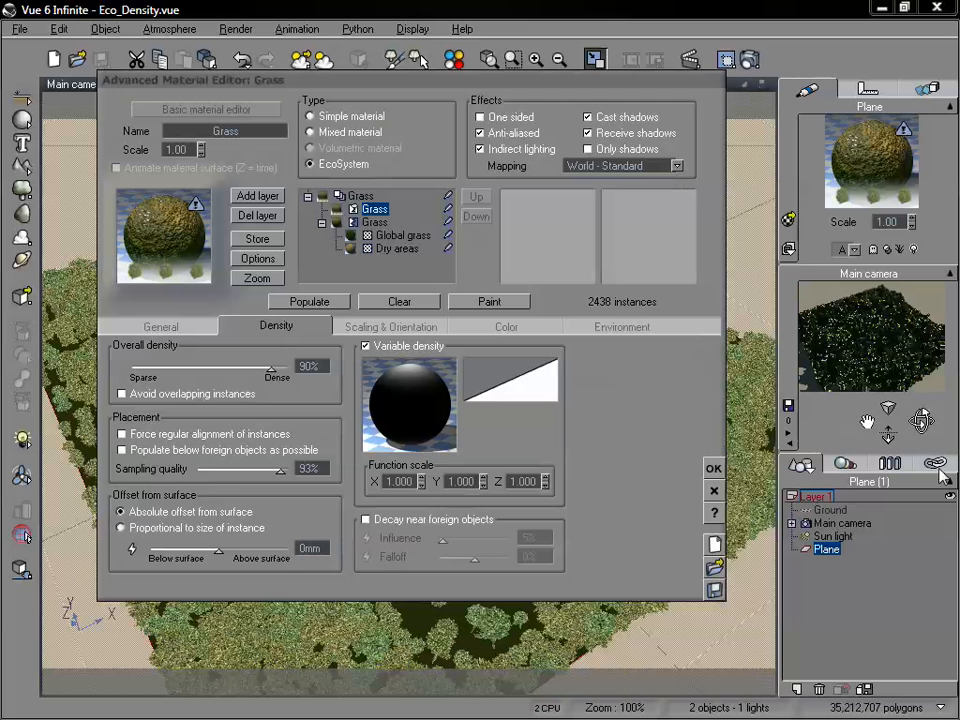
Set the Grass material's mapping to Object - Parametric, repopulate the EcoSystem from the radial gradient and uncover the camera view.
left_click(681, 167)
left_click(620, 285)
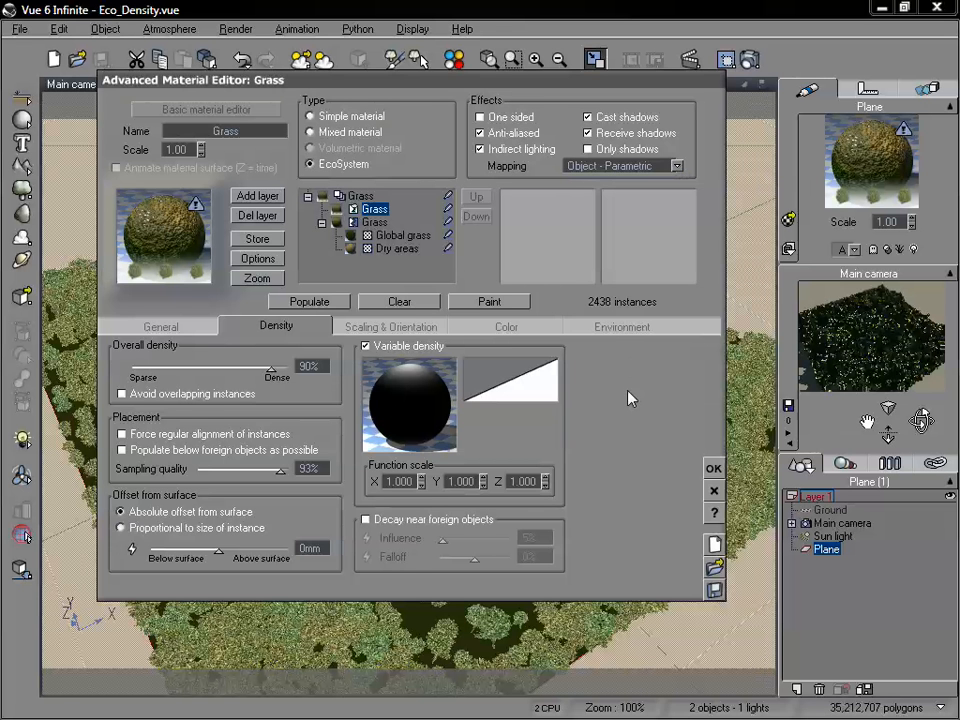
left_click_drag(496, 84, 577, 101)
left_click(405, 318)
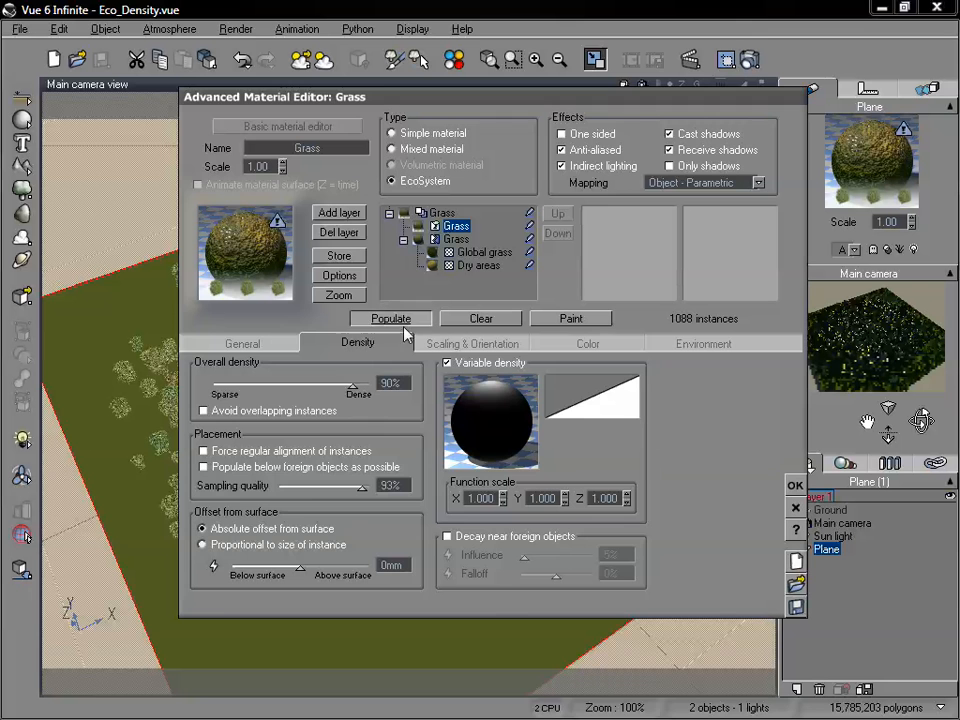
left_click_drag(459, 104, 392, 572)
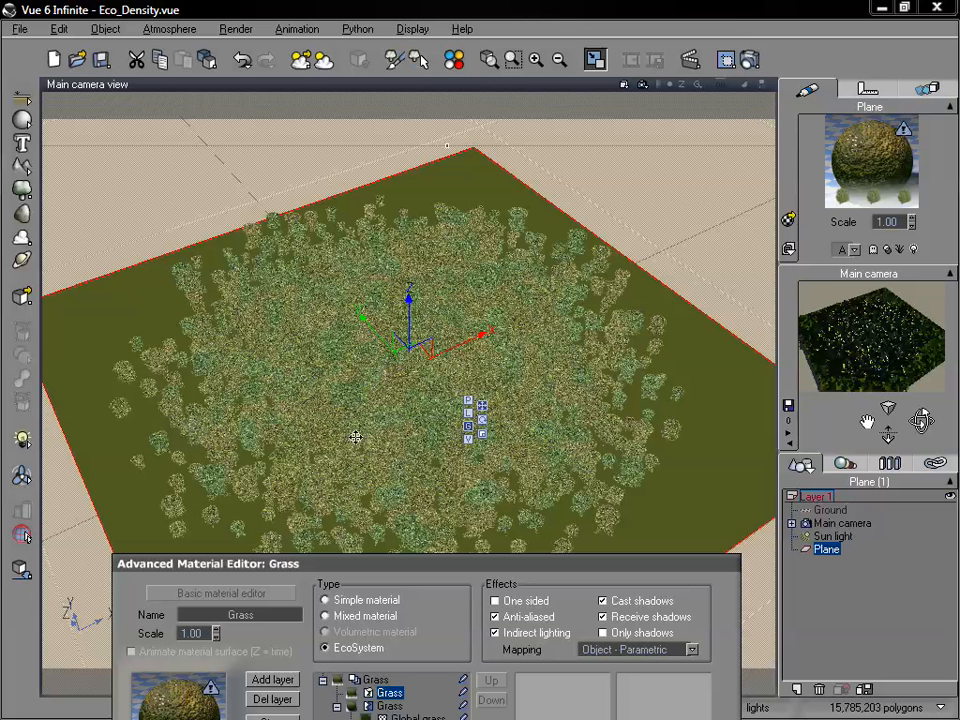
Enable Shrink at low densities in the EcoSystem's scaling settings and repopulate the plane.
left_click_drag(439, 568, 503, 173)
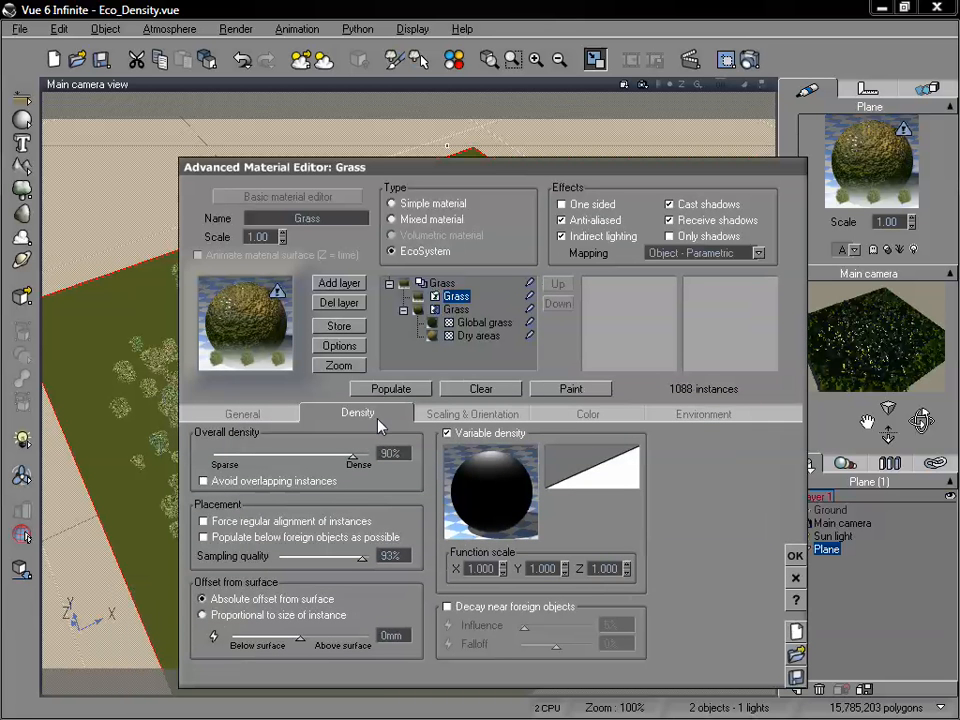
left_click(500, 417)
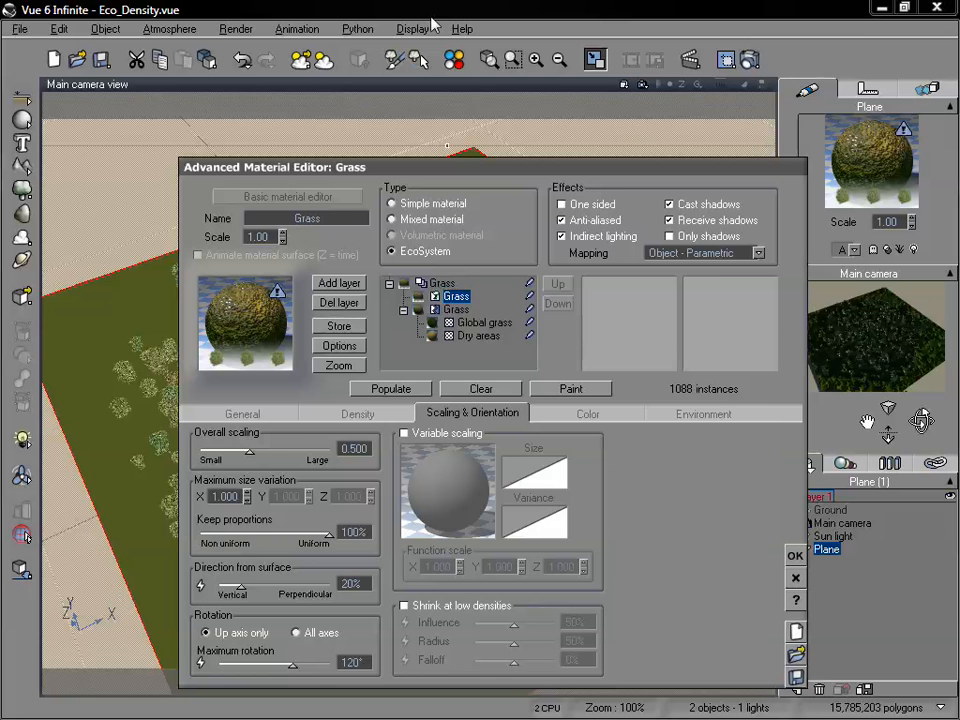
left_click_drag(452, 170, 541, 74)
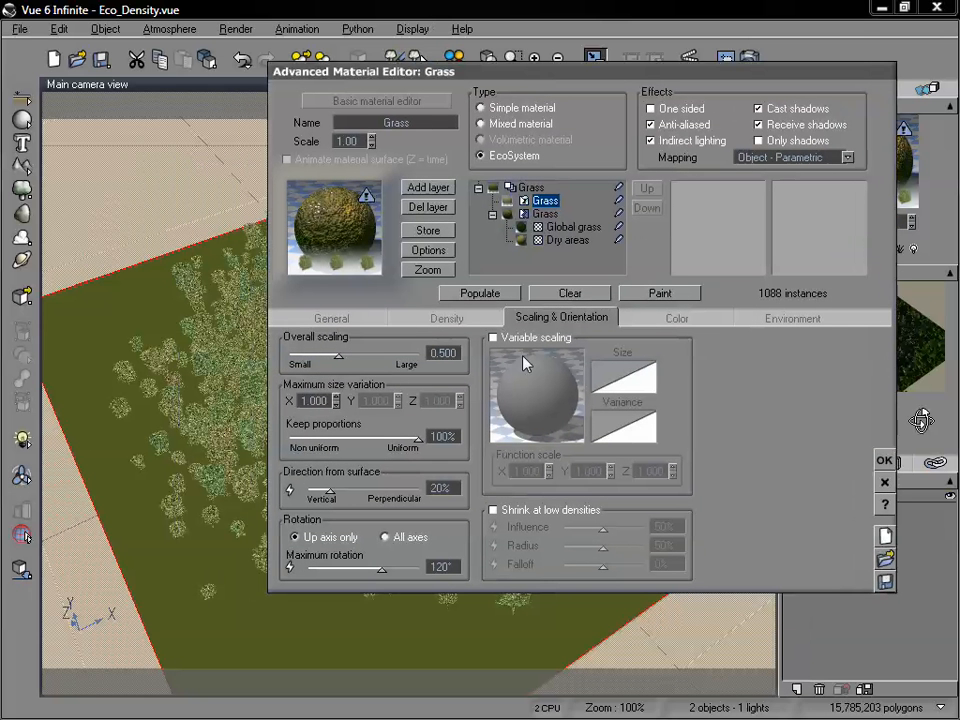
left_click(492, 511)
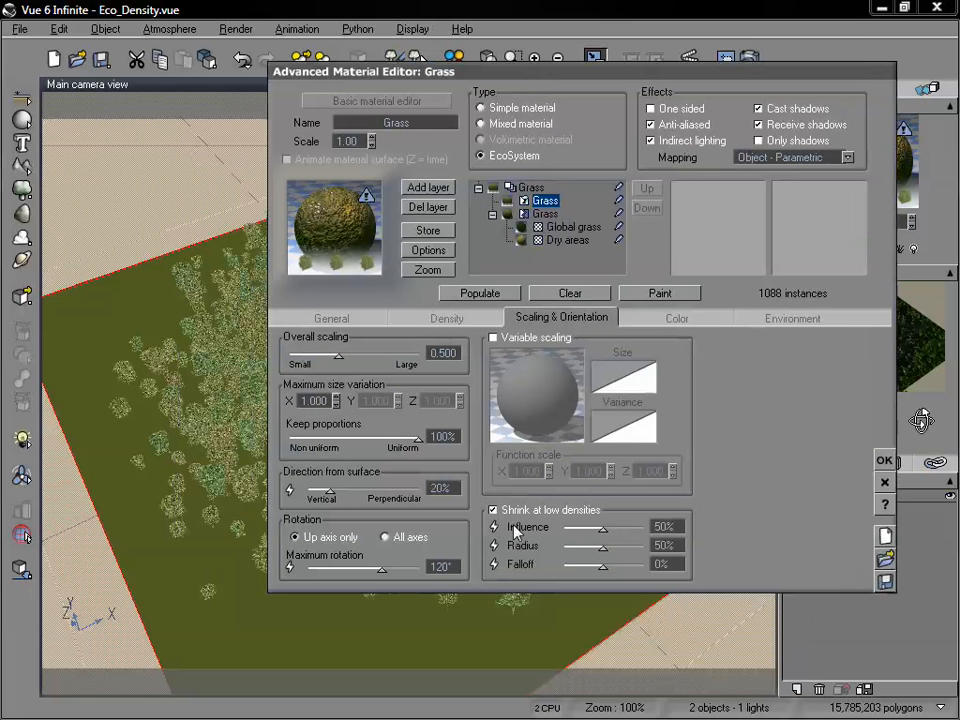
left_click_drag(376, 67, 436, 32)
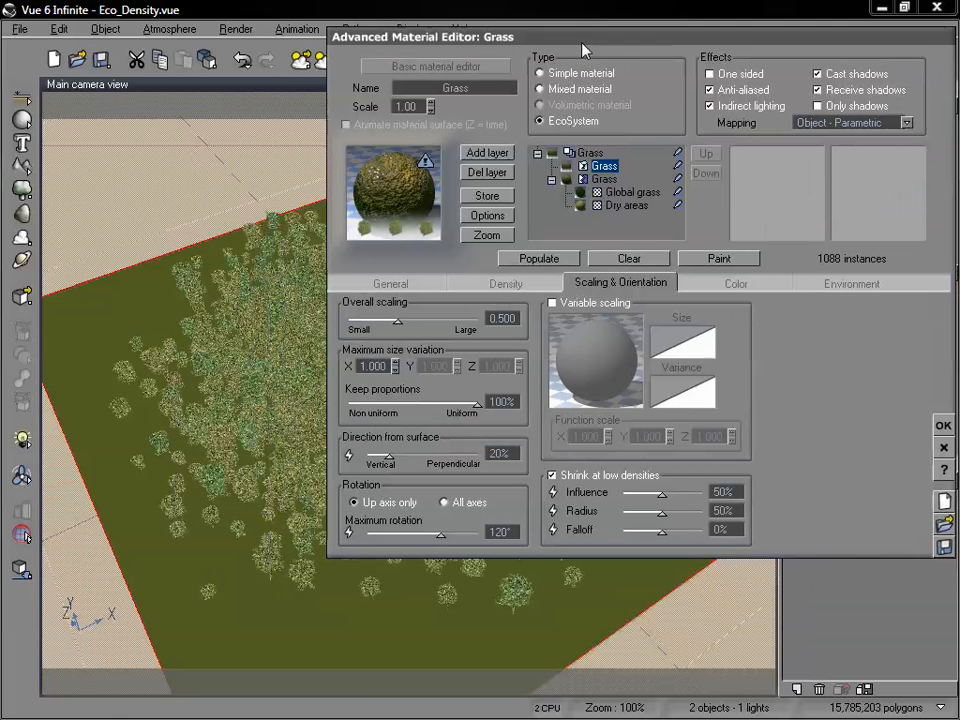
left_click(553, 262)
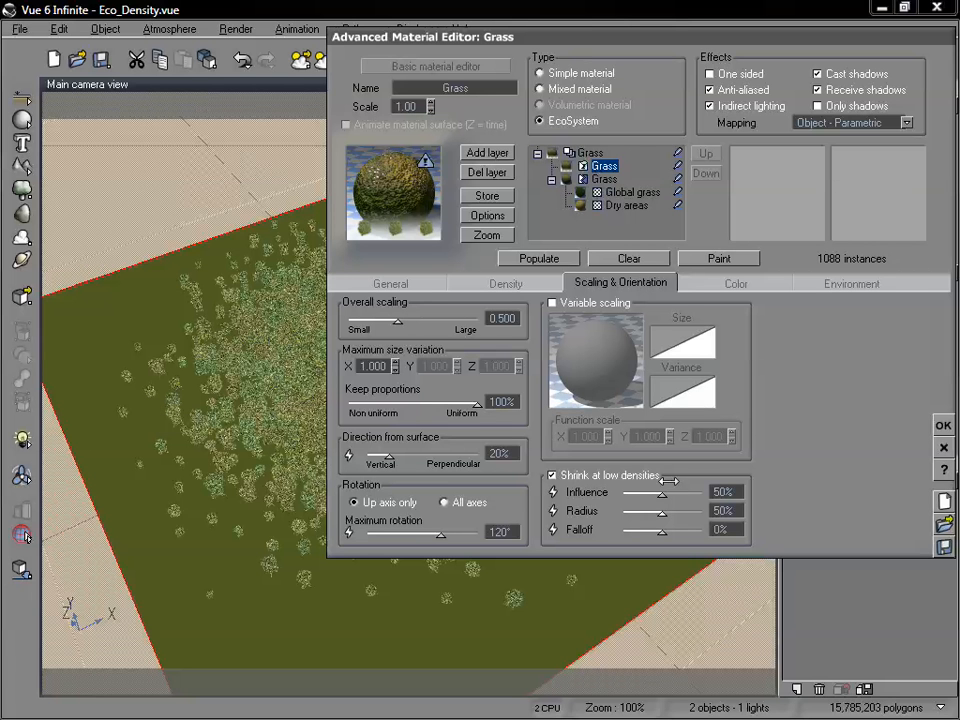
Raise the low-density shrink influence to 70% and finally to 90%, repopulating the EcoSystem after each change.
left_click_drag(661, 492, 675, 493)
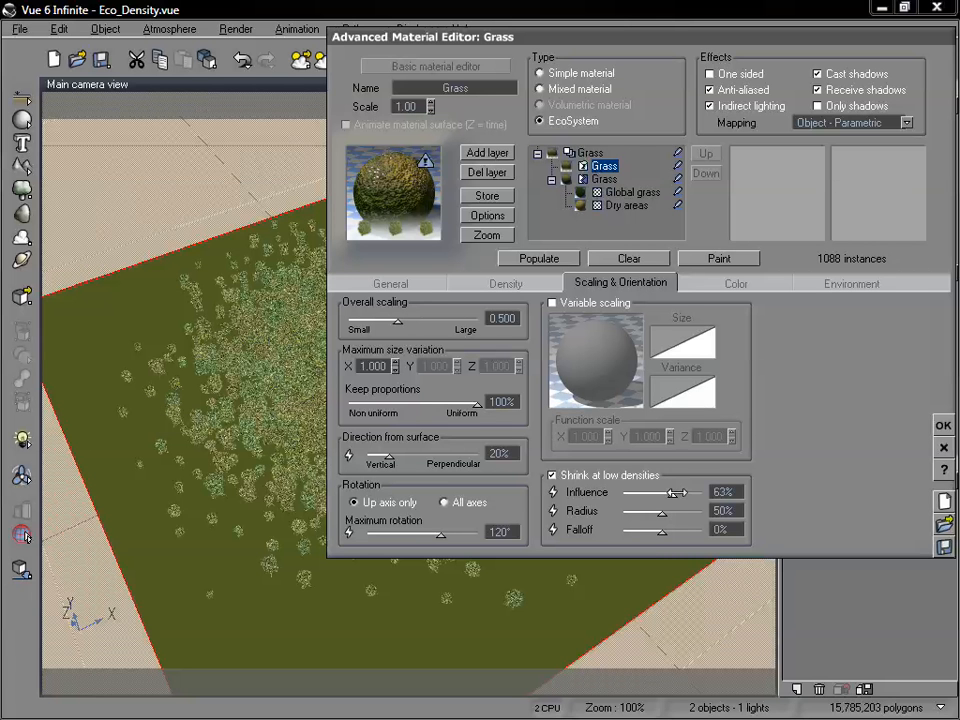
left_click(515, 259)
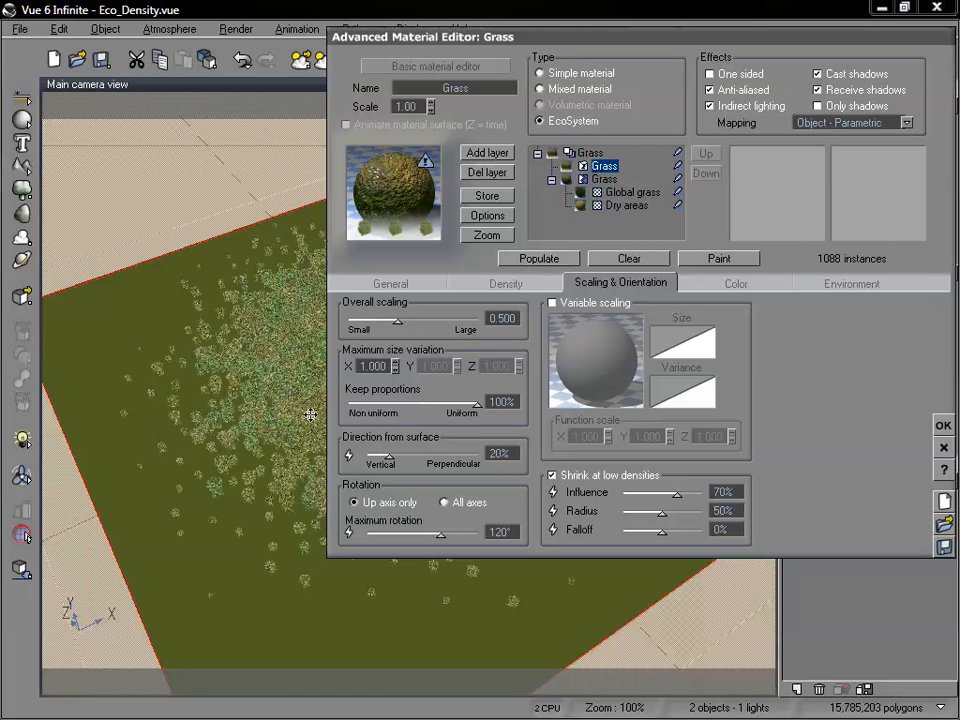
left_click_drag(561, 45, 597, 22)
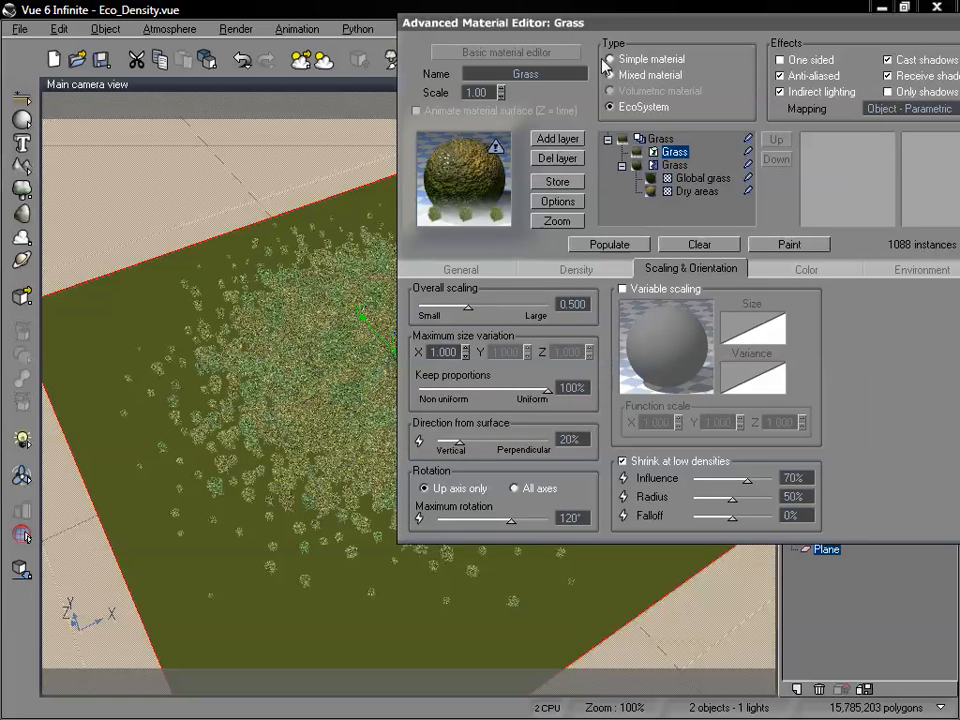
left_click_drag(747, 482, 764, 482)
left_click(613, 246)
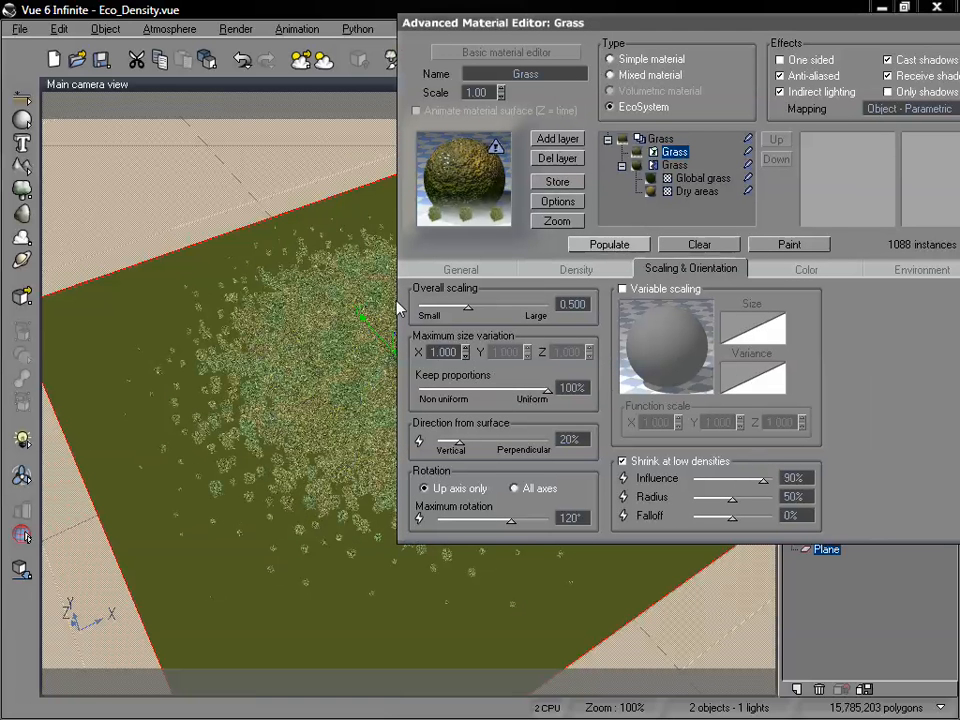
Reduce the overall density to 77% and repopulate the shrinking EcoSystem.
left_click(575, 268)
left_click_drag(559, 310, 549, 310)
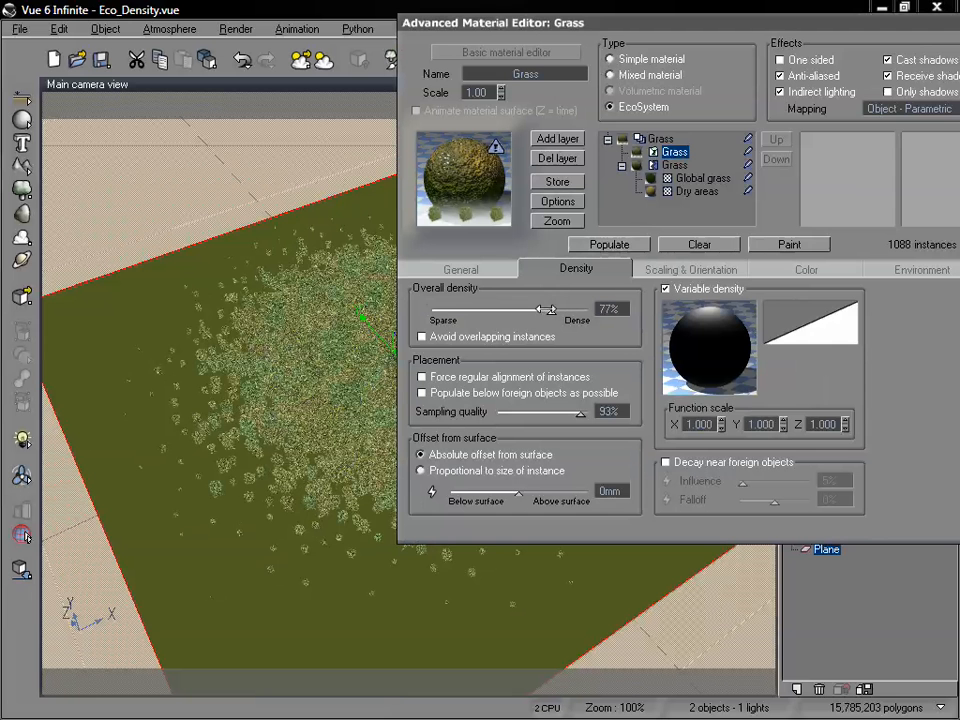
left_click(612, 245)
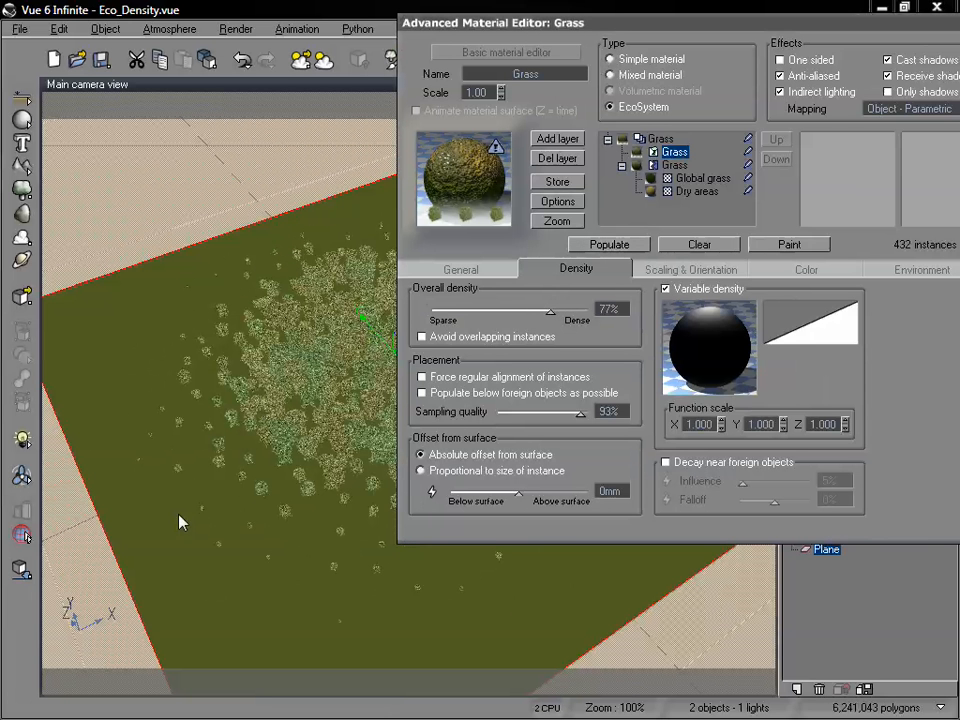
left_click_drag(620, 28, 537, 52)
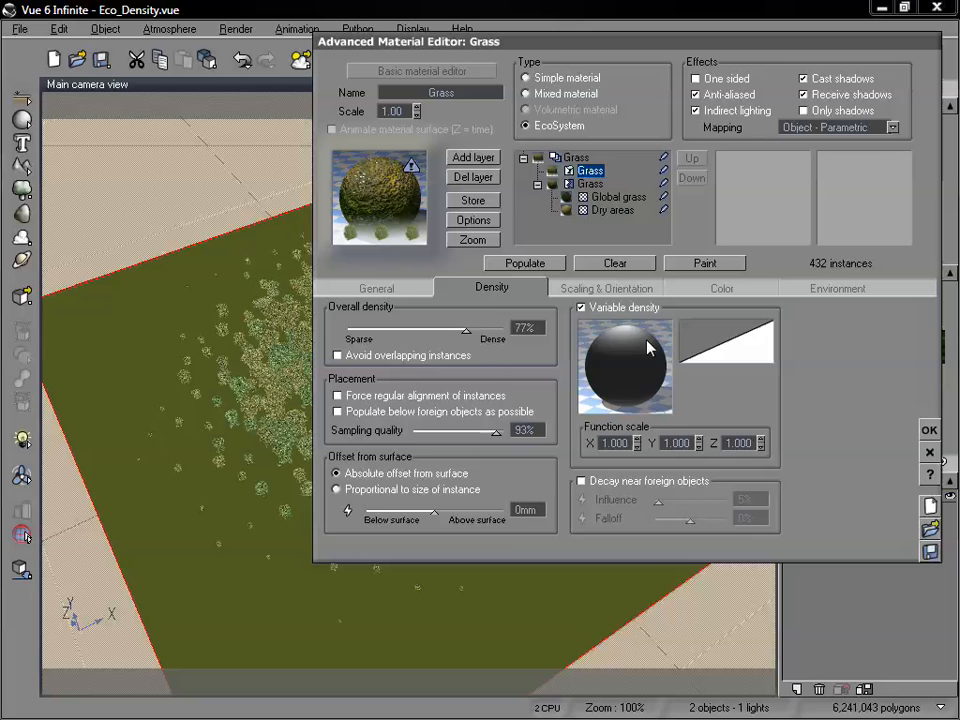
Set the low-density shrink radius to 72% and repopulate the EcoSystem.
left_click(602, 287)
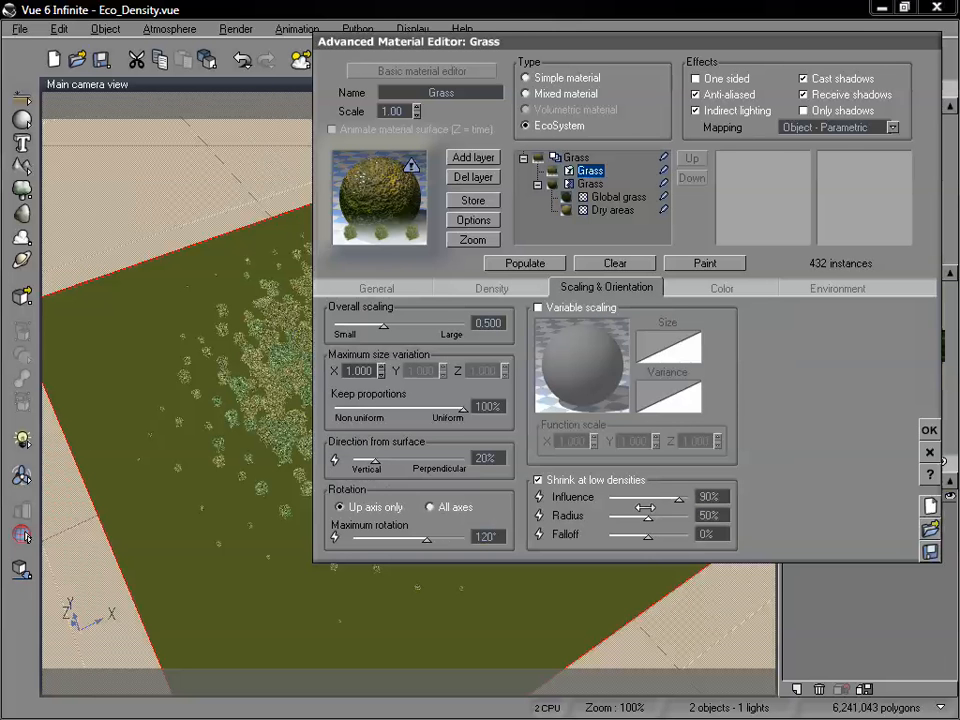
left_click_drag(609, 40, 677, 22)
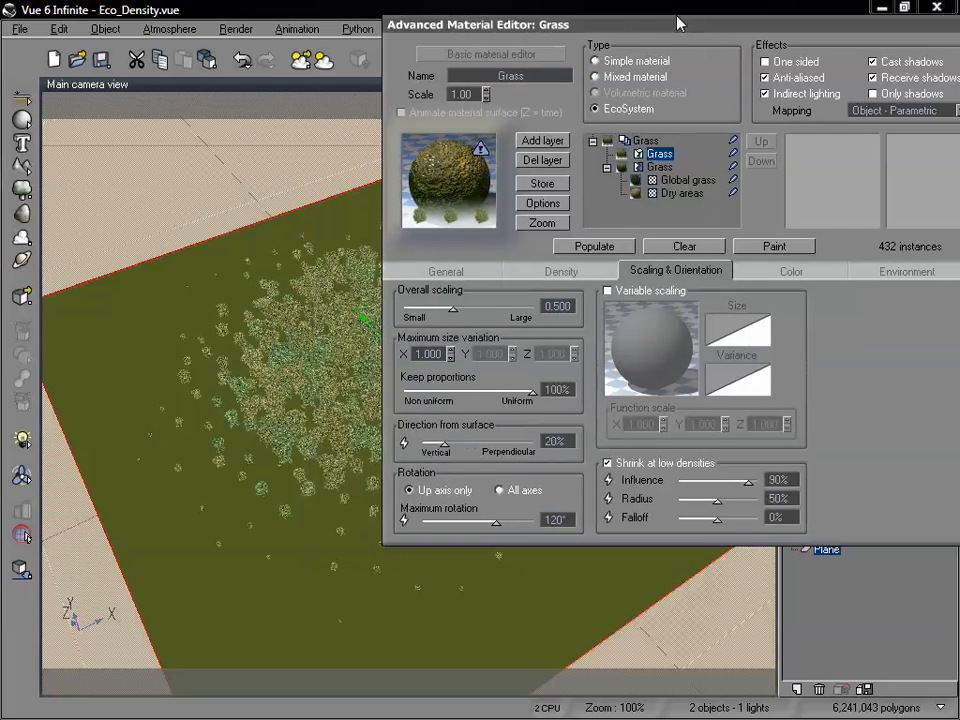
left_click_drag(716, 499, 737, 499)
left_click(594, 247)
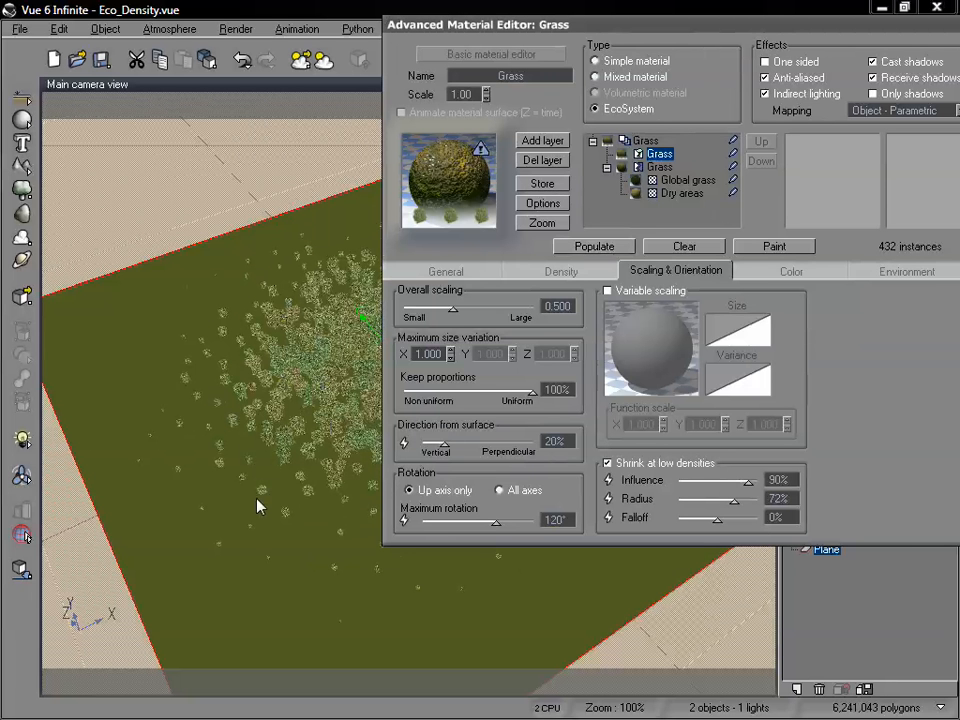
Try low-density shrink falloffs of 58%, 72% and 84%, repopulating the EcoSystem after each change.
left_click_drag(716, 519, 741, 519)
left_click(594, 249)
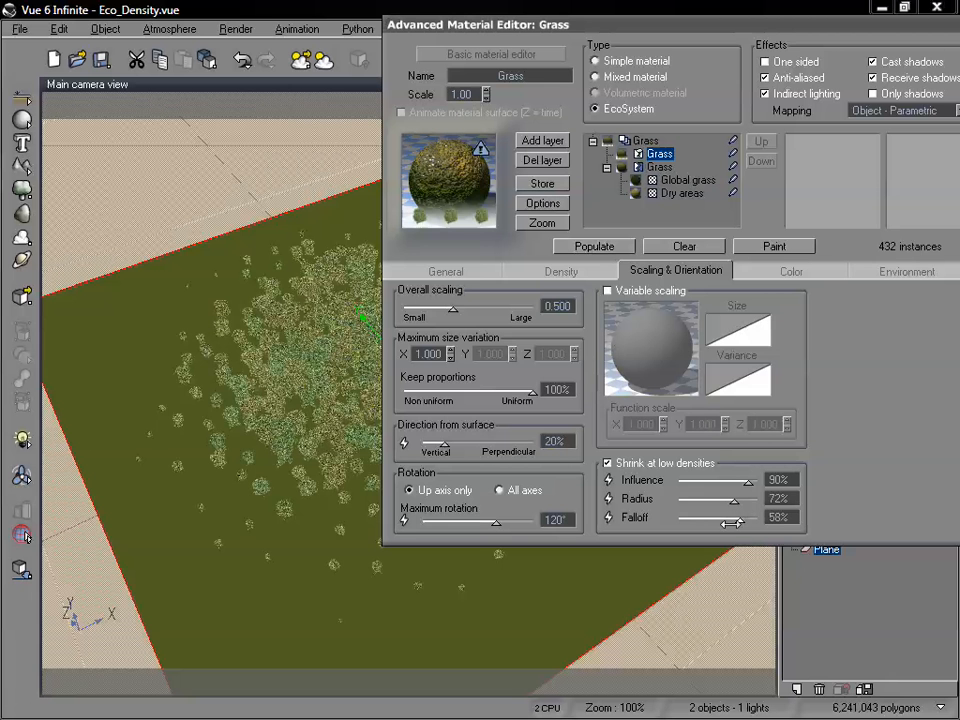
left_click_drag(745, 520, 749, 520)
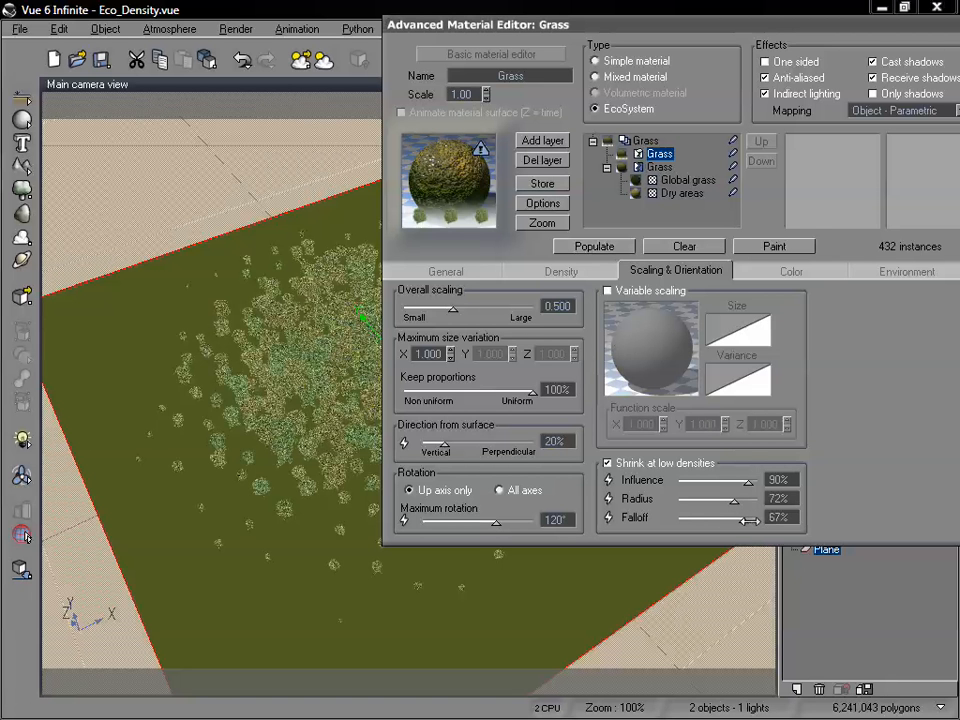
left_click(595, 248)
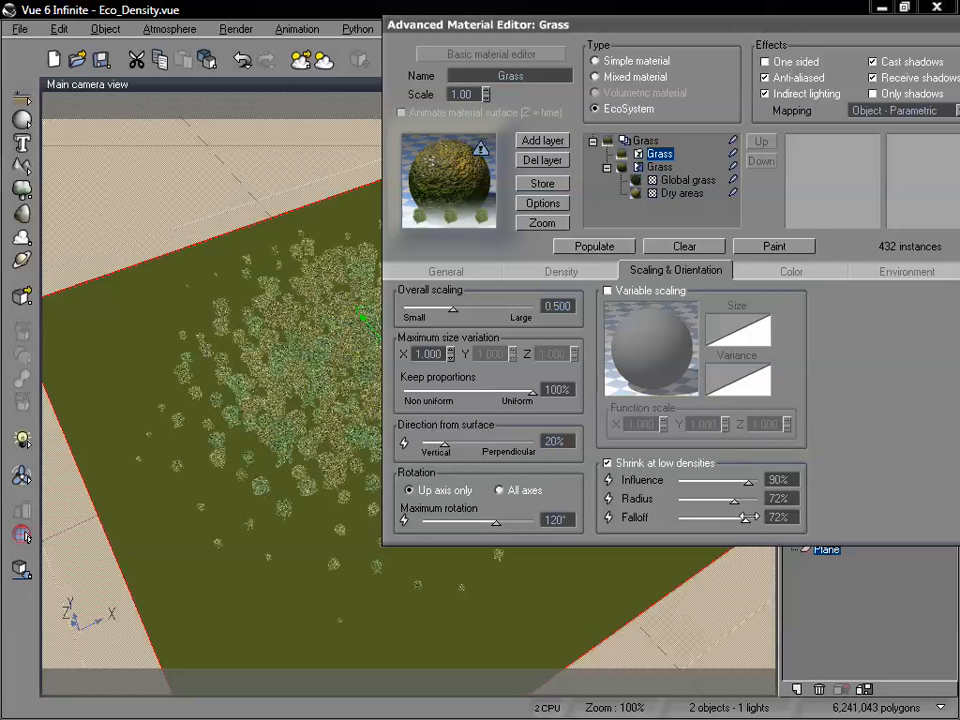
left_click_drag(745, 518, 751, 518)
left_click(574, 247)
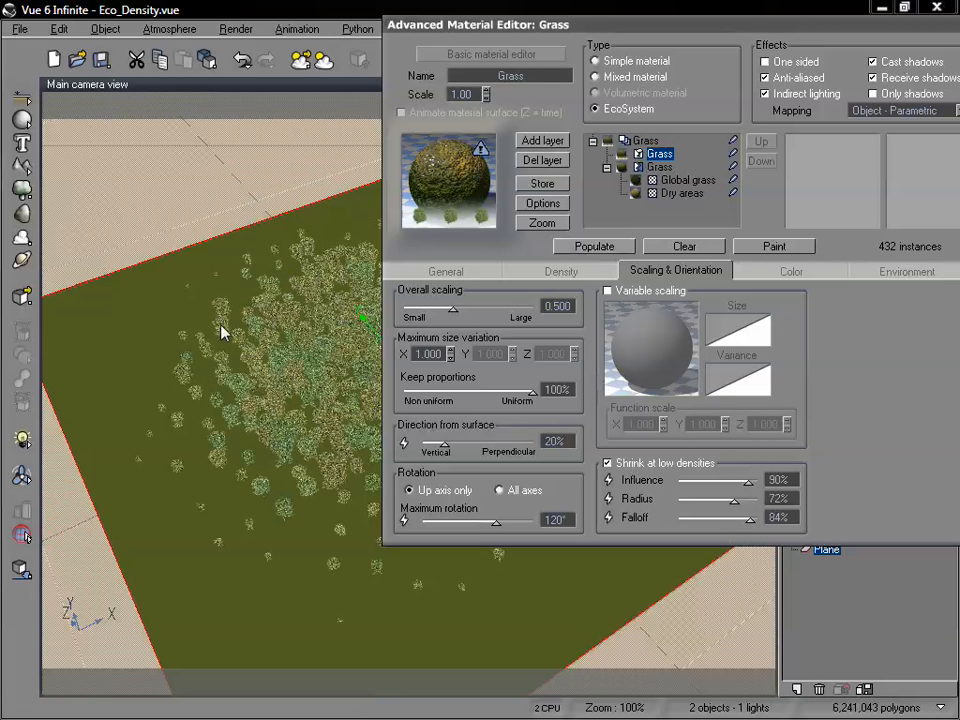
Lower the shrink falloff to 7% and finally to -56%, repopulating the EcoSystem after each change.
left_click_drag(744, 519, 719, 519)
left_click(605, 250)
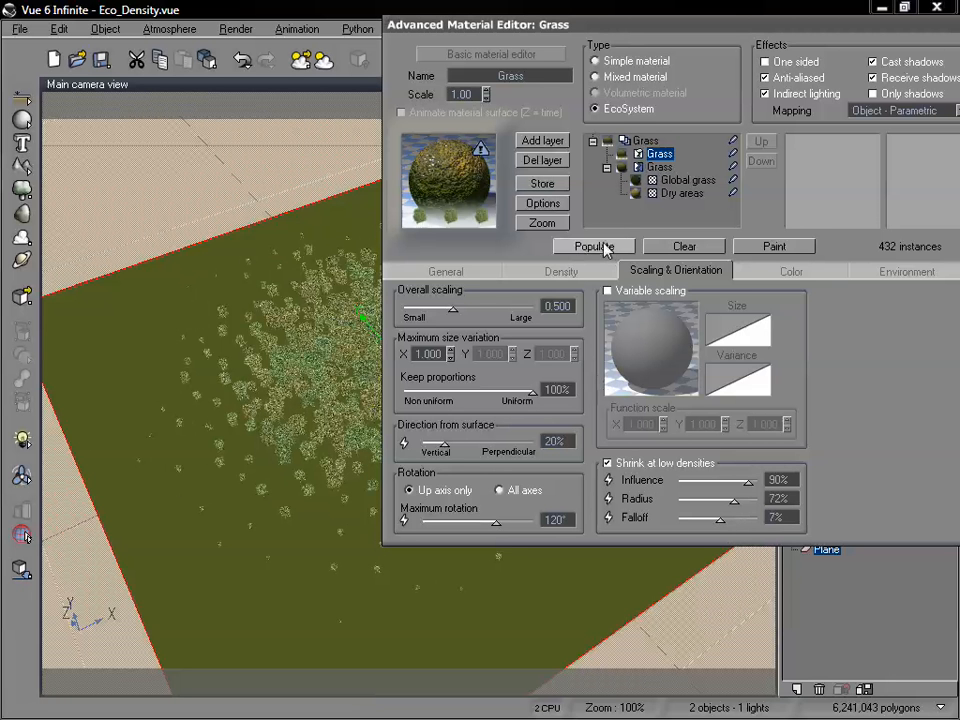
left_click_drag(721, 519, 697, 519)
left_click(586, 246)
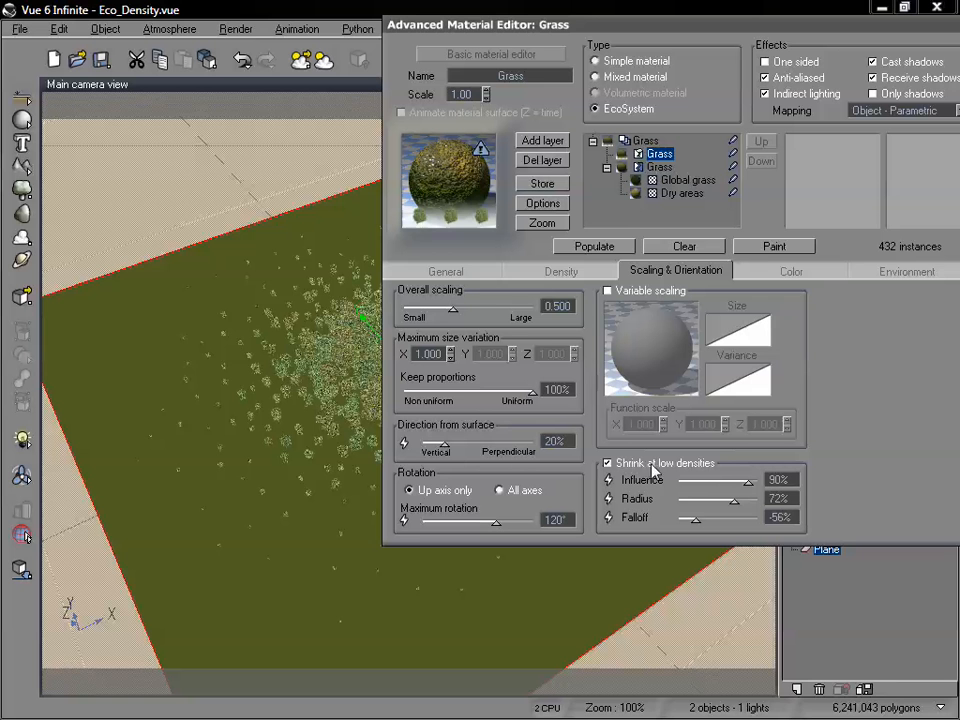
Try a low-density shrink radius of 10% and repopulate the EcoSystem.
left_click_drag(734, 499, 684, 498)
left_click(578, 248)
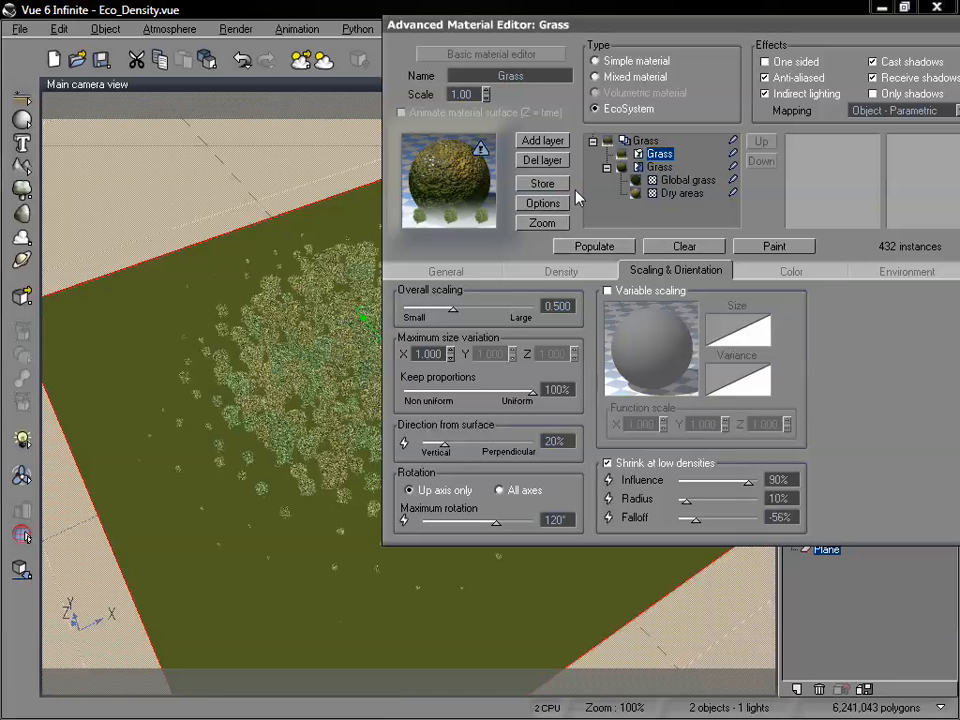
left_click(588, 247)
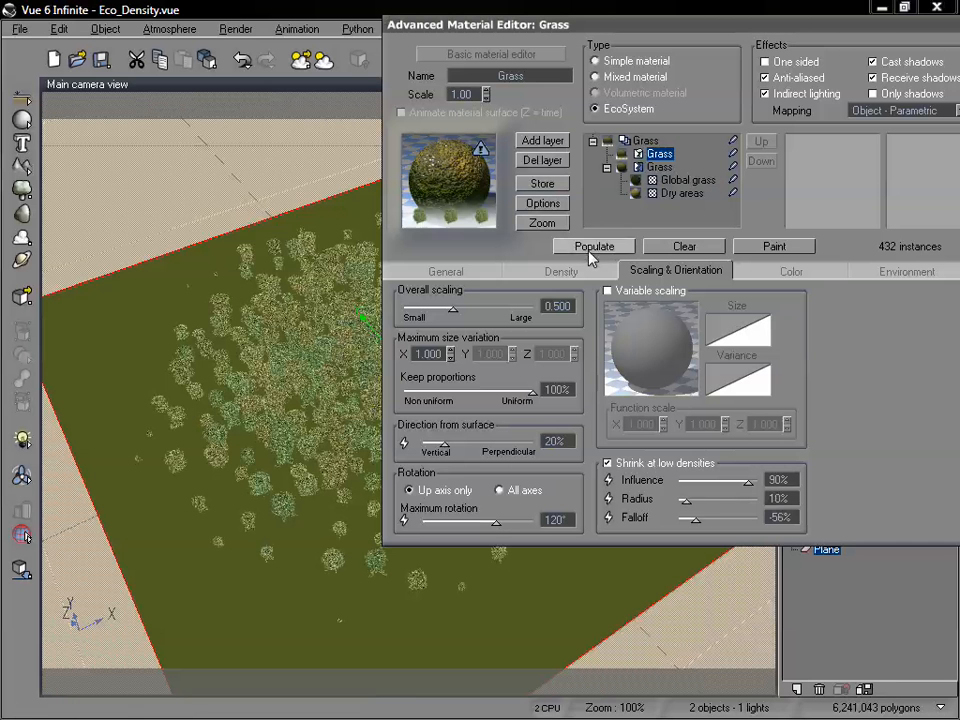
Reset the low-density shrink to 50% influence, 50% radius and 0% falloff, then repopulate the EcoSystem.
left_click_drag(684, 499, 716, 499)
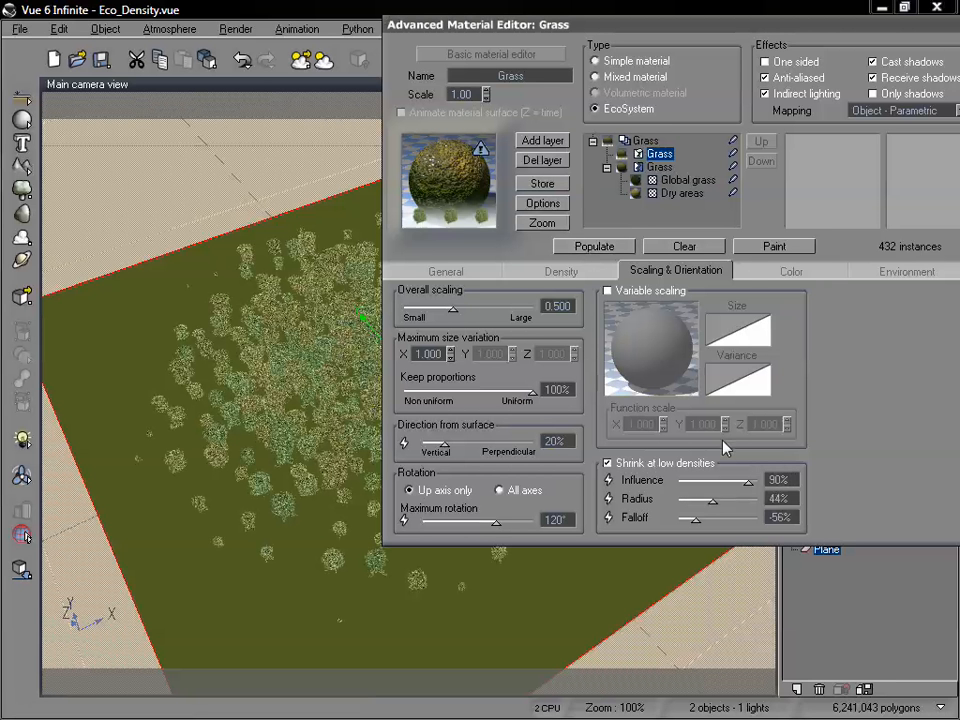
double_click(788, 480)
double_click(794, 498)
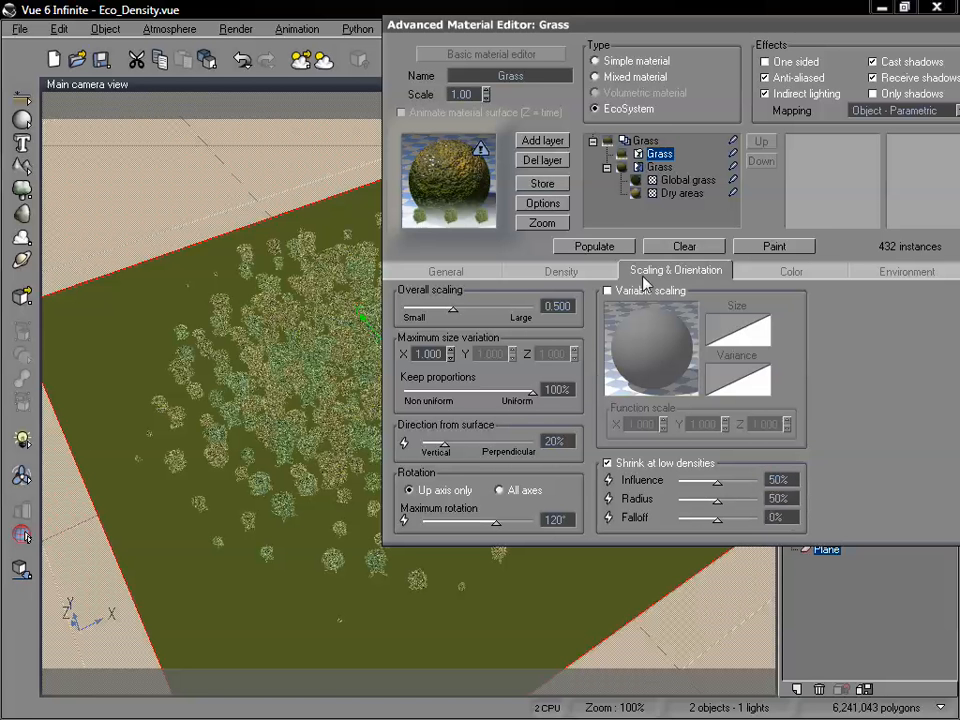
left_click(594, 246)
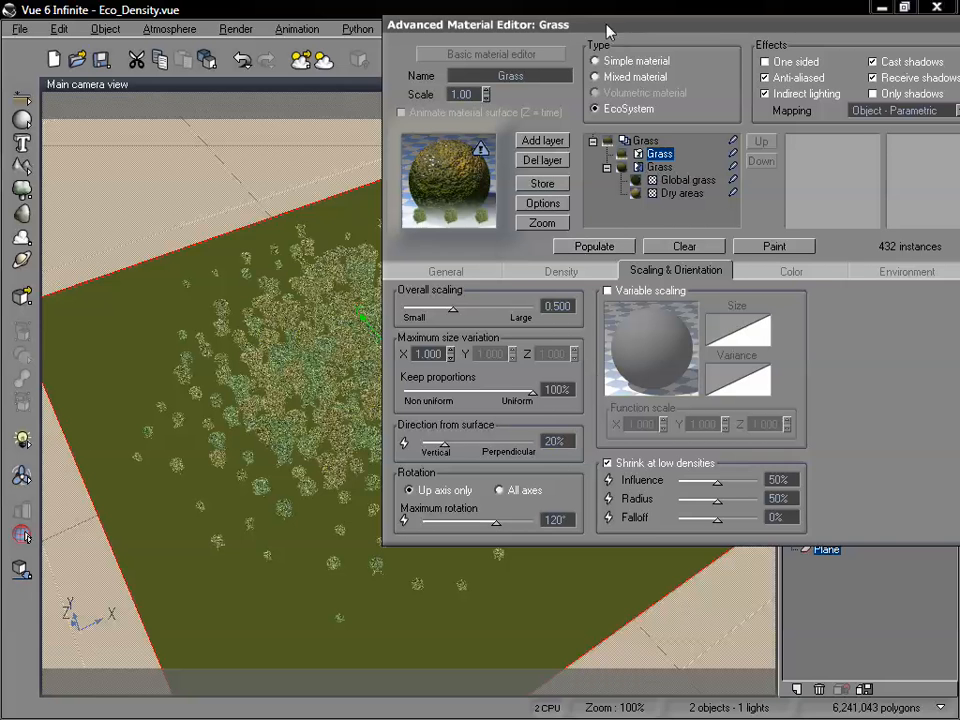
Turn off shrinking at low densities and repopulate the EcoSystem.
left_click_drag(470, 23, 410, 35)
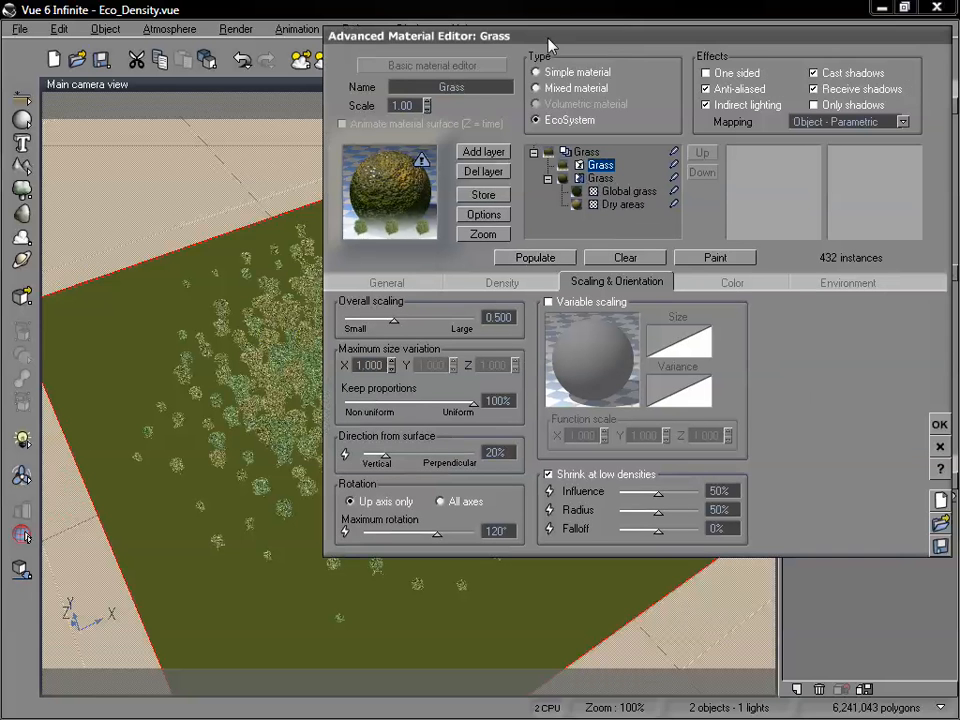
left_click(736, 284)
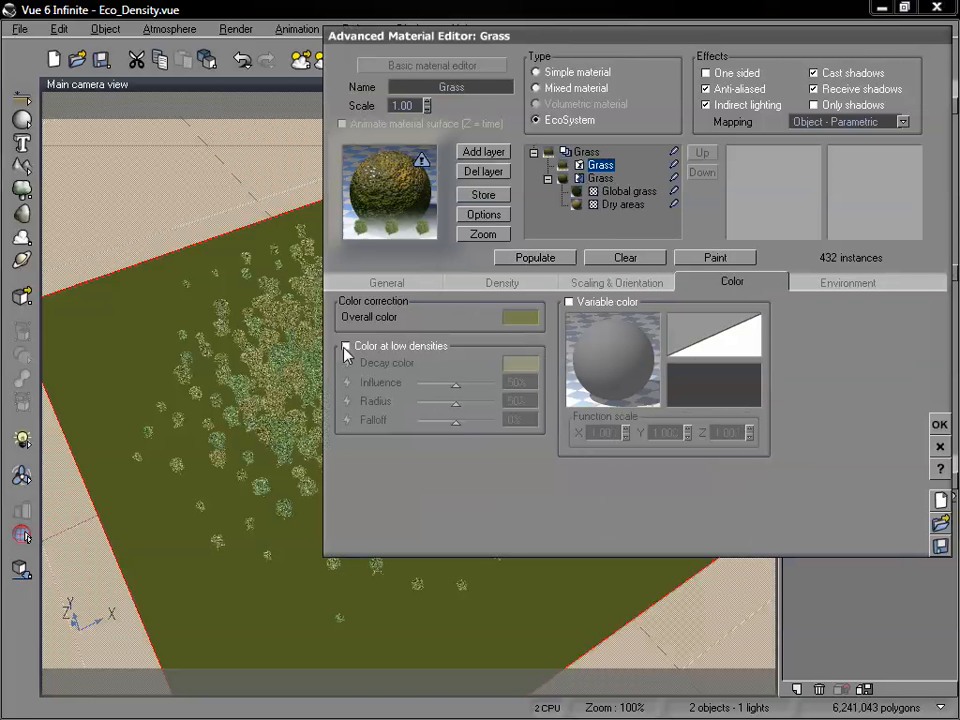
left_click_drag(535, 46, 706, 56)
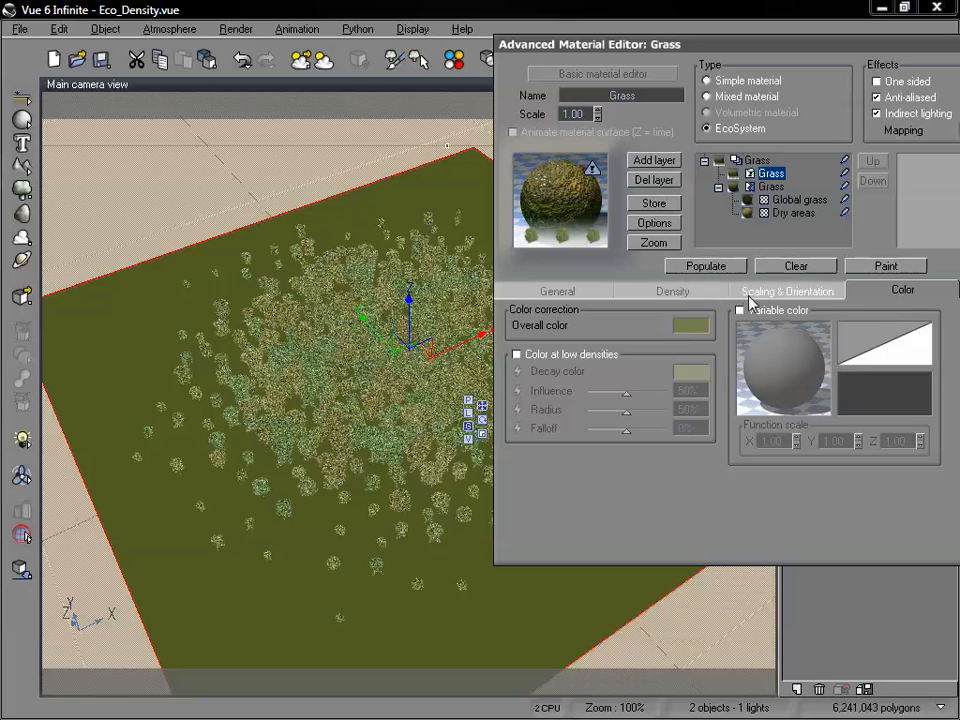
left_click(718, 293)
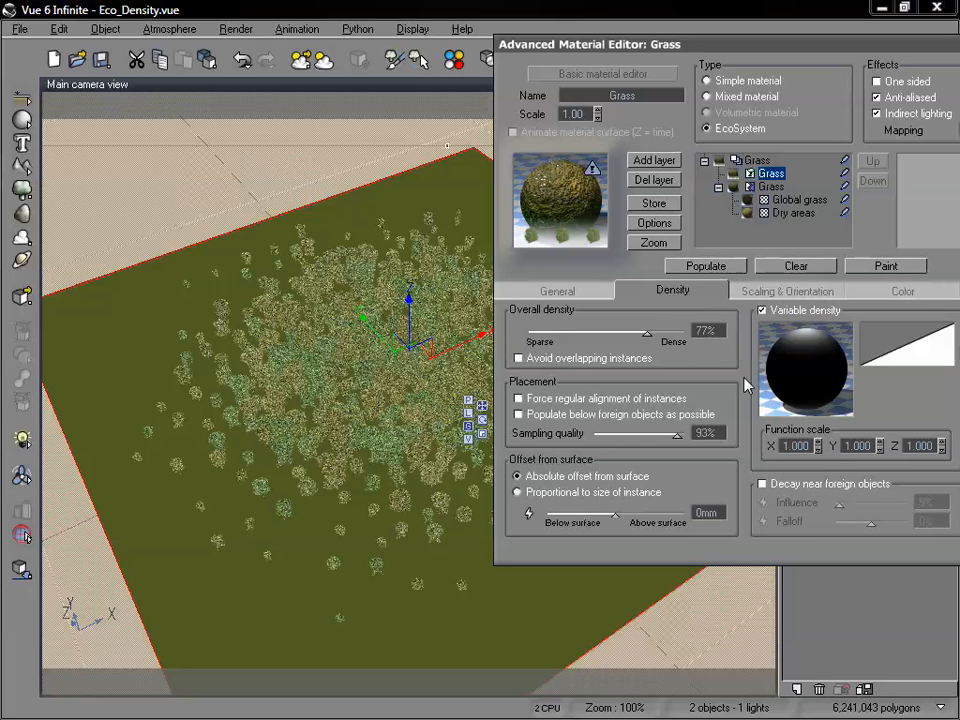
left_click(789, 290)
left_click(719, 483)
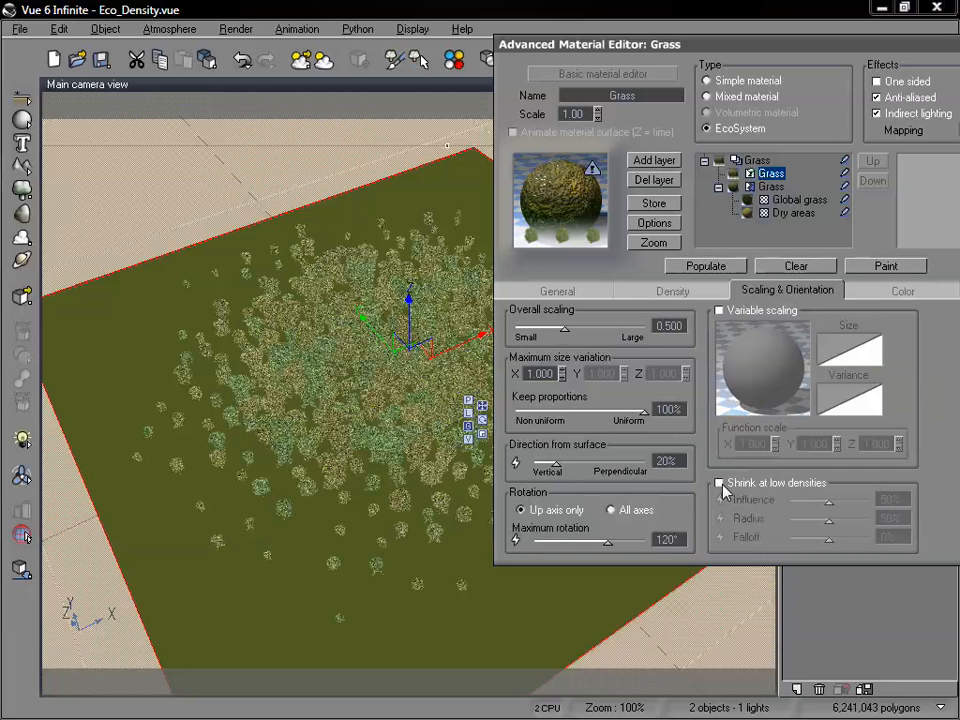
left_click(669, 265)
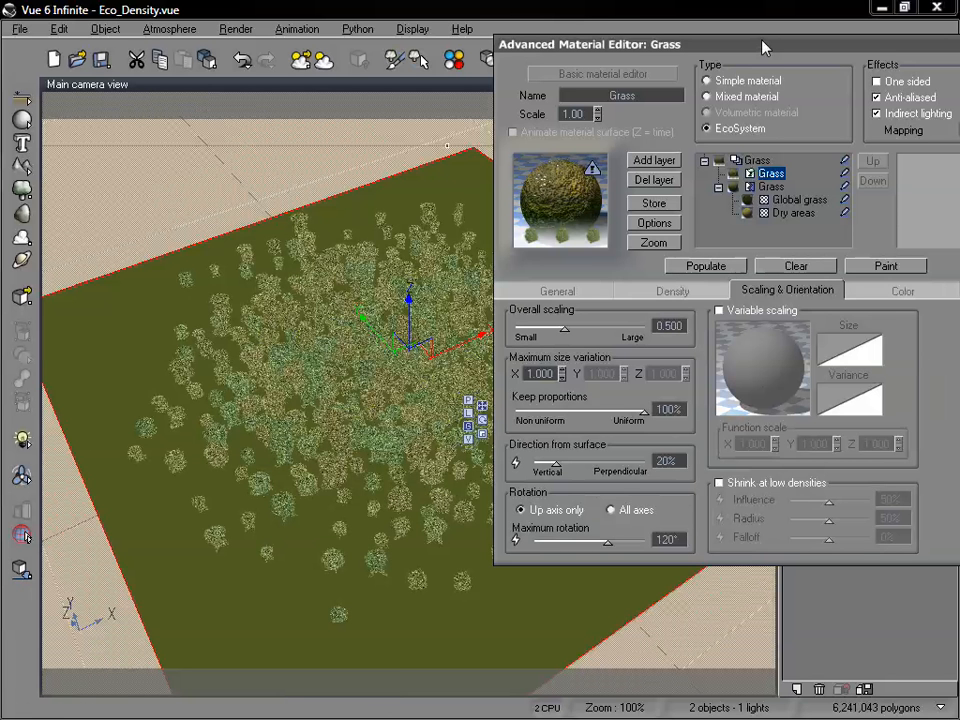
Accept the Grass material changes, deselect the plane and save the scene.
left_click_drag(764, 47, 397, 94)
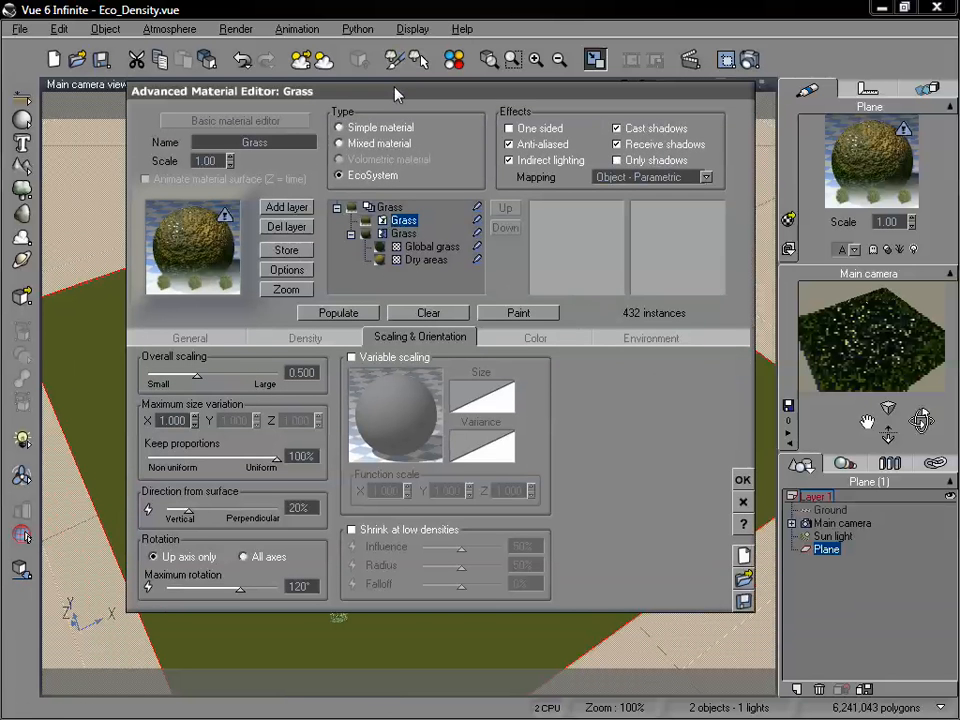
left_click(743, 479)
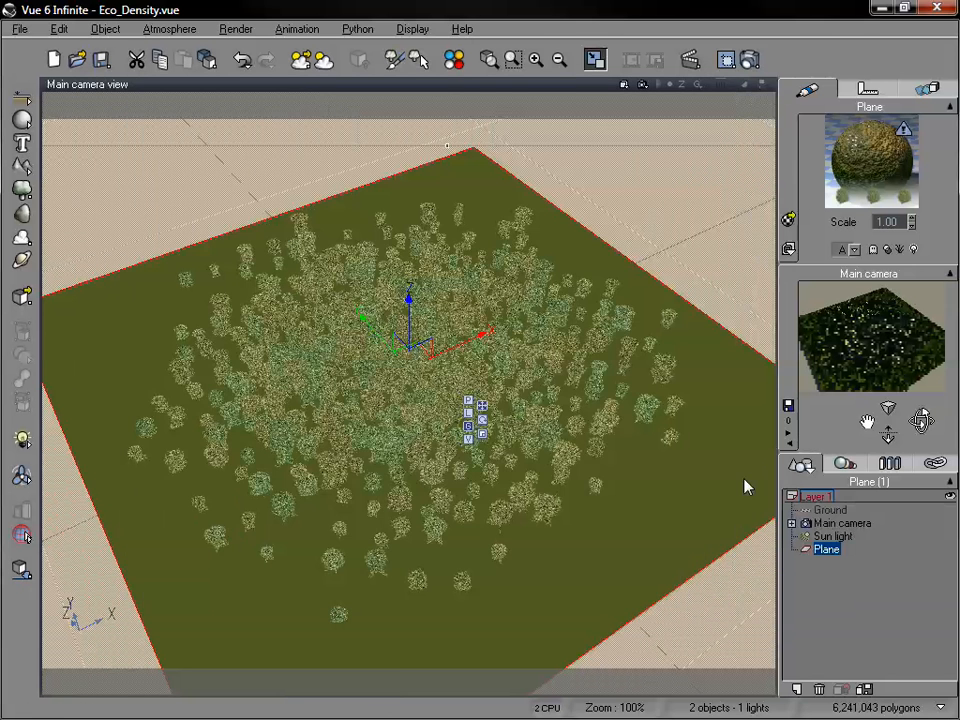
left_click(863, 574)
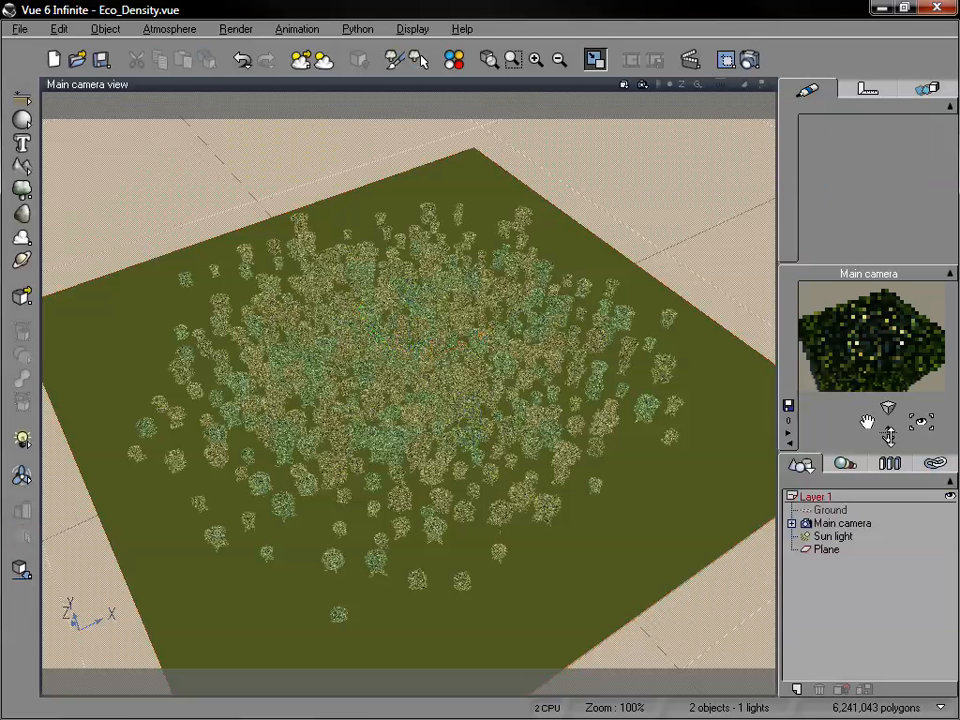
key("ctrl+s")
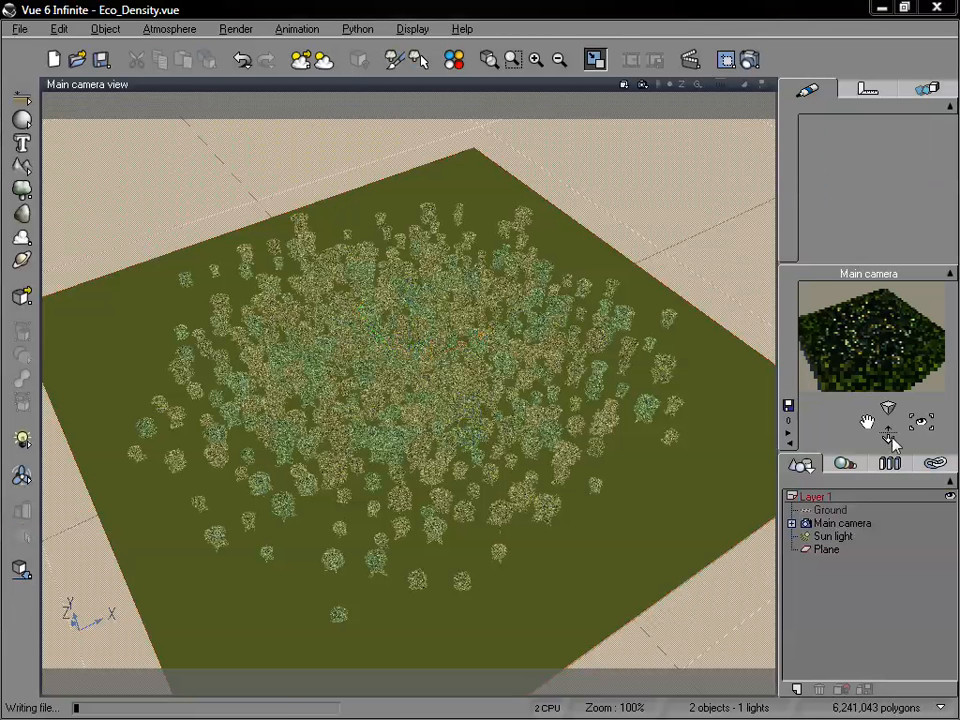
Move the main camera closer to the front trees and enlarge the camera preview.
left_click_drag(889, 433, 889, 390)
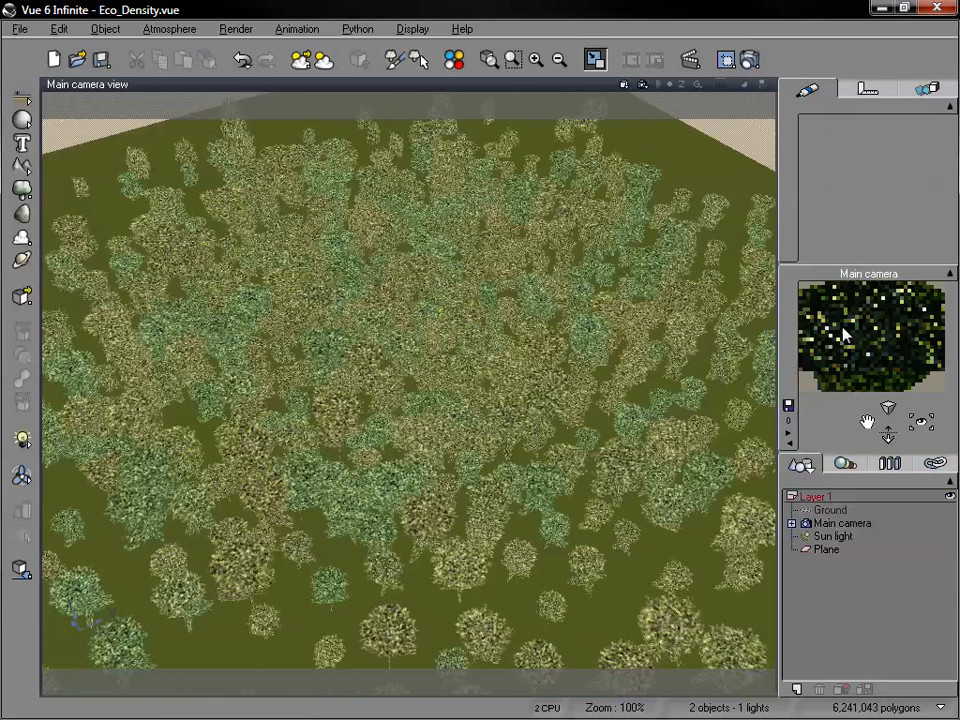
left_click_drag(779, 336, 737, 349)
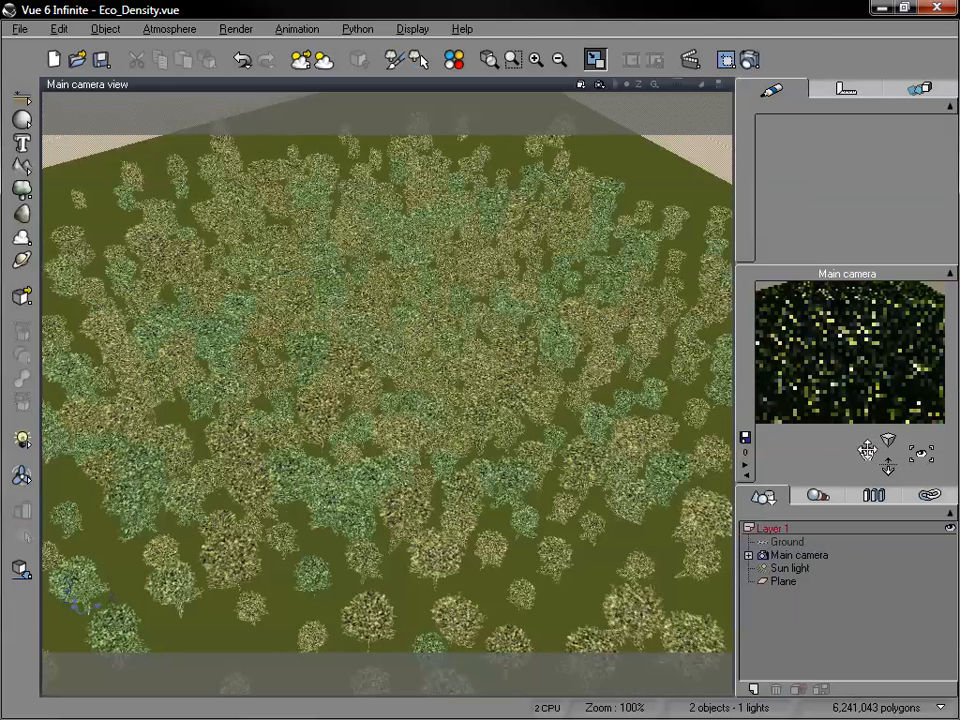
left_click_drag(866, 451, 888, 460)
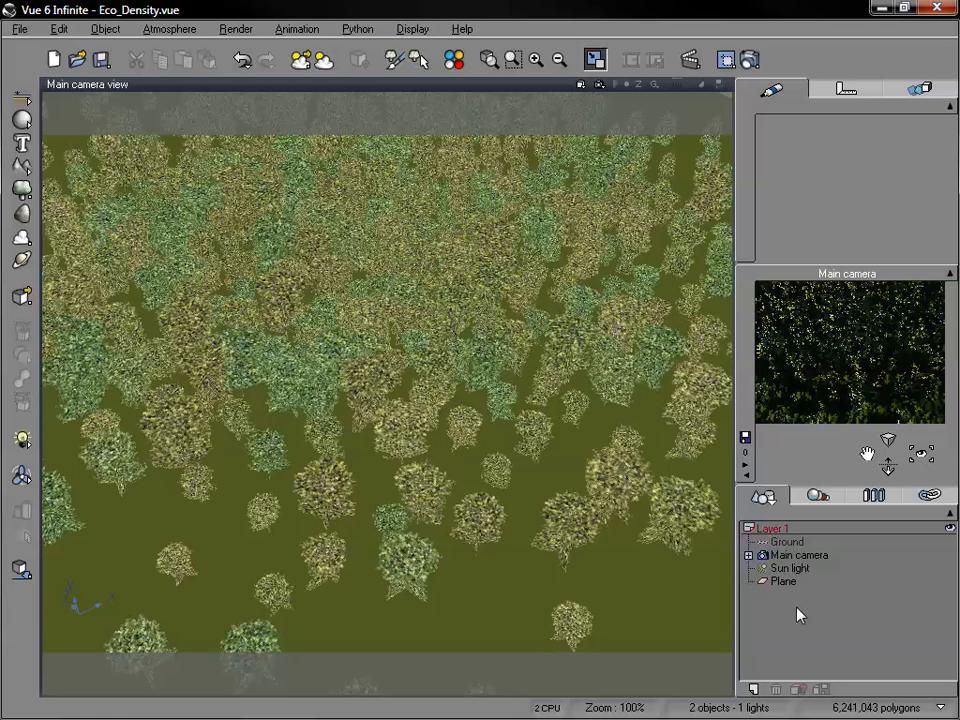
Edit the plane's Grass material and enable color at low densities for the EcoSystem layer.
left_click(788, 581)
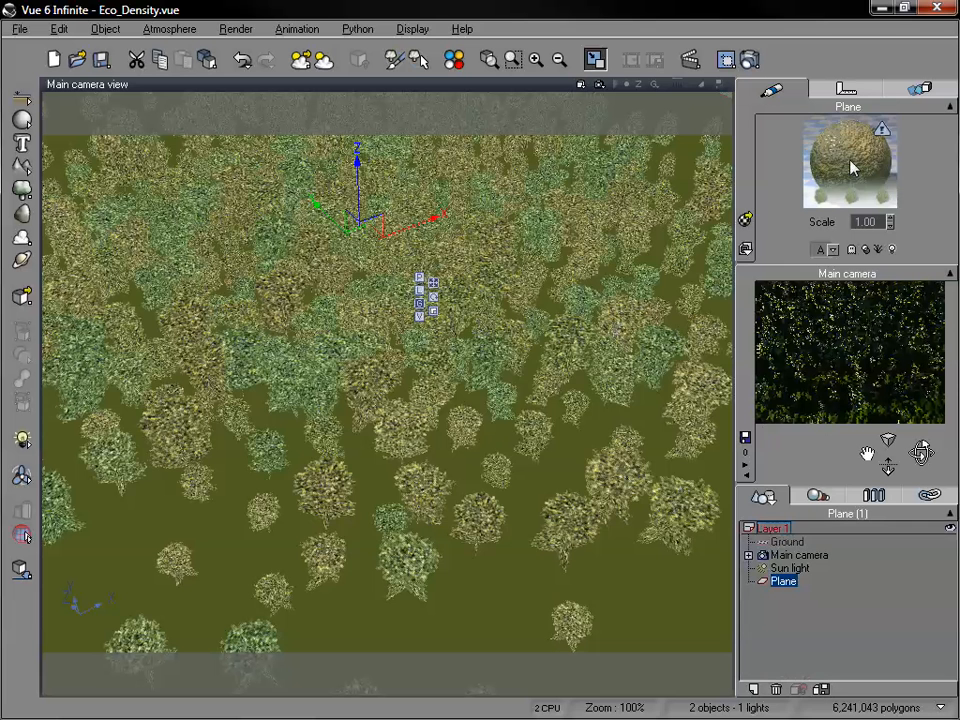
double_click(850, 167)
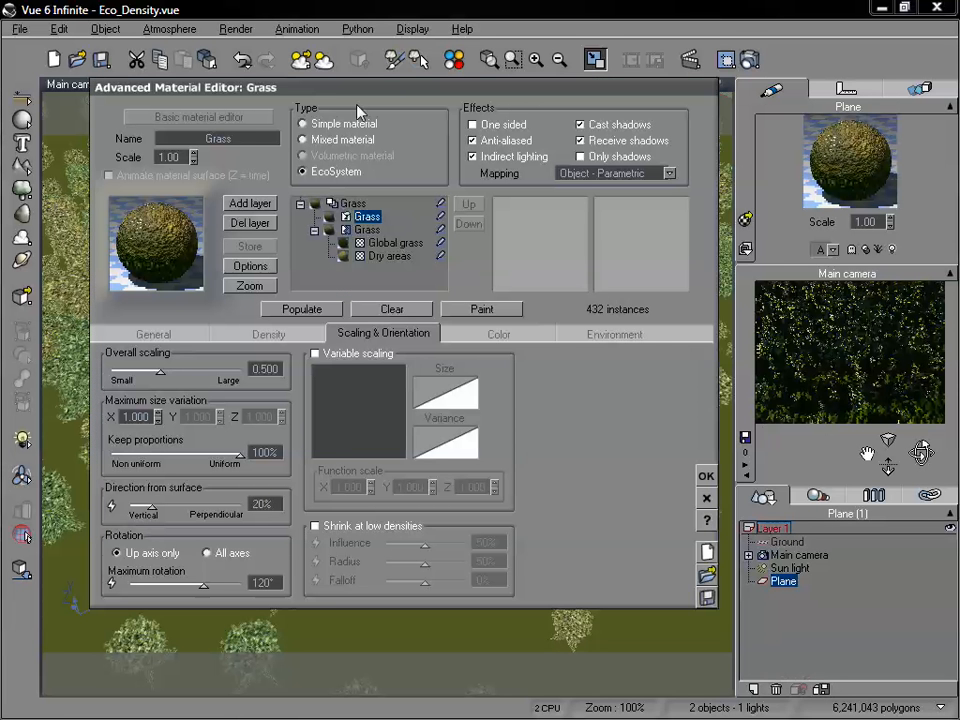
left_click_drag(382, 88, 416, 78)
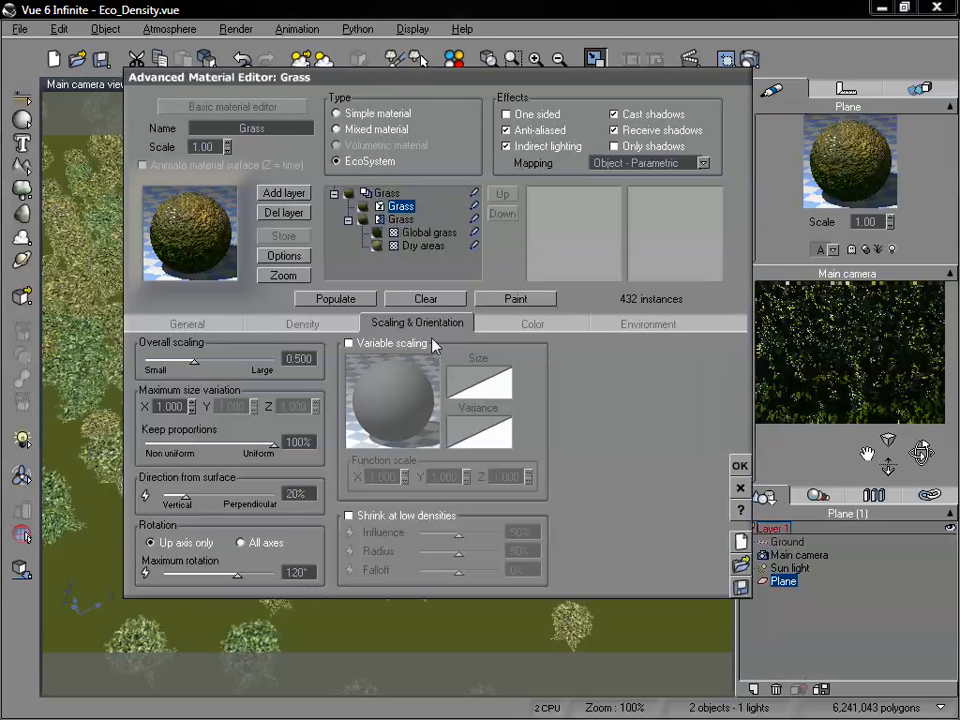
left_click(535, 324)
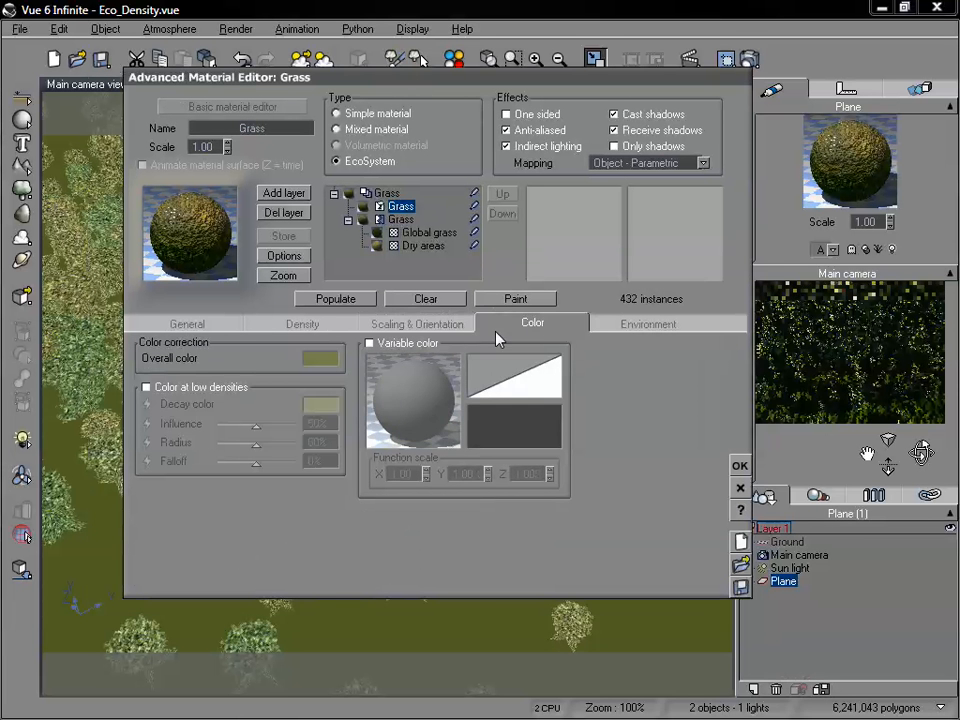
left_click(147, 387)
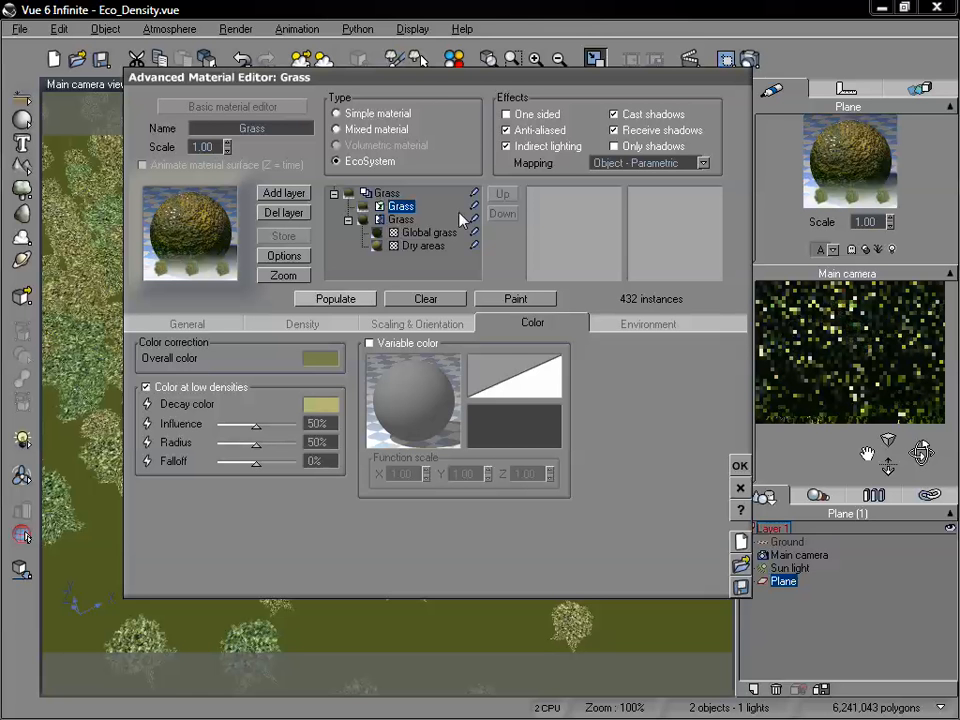
Set the low-density decay color to a dark olive of RGB 72, 71, 49 and repopulate the EcoSystem.
left_click_drag(434, 86, 474, 79)
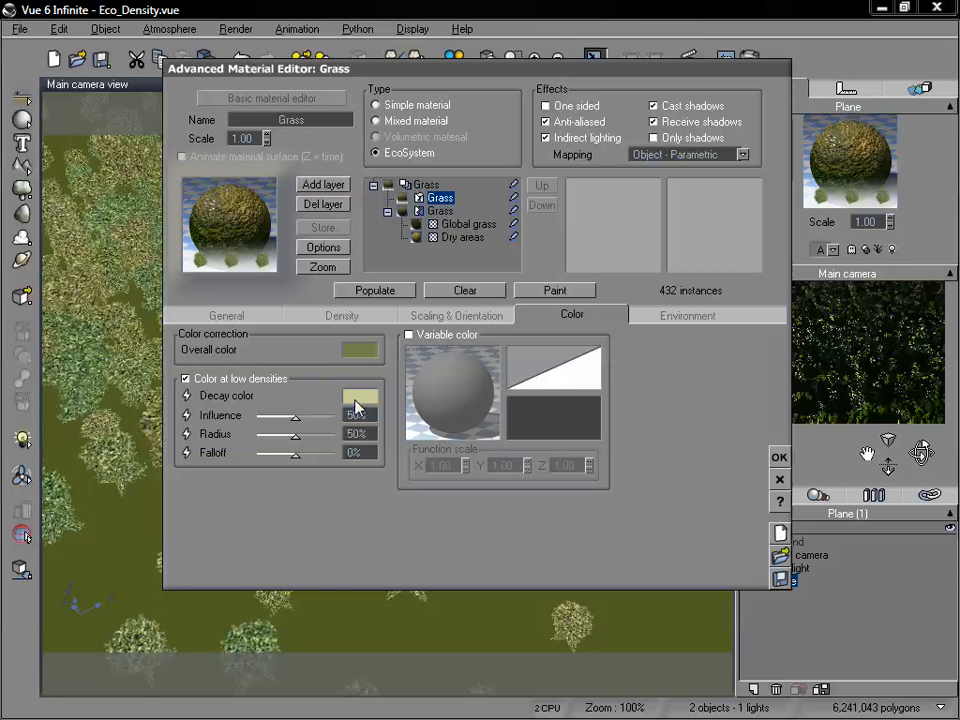
left_click(358, 399)
left_click_drag(331, 416, 332, 449)
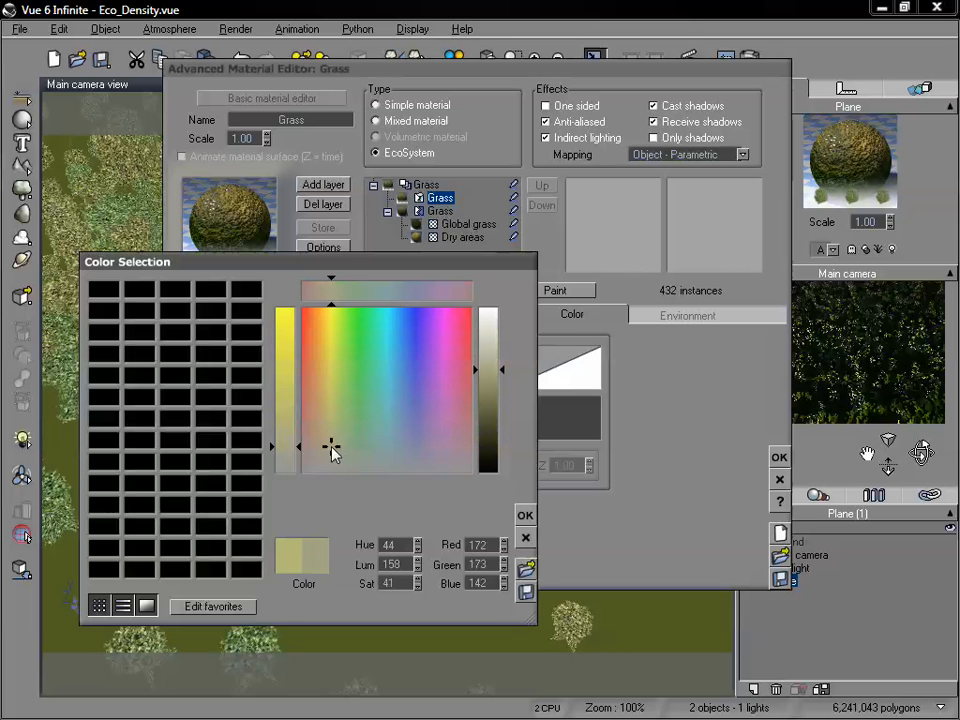
left_click(323, 432)
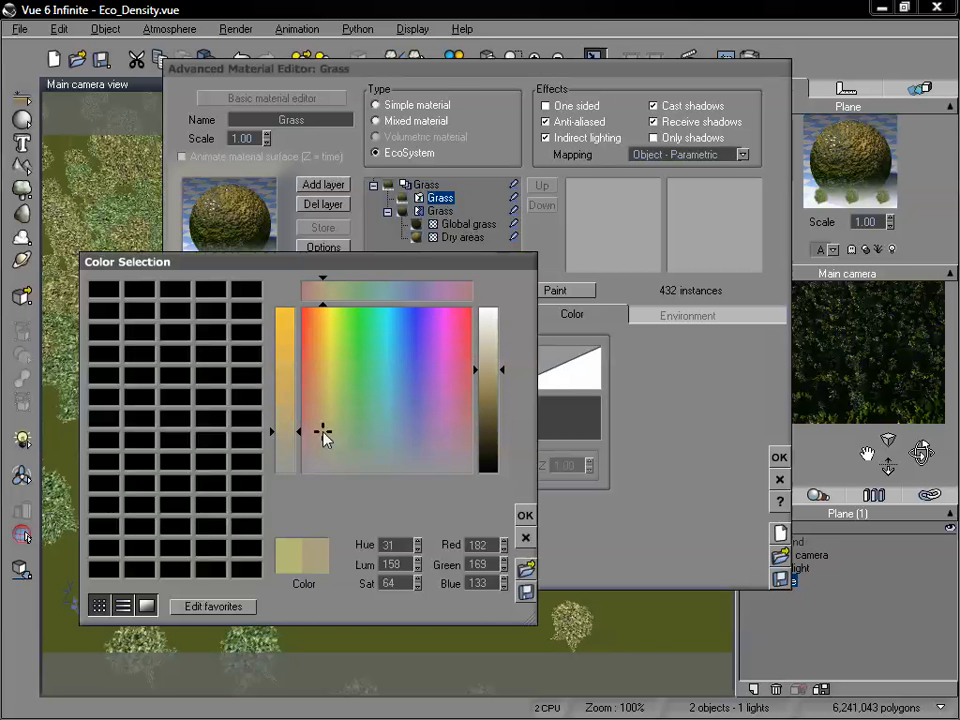
left_click_drag(494, 413, 497, 427)
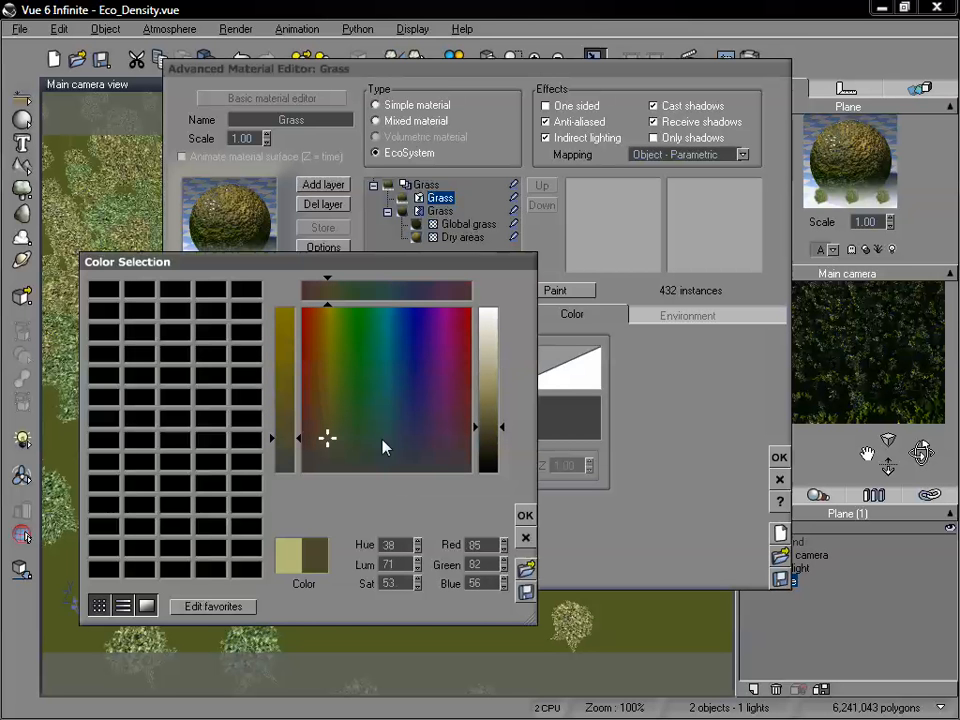
mouse_move(326, 438)
left_mouse_down()
mouse_move(334, 452)
mouse_move(329, 442)
left_mouse_up()
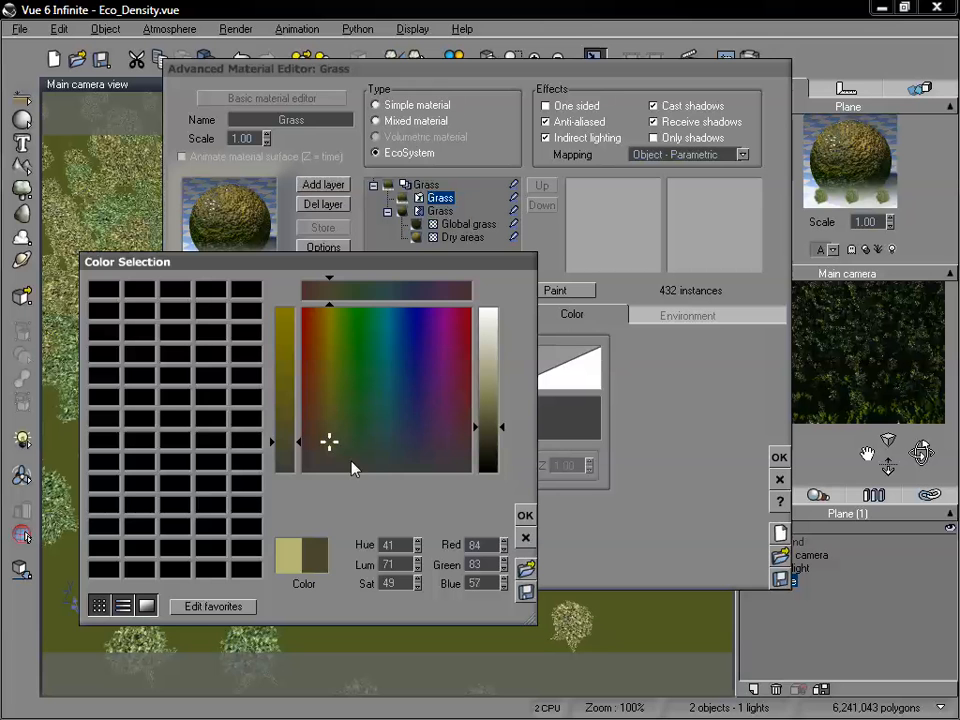
left_click(525, 515)
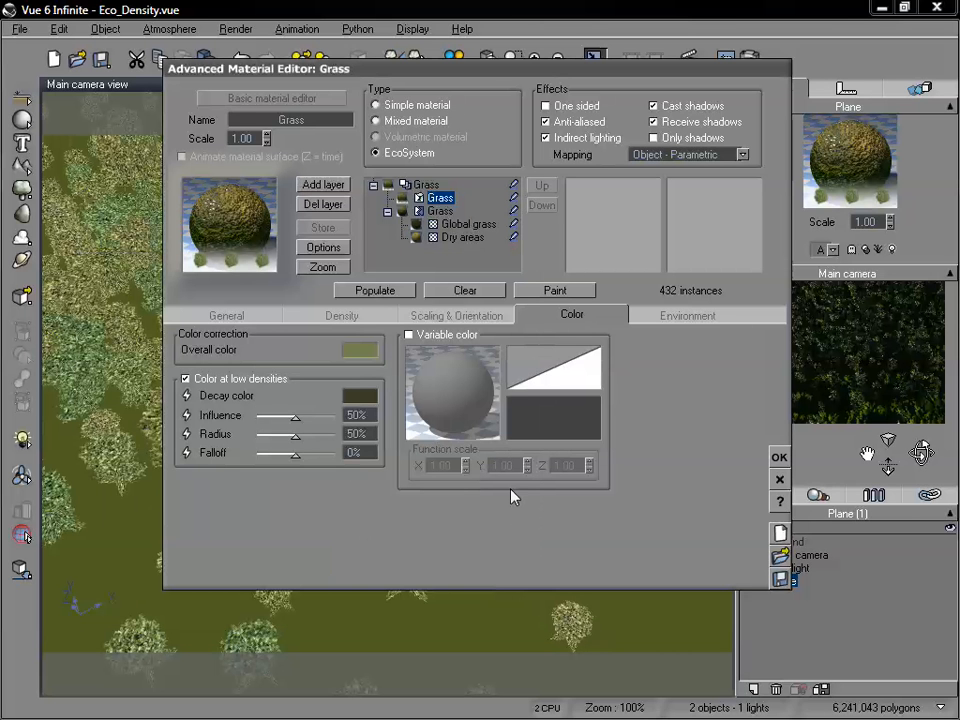
left_click(376, 288)
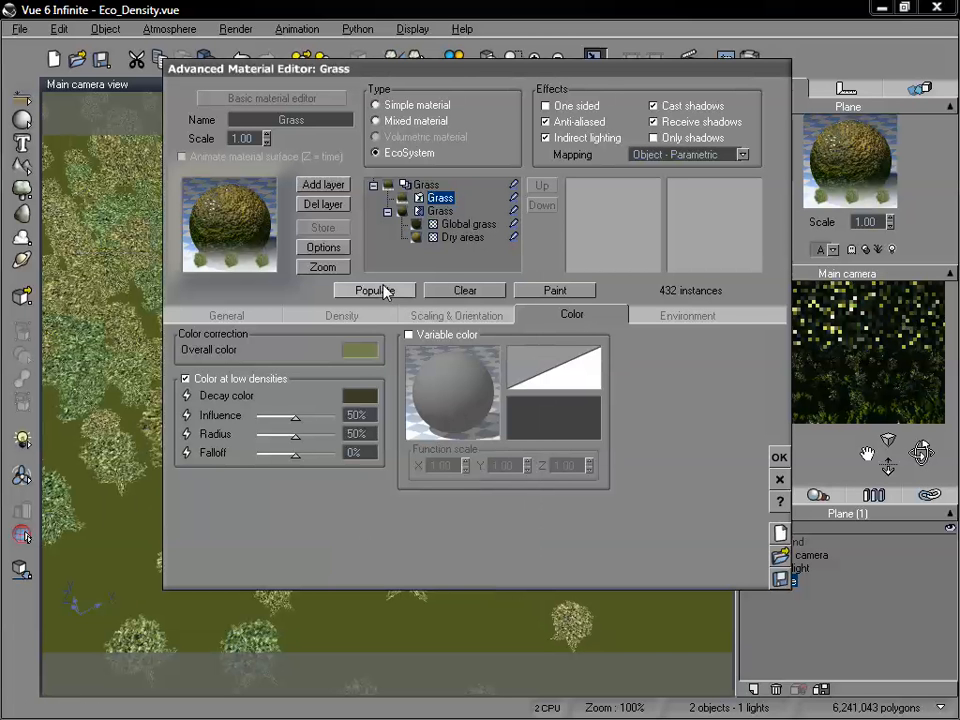
Set the low-density color influence to 100% and its radius to 74%, repopulating the EcoSystem after each change.
left_click_drag(597, 79, 406, 90)
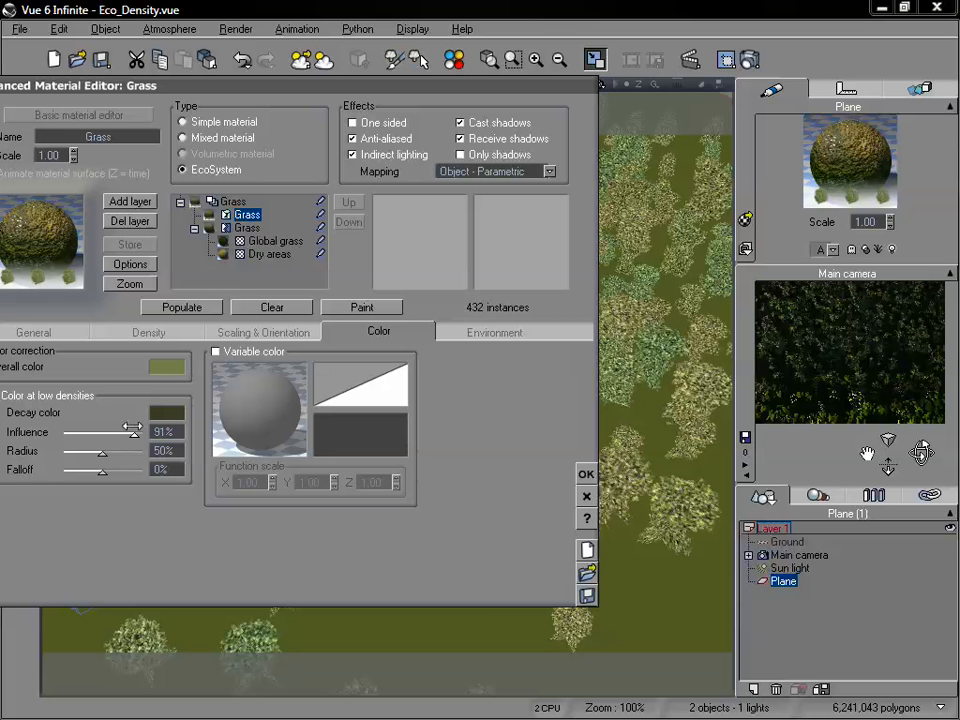
left_click_drag(100, 431, 141, 431)
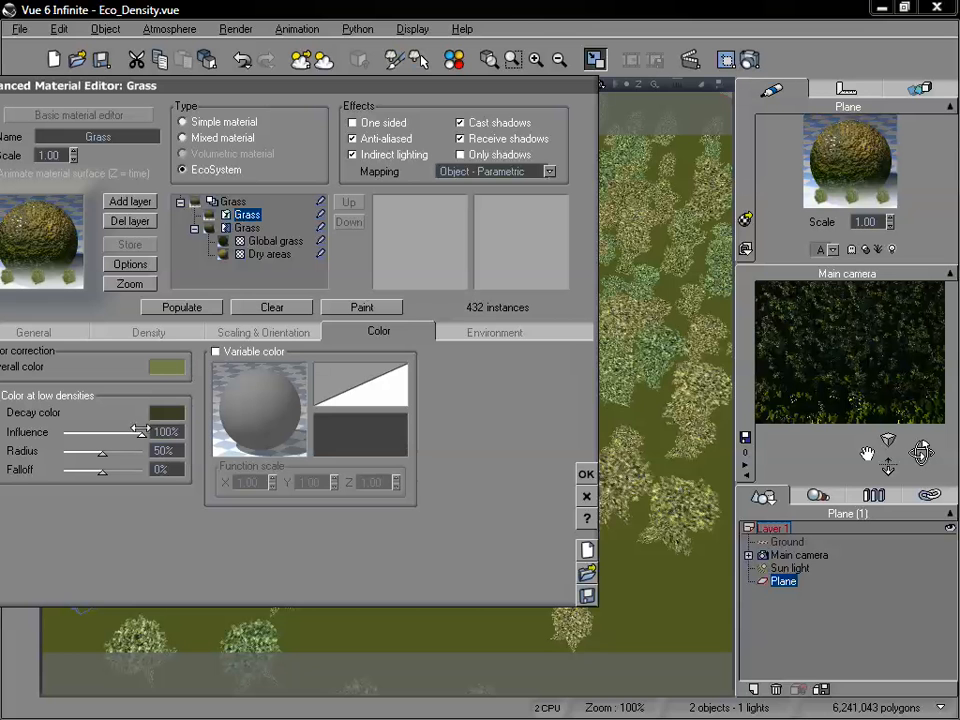
left_click(199, 311)
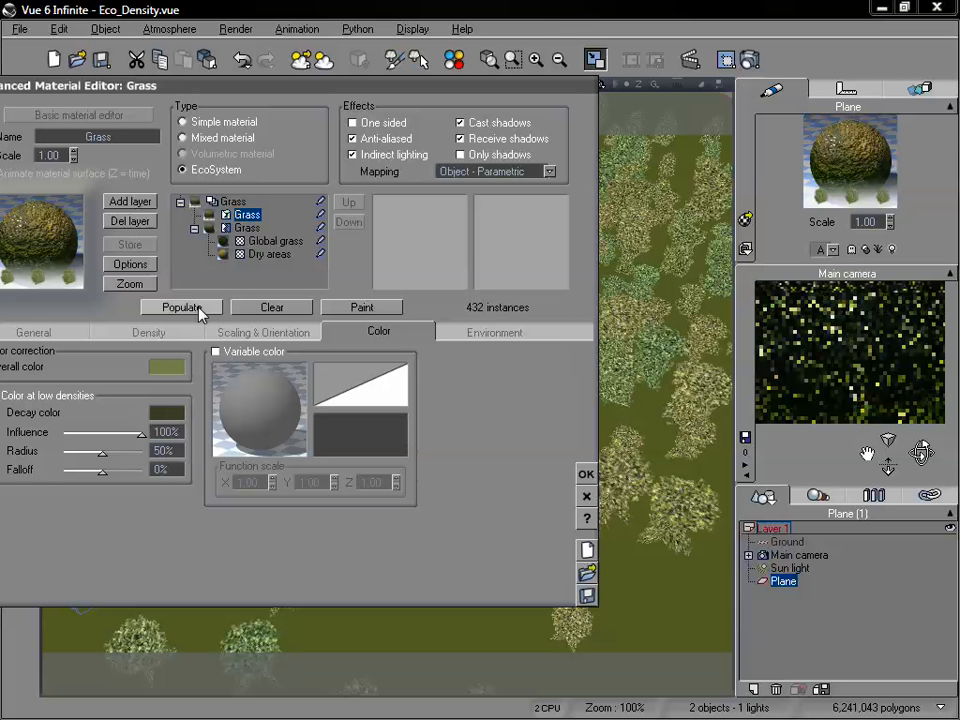
left_click_drag(102, 452, 124, 457)
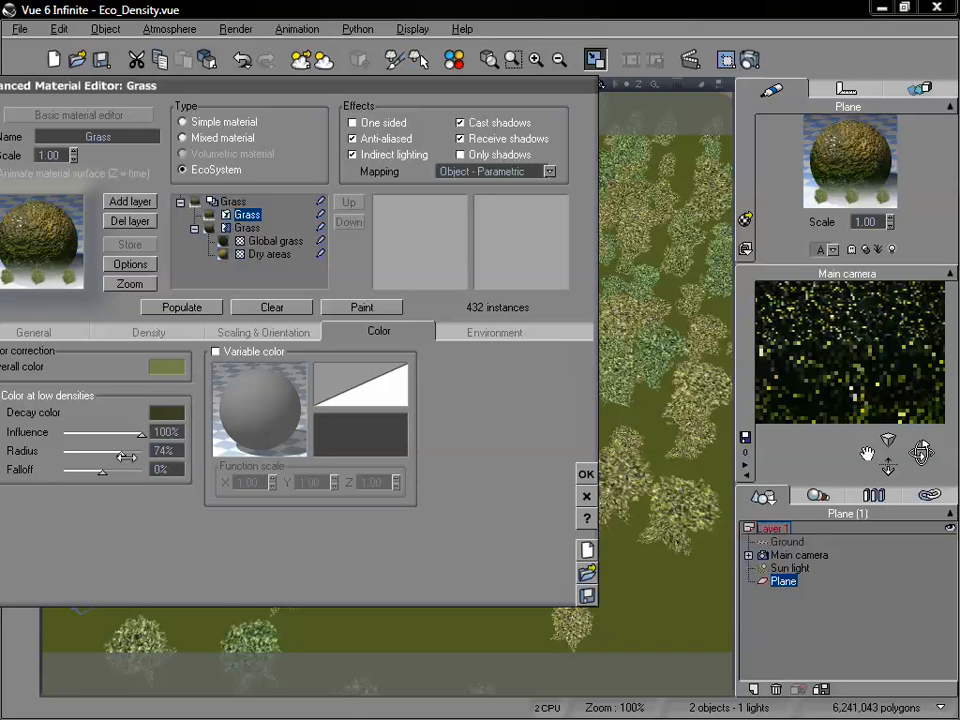
left_click(189, 312)
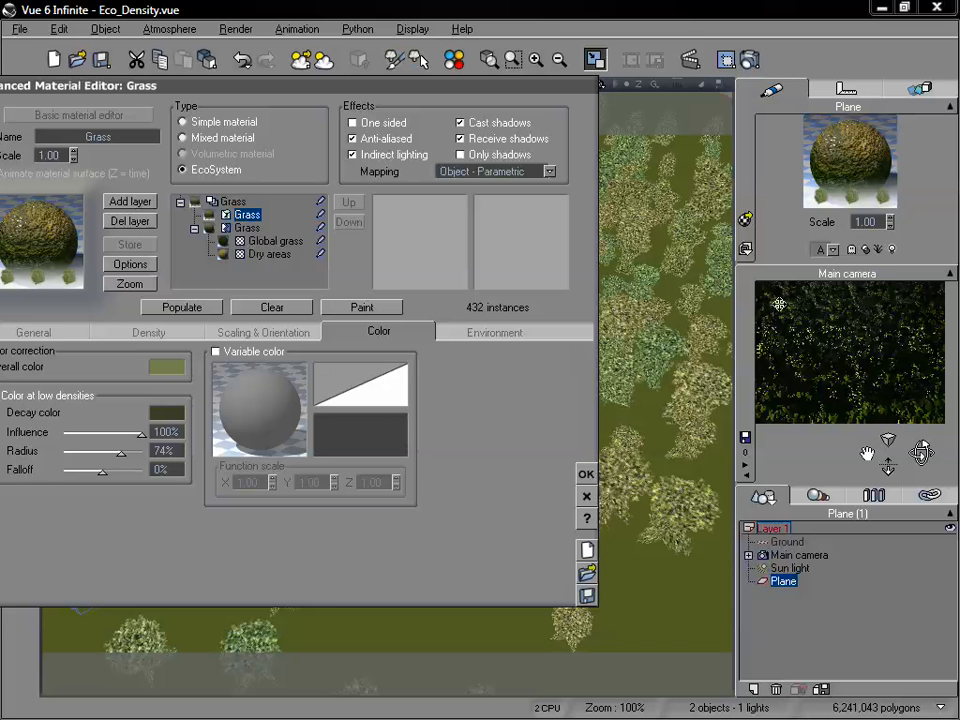
Set the low-density decay color to a bright blue and repopulate the EcoSystem.
left_click(281, 418)
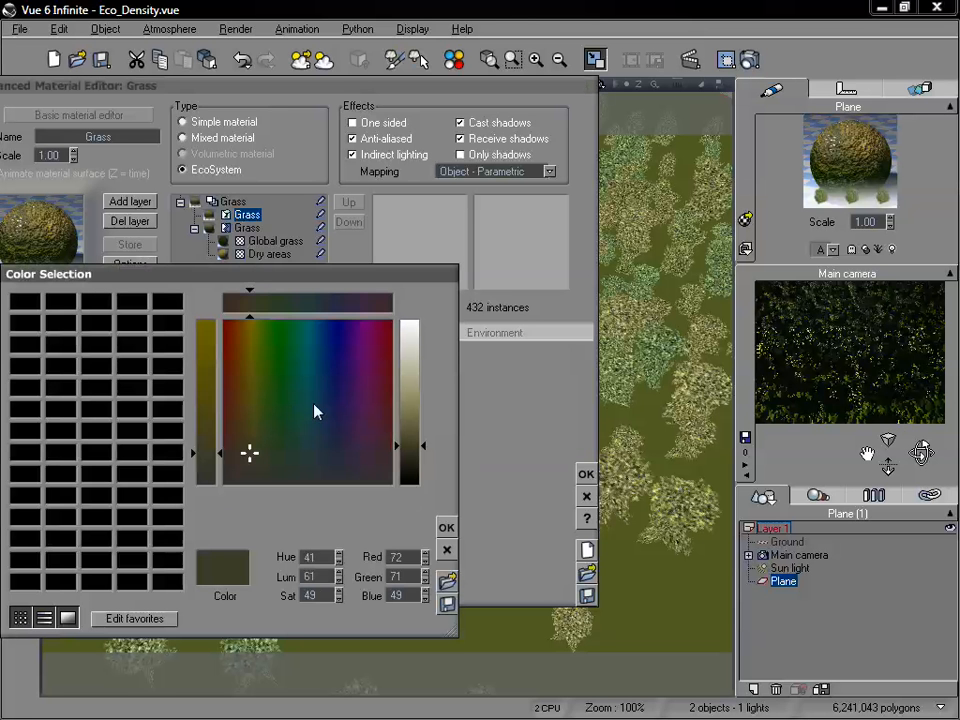
left_click(339, 351)
left_click(429, 421)
left_click(415, 403)
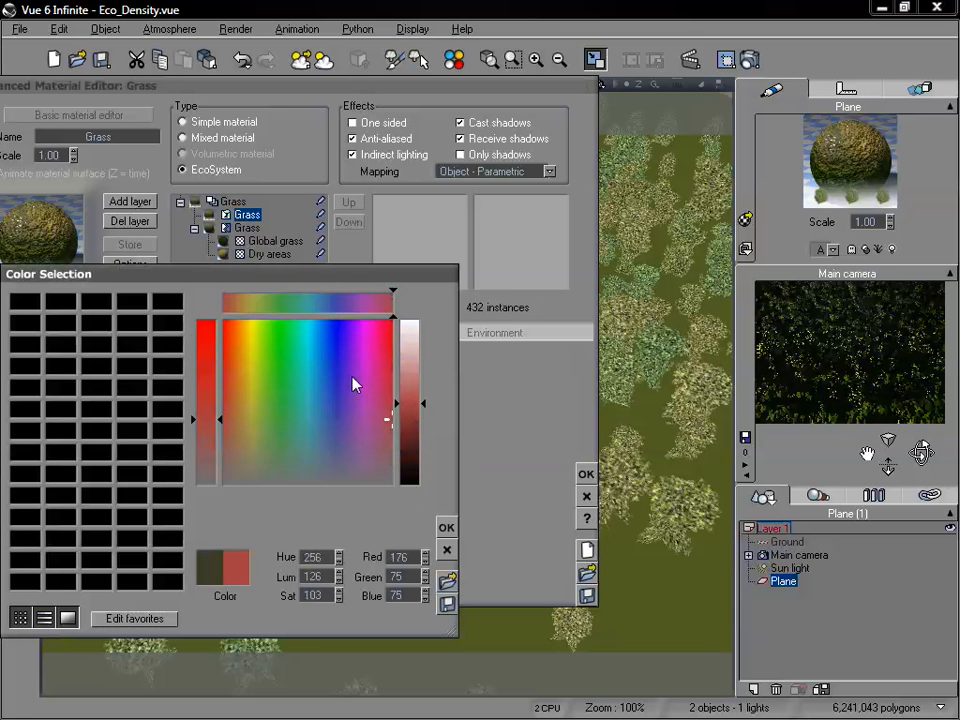
left_click(334, 340)
left_click(447, 534)
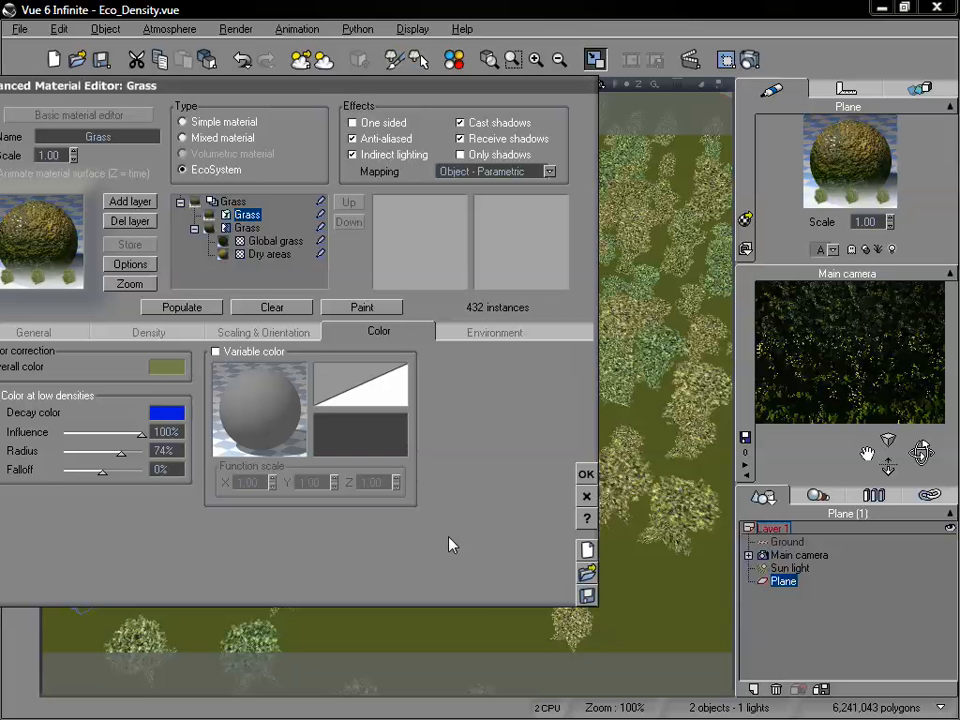
left_click(172, 307)
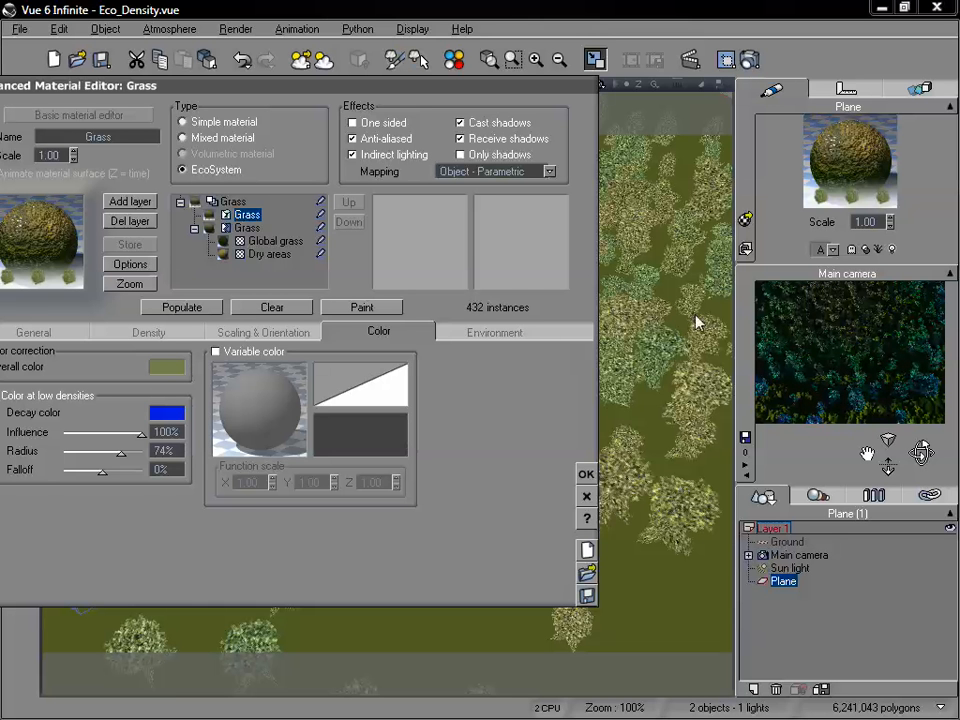
Set the EcoSystem layer's overall color to a bright red of RGB 242, 6, 14 and repopulate it.
left_click_drag(325, 88, 471, 128)
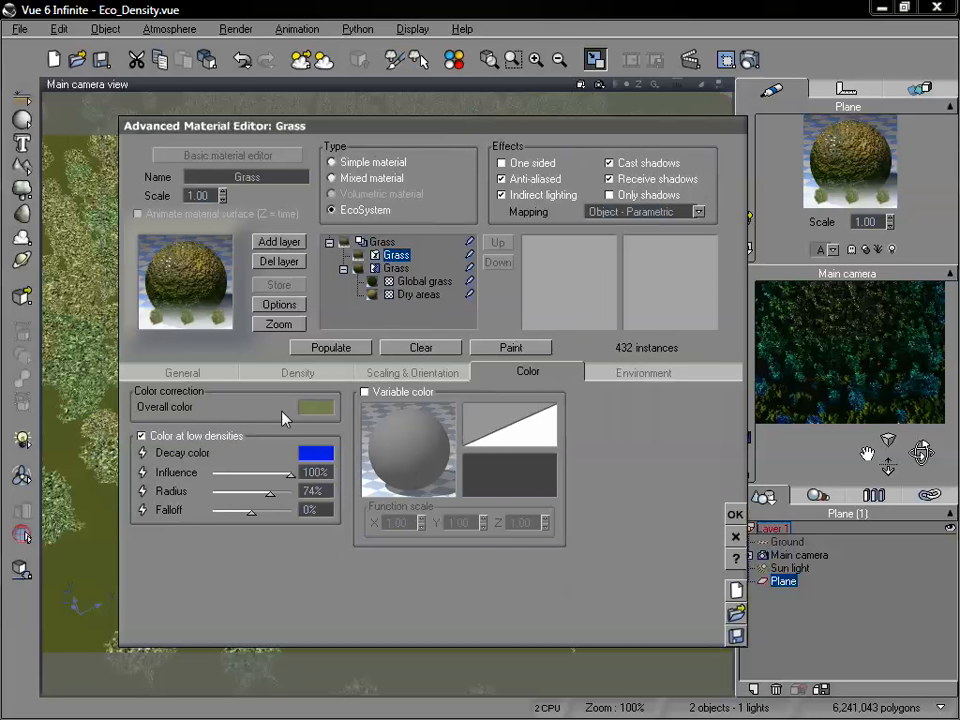
left_click(335, 405)
left_click(432, 319)
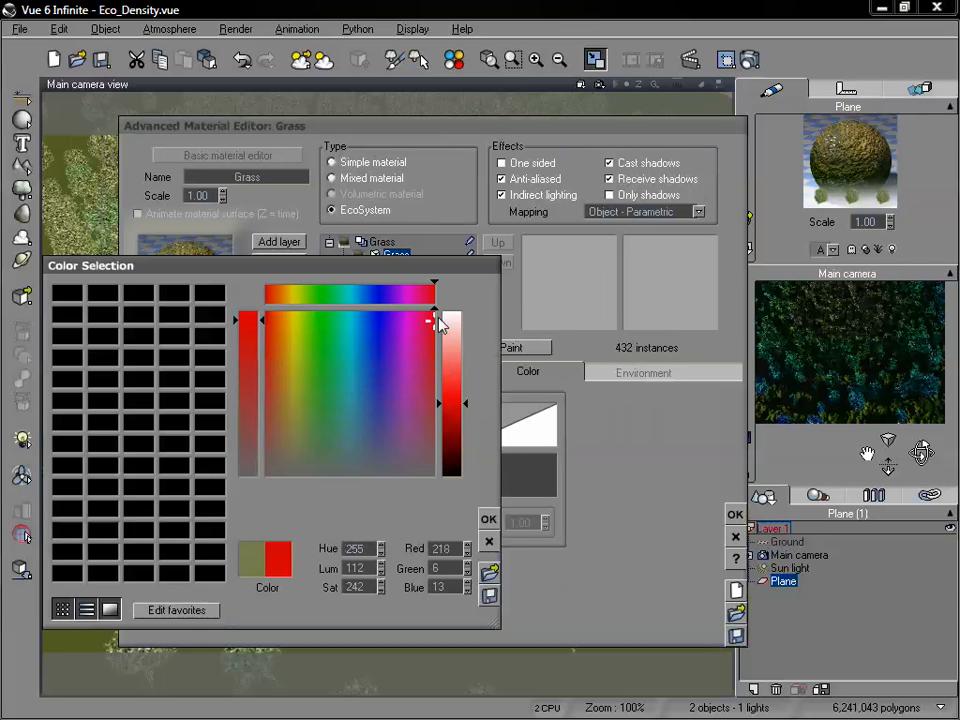
left_click(453, 409)
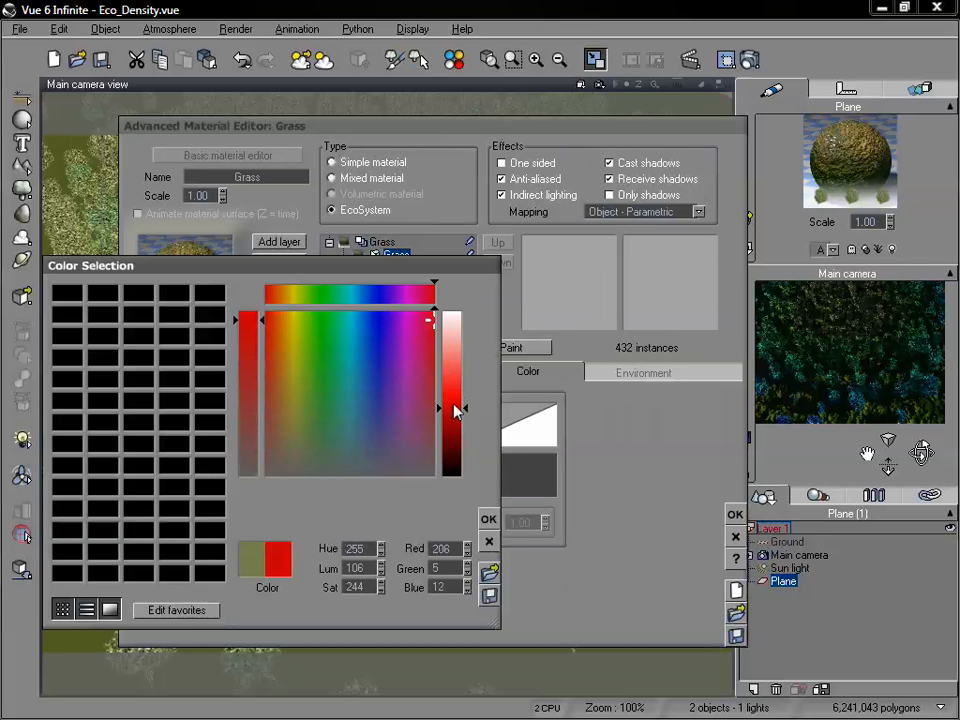
left_click(488, 518)
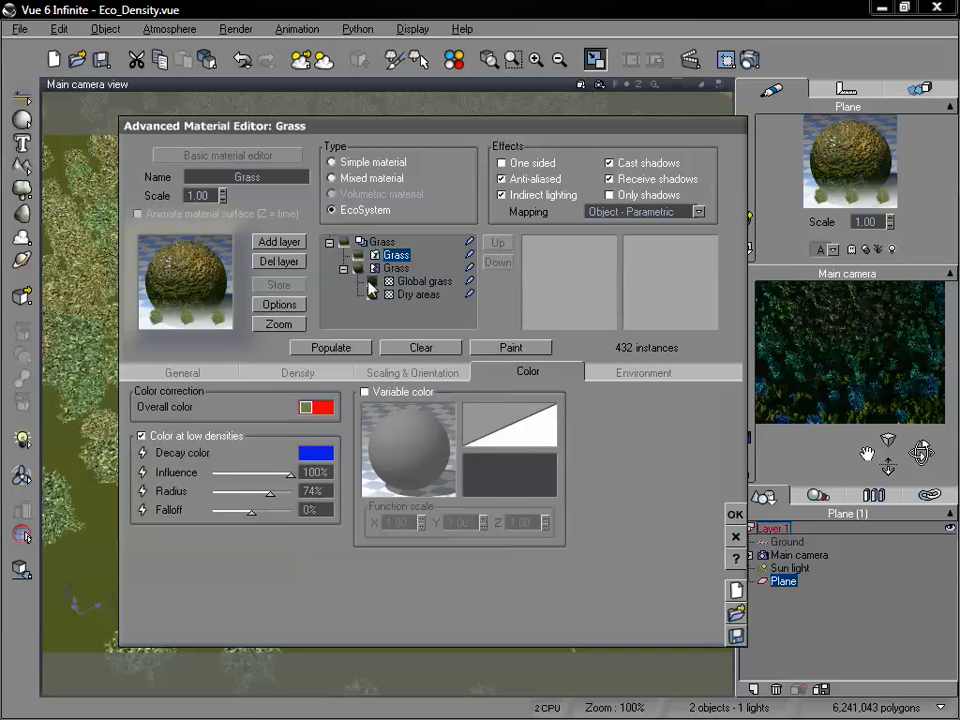
left_click(345, 350)
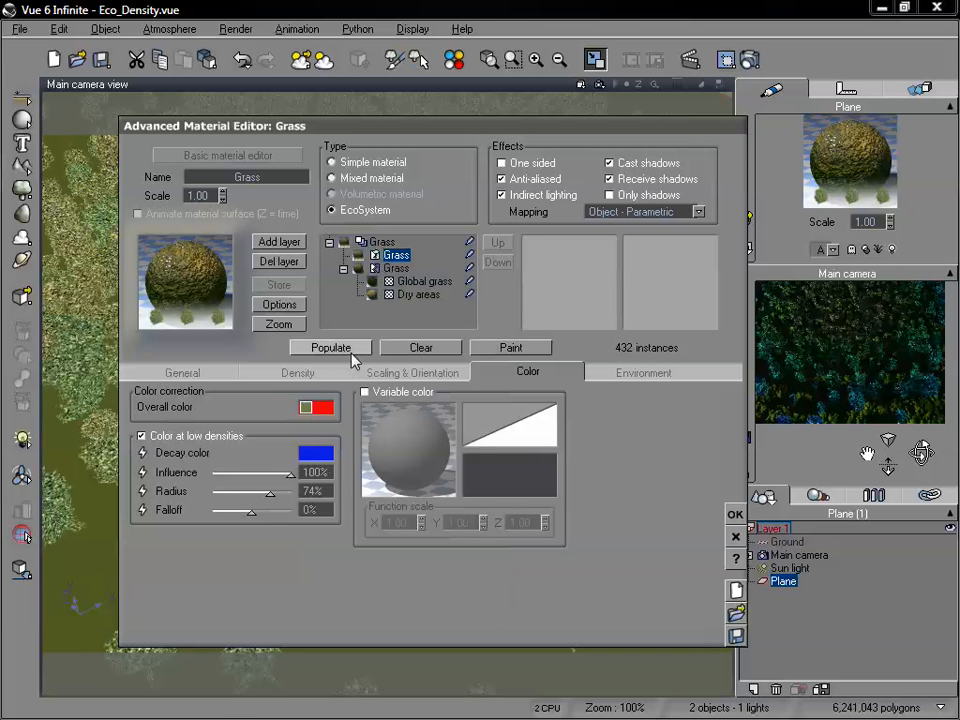
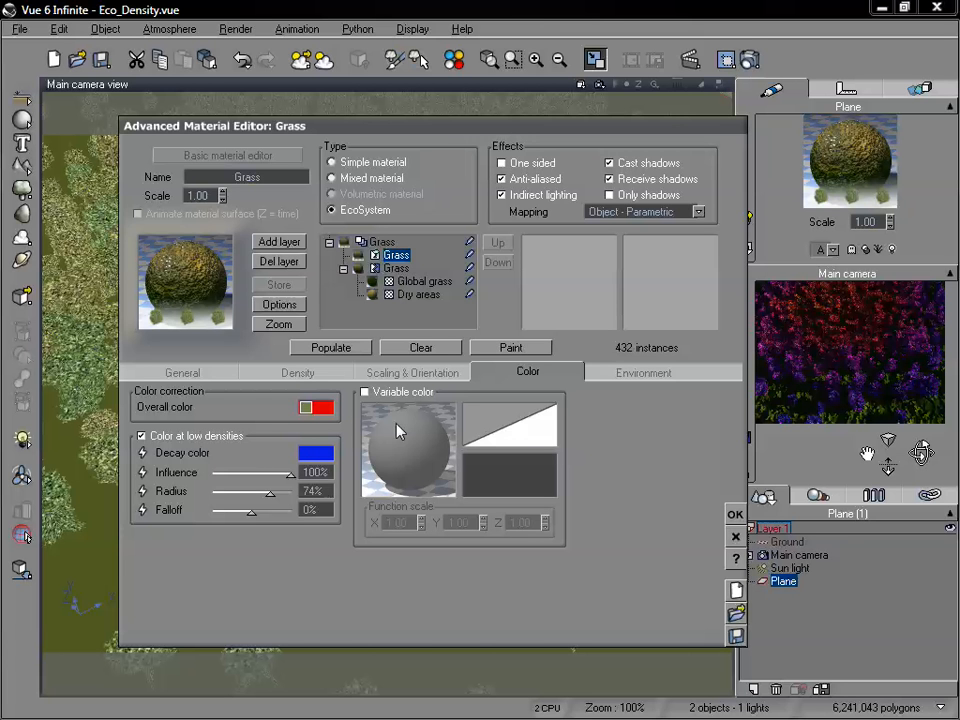
Reset the EcoSystem layer's overall color to its default.
right_click(318, 407)
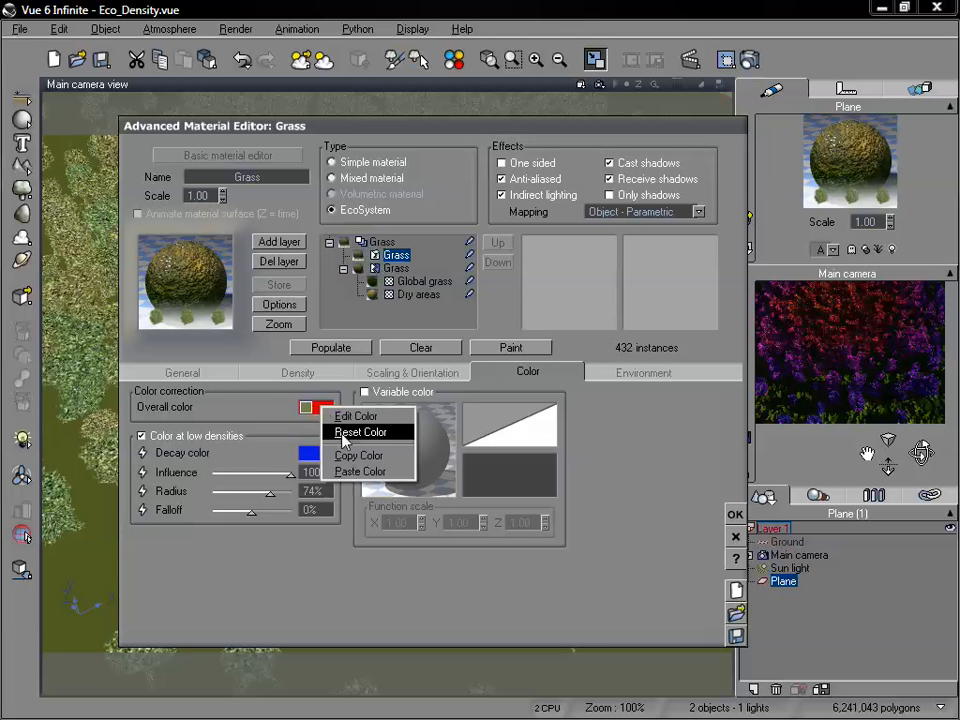
left_click(344, 433)
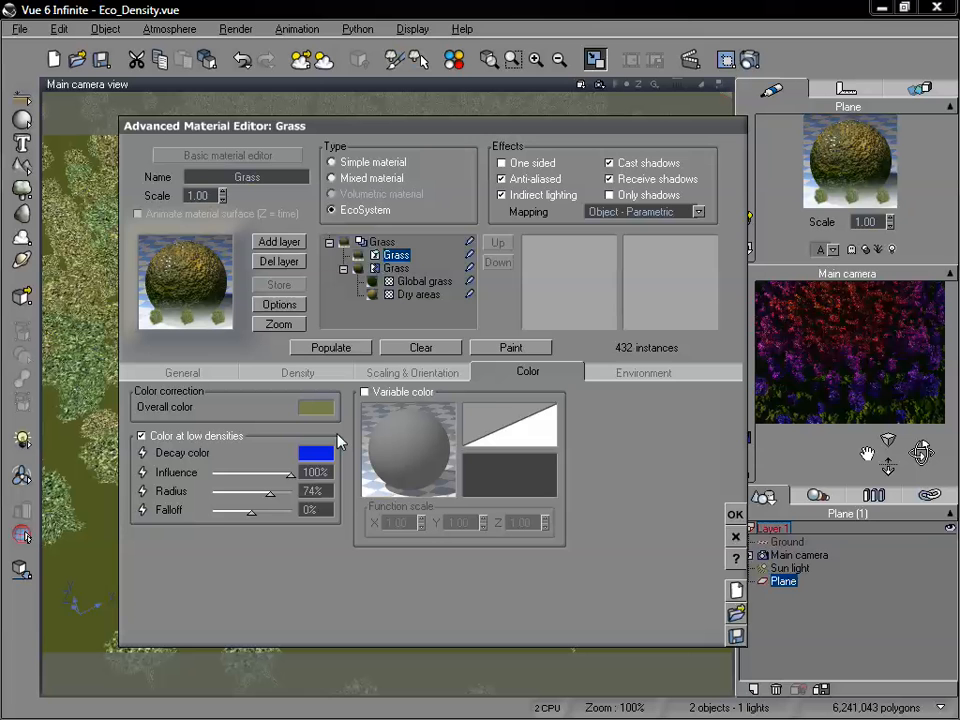
left_click(413, 374)
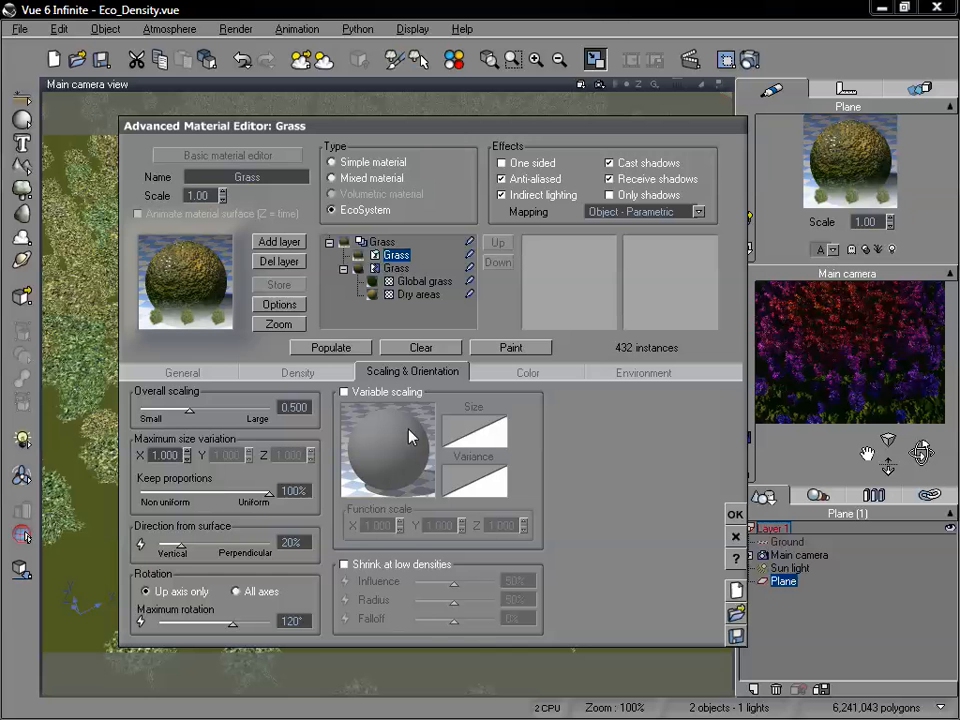
left_click(528, 371)
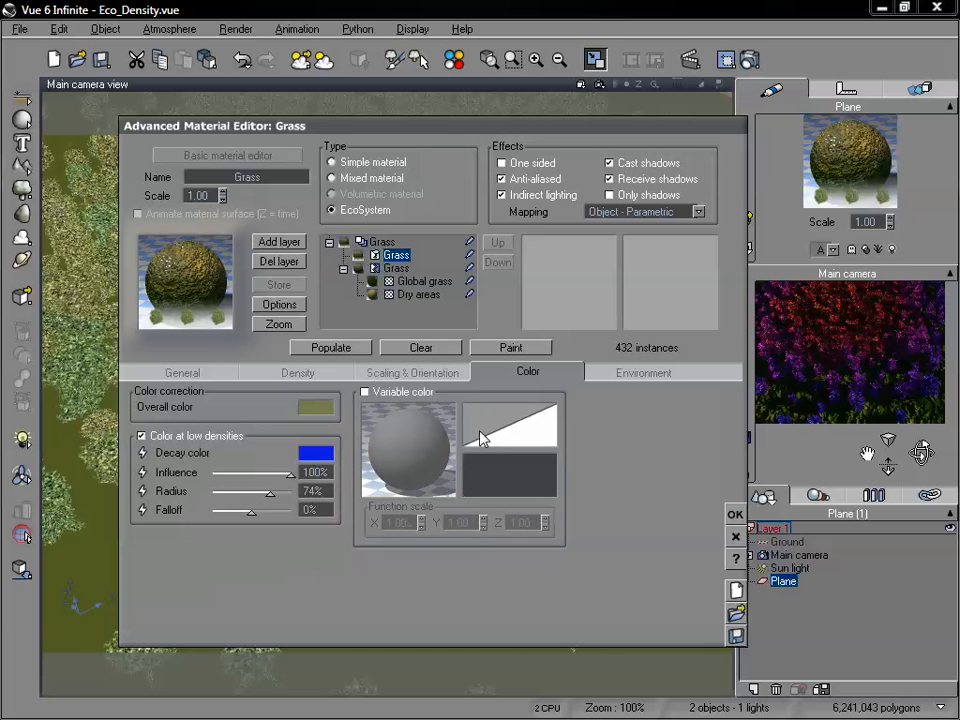
left_click(413, 372)
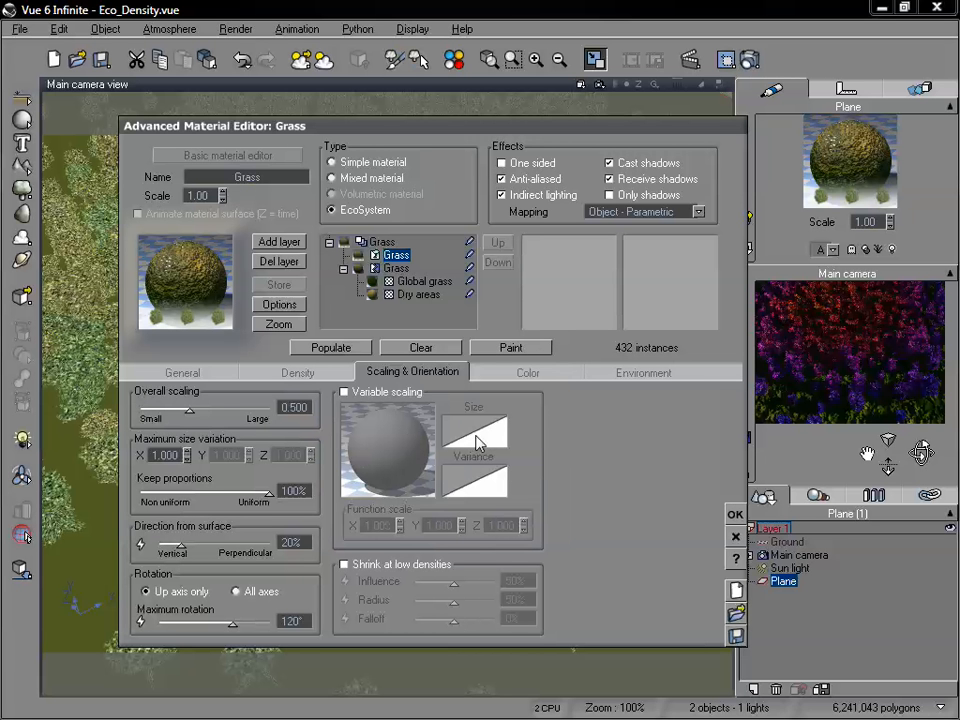
Turn off variable density for the EcoSystem layer and repopulate it.
left_click(300, 372)
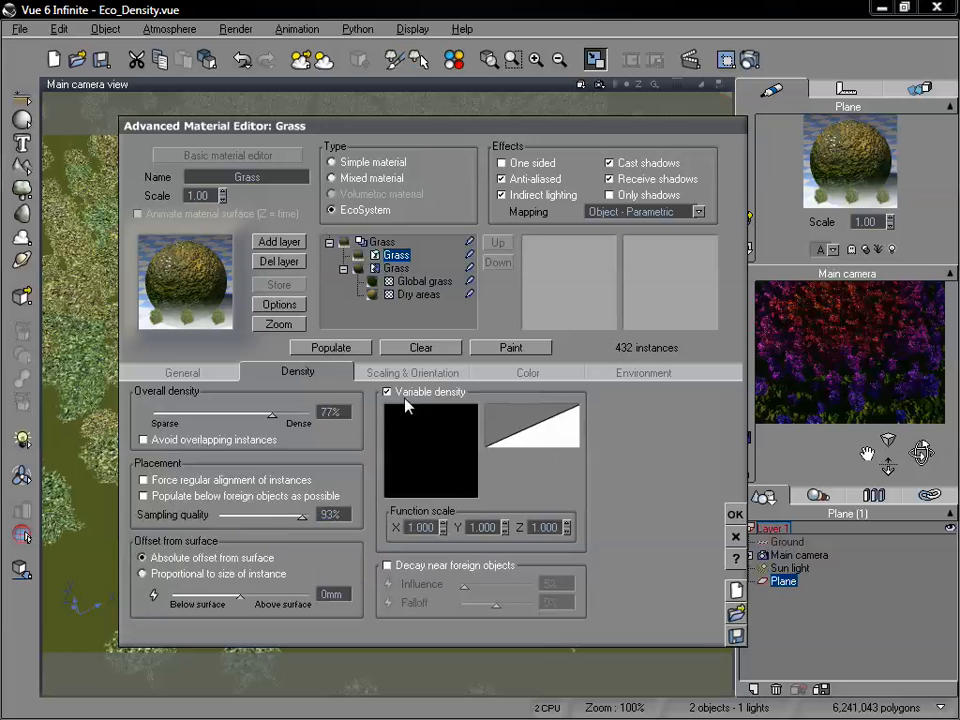
left_click(388, 393)
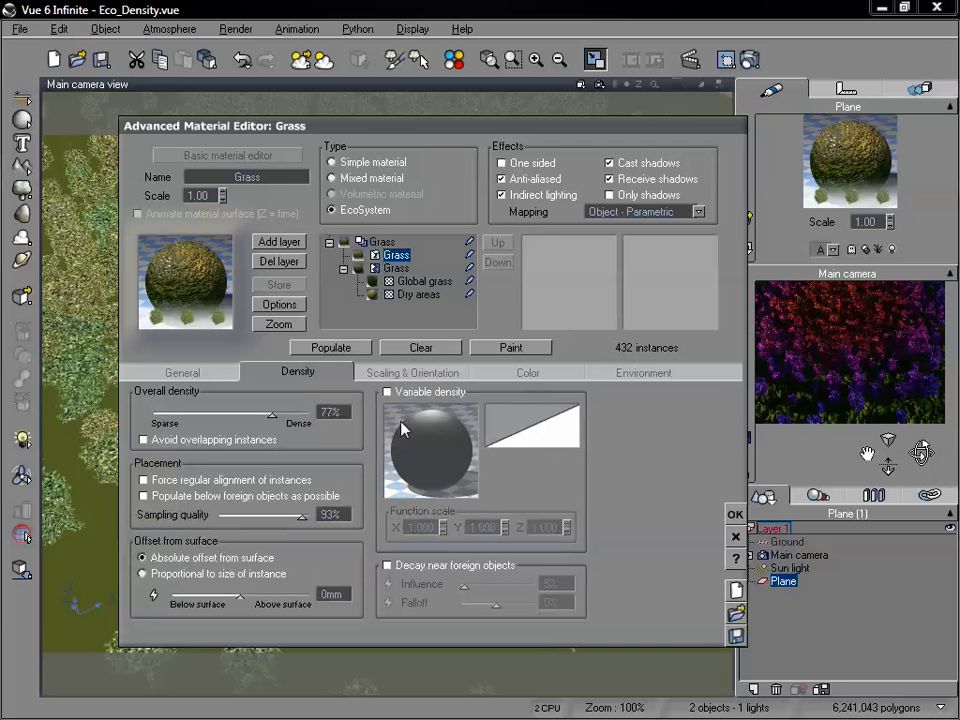
left_click_drag(411, 128, 491, 104)
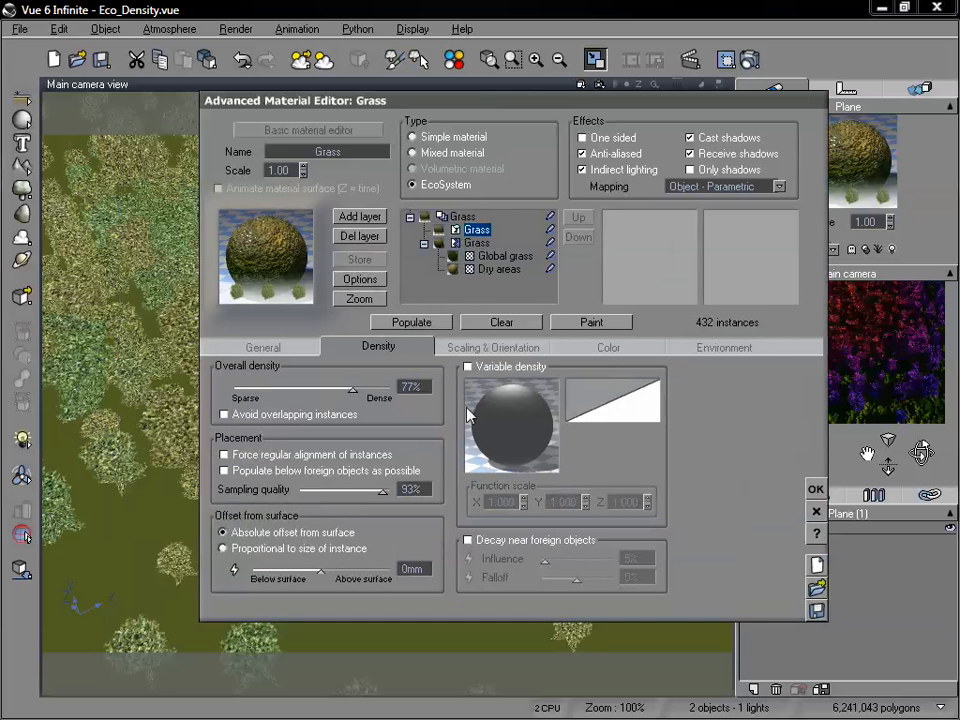
left_click(442, 328)
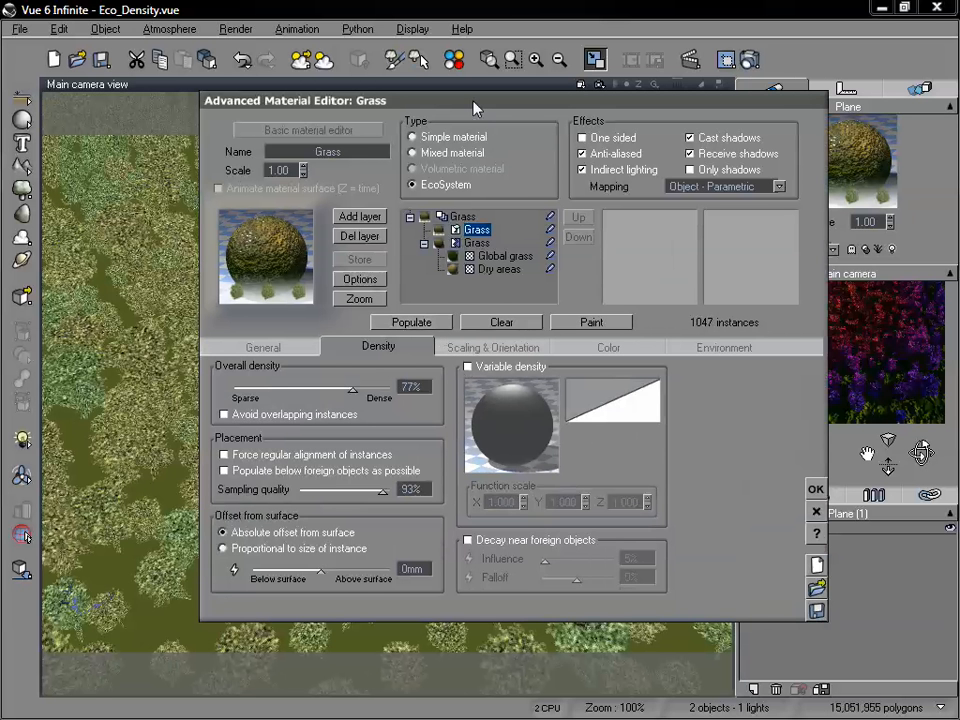
Turn off color at low densities and repopulate the EcoSystem.
left_click_drag(478, 114, 362, 102)
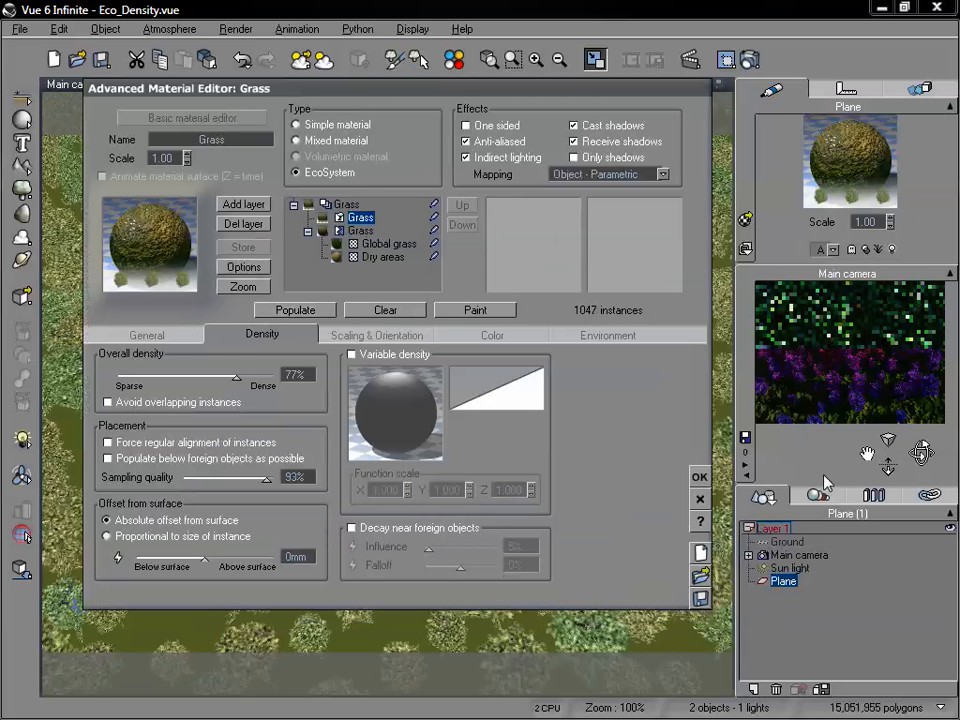
left_click(381, 336)
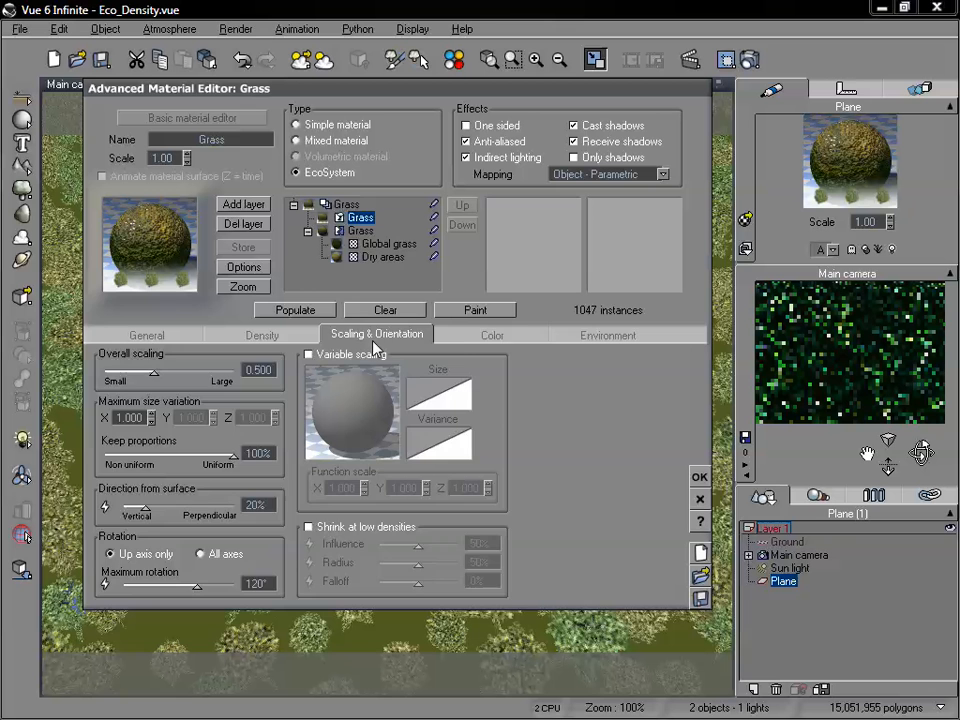
left_click(466, 336)
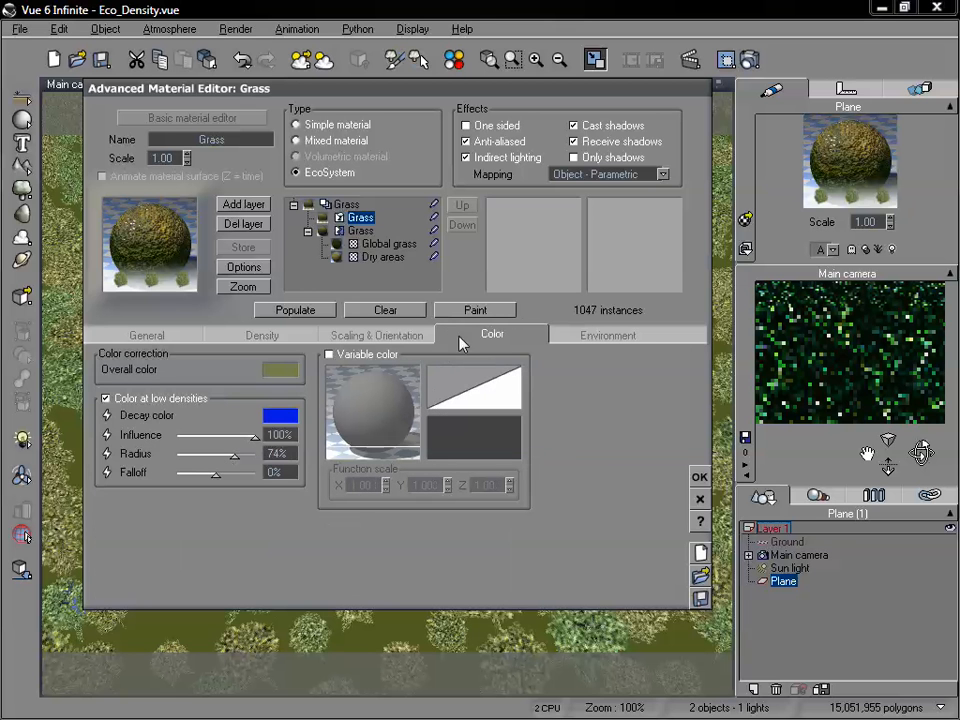
left_click(106, 399)
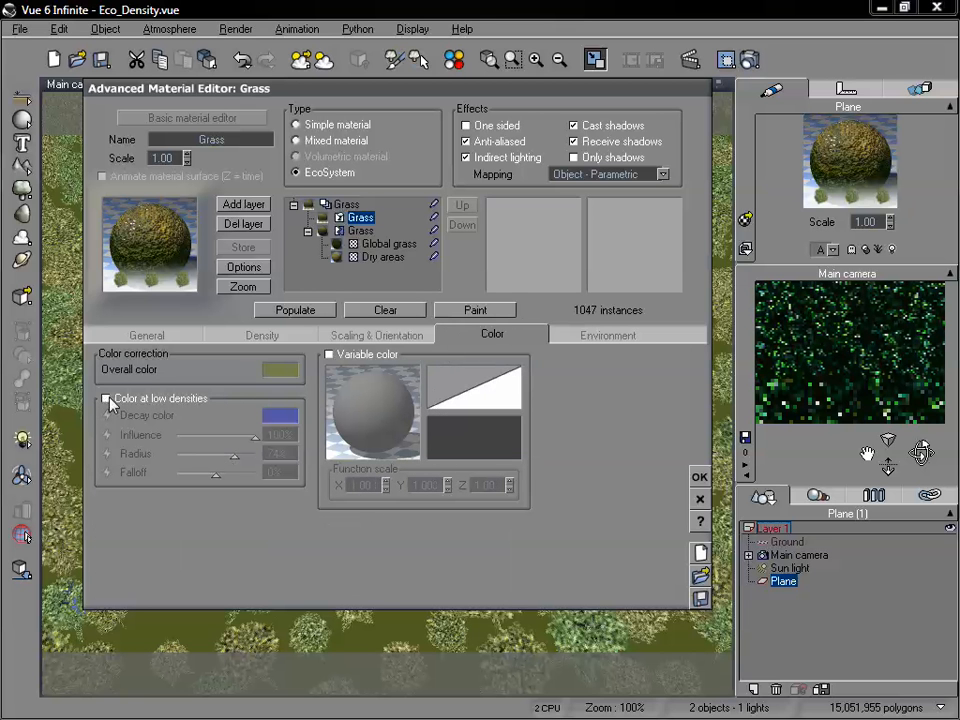
left_click(297, 313)
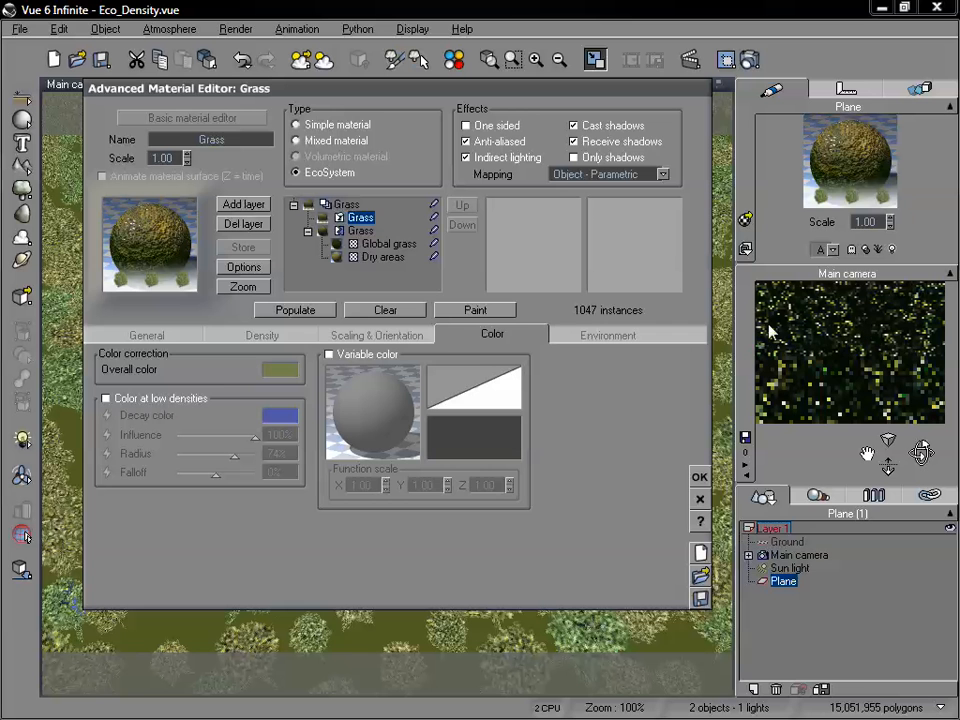
Review the Fir Tree entry in the EcoSystem population and the layer's maximum size variation settings.
left_click(374, 335)
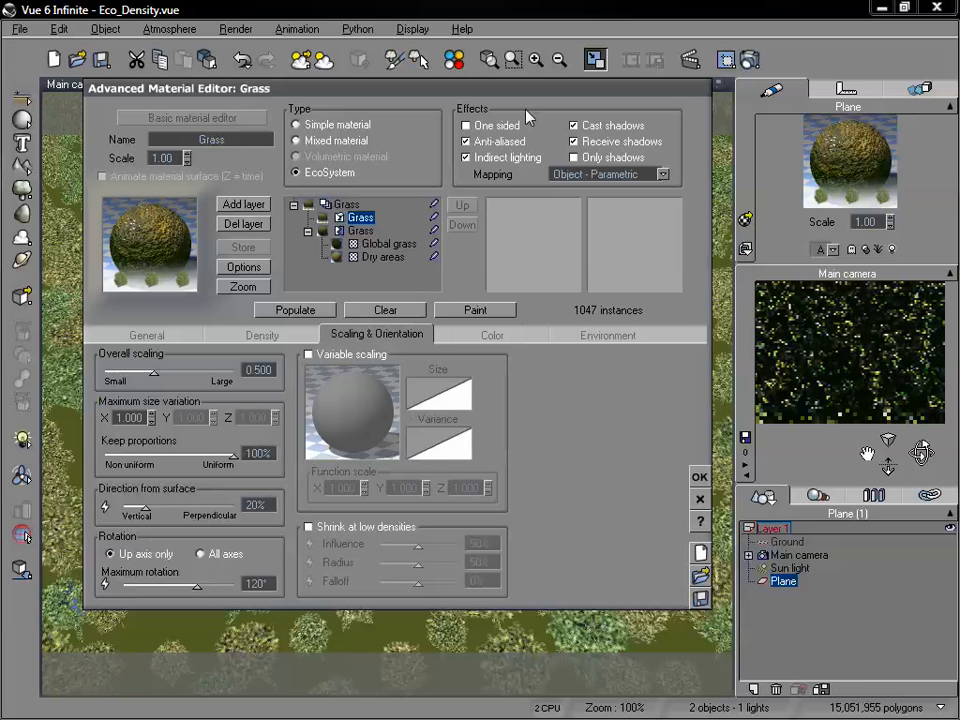
left_click_drag(440, 97, 507, 54)
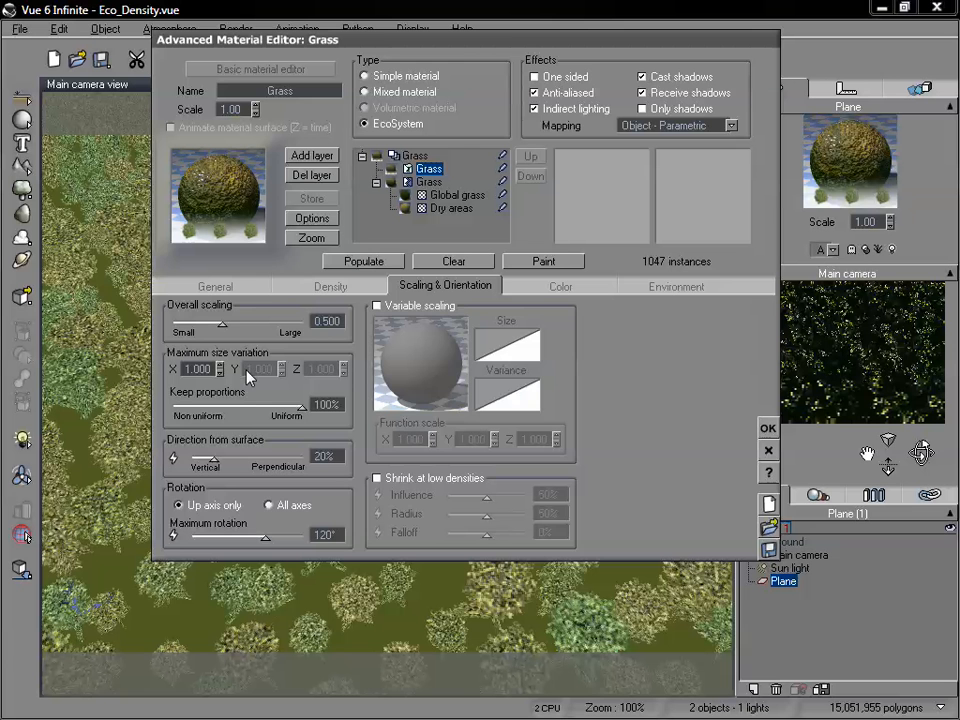
left_click(245, 287)
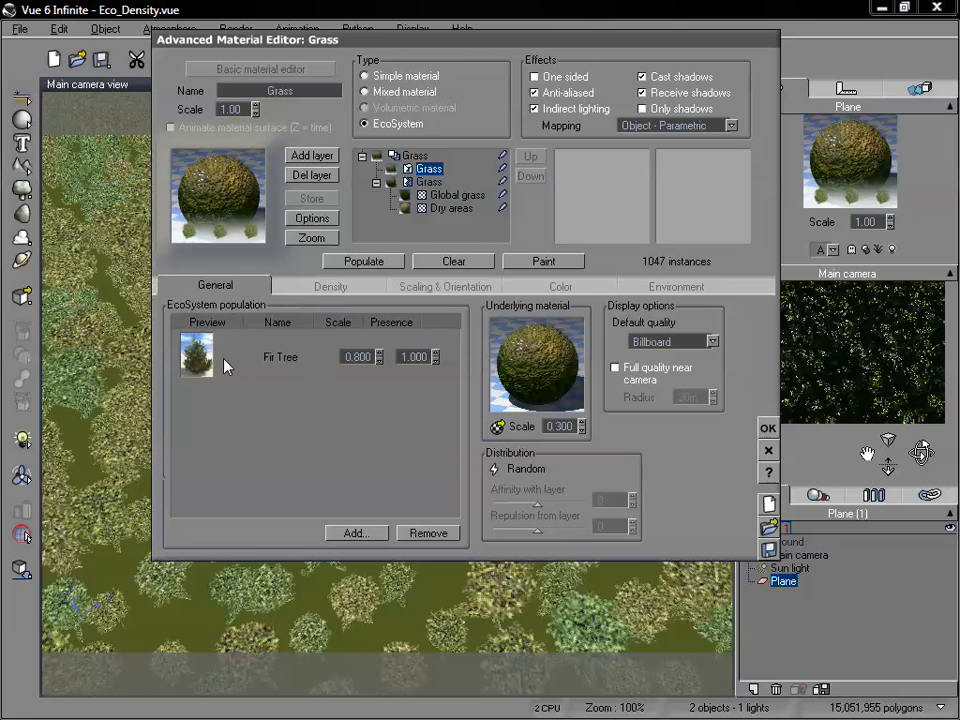
left_click(462, 286)
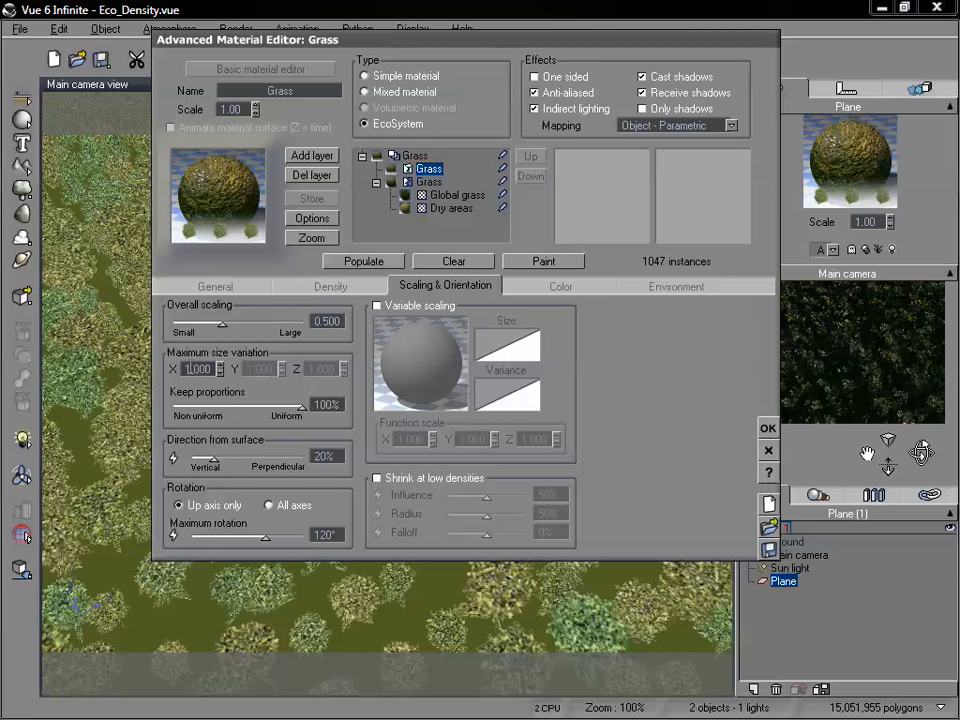
double_click(200, 369)
Check the world coordinate system and default rotation order in the program's general preferences.
left_click(22, 29)
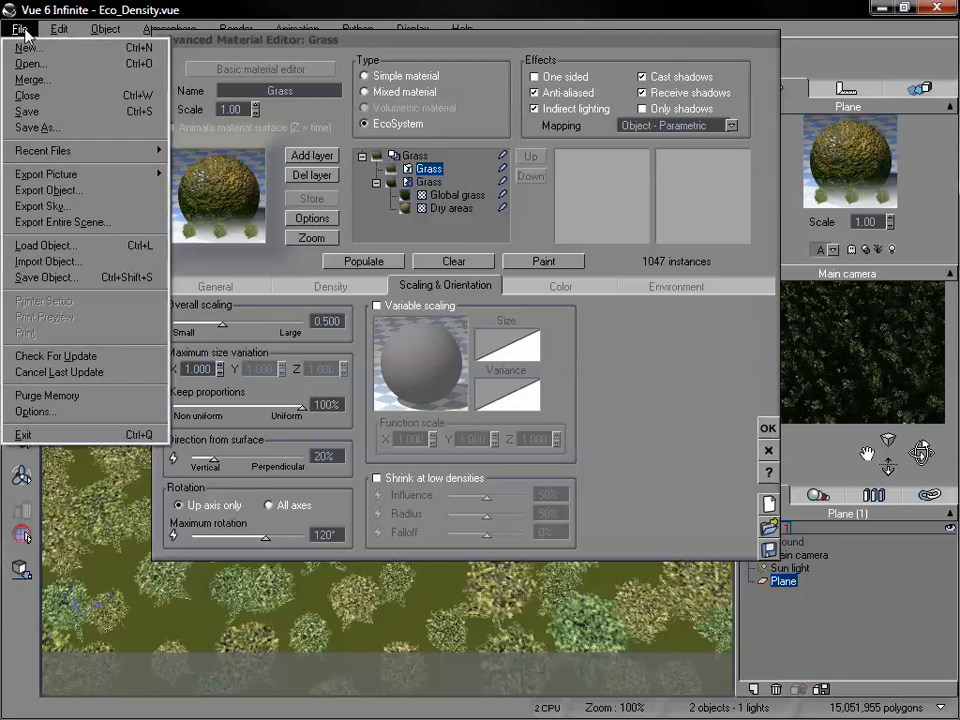
left_click(68, 413)
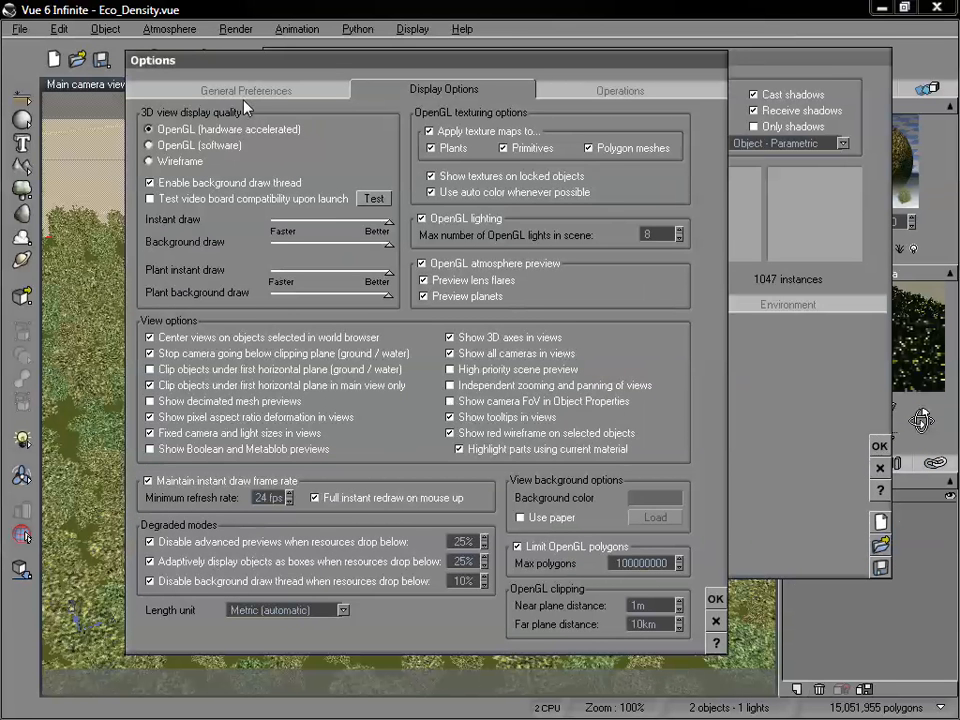
left_click(246, 93)
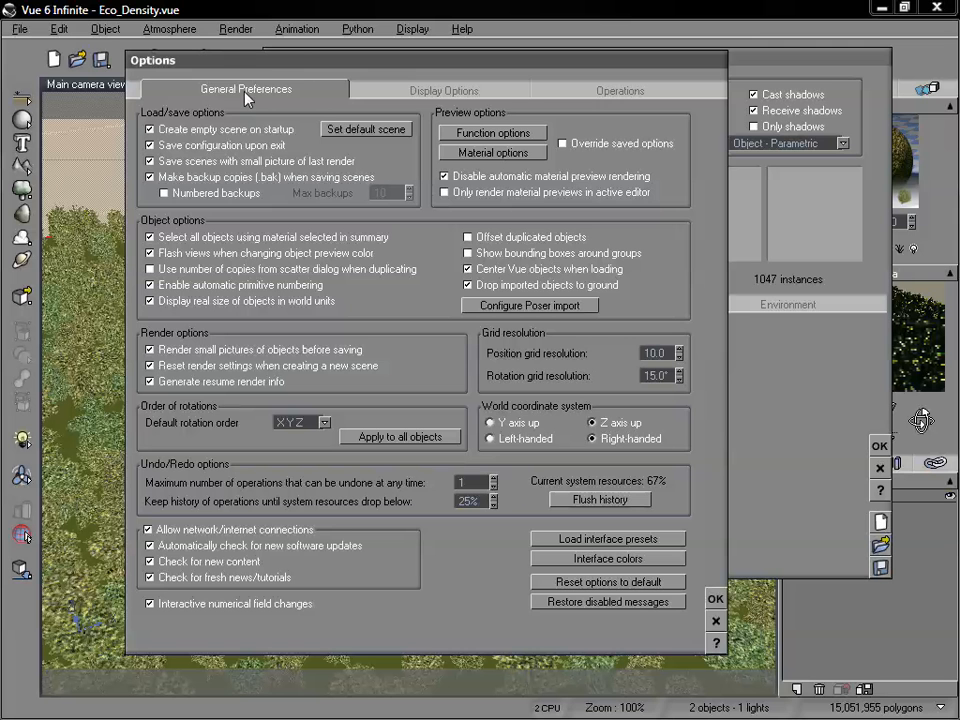
left_click(592, 422)
left_click(324, 423)
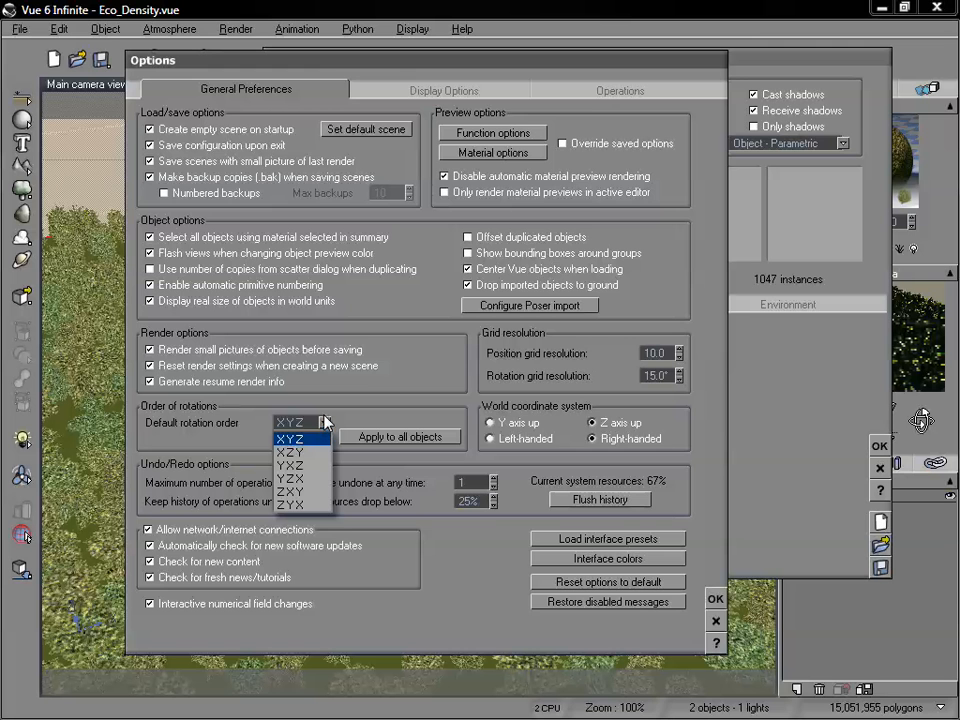
left_click(372, 383)
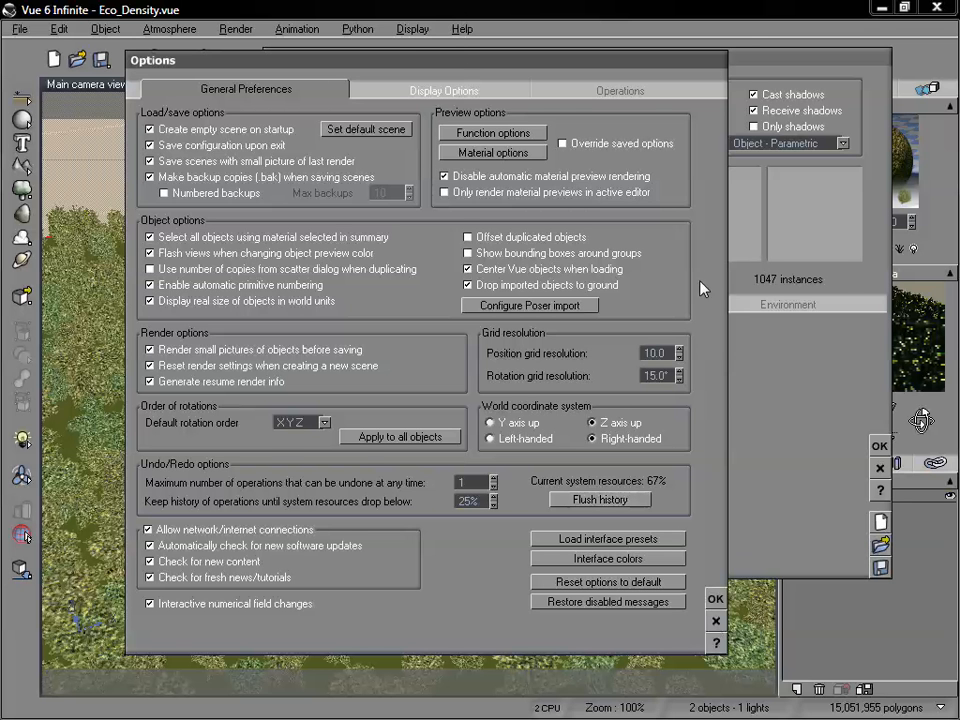
left_click(715, 599)
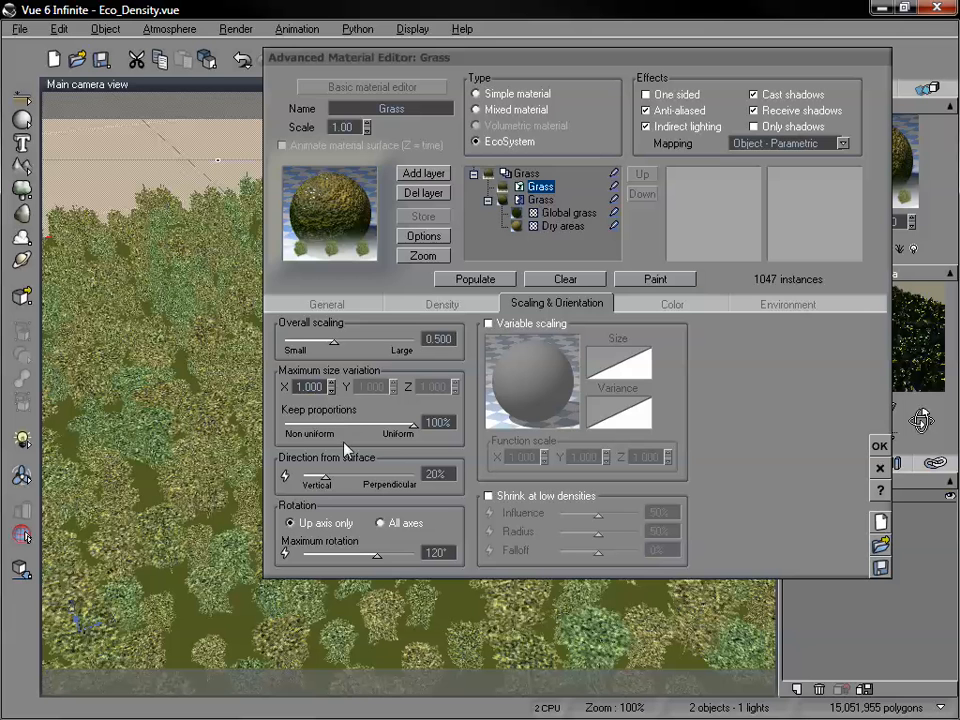
Set the maximum size variation in X to 3.000 and repopulate the EcoSystem.
left_click(332, 384)
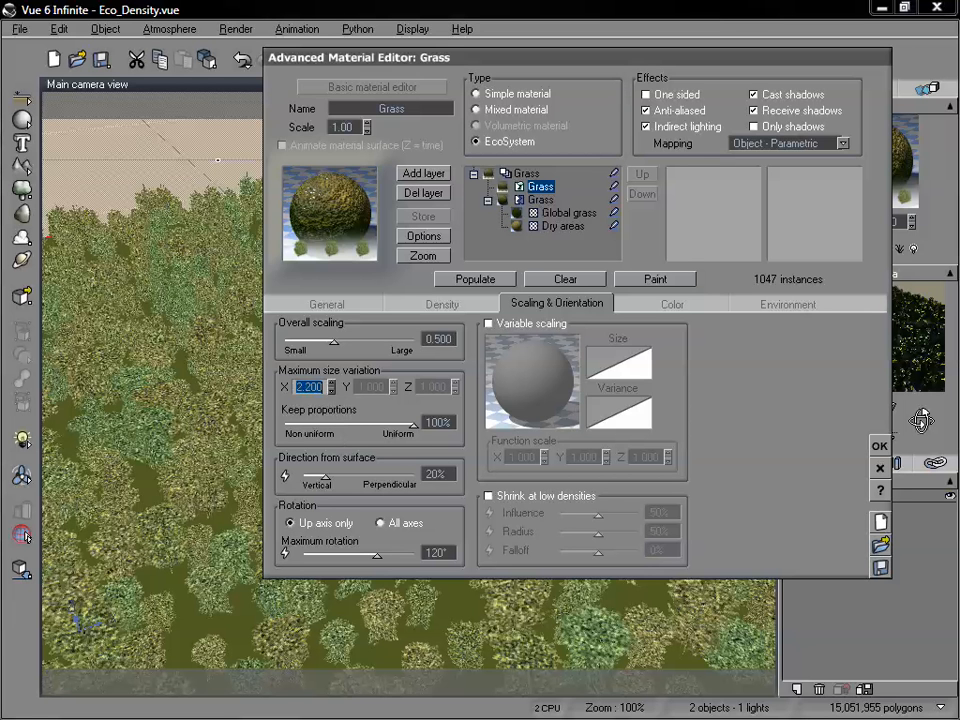
left_click(485, 279)
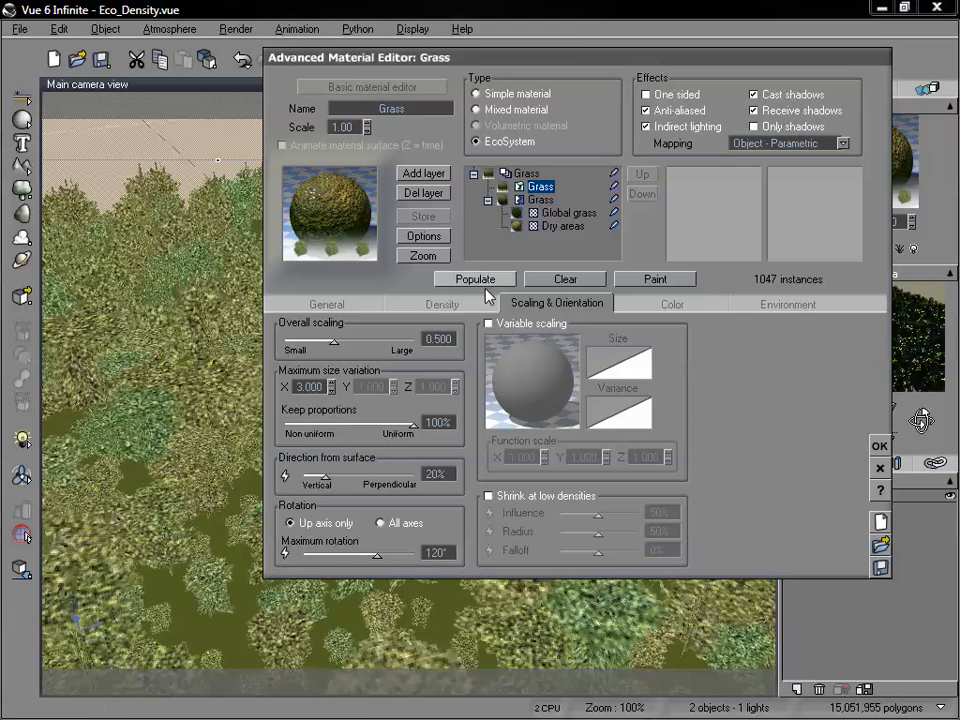
left_click_drag(467, 64, 587, 70)
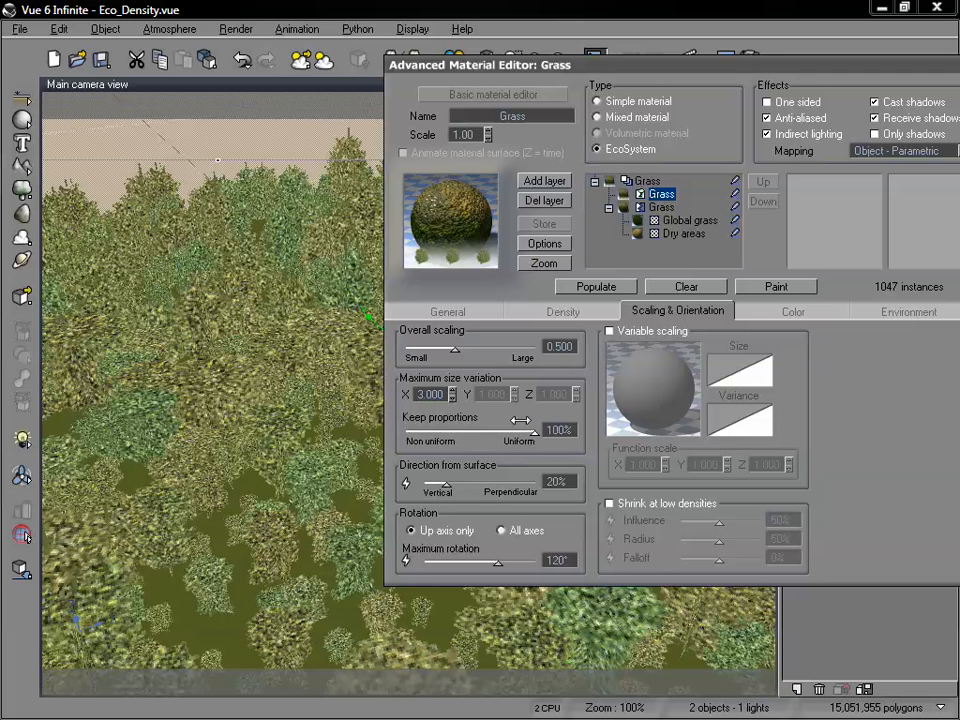
Reduce keep proportions to 52%, set the maximum size variation in Z to 4.400, and repopulate the EcoSystem.
left_click_drag(522, 421, 475, 433)
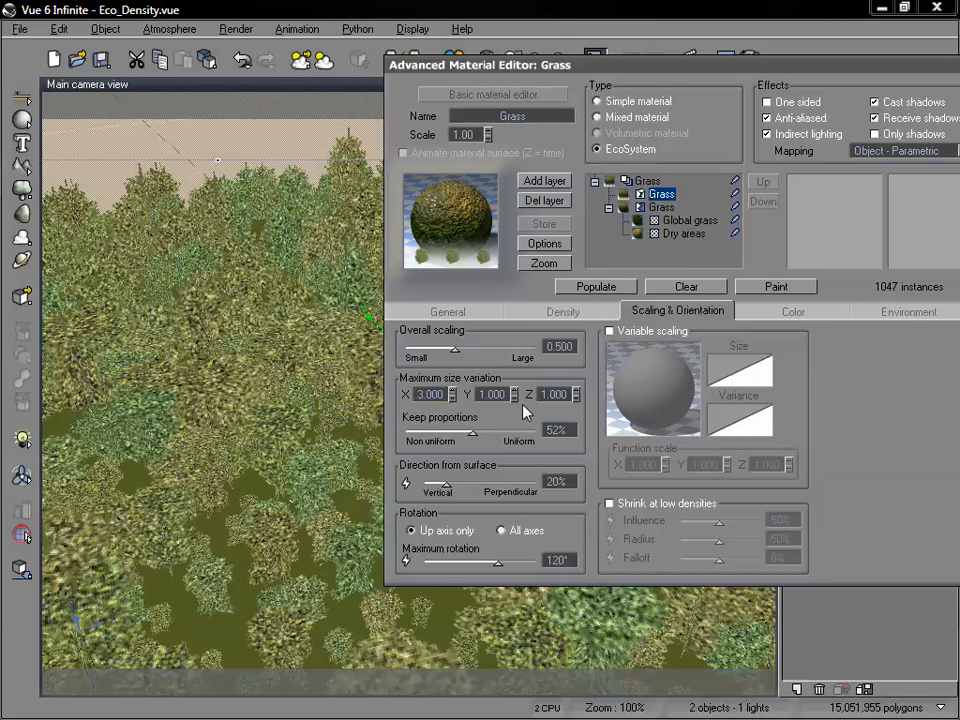
left_click_drag(577, 392, 577, 374)
left_click(592, 288)
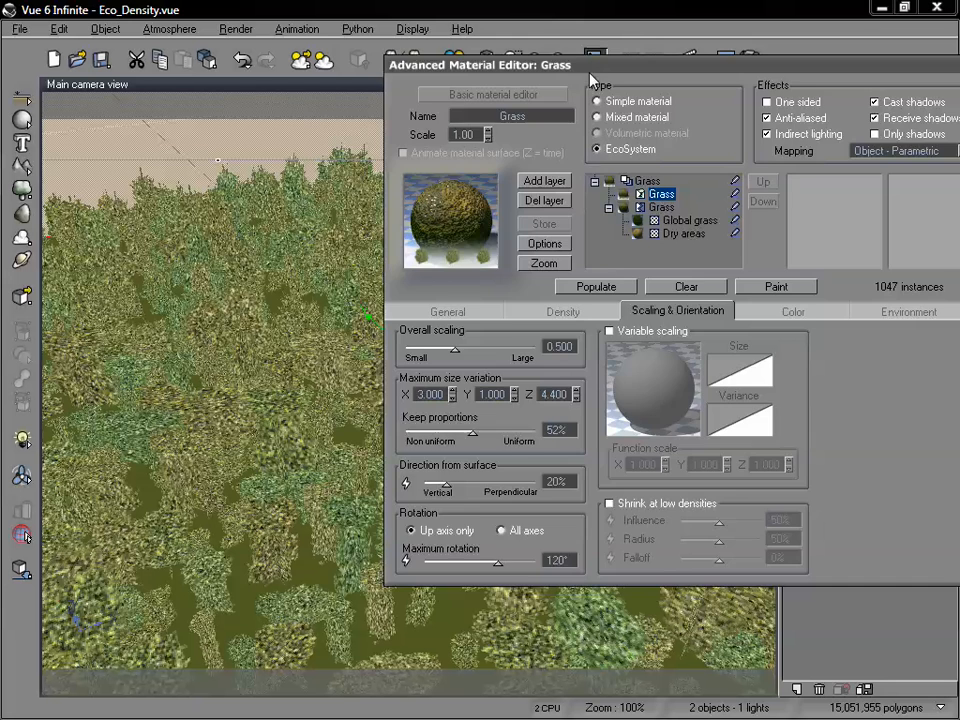
Set the maximum size variation in Y to 5.000 and repopulate the EcoSystem.
left_click_drag(442, 62, 648, 68)
left_click_drag(782, 88, 605, 72)
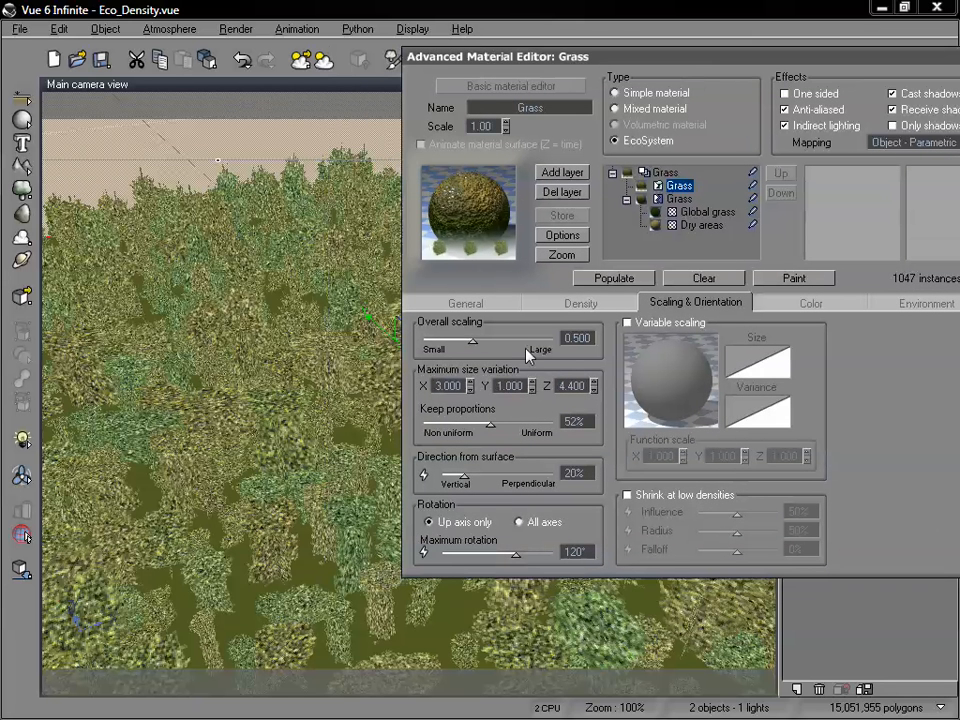
left_click_drag(532, 385, 532, 348)
left_click(604, 282)
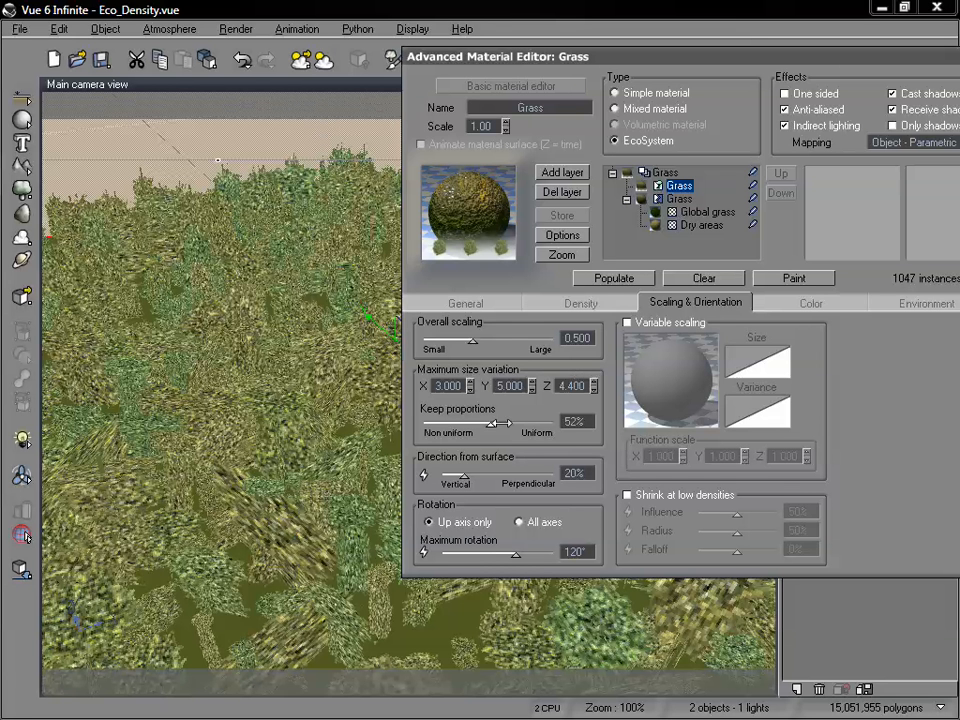
Restore fully uniform proportions at 100%, set the maximum size variation in X to 1, and repopulate.
left_click_drag(490, 424, 553, 428)
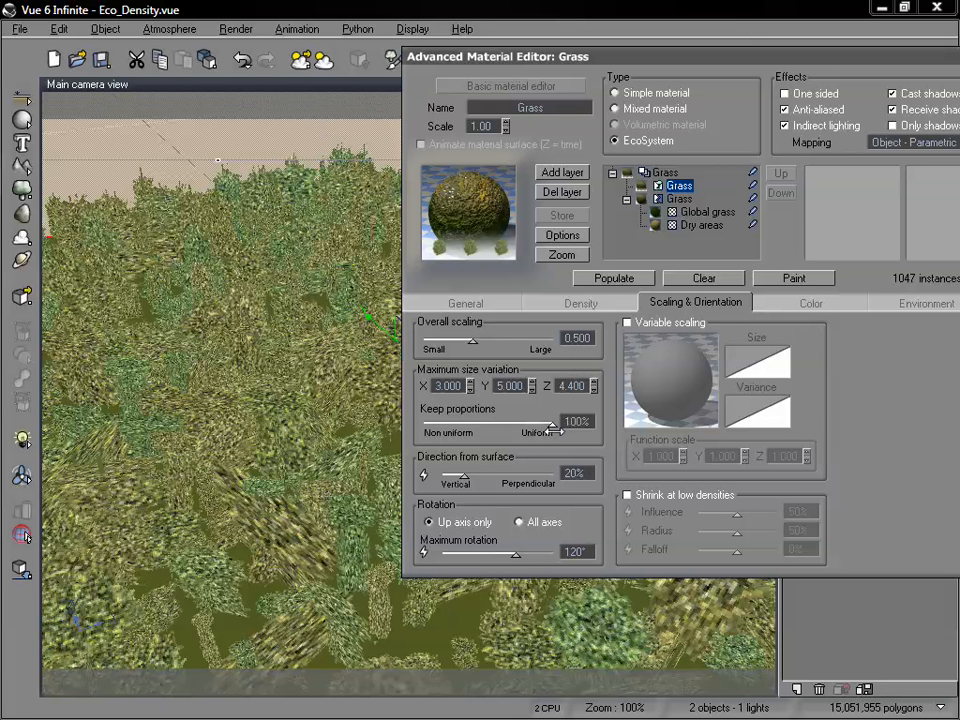
left_click(469, 382)
type("1")
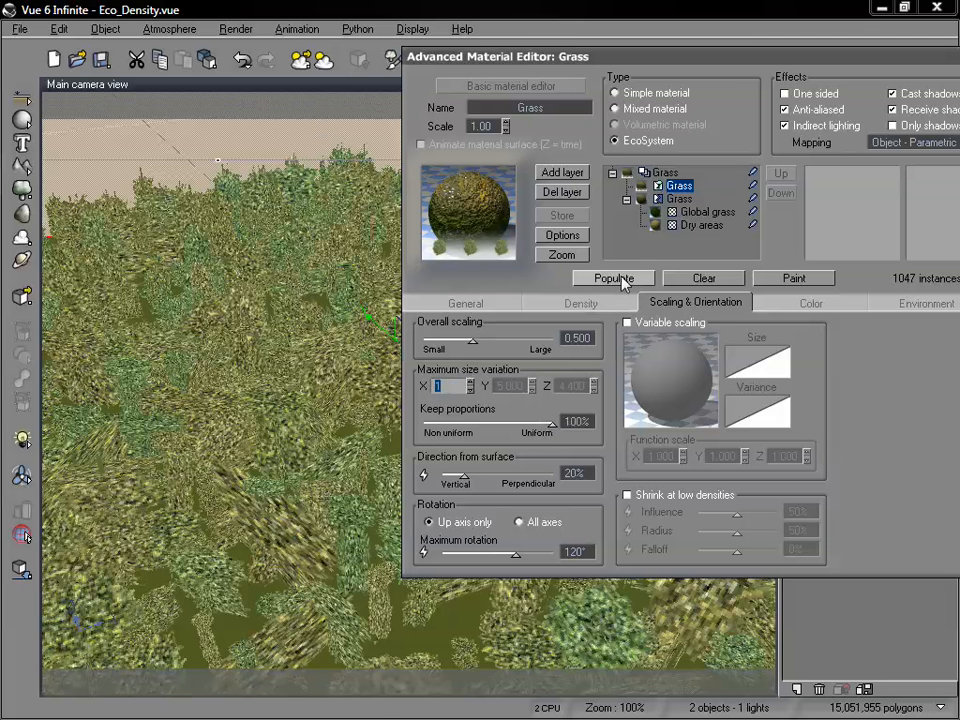
left_click(620, 279)
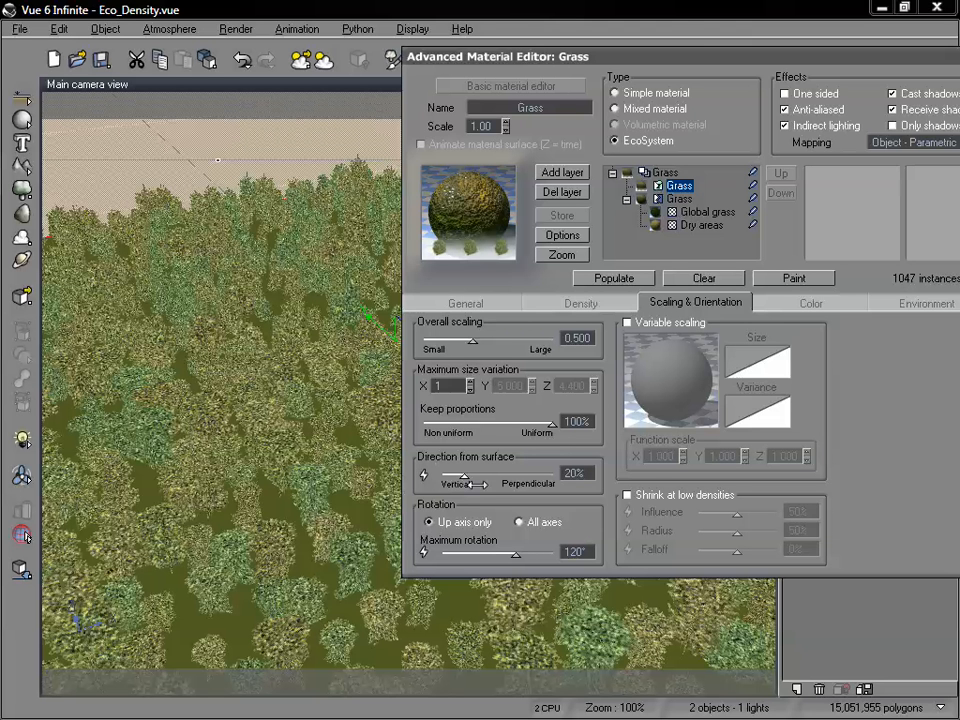
Set the instances' direction from surface to fully perpendicular at 100%.
left_click_drag(445, 60, 506, 5)
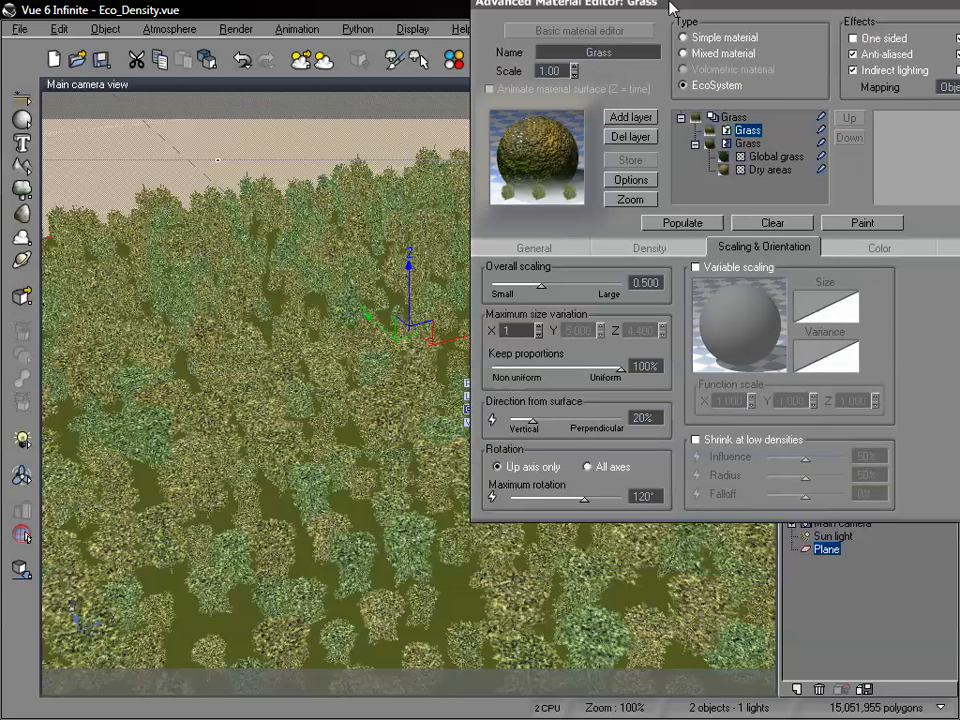
left_click(598, 419)
left_click_drag(613, 428, 621, 429)
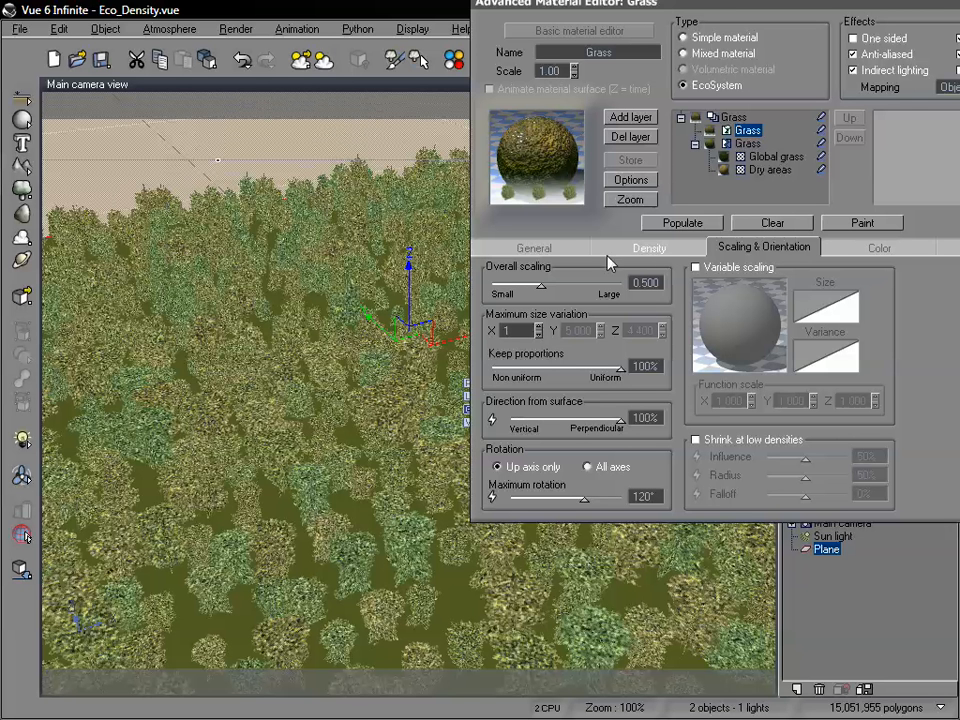
Repopulate the EcoSystem, reduce the instances' direction from surface to 85%, and populate it again.
left_click(676, 223)
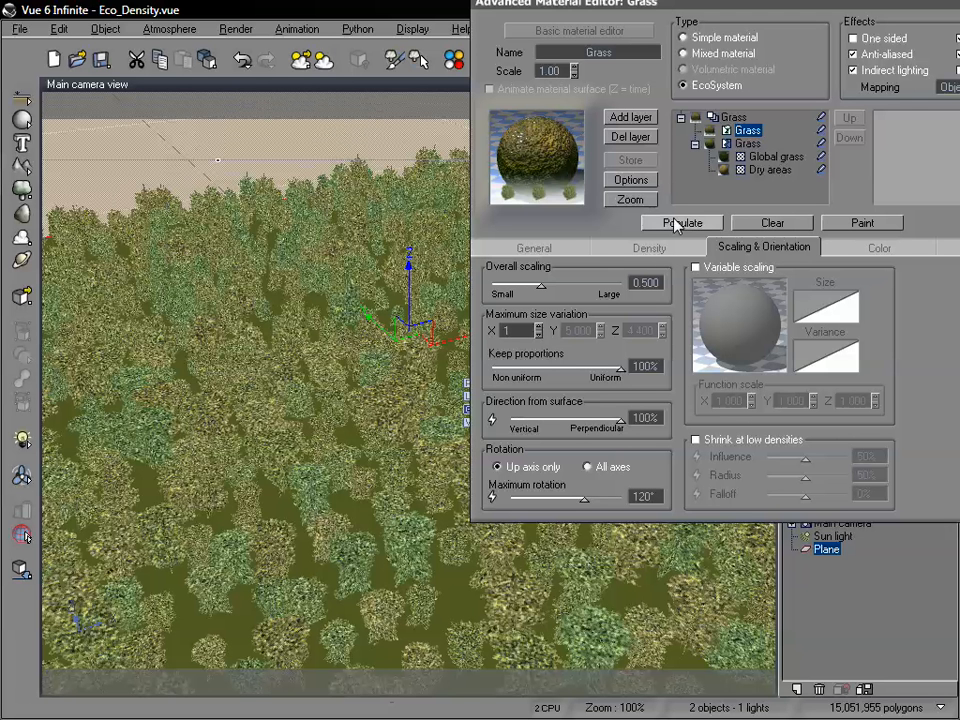
left_click(600, 419)
left_click_drag(600, 419, 604, 419)
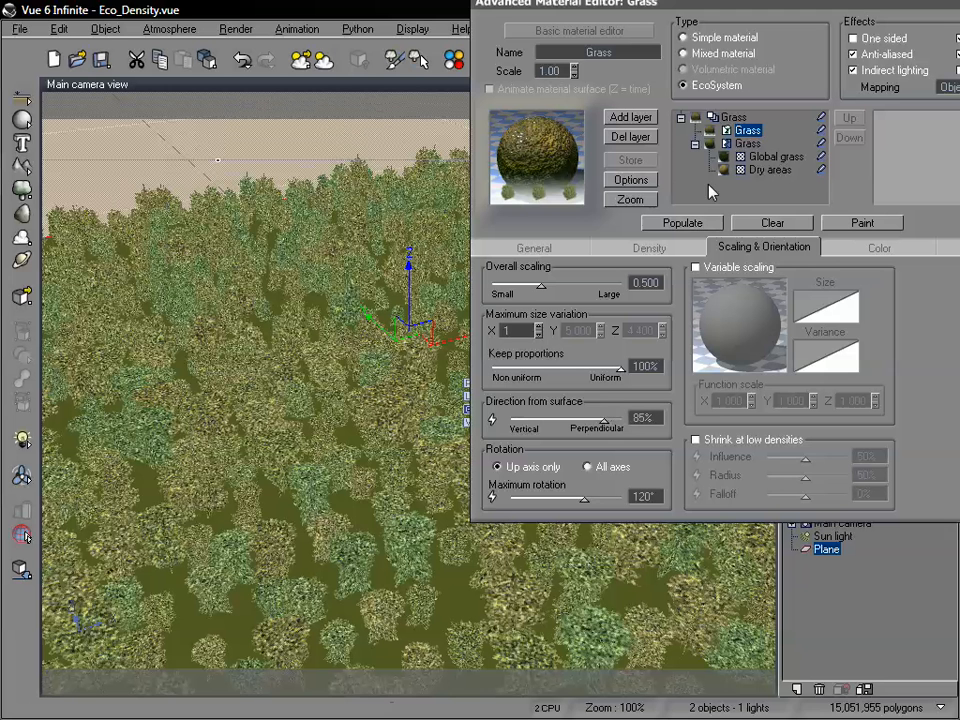
left_click(697, 223)
Reduce keep proportions to 72%, set the maximum size variation in Y and Z to 1, and repopulate the EcoSystem.
left_click_drag(620, 369, 580, 373)
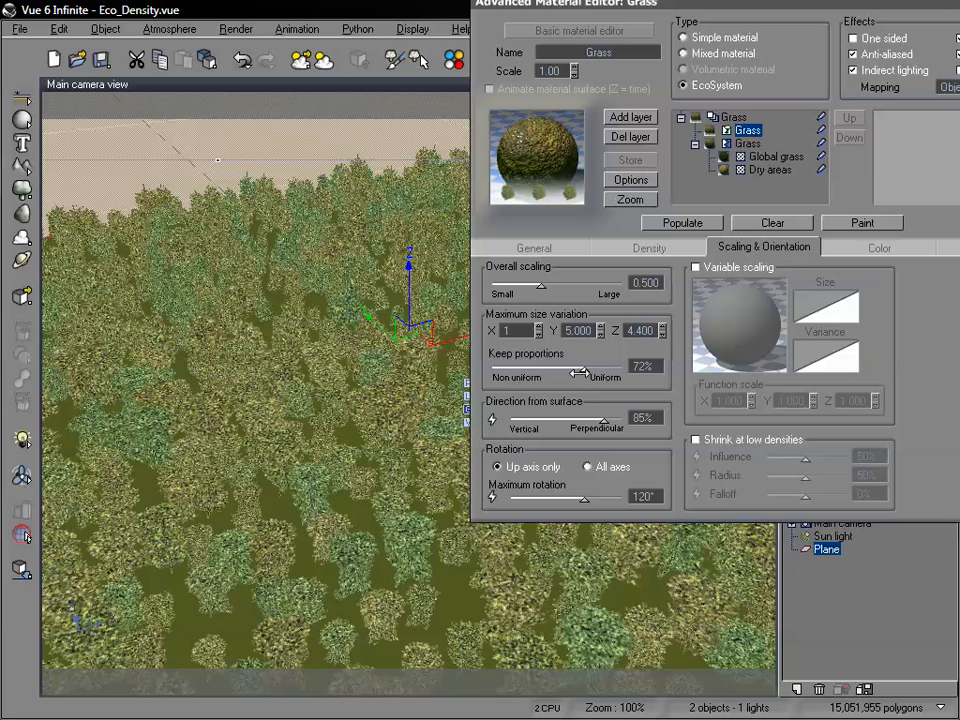
double_click(578, 331)
type("1")
double_click(639, 330)
type("1")
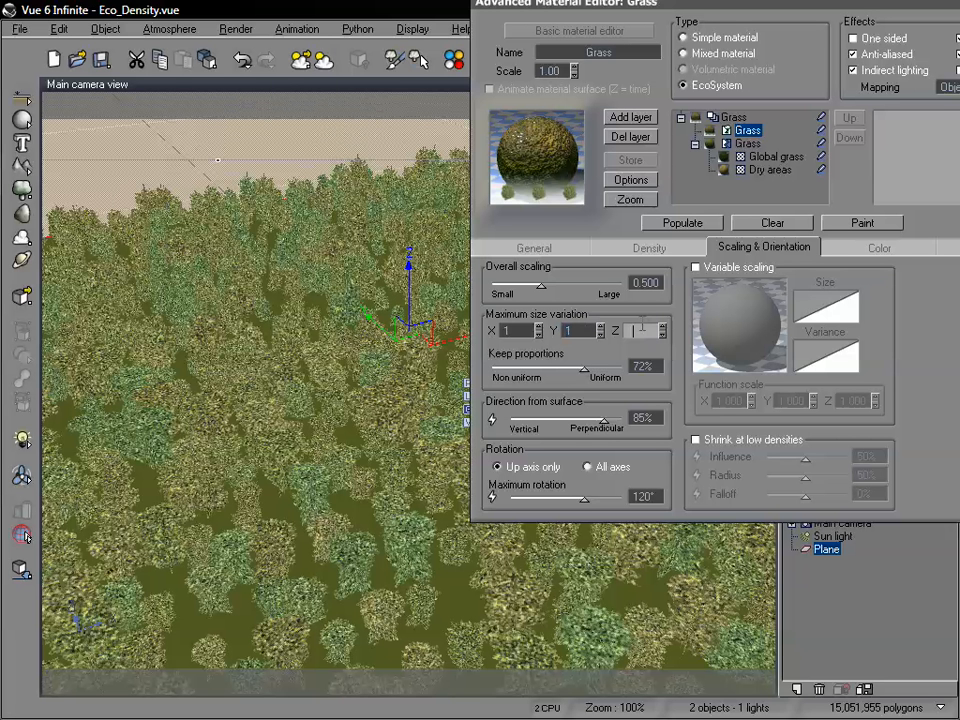
left_click(679, 223)
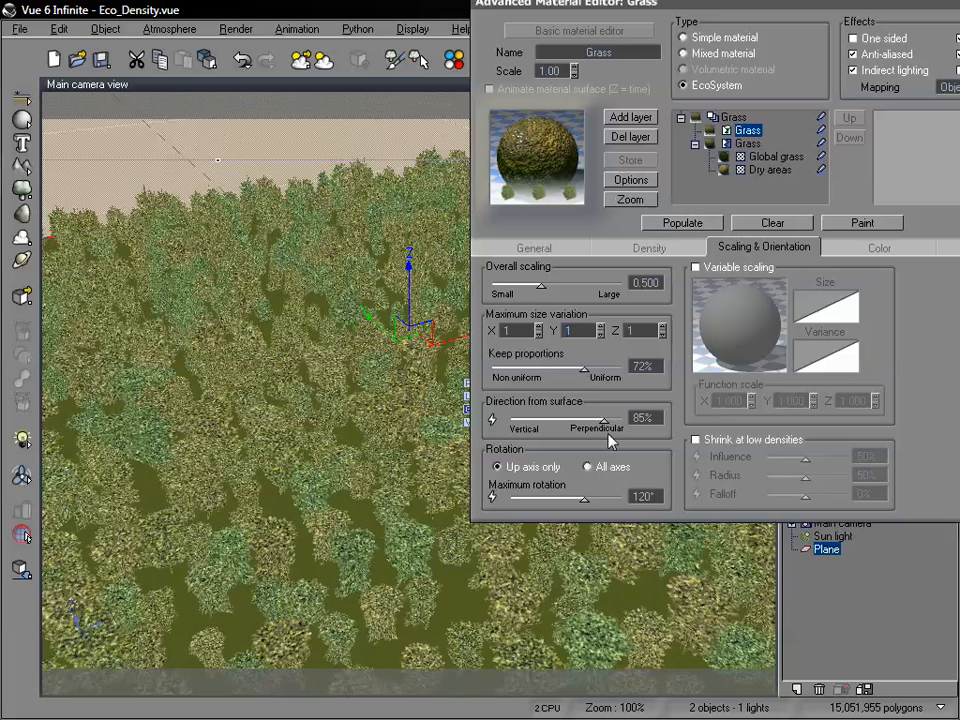
Repopulate with direction from surface at 100% and again at 38%, and accept the Grass material.
left_click(676, 223)
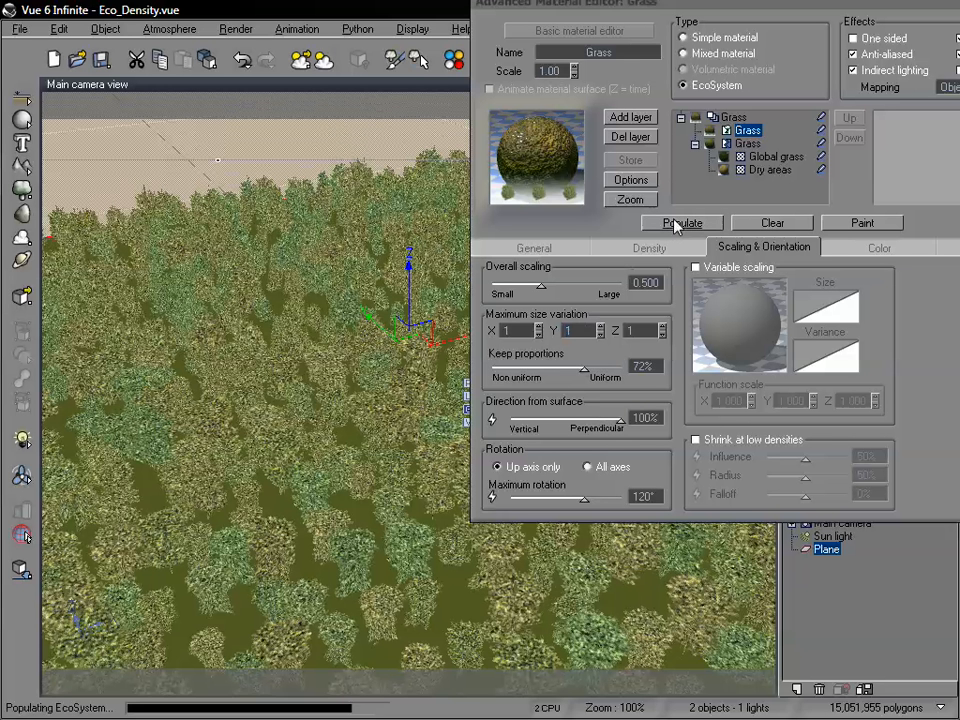
left_click_drag(621, 420, 551, 420)
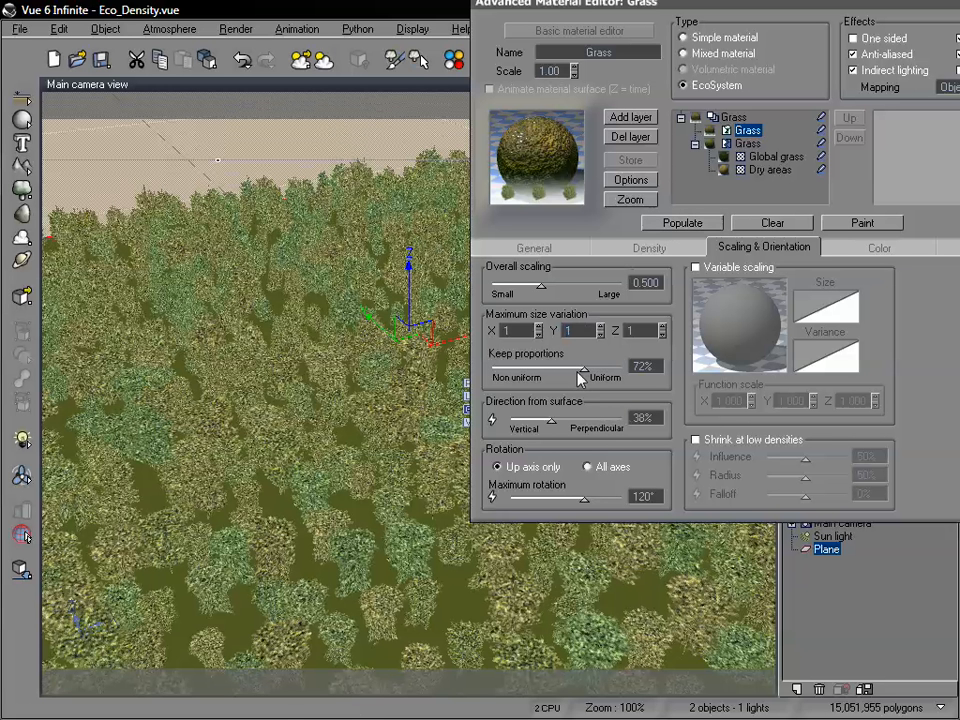
left_click(660, 226)
left_click_drag(535, 5, 375, 40)
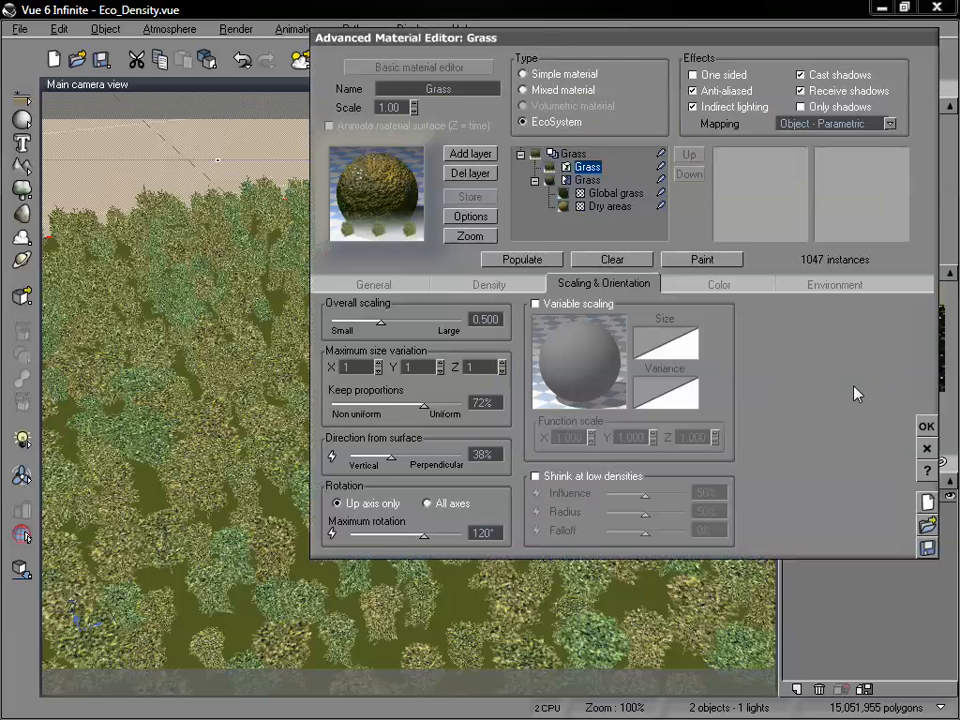
left_click(925, 430)
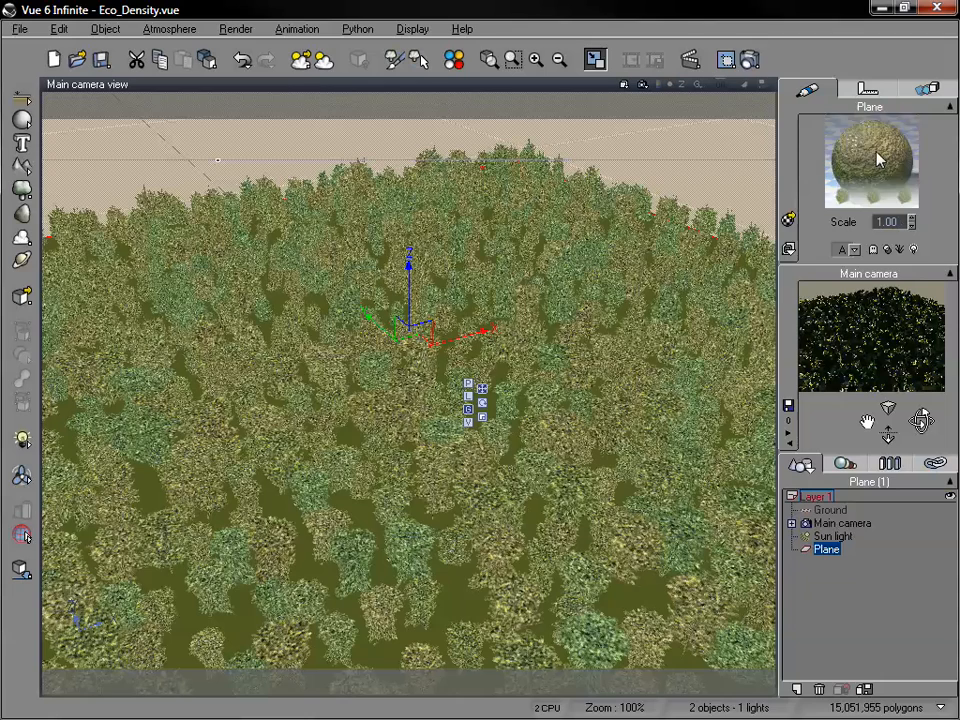
Delete the tree-covered plane from the scene.
left_click_drag(888, 436, 741, 373)
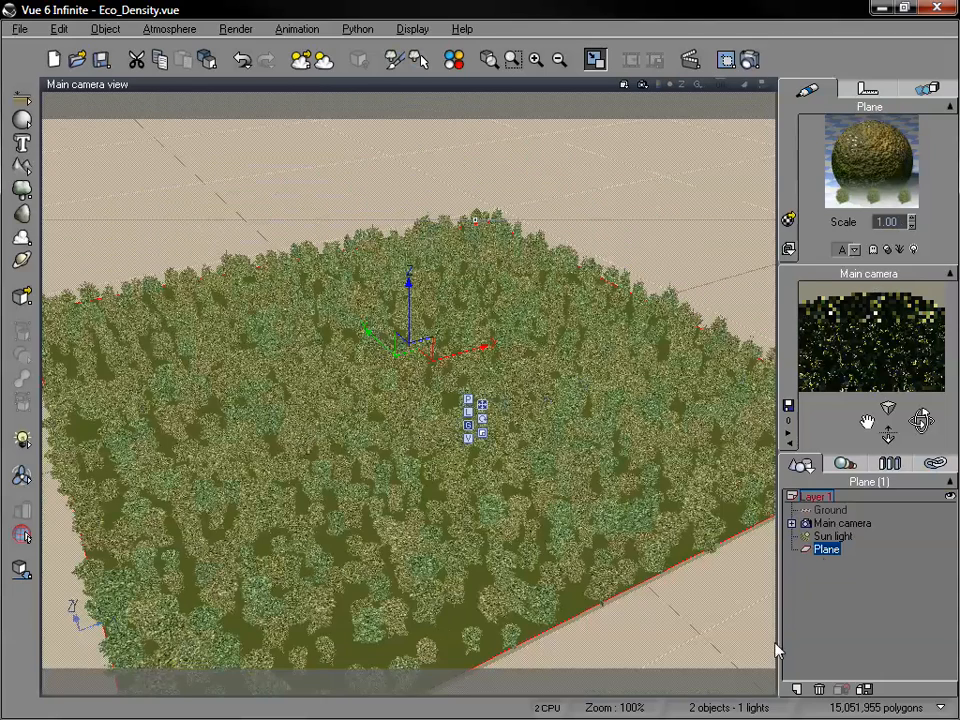
left_click(826, 549)
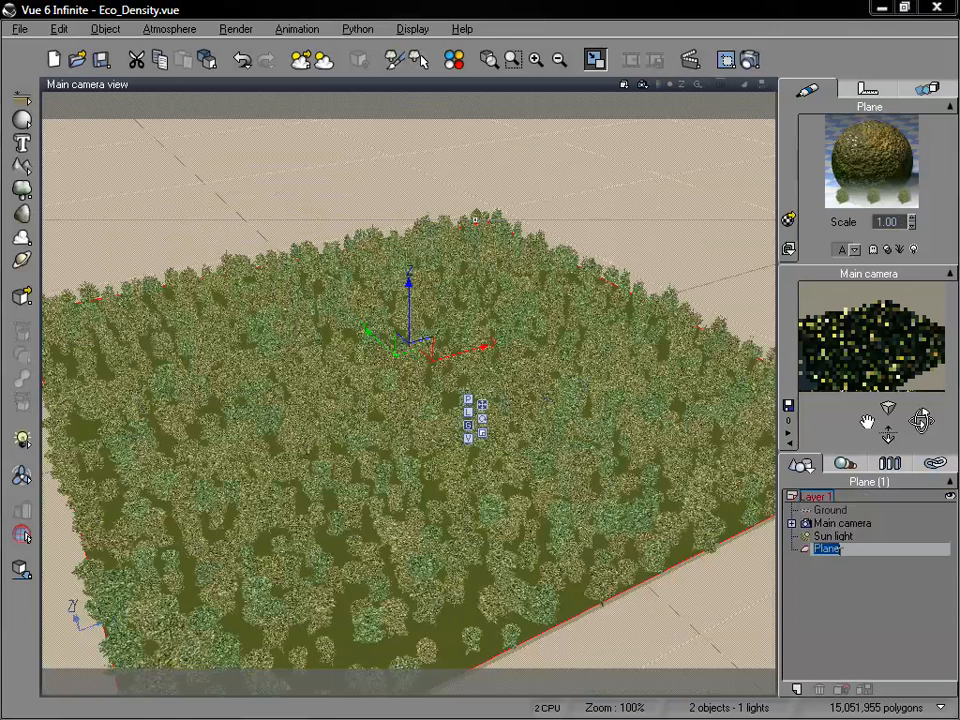
key("Delete")
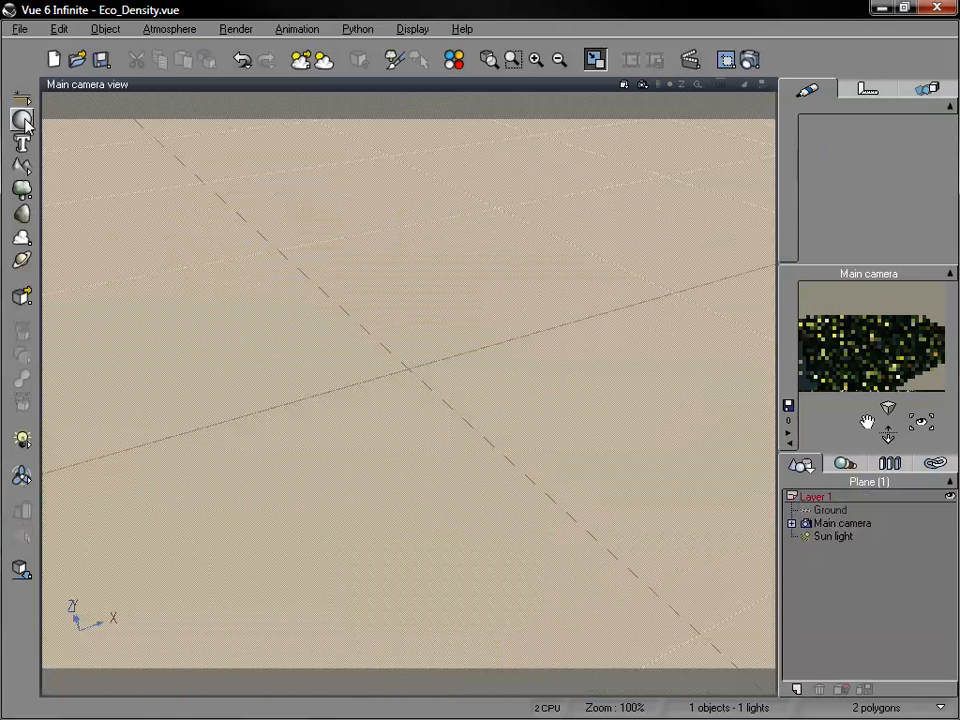
Create a sphere, raise it above the ground, and frame it closely in the main camera view.
left_click(21, 119)
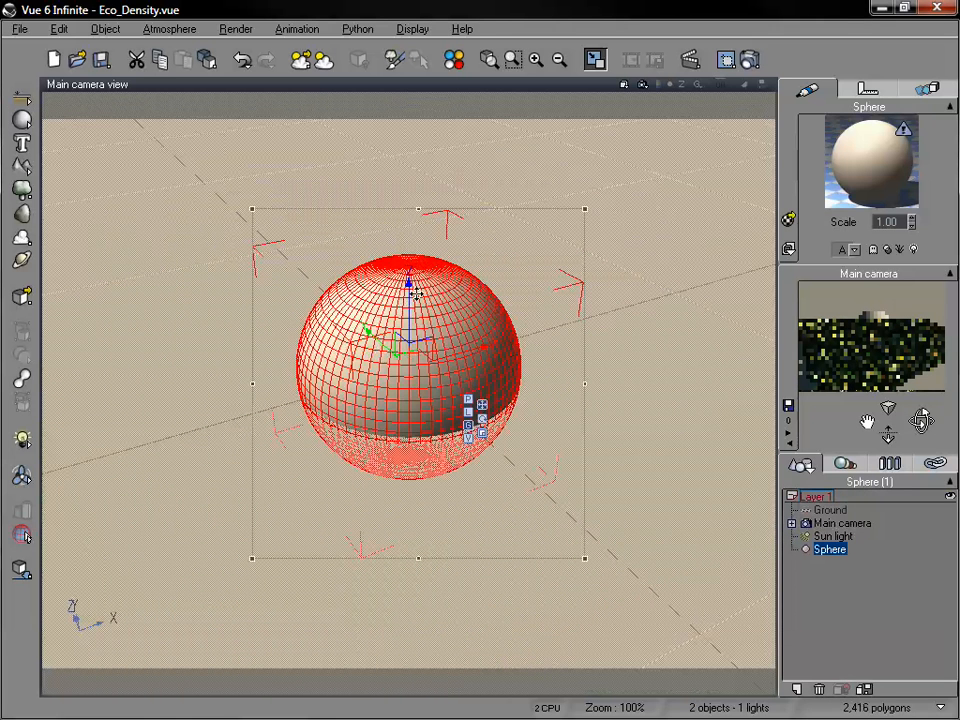
left_click_drag(409, 290, 411, 197)
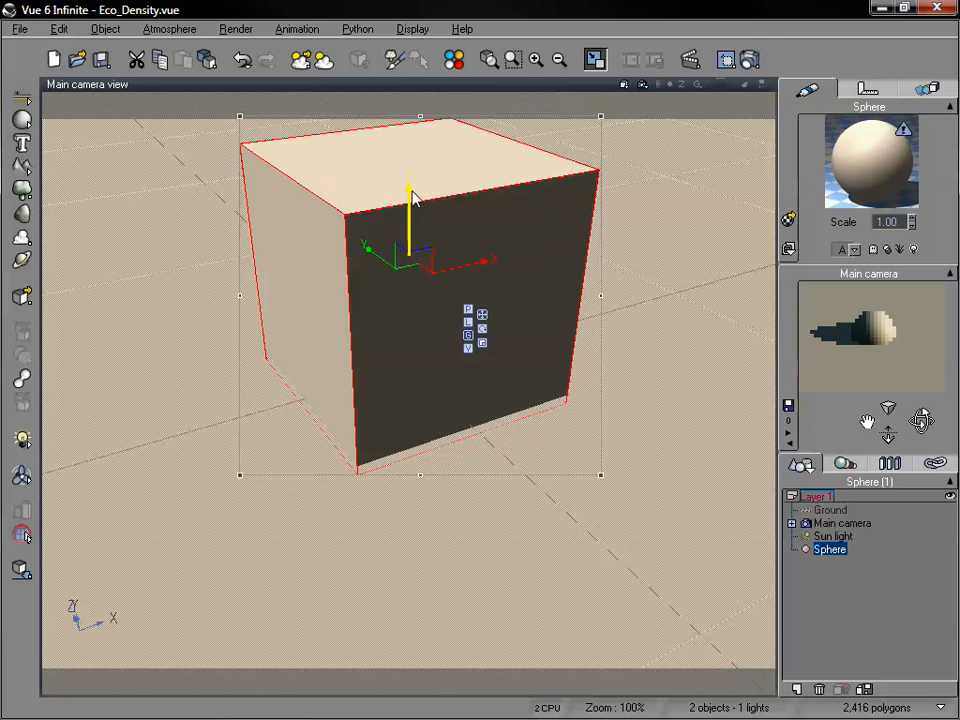
left_click(909, 567)
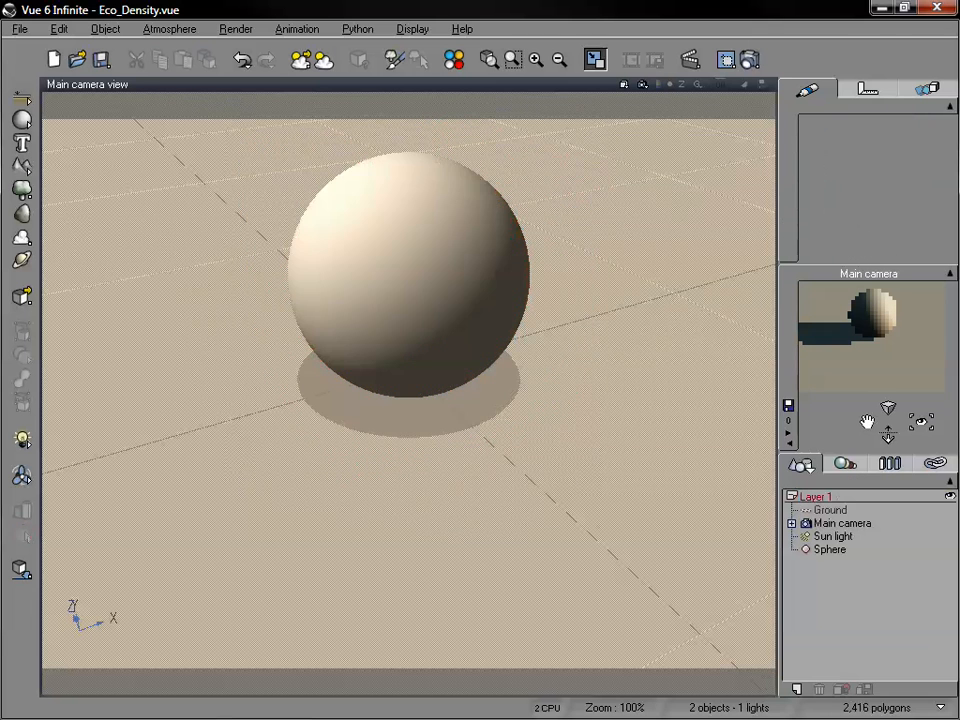
left_click_drag(866, 421, 870, 425)
left_click(418, 354)
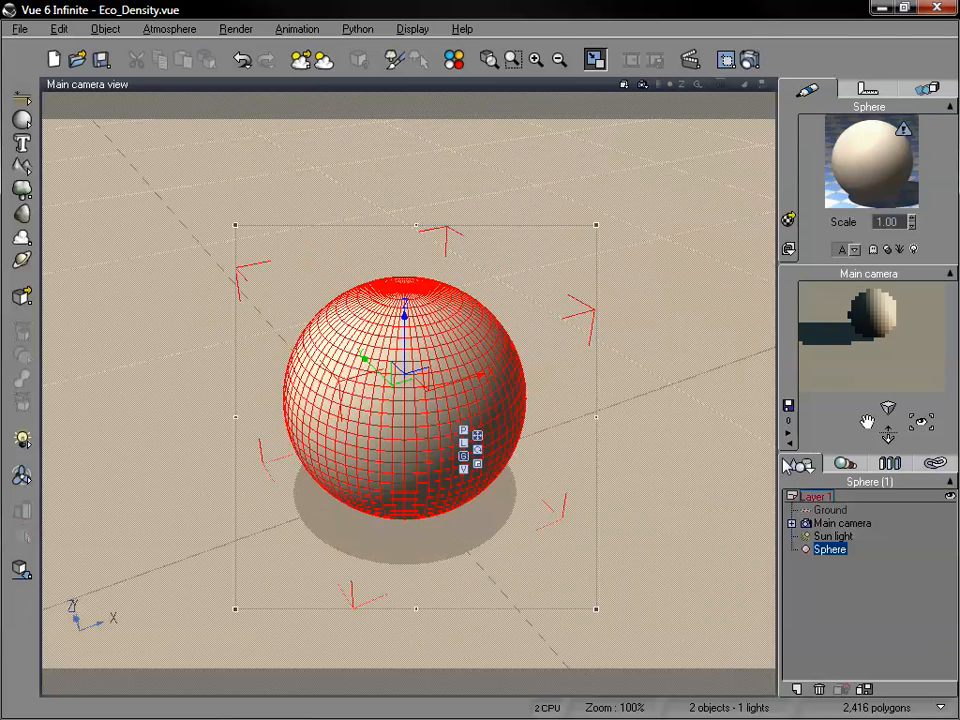
left_click_drag(922, 420, 922, 420)
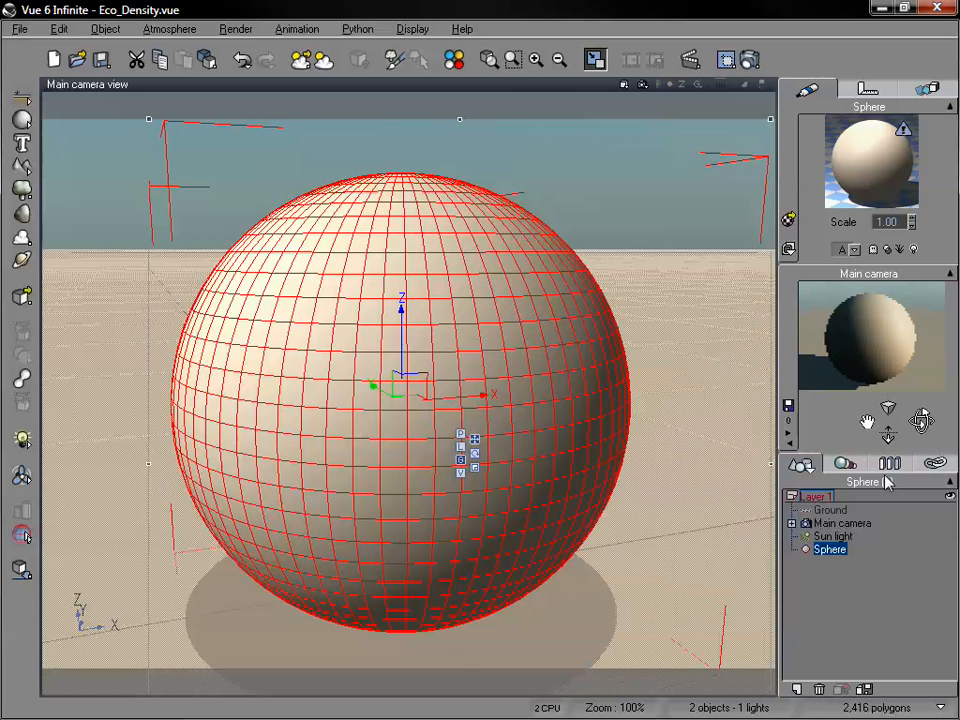
Open the sphere's default material for editing and change its type to EcoSystem.
left_click(870, 537)
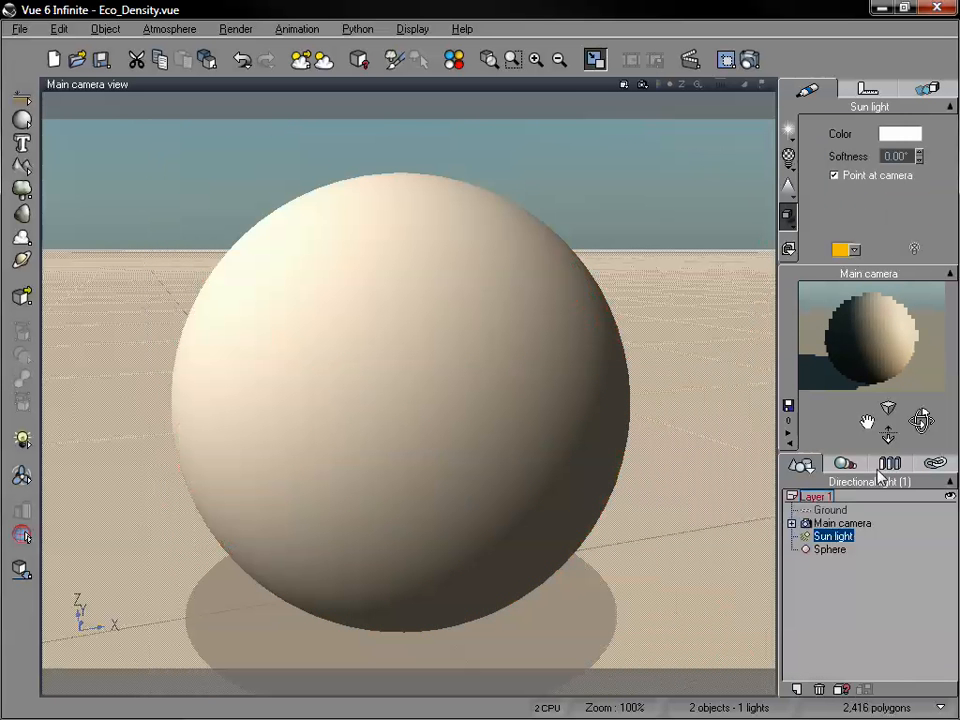
left_click(834, 549)
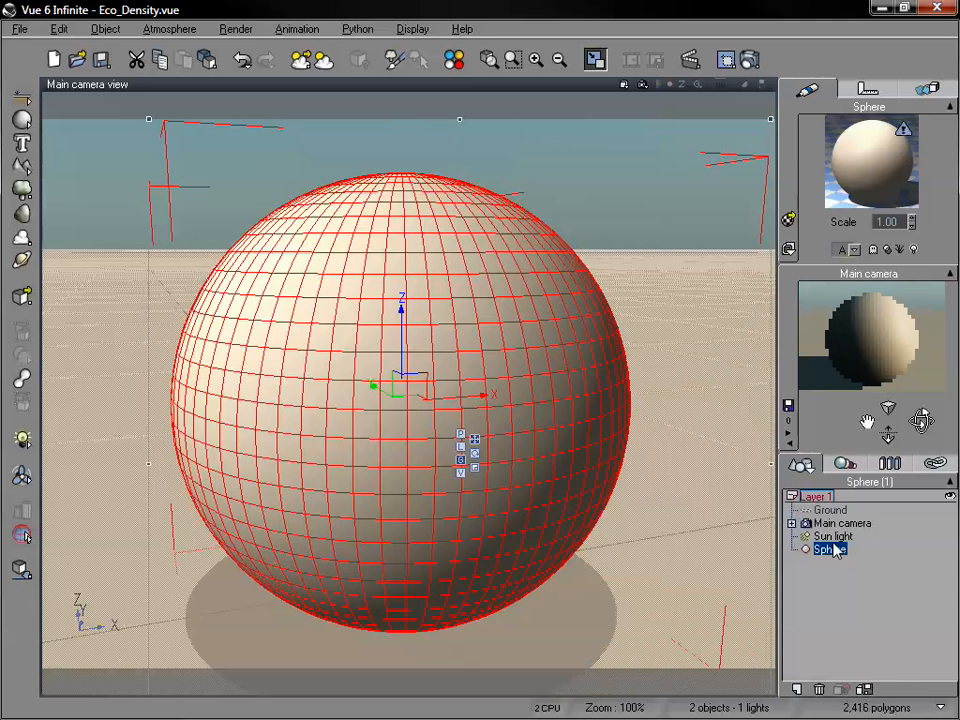
double_click(868, 150)
left_click_drag(540, 88, 619, 87)
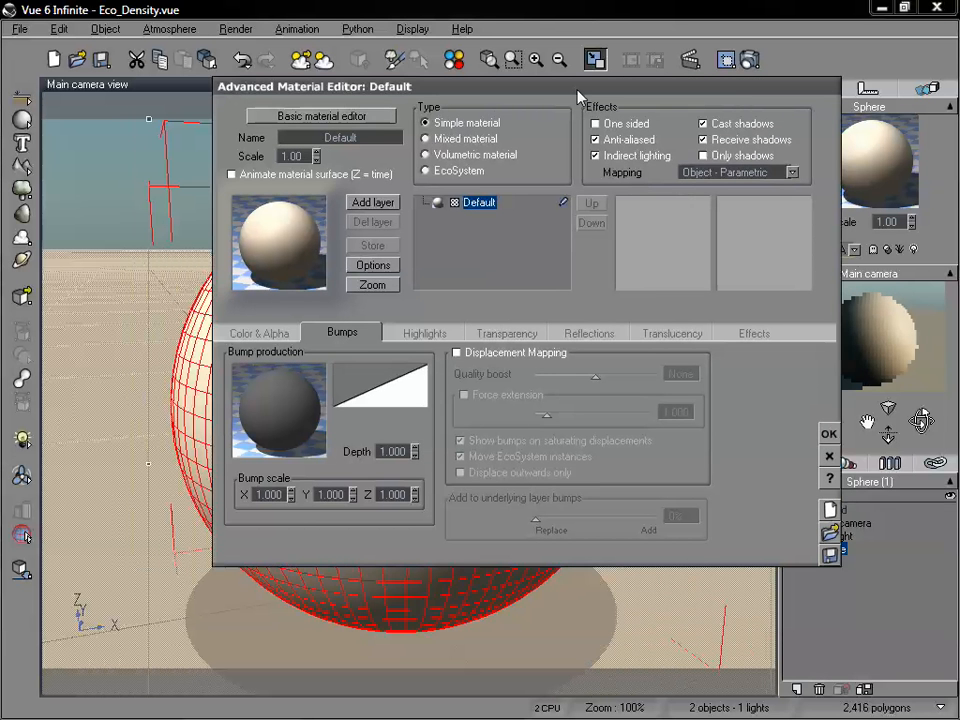
left_click(428, 168)
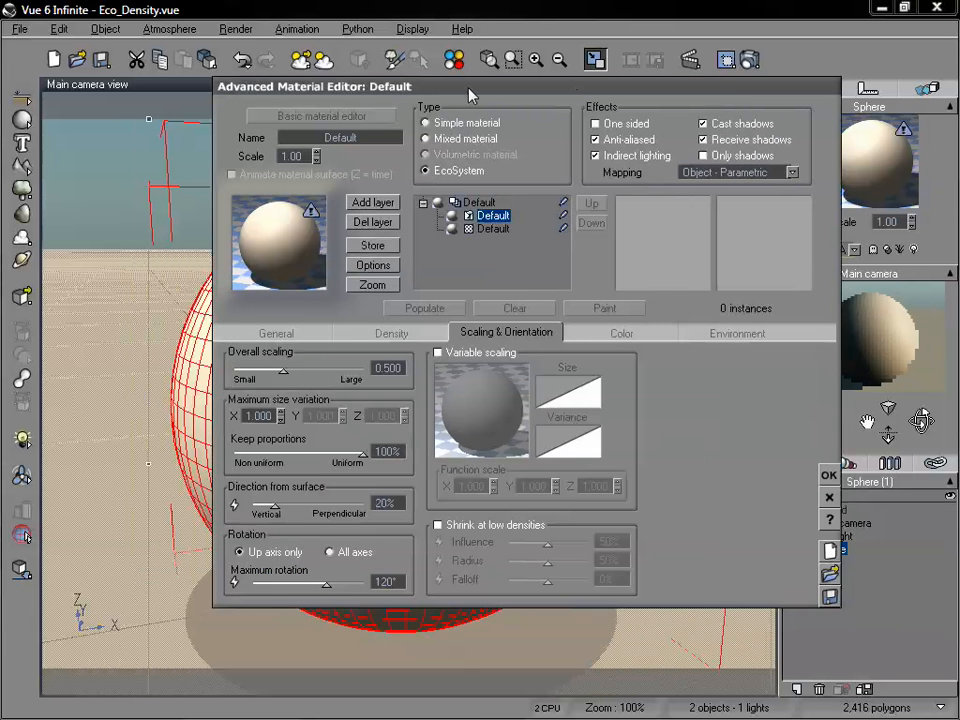
left_click_drag(352, 87, 440, 97)
Add the Rural Maple Tree plant species to the sphere's EcoSystem population.
left_click(404, 343)
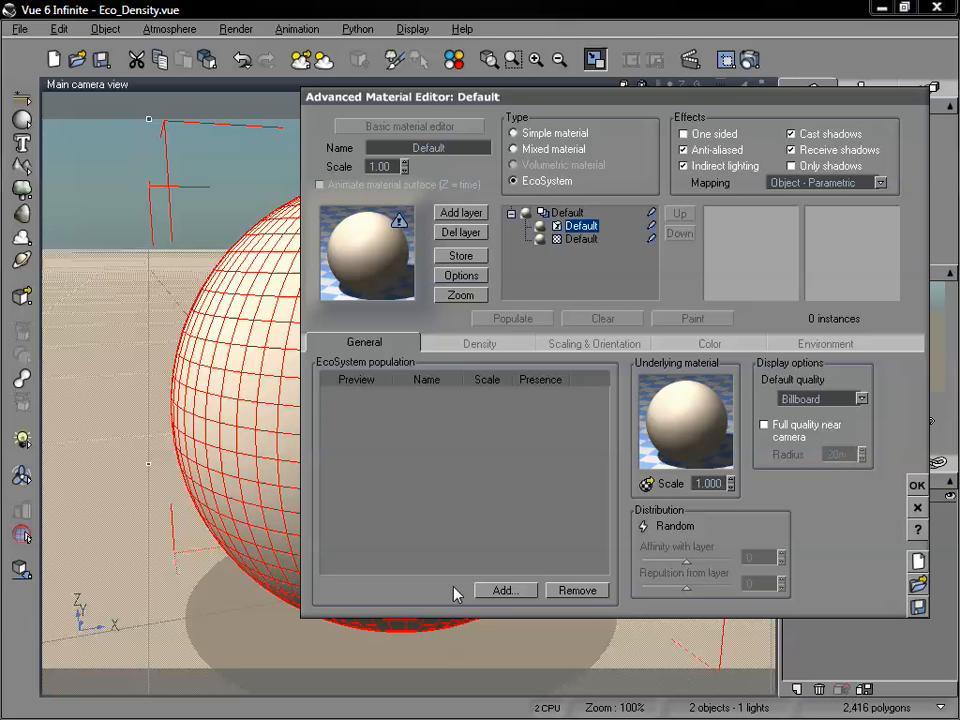
left_click(506, 591)
left_click(533, 617)
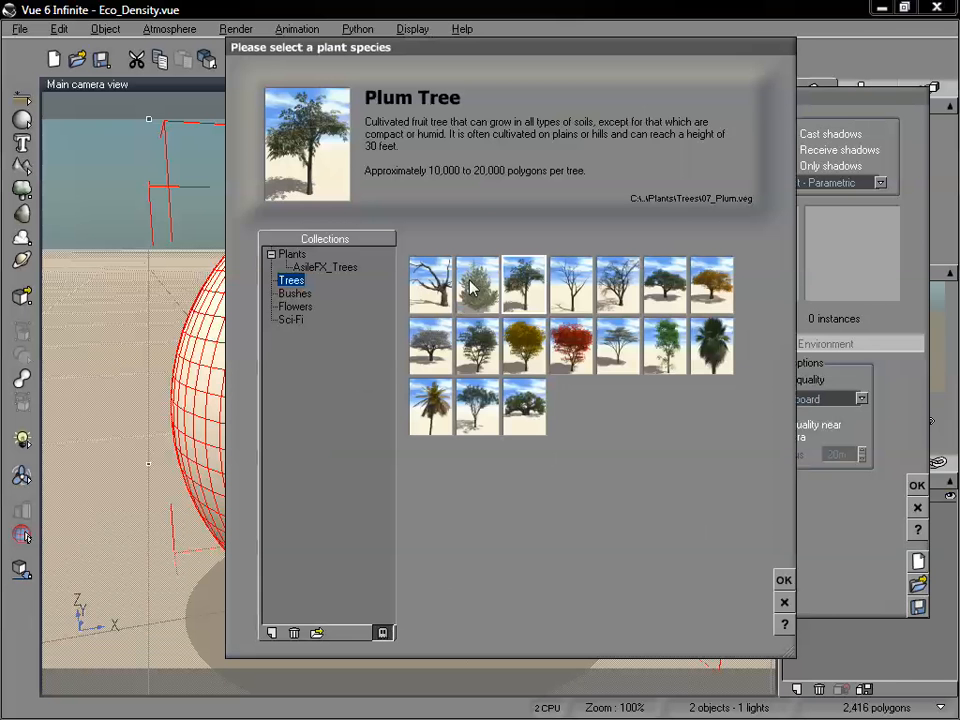
left_click(784, 581)
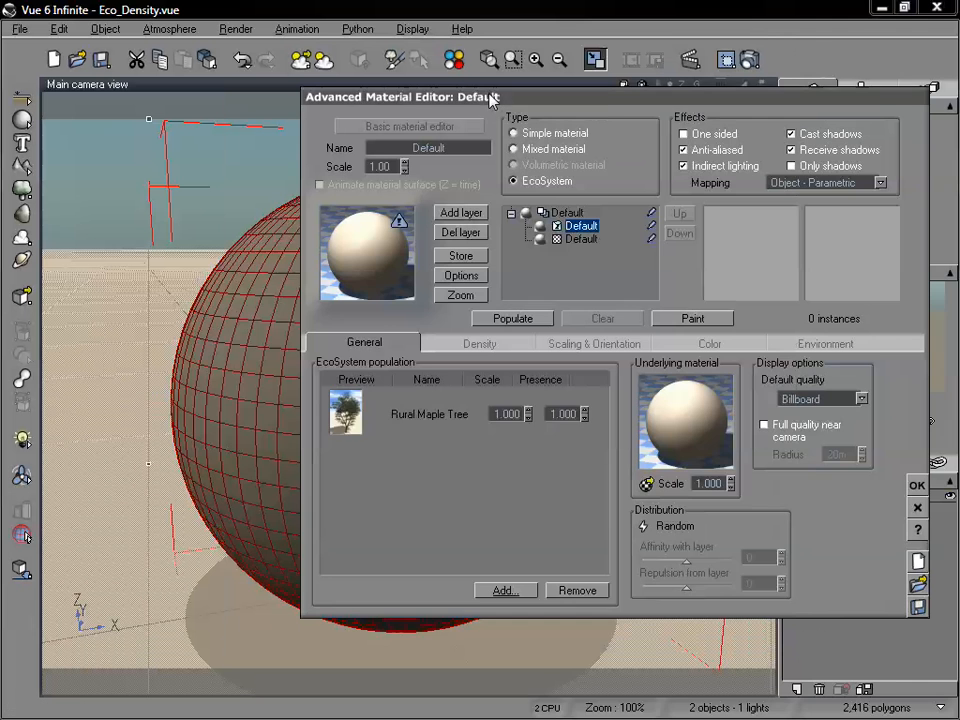
Set the Rural Maple Tree's scale to 0.5 and populate the sphere.
left_click_drag(492, 100, 564, 191)
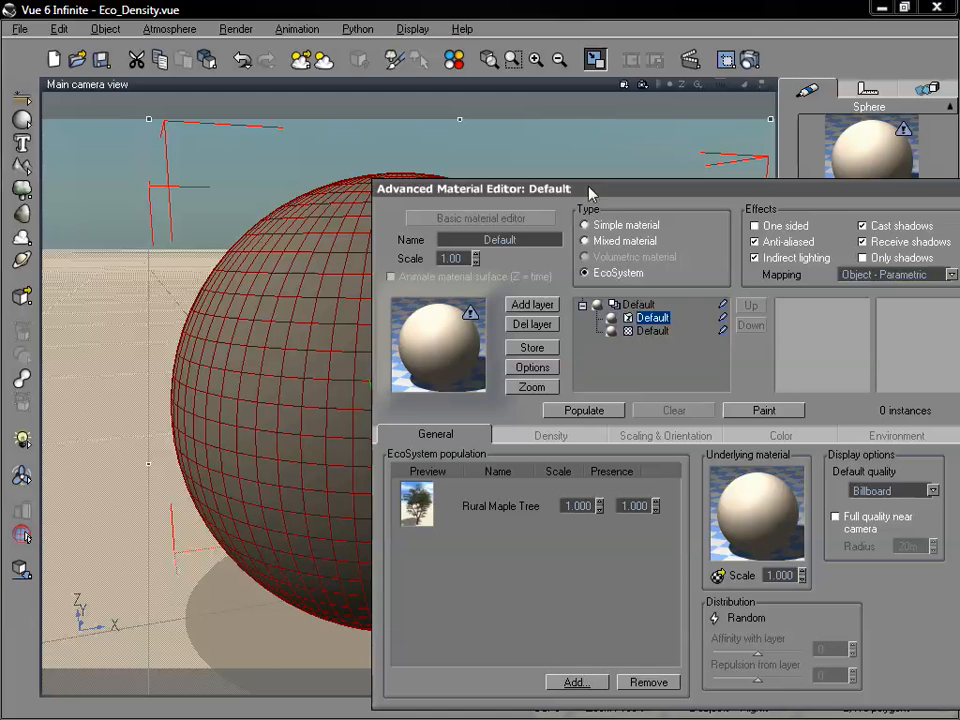
mouse_move(588, 187)
left_mouse_down()
mouse_move(685, 435)
mouse_move(604, 174)
left_mouse_up()
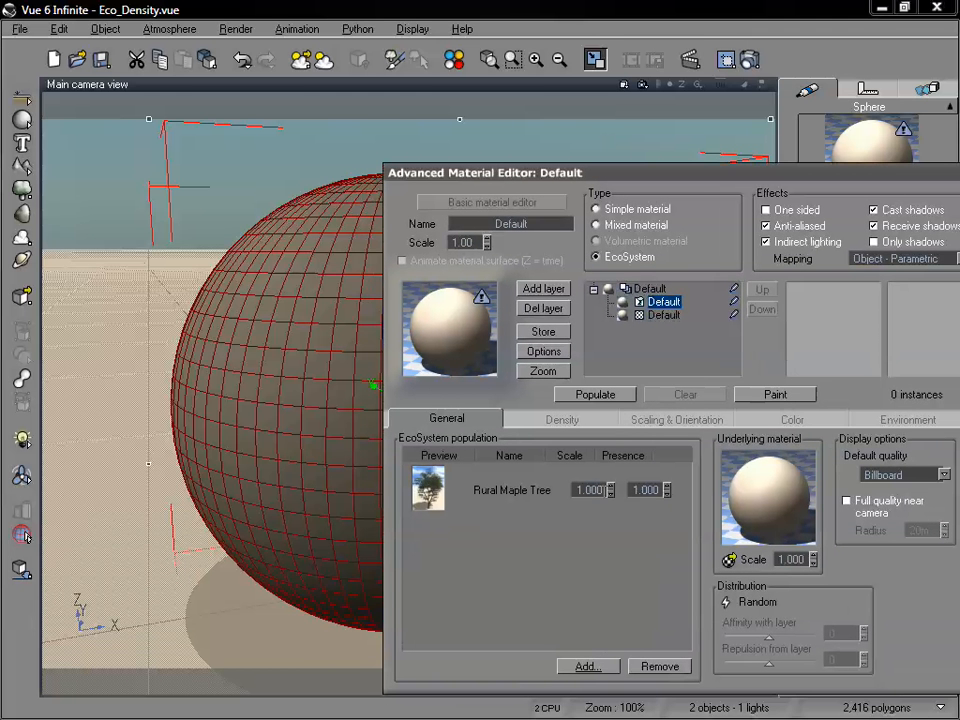
double_click(589, 490)
type(".5")
left_click(595, 398)
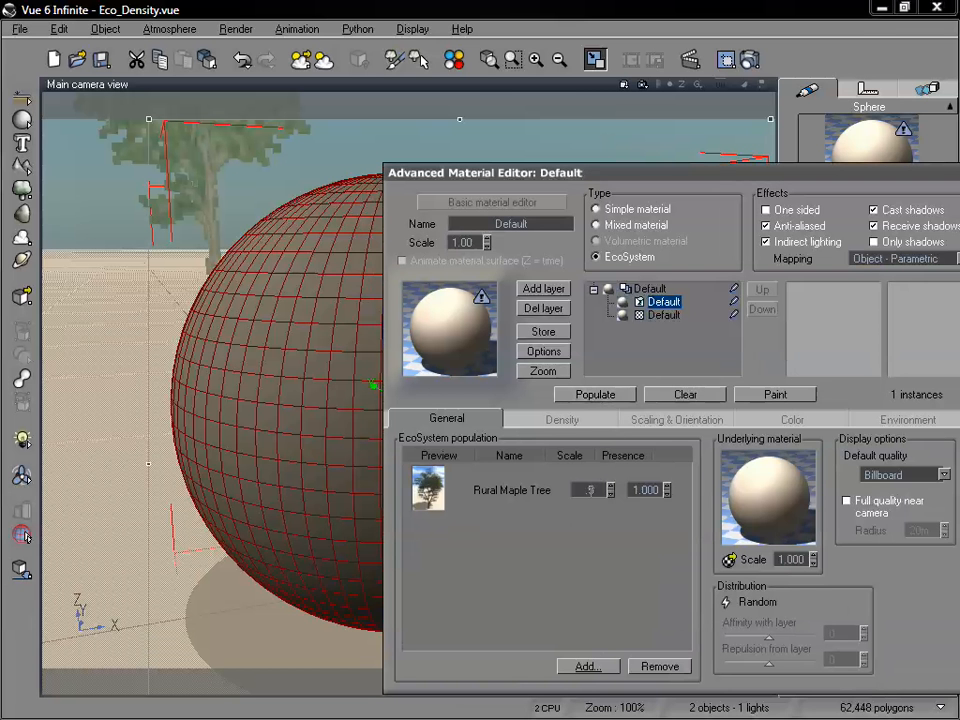
Set the Rural Maple Tree's scale to 0.1, repopulate the sphere, and check the result in the main view.
double_click(590, 489)
type("1")
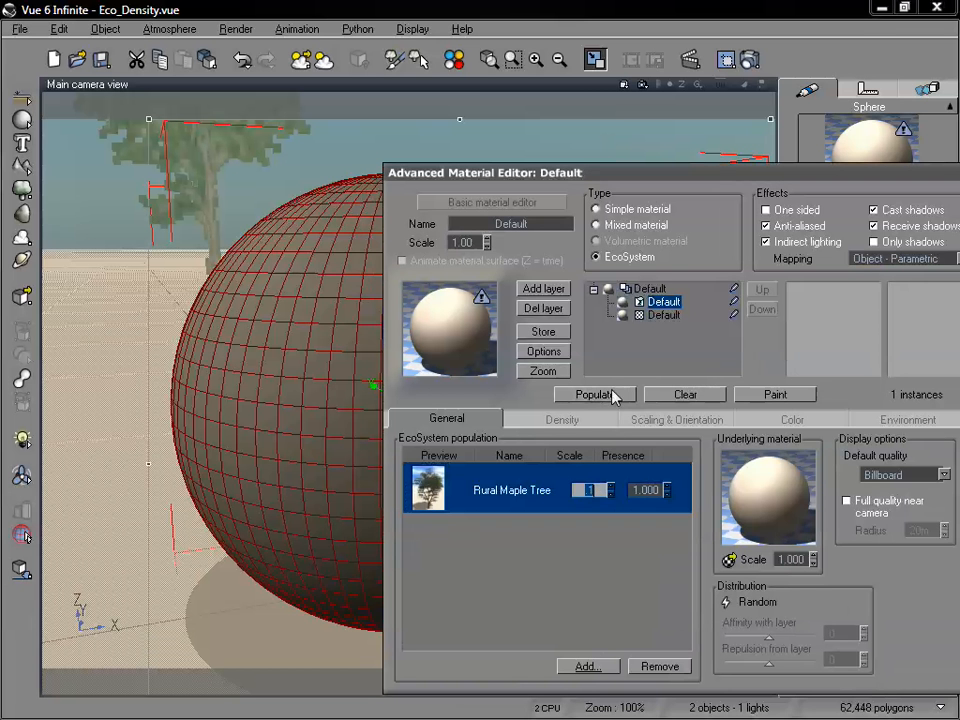
left_click(613, 394)
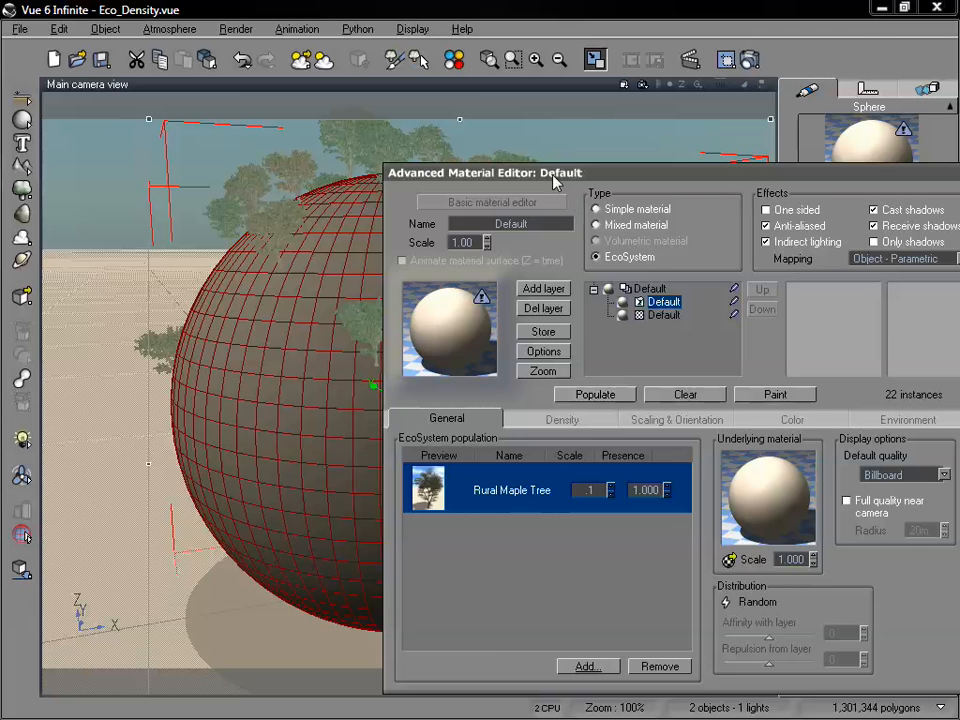
left_click_drag(555, 182, 732, 445)
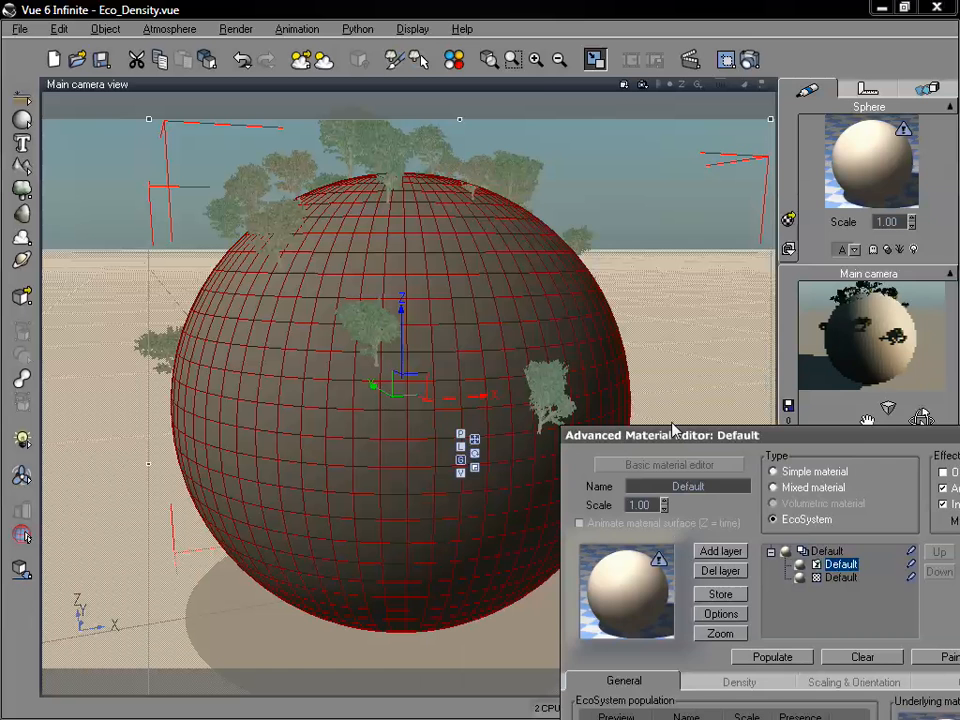
left_click_drag(673, 431, 559, 79)
Raise the EcoSystem's overall density to 88% and repopulate the sphere.
left_click(622, 341)
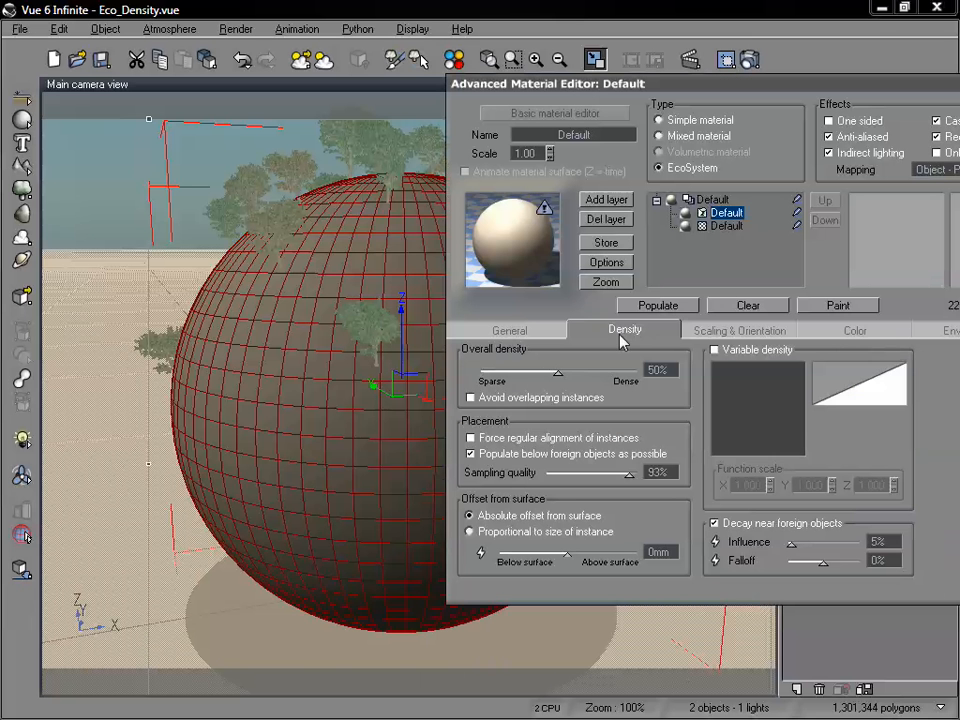
left_click_drag(558, 373, 617, 374)
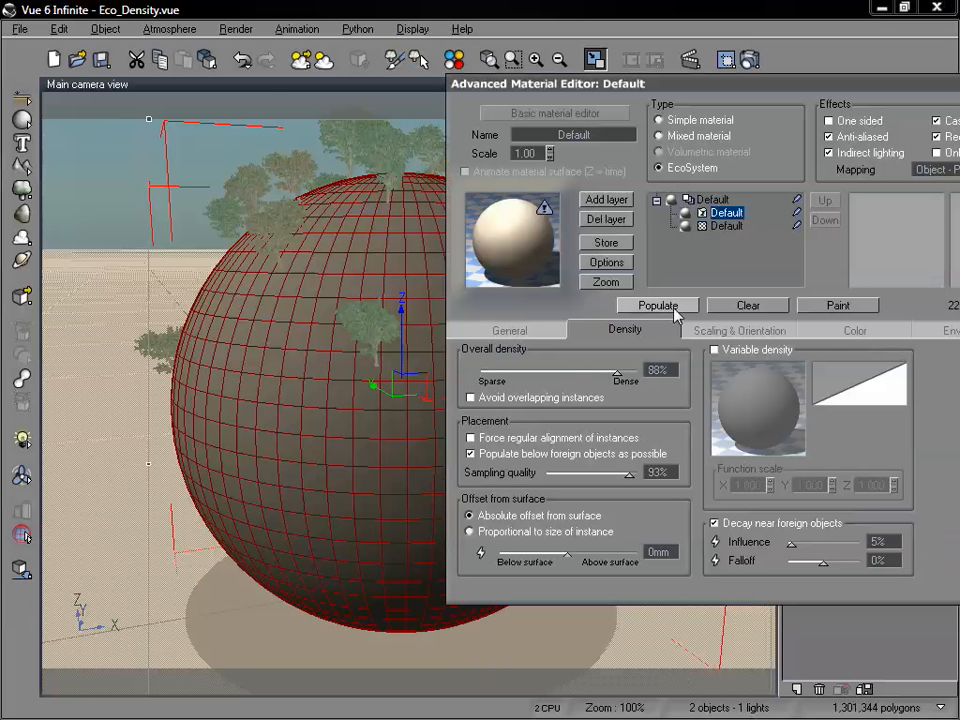
left_click(675, 309)
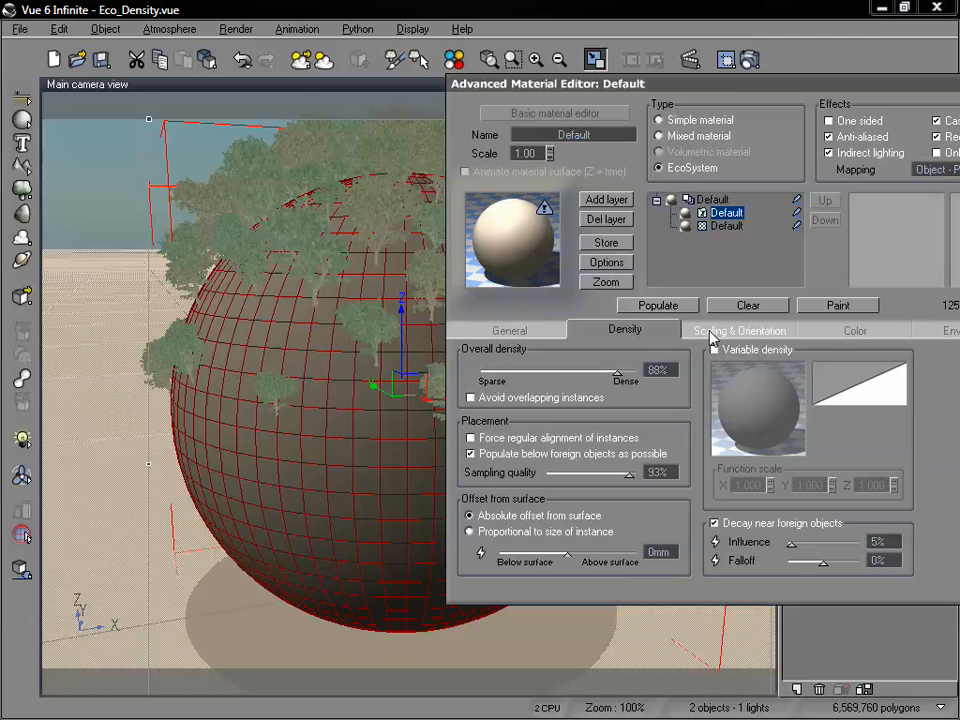
Raise the sphere EcoSystem's direction from surface to 82% and to 100% perpendicular, repopulating after each change.
left_click(712, 338)
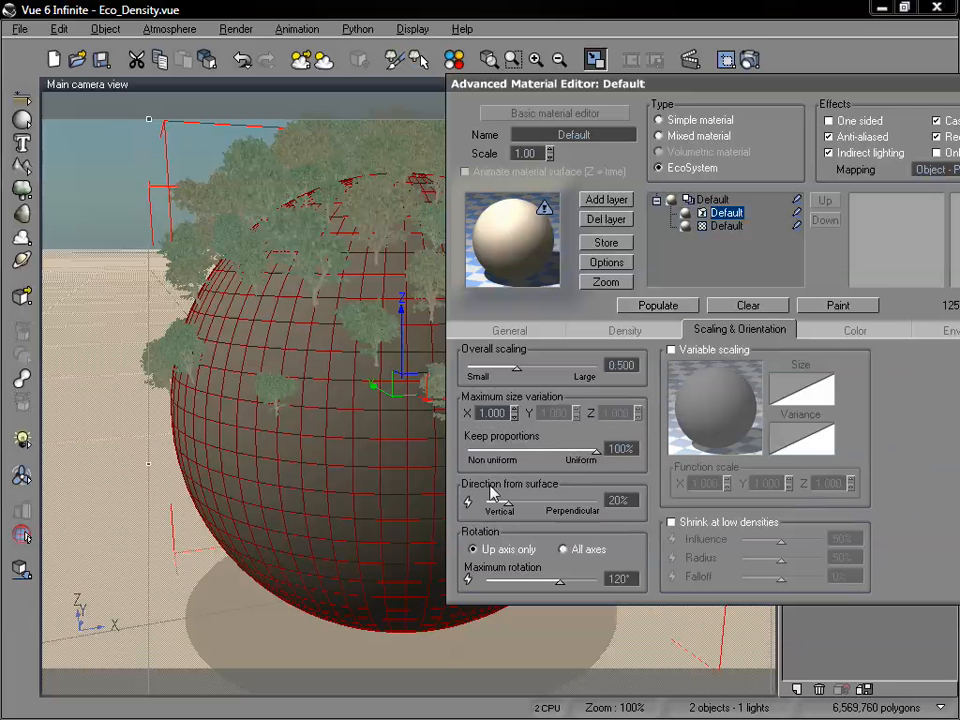
left_click_drag(507, 504, 581, 517)
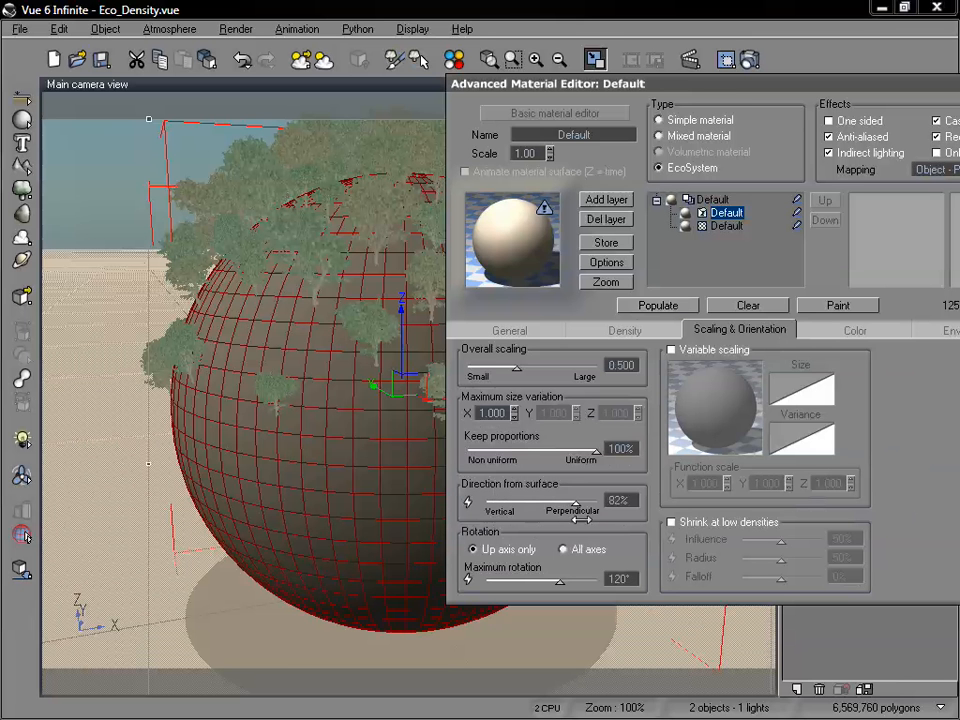
left_click(650, 305)
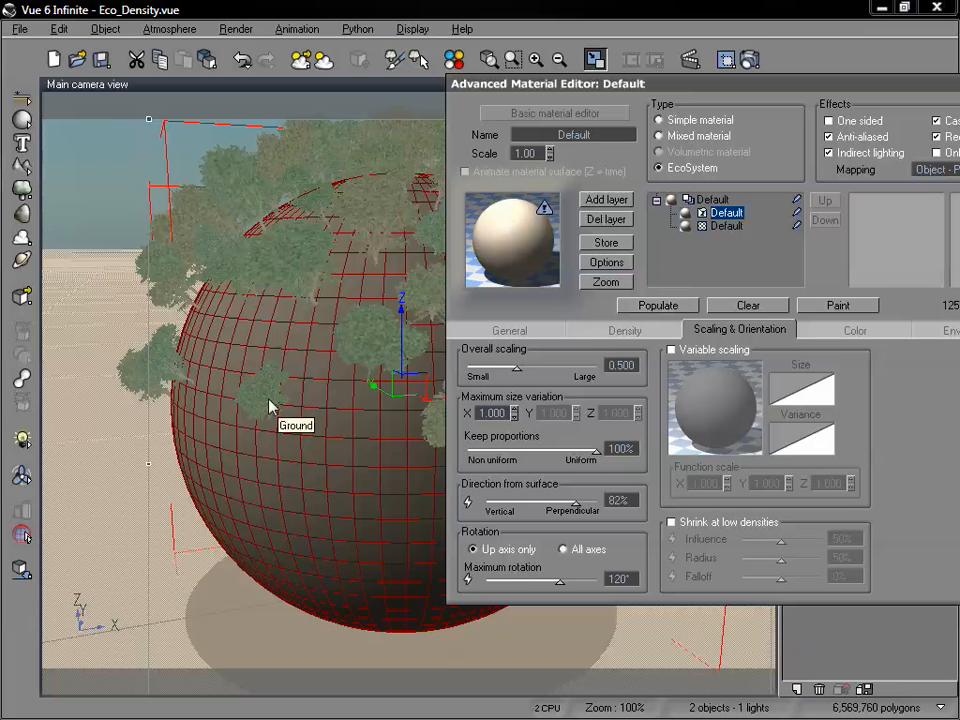
left_click_drag(570, 502, 598, 502)
left_click(660, 305)
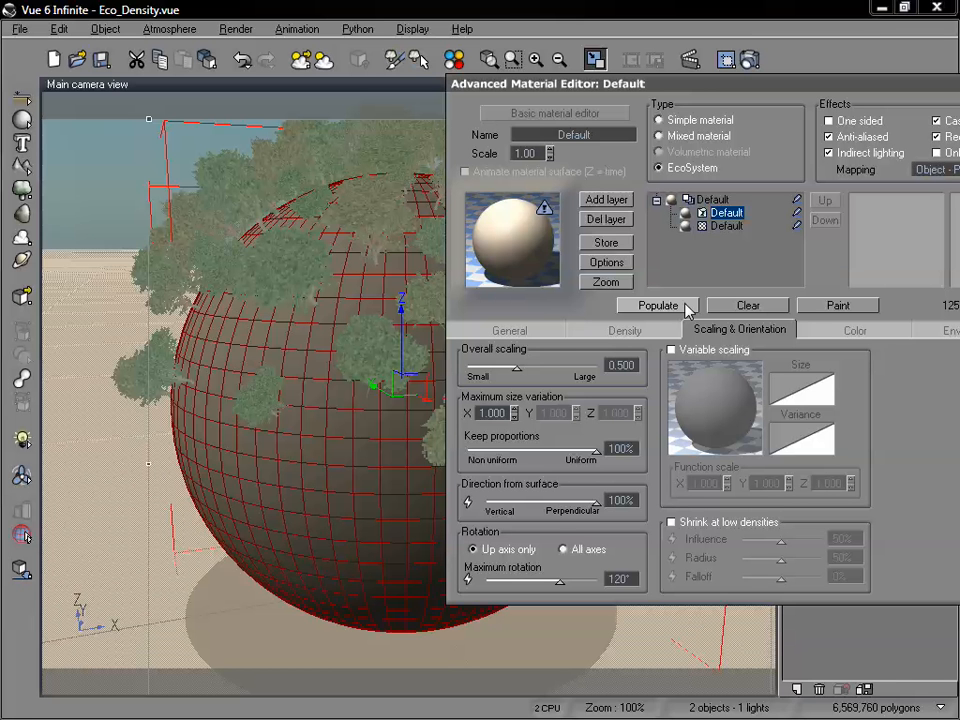
Set the direction from surface to 0%, fully vertical, and repopulate the sphere.
left_click_drag(482, 86, 552, 16)
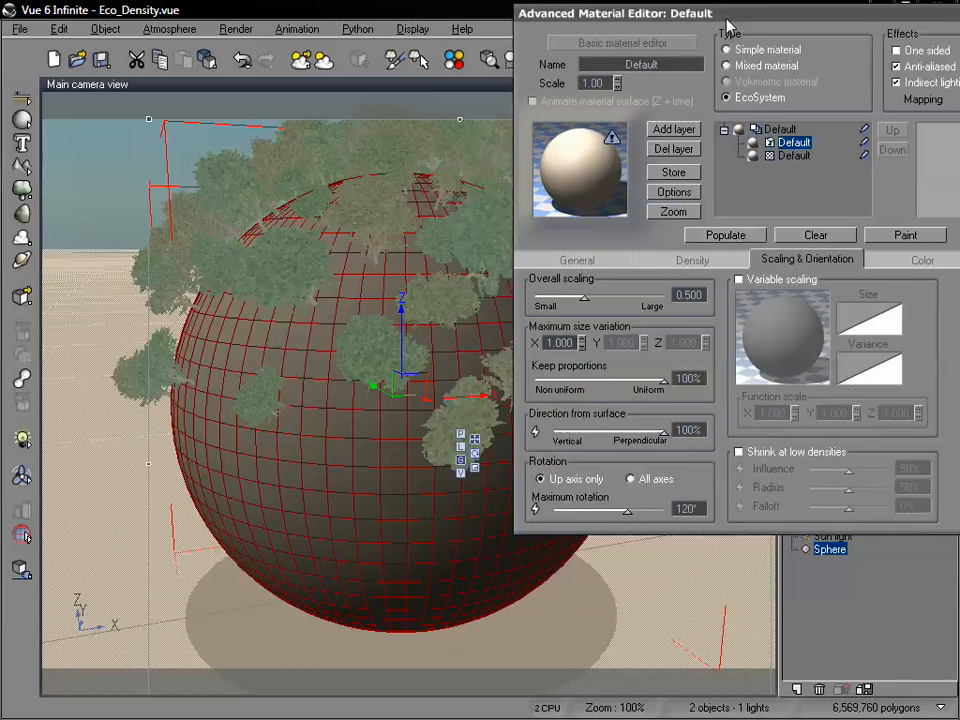
left_click_drag(666, 432, 557, 432)
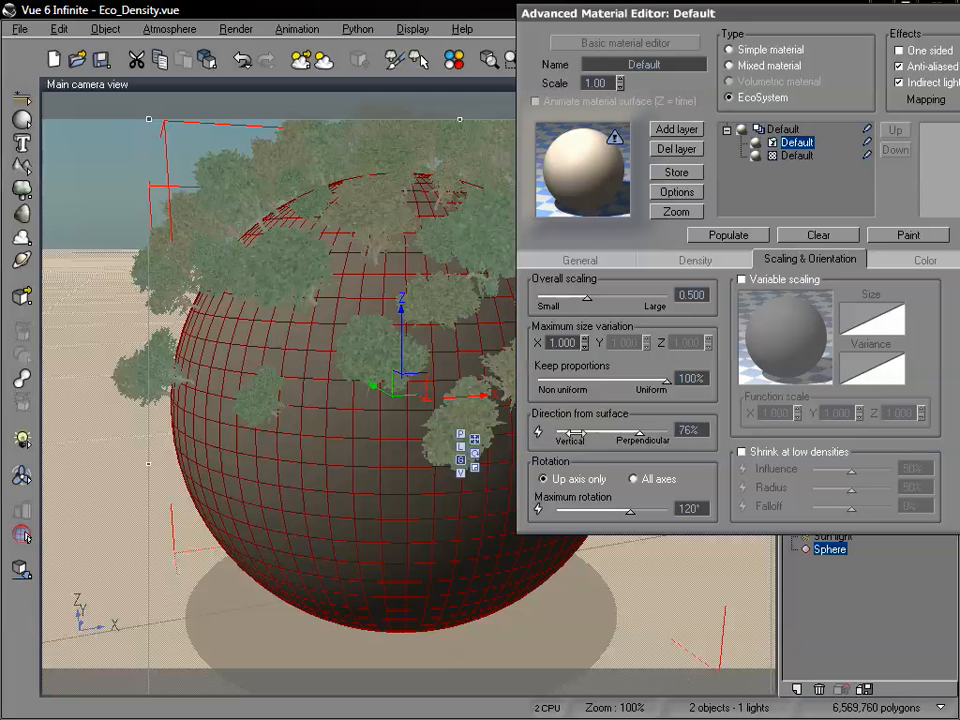
left_click(700, 236)
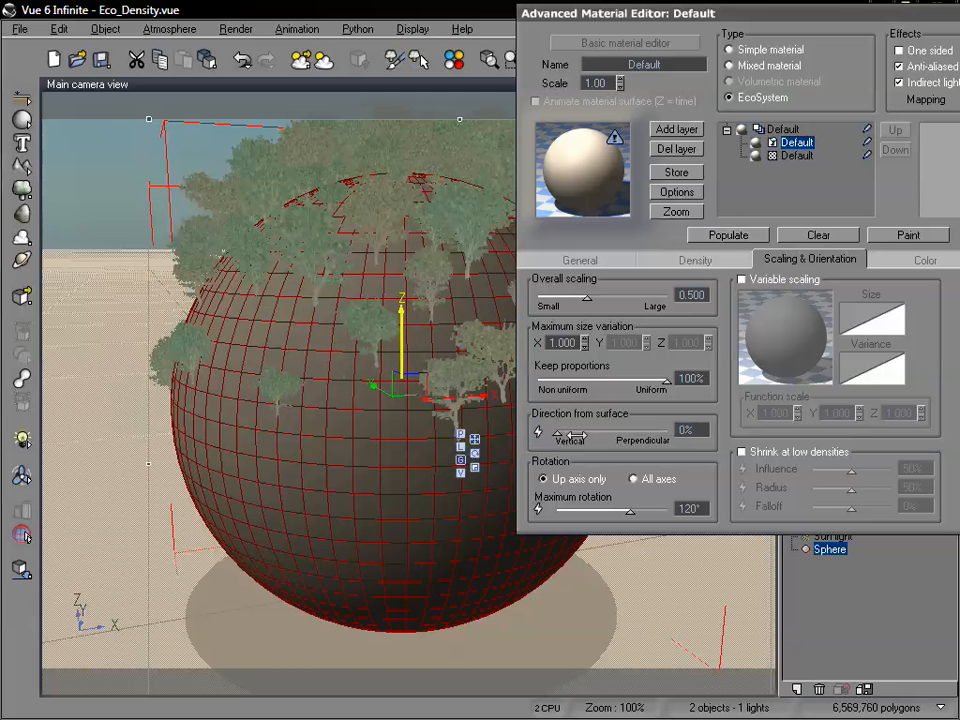
Try direction from surface values of 25% and 38%, repopulating the sphere after each one.
left_click_drag(559, 433, 585, 434)
left_click(715, 235)
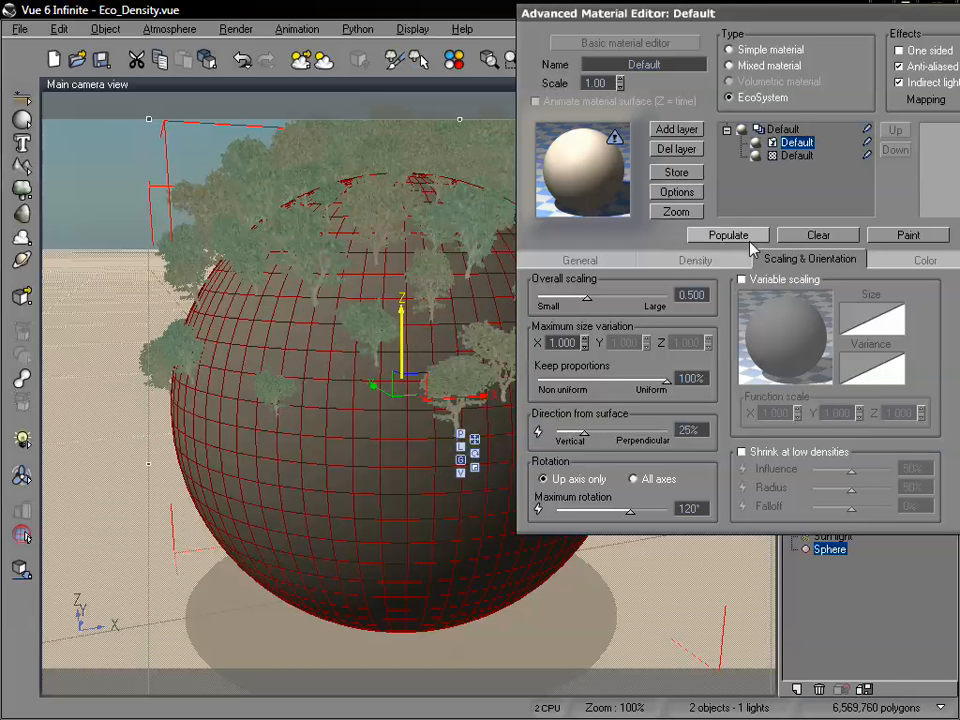
left_click_drag(587, 431, 600, 430)
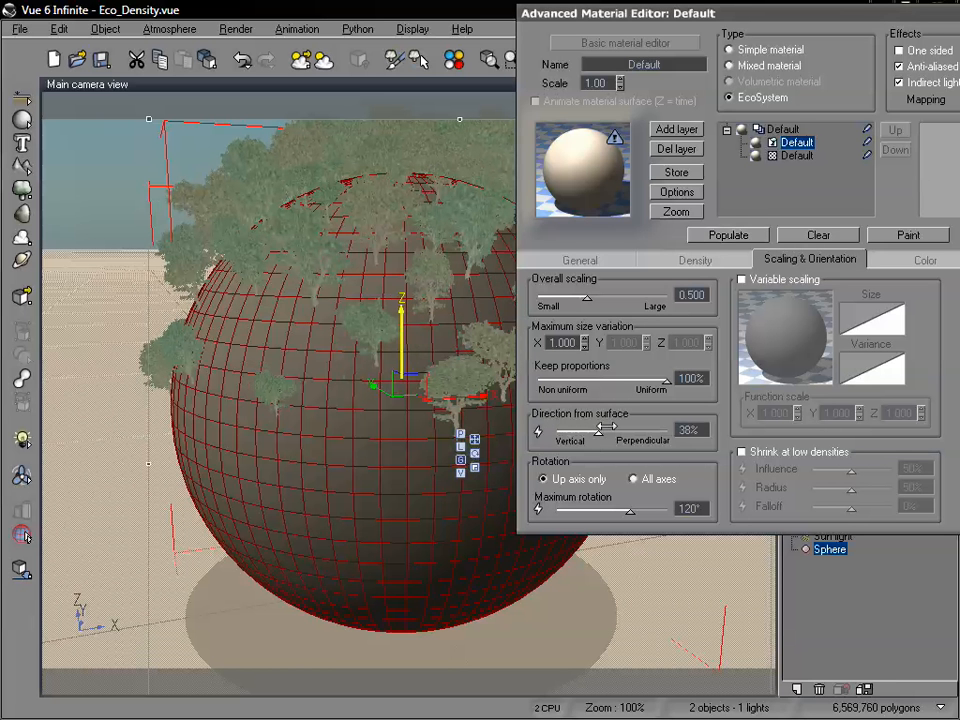
left_click(730, 236)
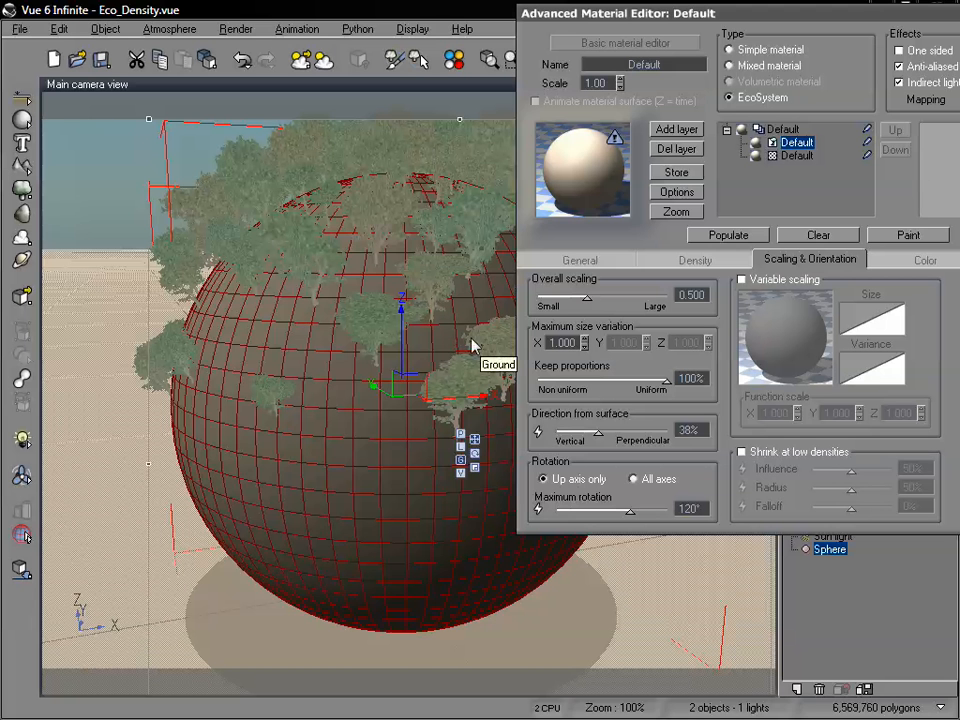
Rotate the trees on all axes with a maximum rotation of 180° and repopulate the sphere.
left_click(634, 480)
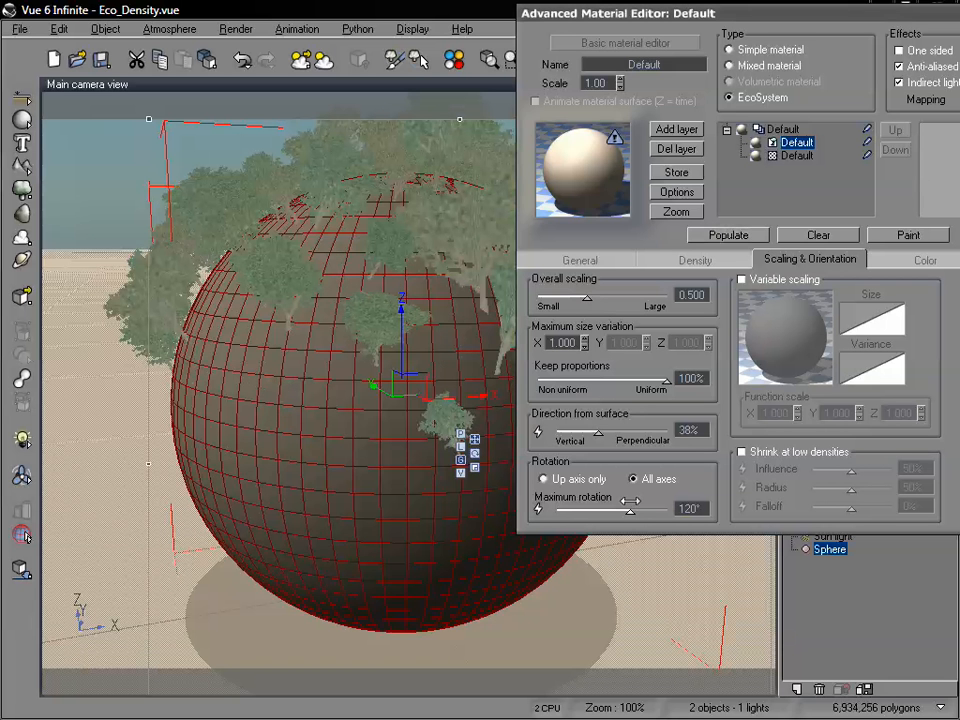
left_click_drag(630, 509, 668, 509)
left_click(731, 236)
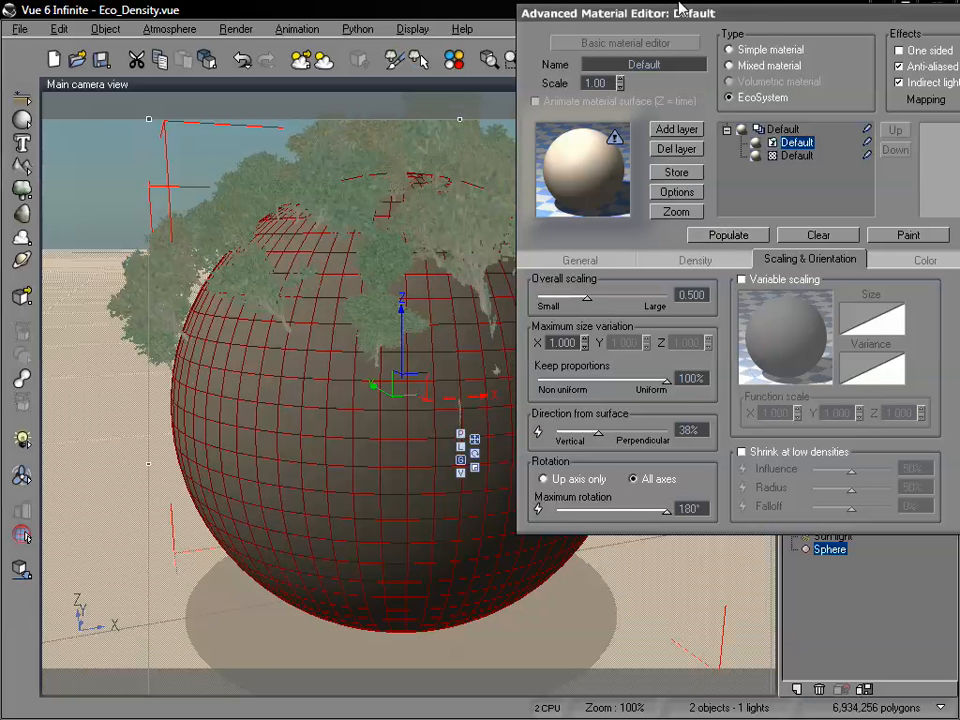
Set the default display quality of the sphere's EcoSystem to Smooth Shaded.
left_click_drag(679, 18, 402, 30)
left_click(468, 282)
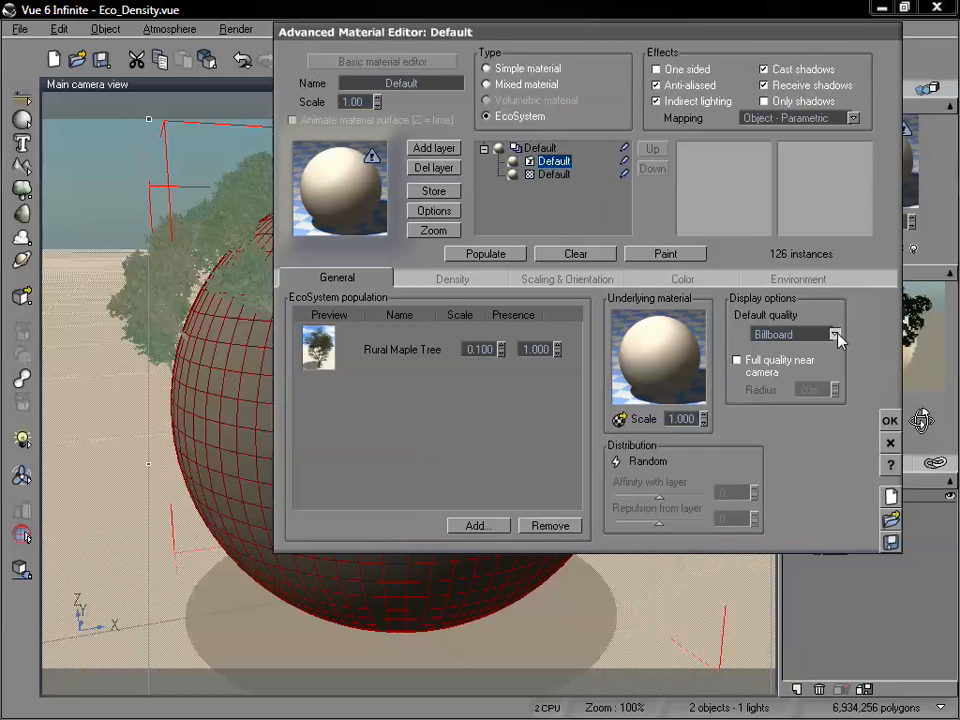
left_click(836, 336)
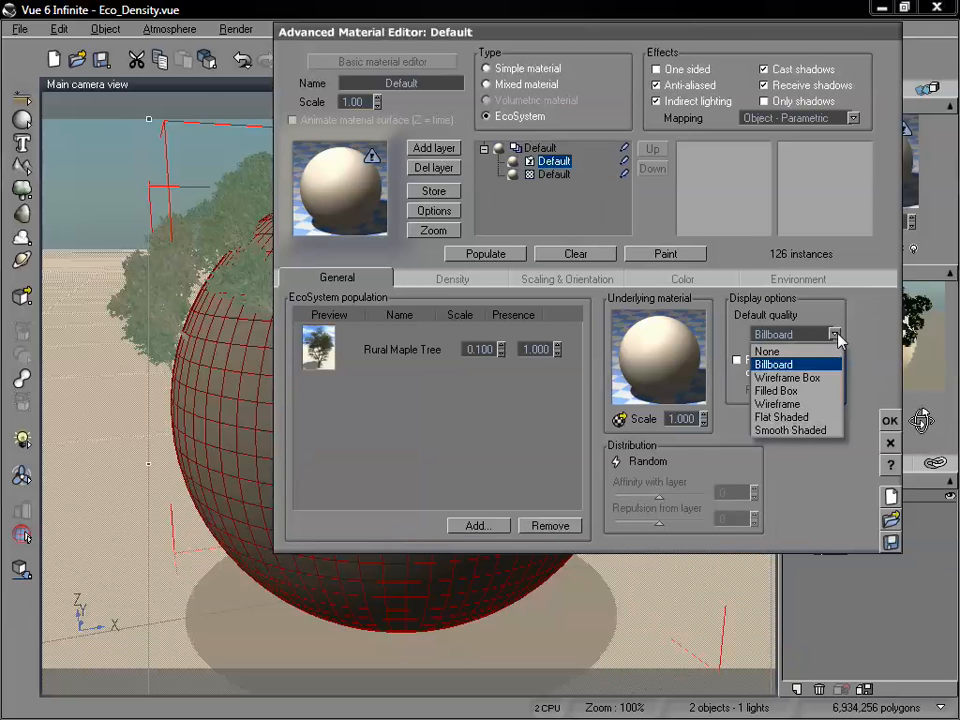
left_click(805, 430)
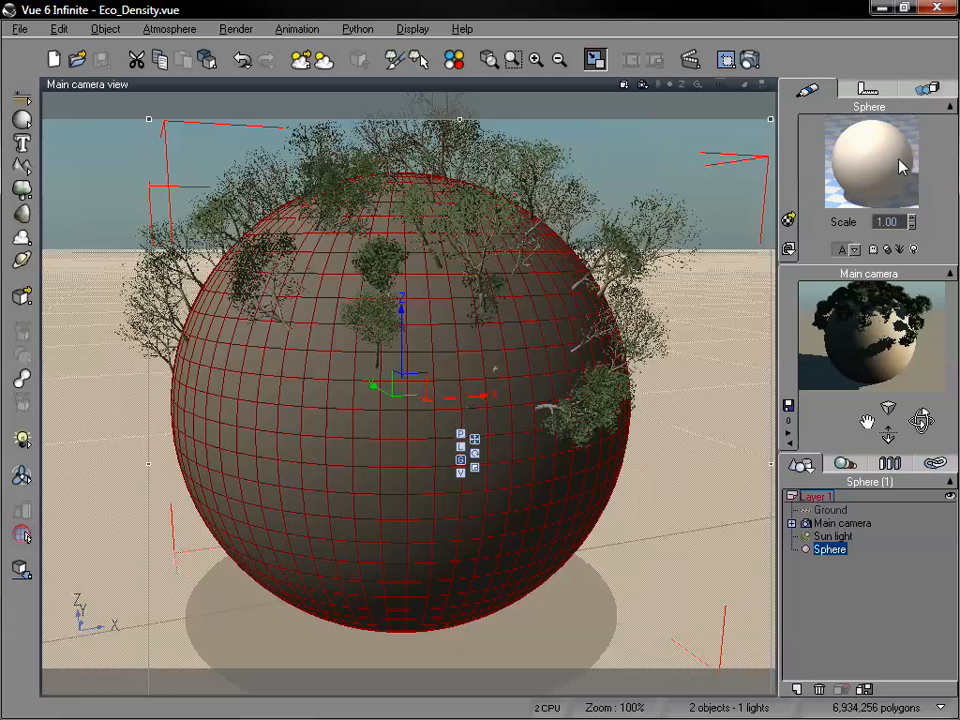
Reopen the sphere's material, examine its scaling and orientation settings against the view, and close the editor.
double_click(898, 158)
left_click_drag(421, 98, 777, 90)
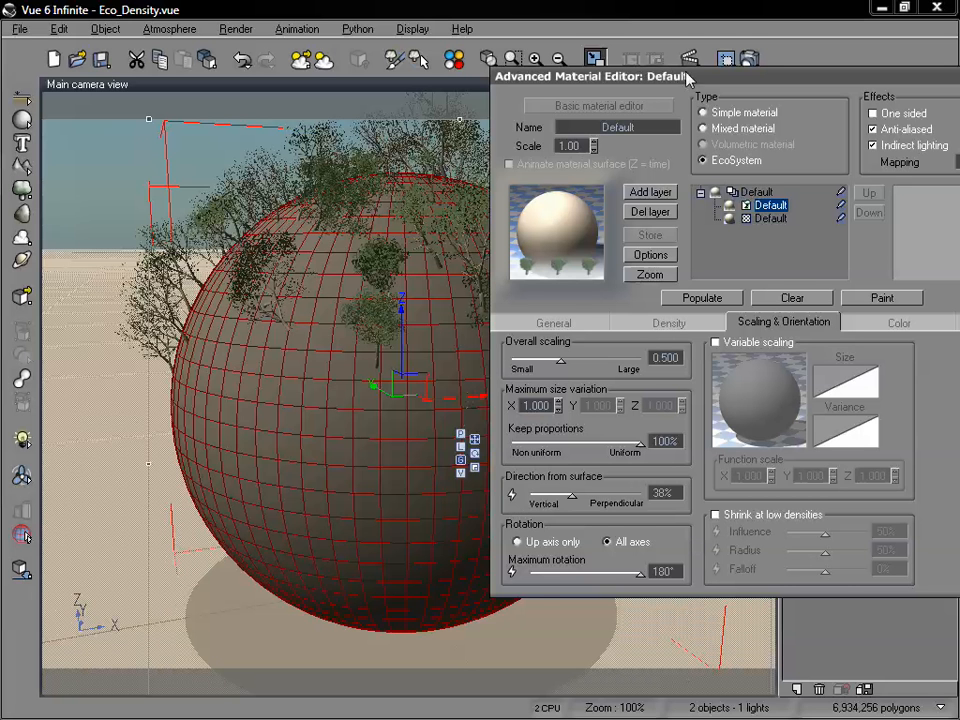
left_click_drag(687, 78, 724, 50)
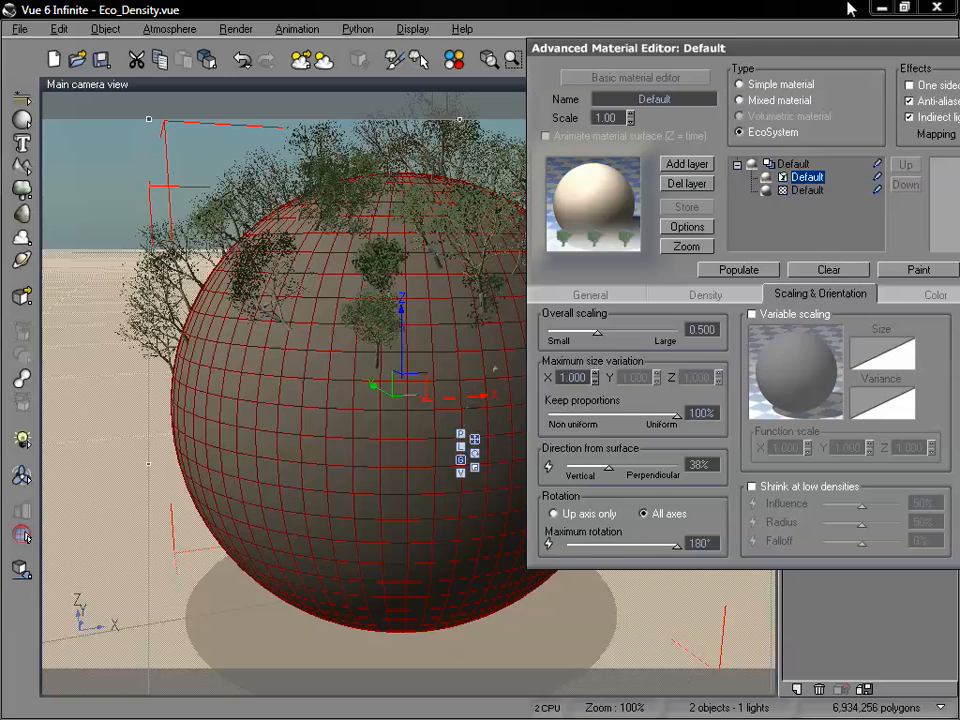
left_click_drag(598, 45, 223, 67)
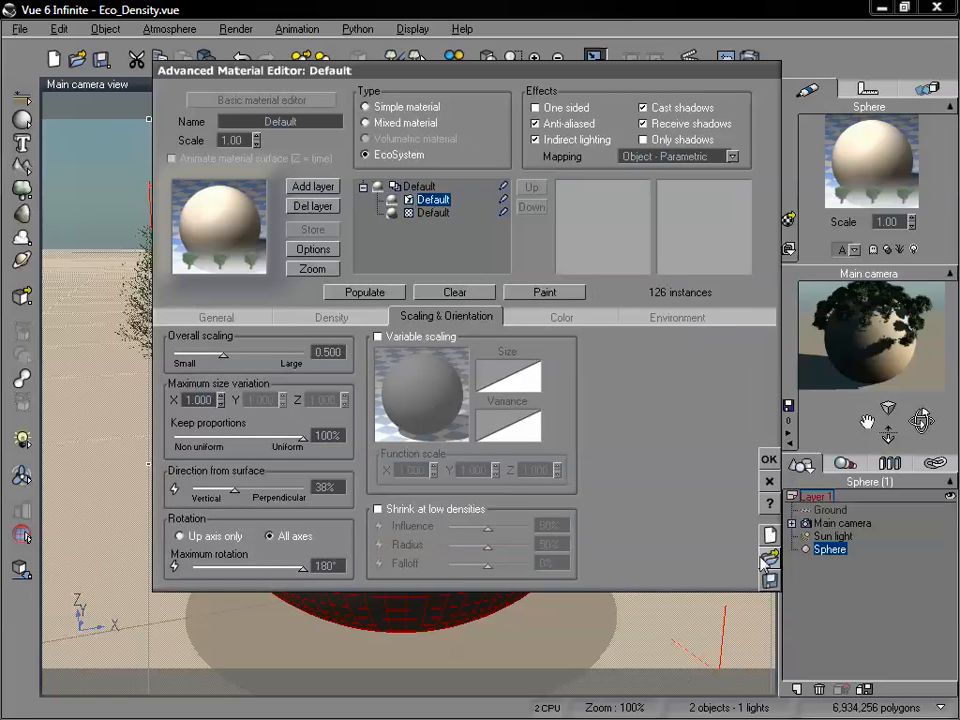
left_click(769, 461)
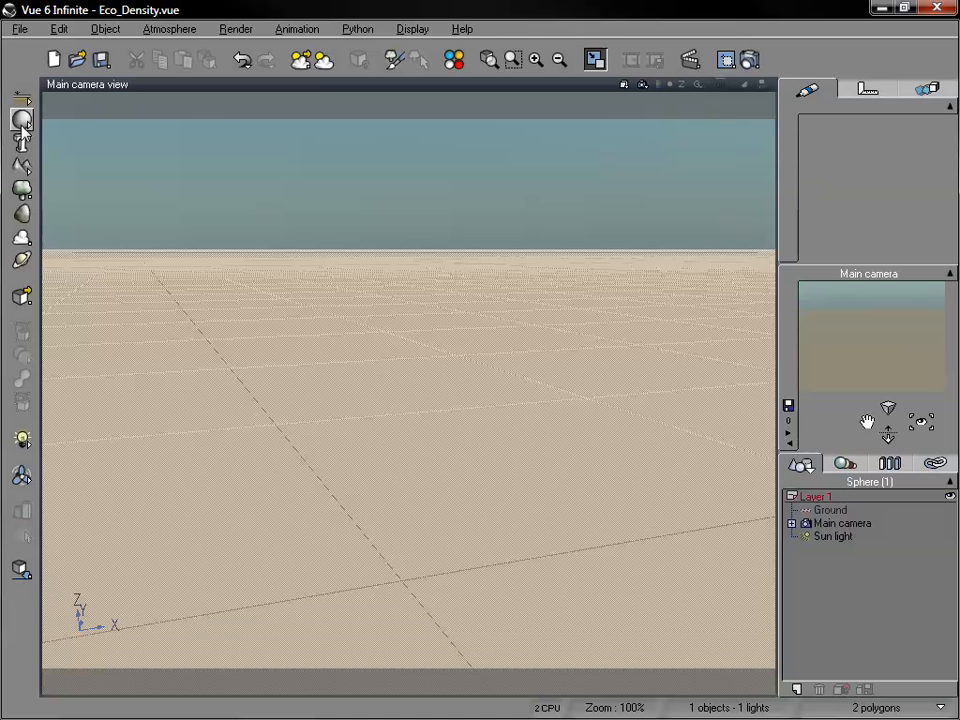
Add a plane, lower it close to the ground, and enlarge it beyond the sides of the camera view.
left_click_drag(23, 122, 178, 132)
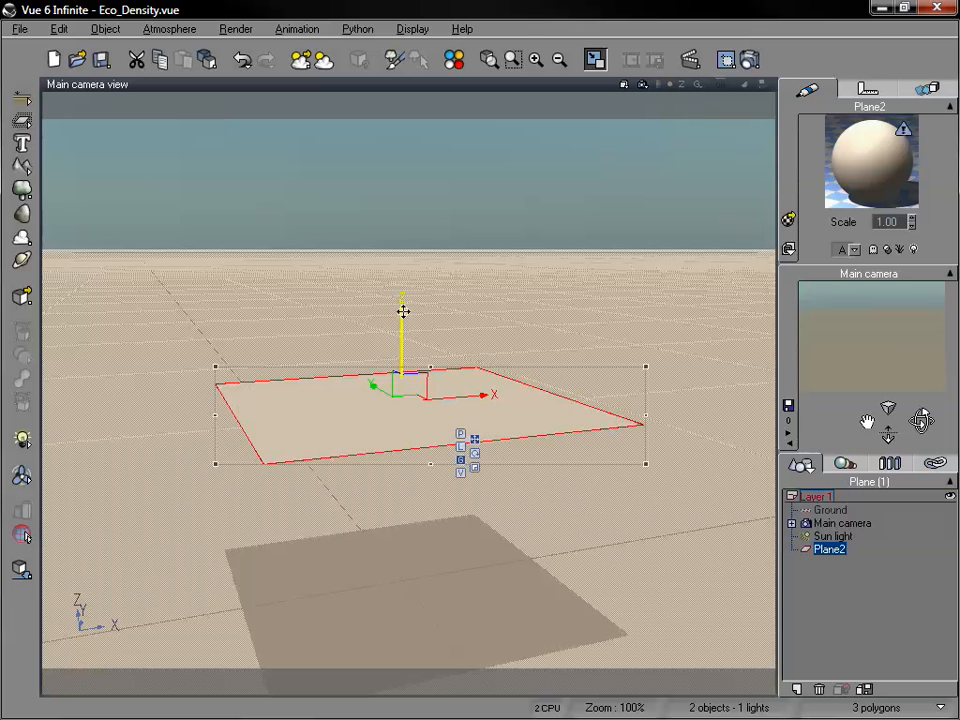
left_click_drag(401, 311, 409, 471)
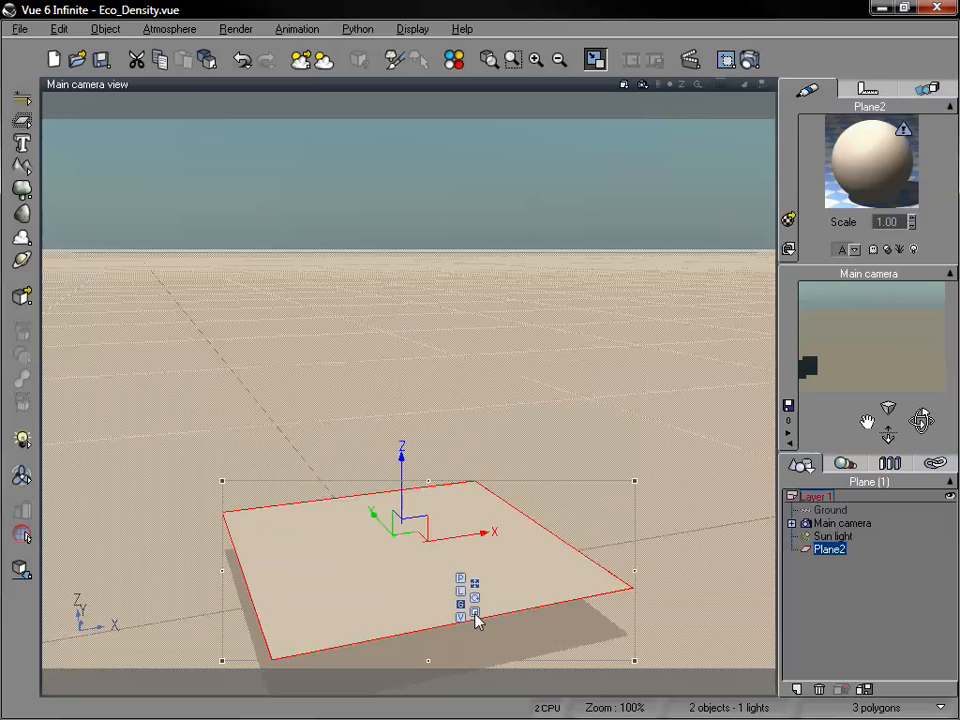
left_click(475, 612)
left_click_drag(409, 540, 837, 155)
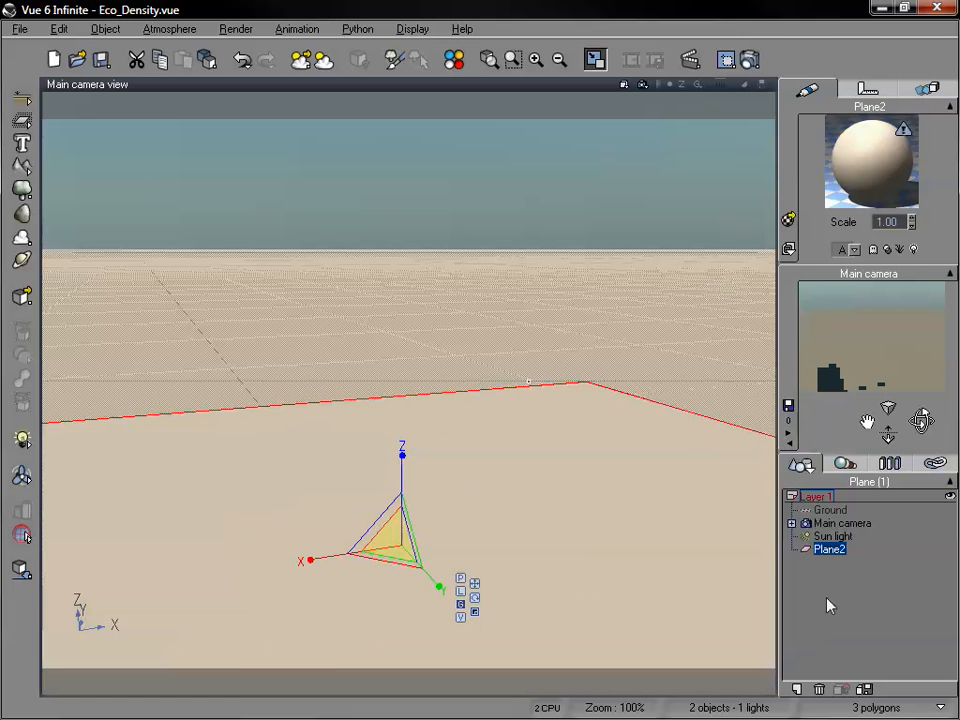
Reframe the camera to look down on the plane and change the plane's material type to EcoSystem.
left_click(827, 600)
left_click_drag(865, 425, 866, 470)
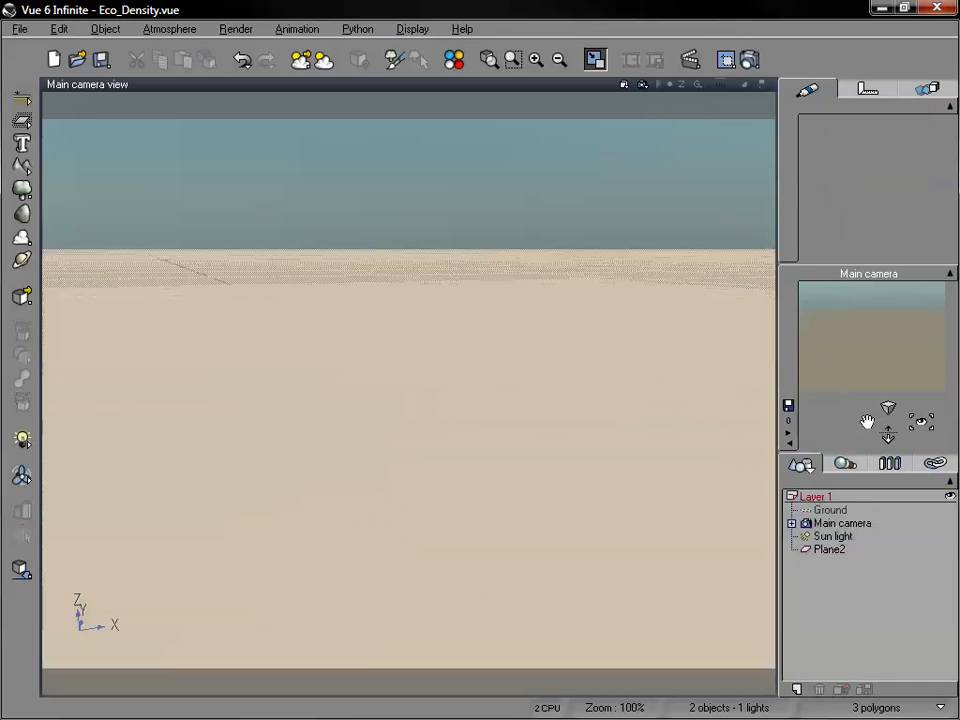
left_click_drag(917, 422, 917, 480)
left_click_drag(876, 425, 876, 388)
left_click(836, 551)
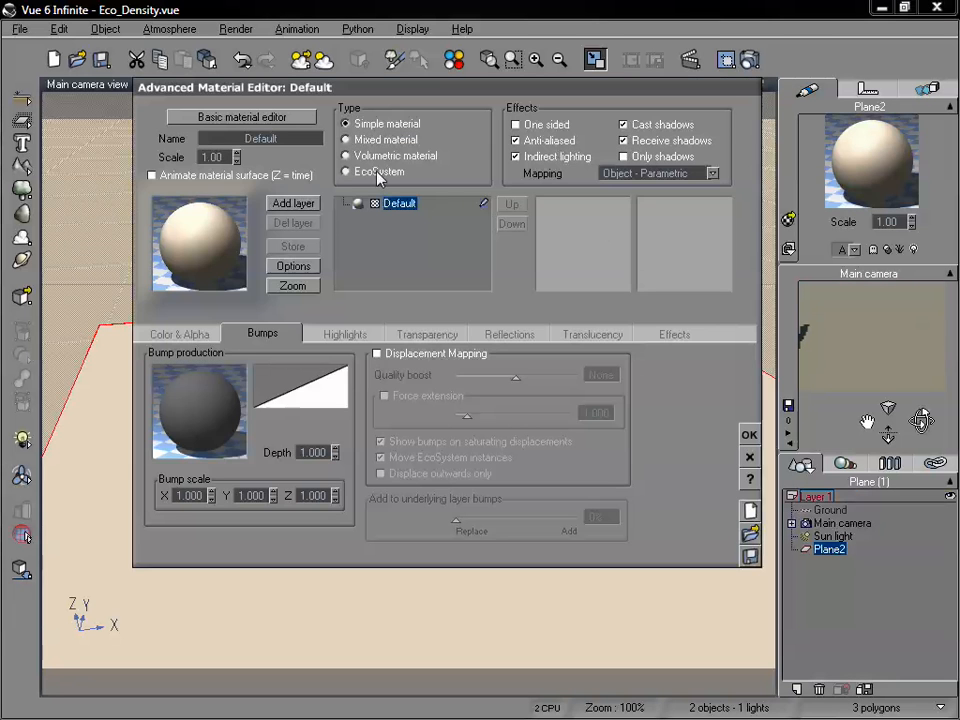
left_click(346, 173)
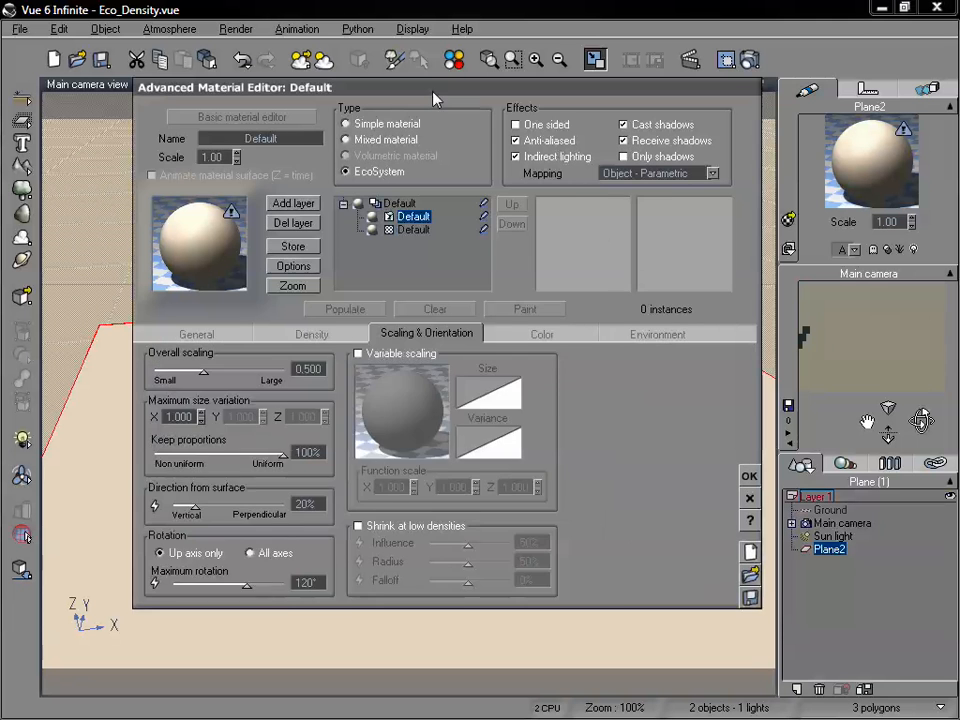
Add the Plum Tree species to the plane's EcoSystem population and populate the plane.
left_click_drag(437, 88, 492, 77)
left_click(262, 326)
left_click(392, 572)
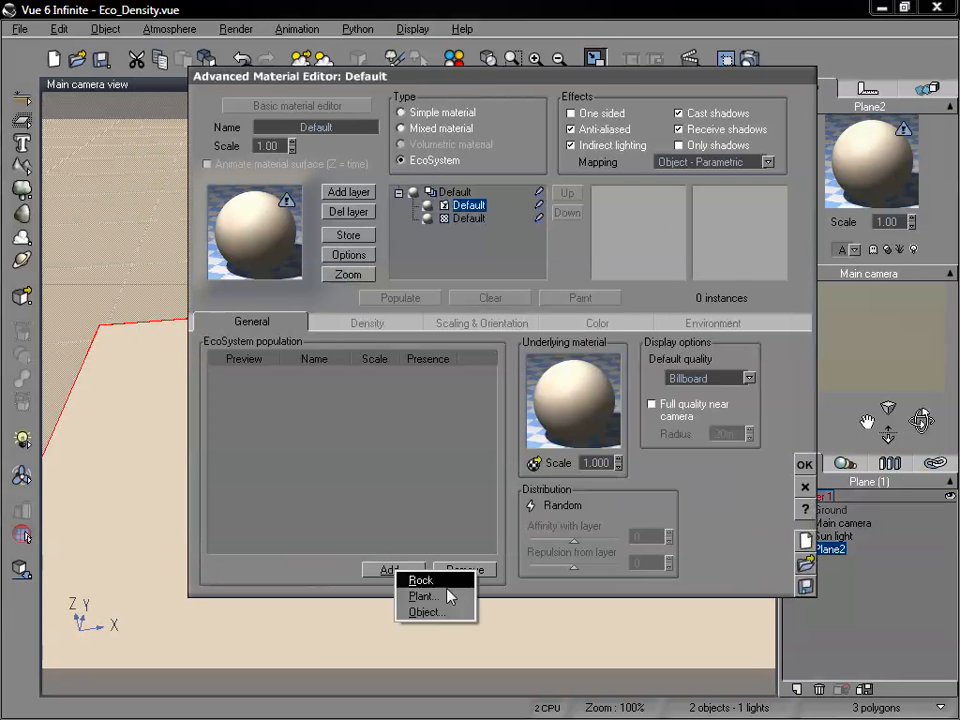
left_click(447, 595)
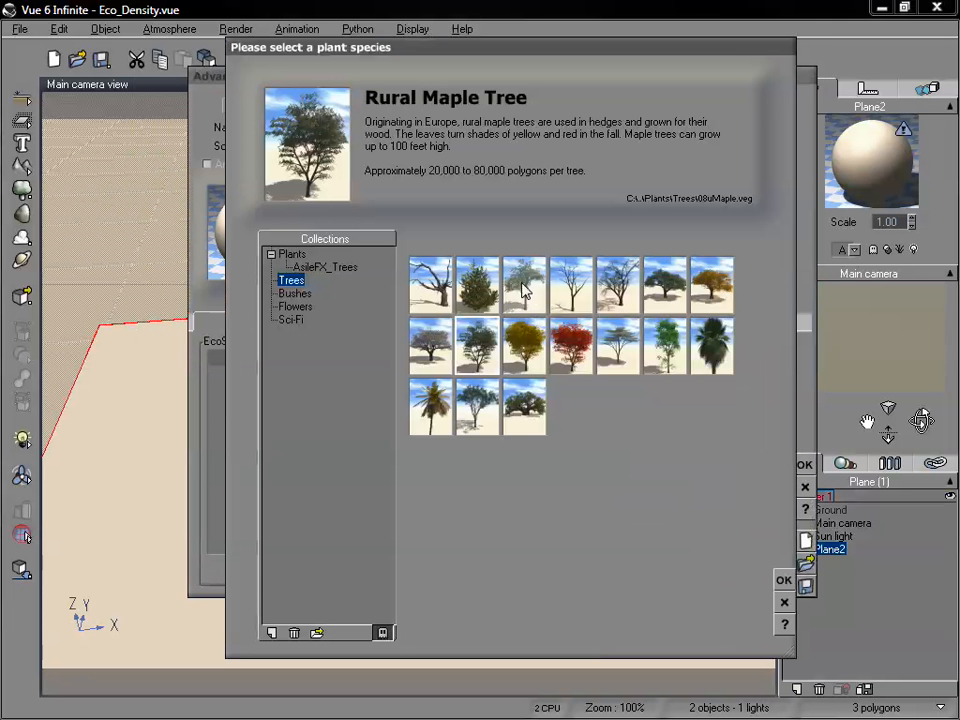
left_click(526, 289)
left_click(782, 579)
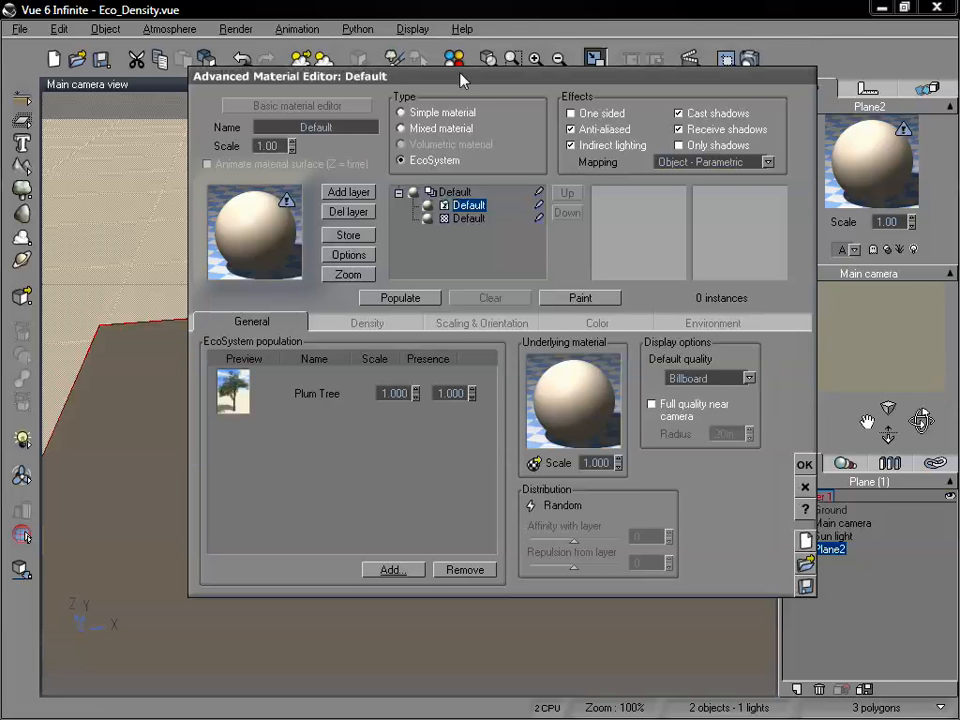
left_click_drag(466, 78, 595, 58)
left_click(536, 272)
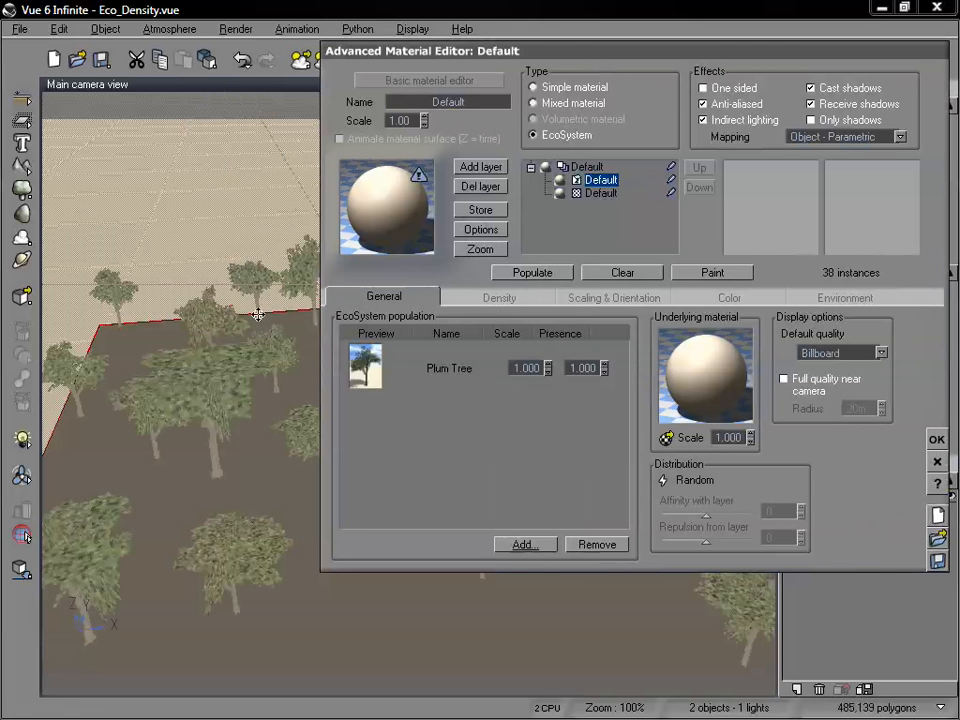
Add the Rural Maple Tree species to the population alongside the Plum Tree and repopulate the plane.
left_click(537, 553)
left_click(555, 571)
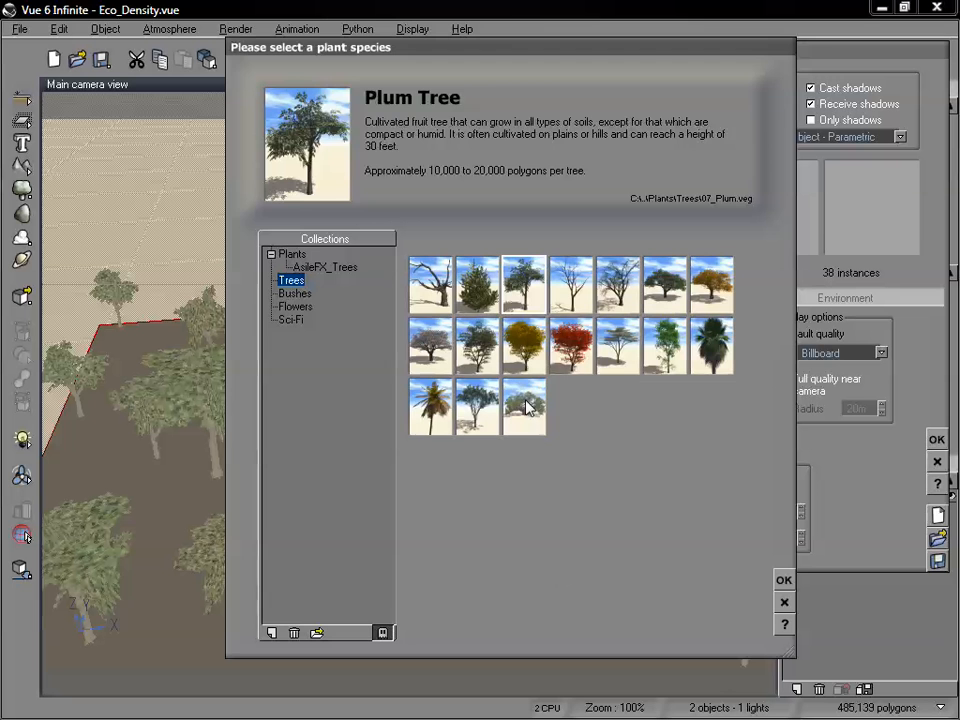
left_click(783, 580)
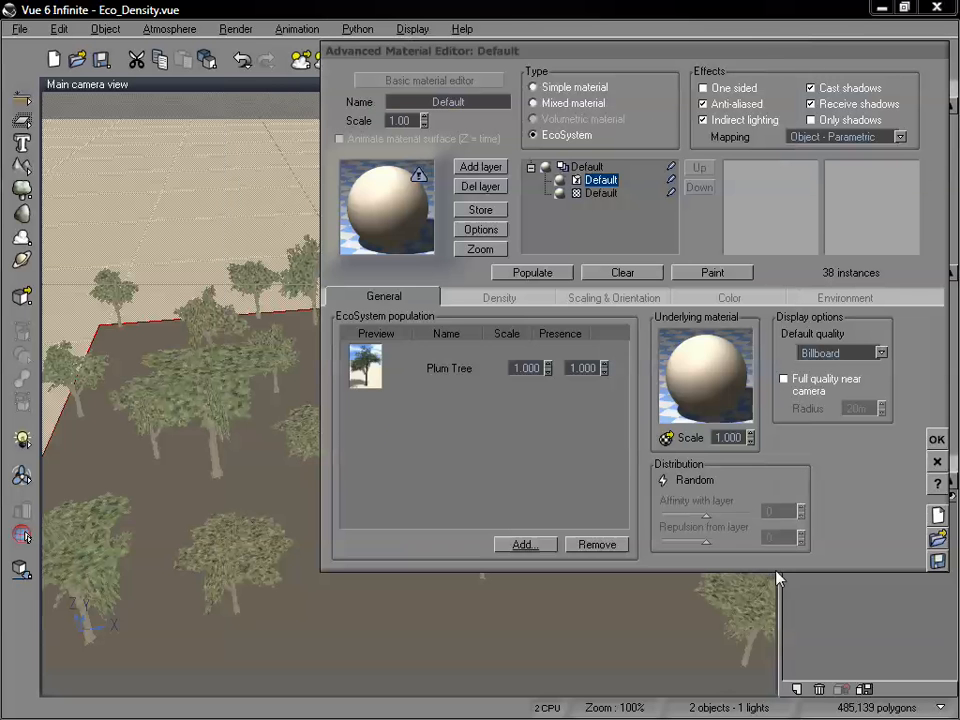
left_click(535, 274)
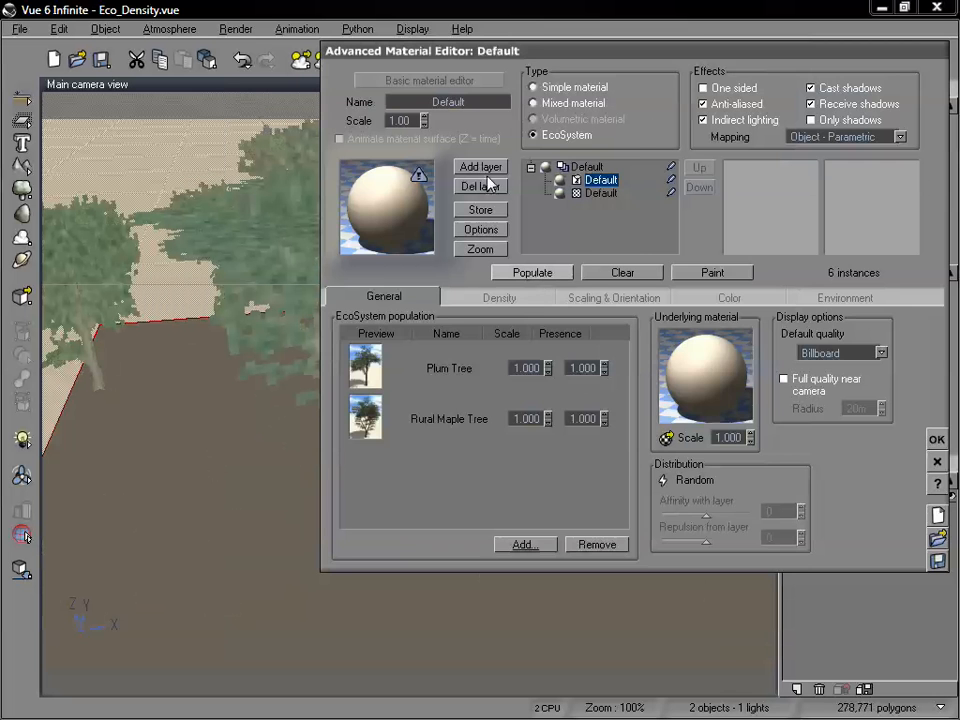
Set the Plum Tree's presence to 0.5 and repopulate the plane.
left_click_drag(523, 50, 674, 58)
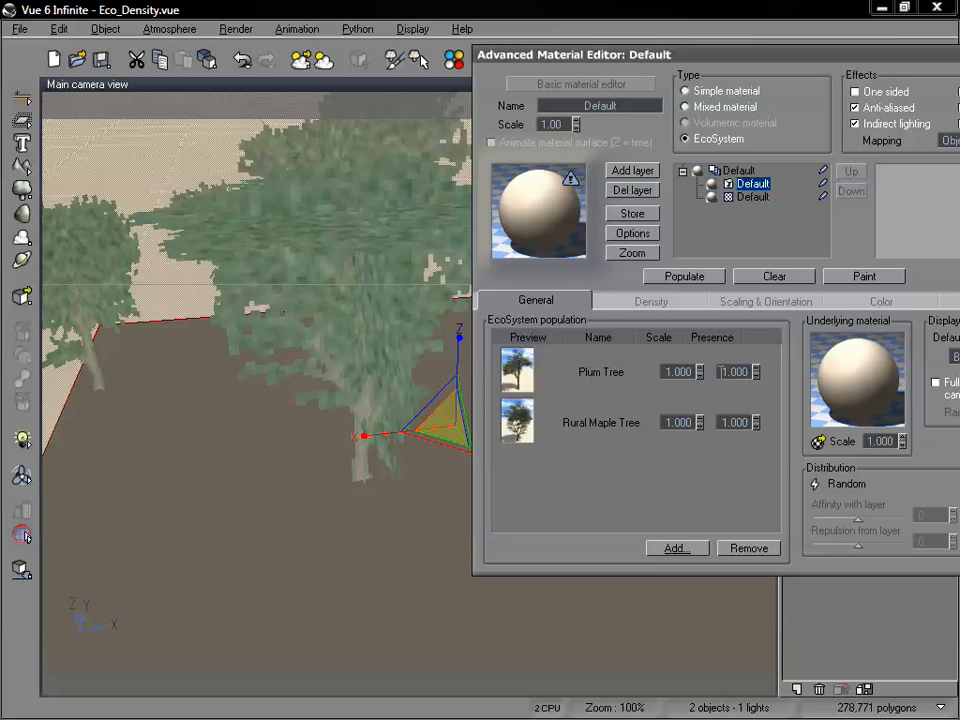
left_click(722, 372)
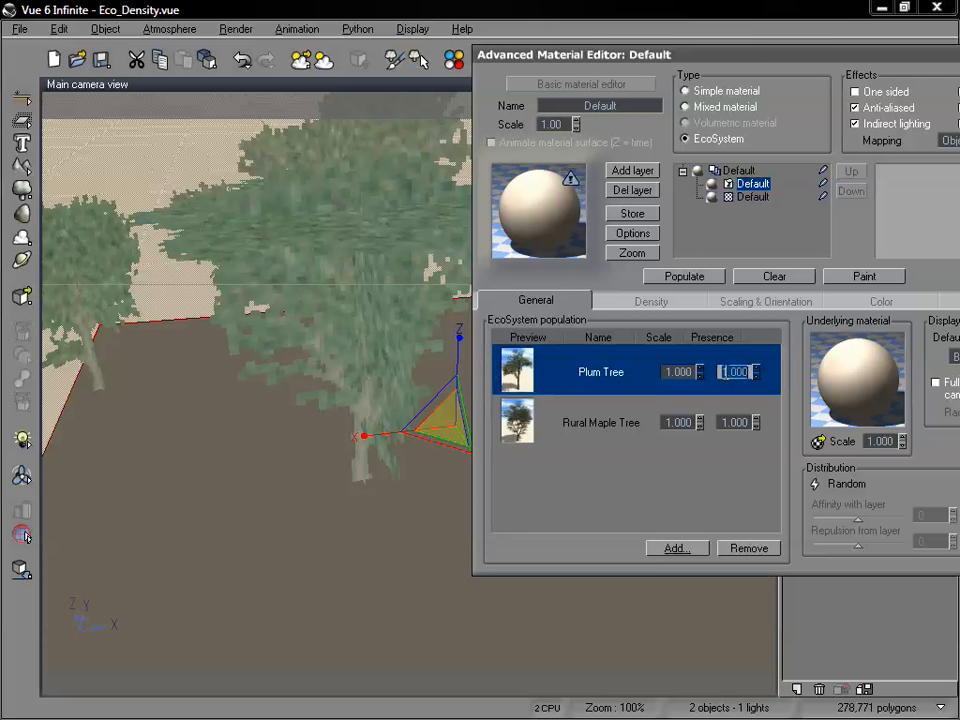
type(".5")
left_click(667, 276)
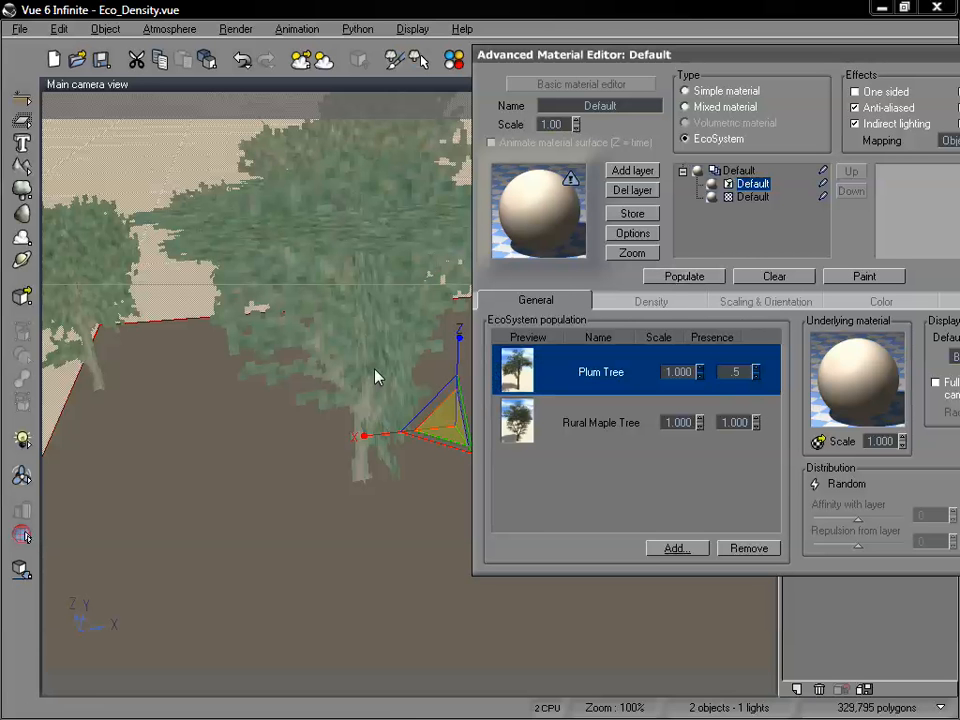
Reduce the EcoSystem's overall scaling to about 0.294 and then about 0.169, repopulating the plane after each change.
left_click(762, 301)
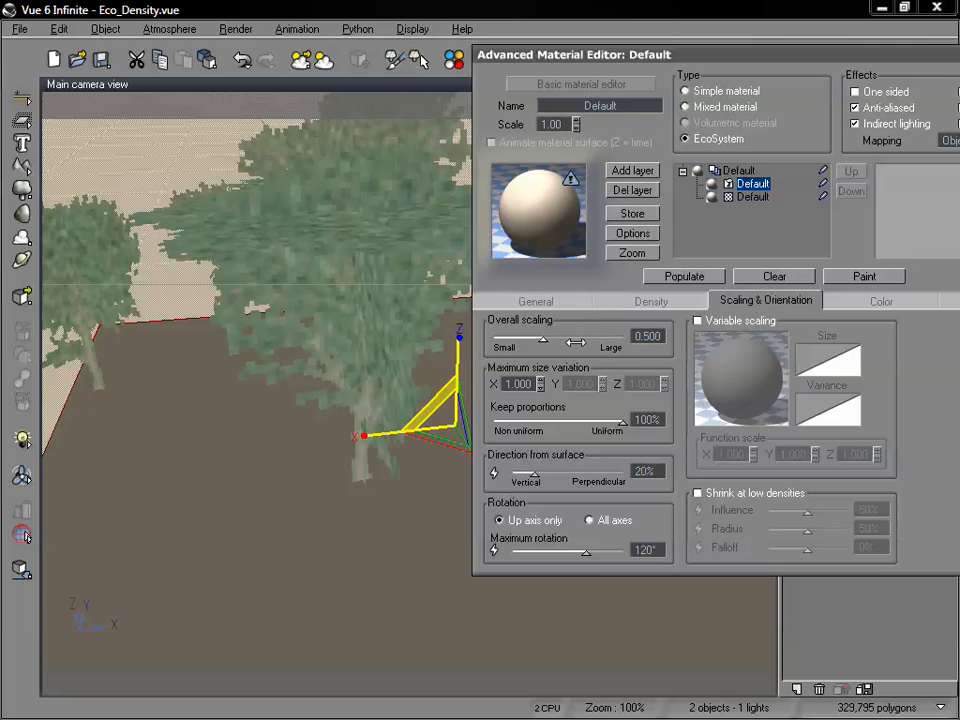
left_click_drag(541, 338, 531, 337)
left_click(680, 277)
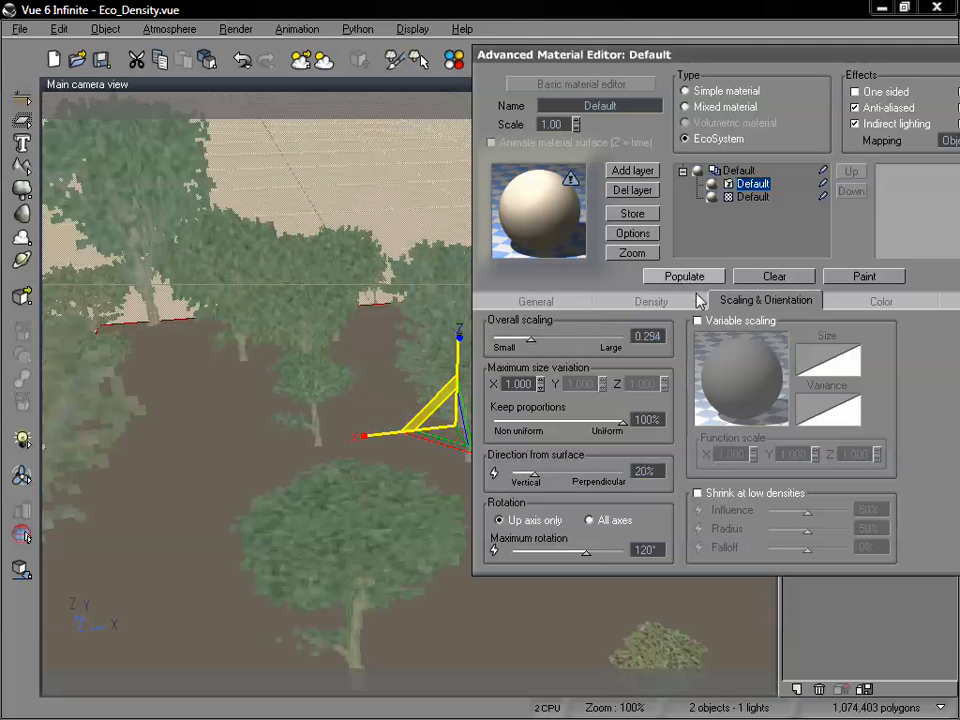
left_click_drag(531, 335, 519, 336)
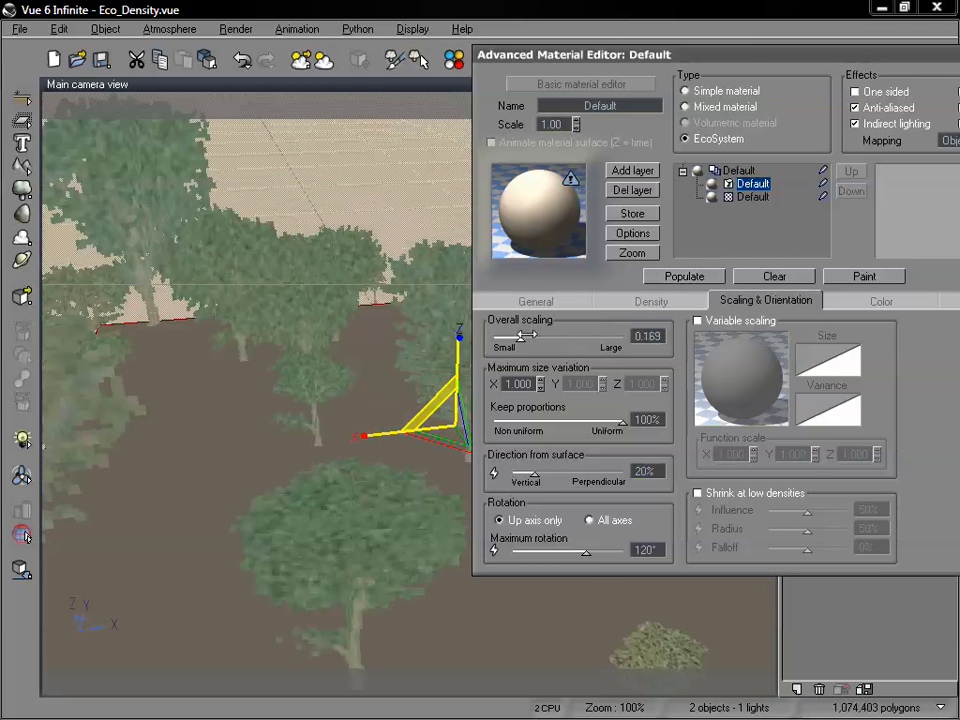
left_click(678, 277)
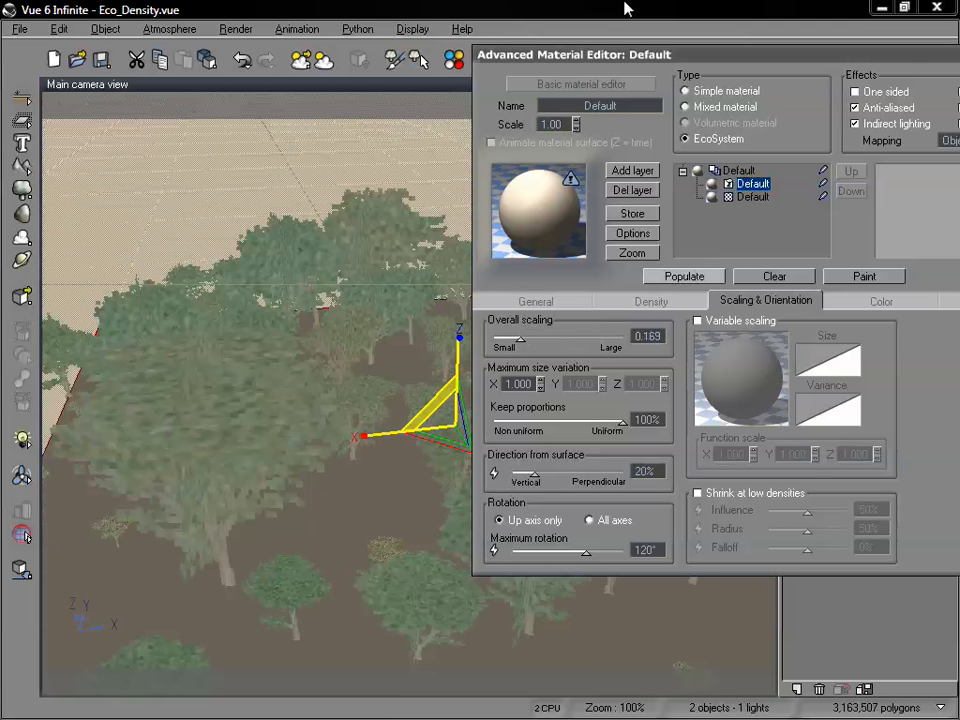
left_click_drag(646, 54, 853, 61)
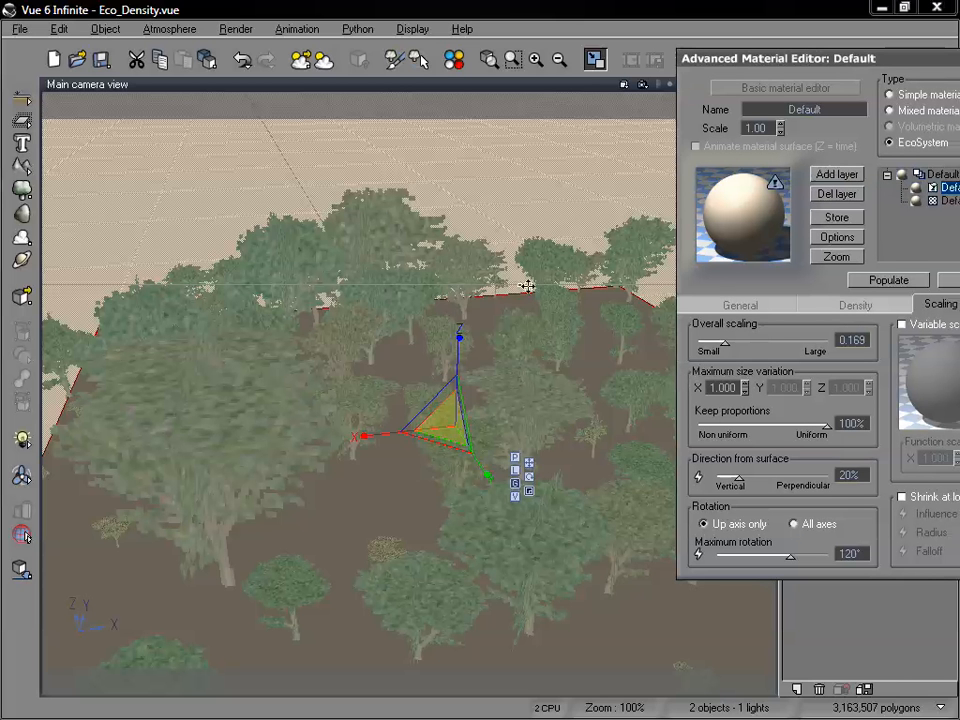
Raise the EcoSystem's overall density to about 74% and repopulate the plane.
left_click_drag(776, 58, 603, 49)
left_click(612, 294)
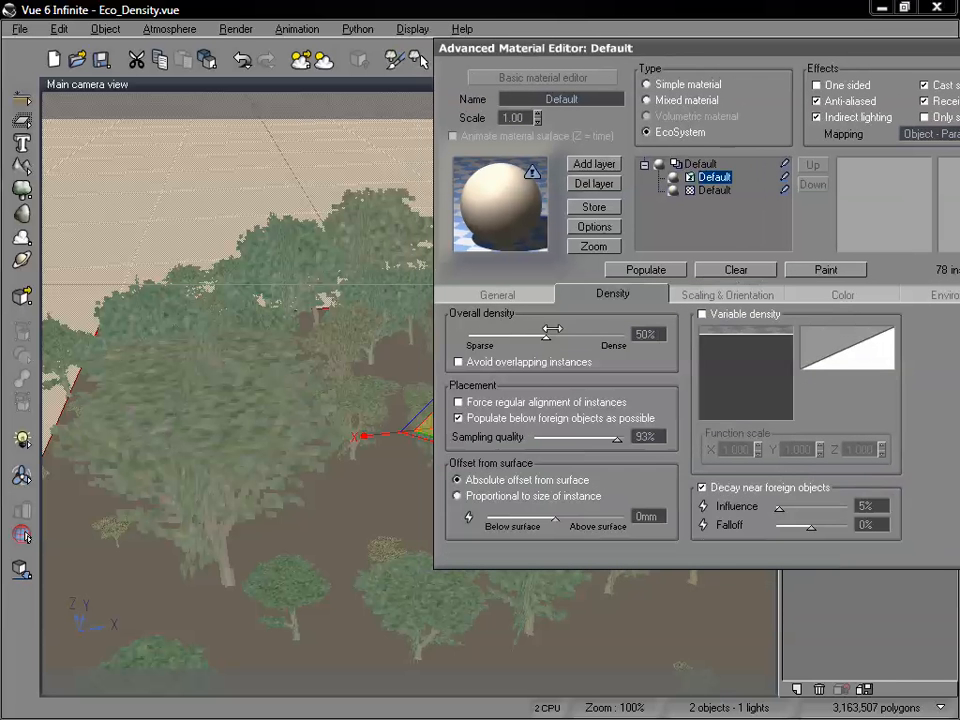
left_click(645, 269)
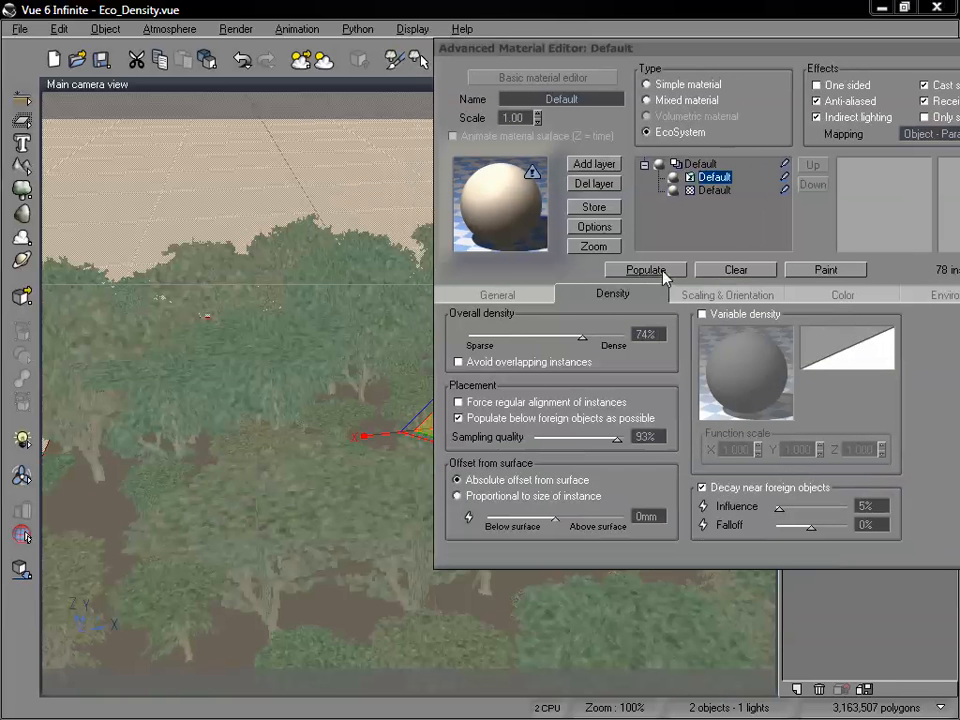
left_click_drag(658, 52, 730, 39)
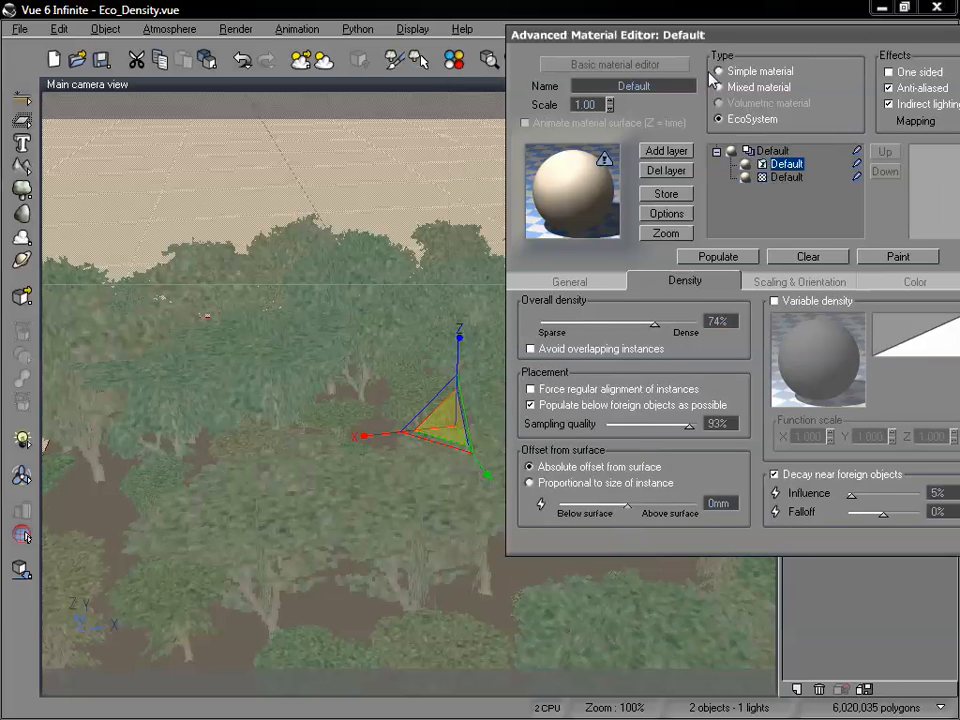
Reduce the overall scaling to about 0.122, repopulate the plane and accept the material changes.
left_click(799, 280)
left_click_drag(581, 313, 555, 319)
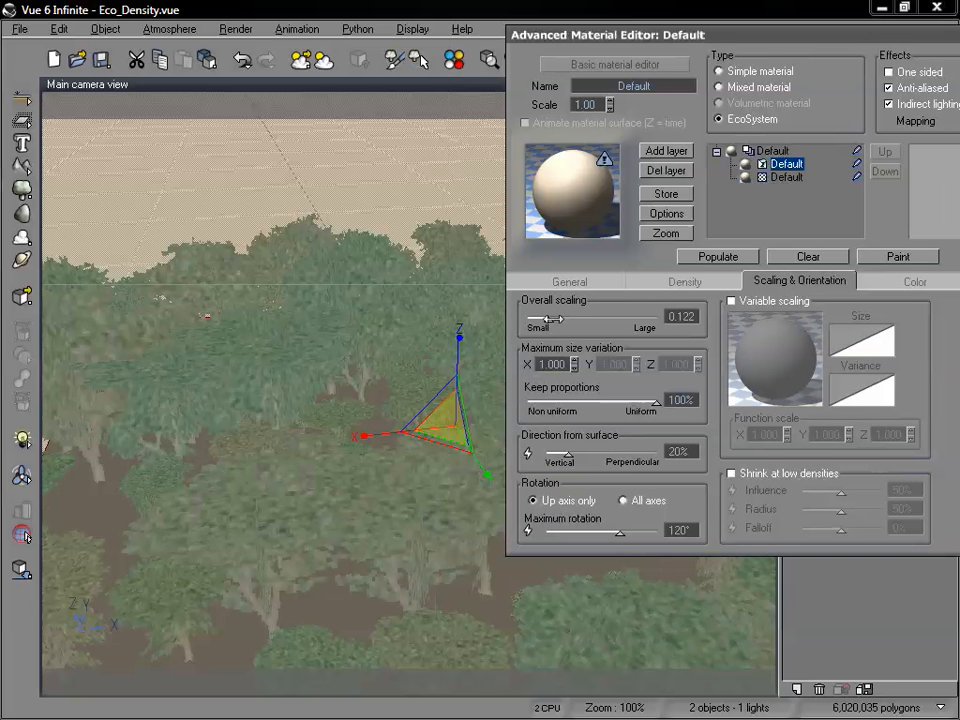
left_click(703, 257)
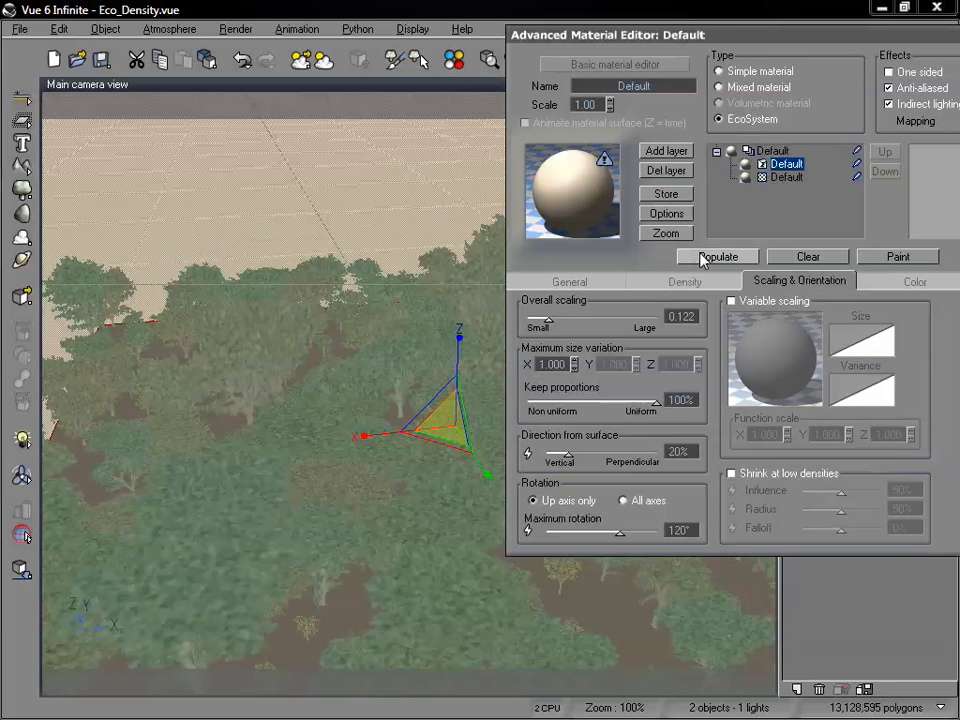
left_click_drag(528, 35, 221, 110)
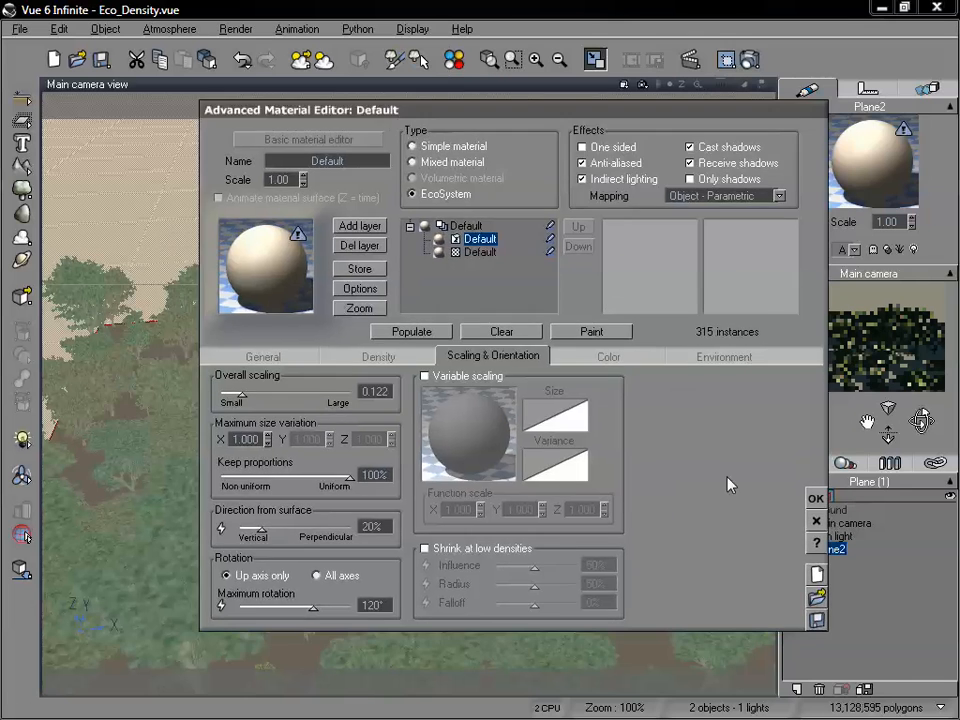
left_click(816, 498)
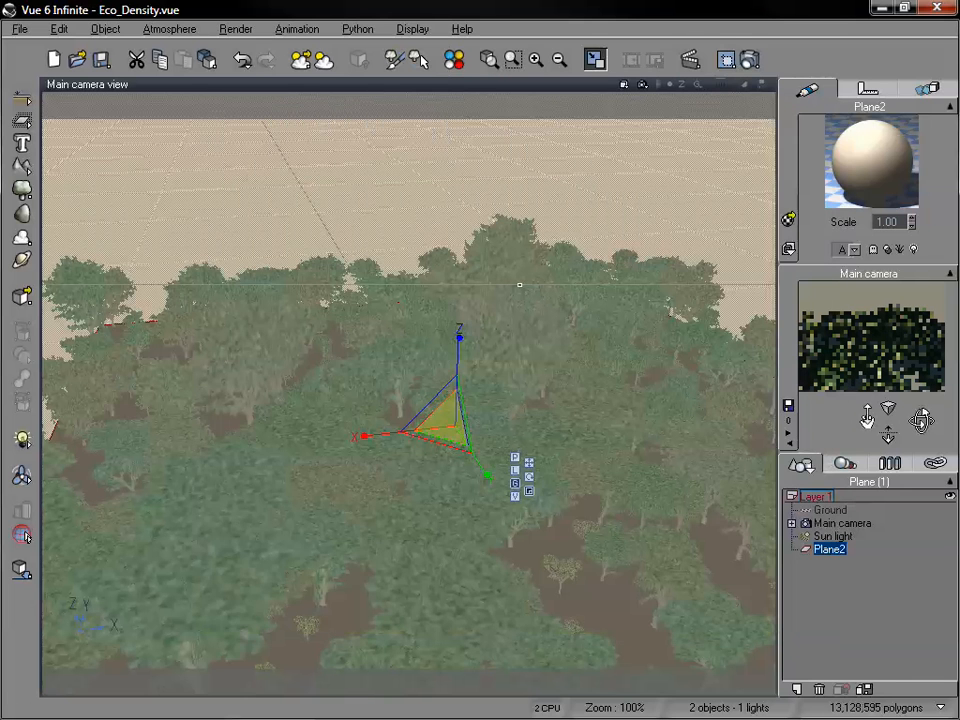
Tilt the camera further down onto the plane and enable variable scaling in the plane's EcoSystem material.
left_click_drag(867, 417, 867, 392)
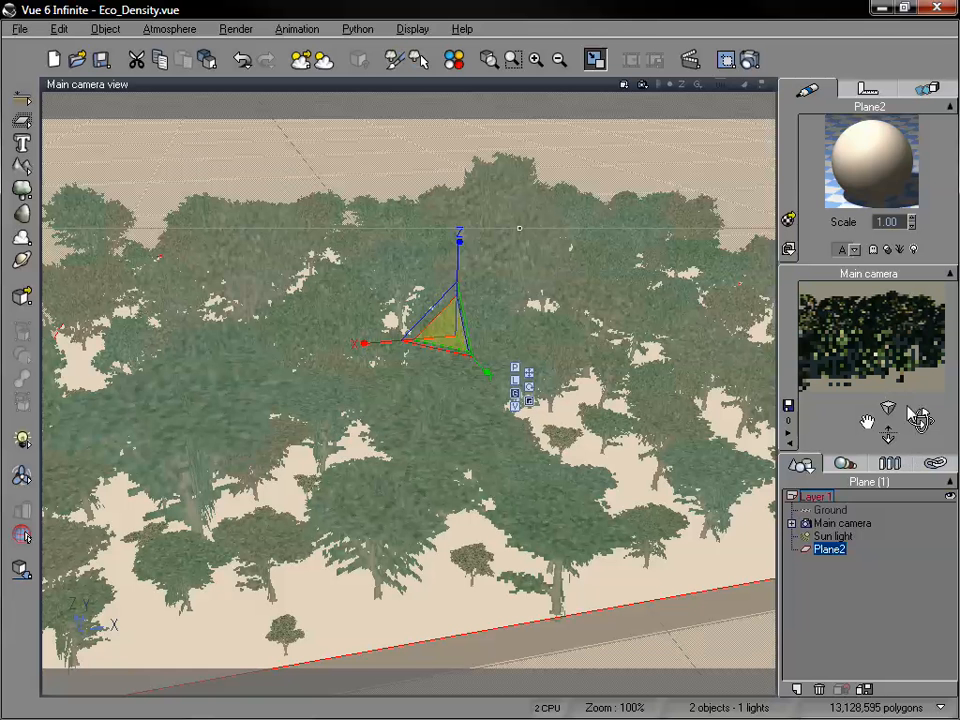
double_click(880, 180)
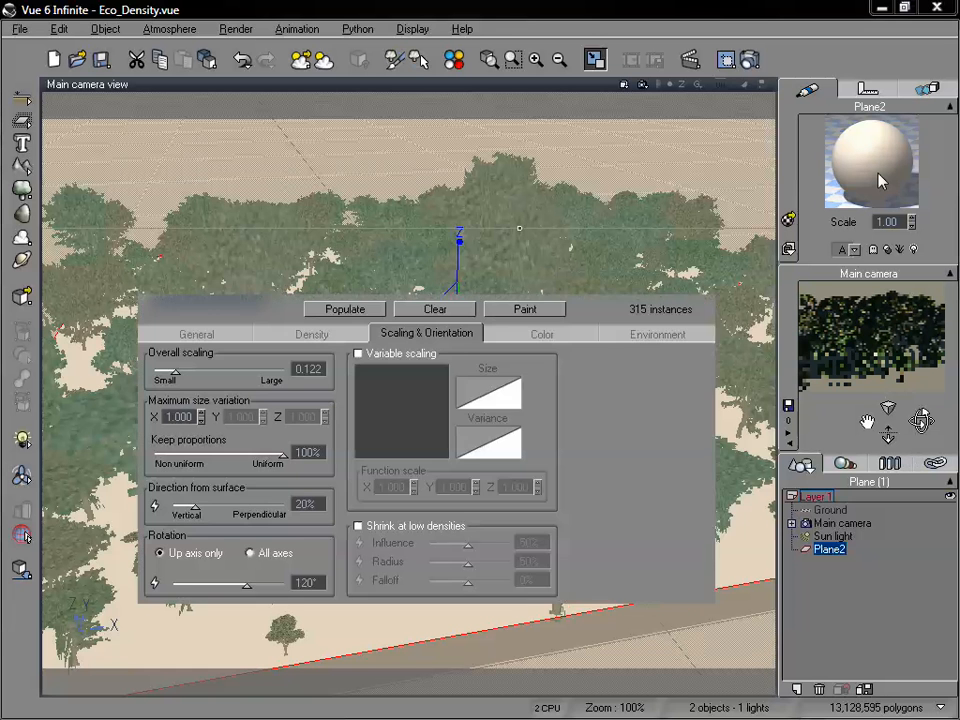
left_click_drag(490, 92, 652, 74)
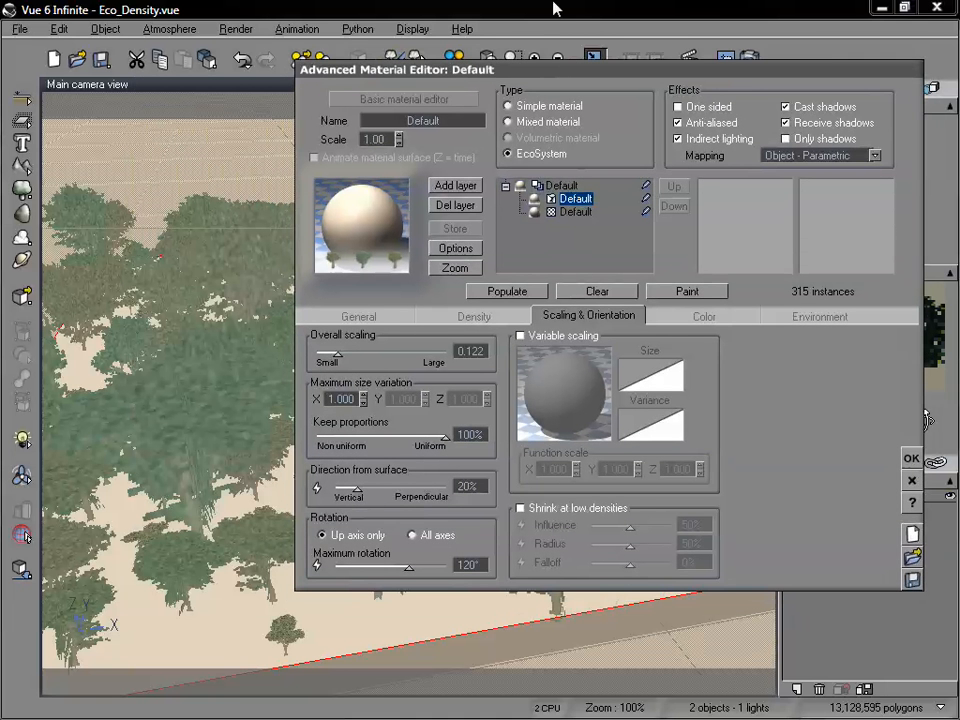
left_click_drag(551, 70, 611, 31)
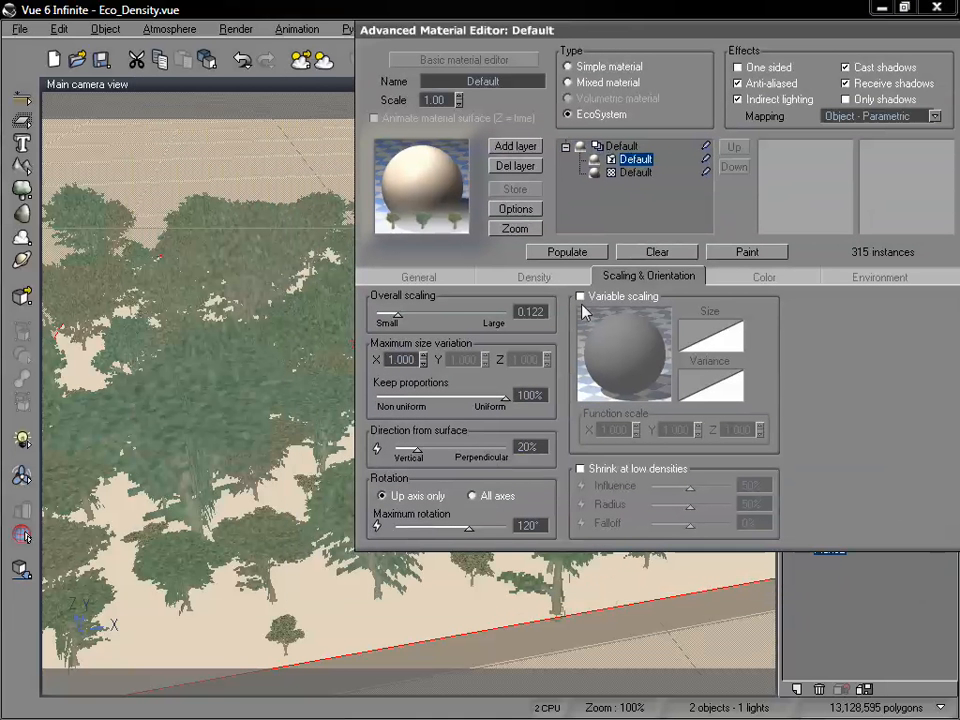
left_click(581, 297)
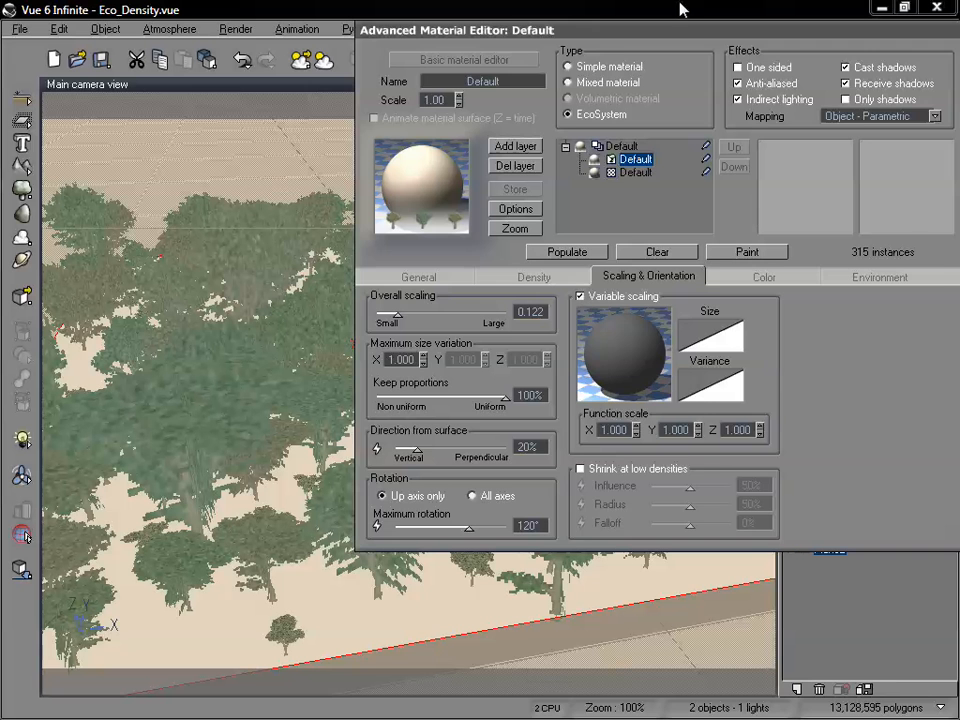
left_click_drag(611, 36, 659, 36)
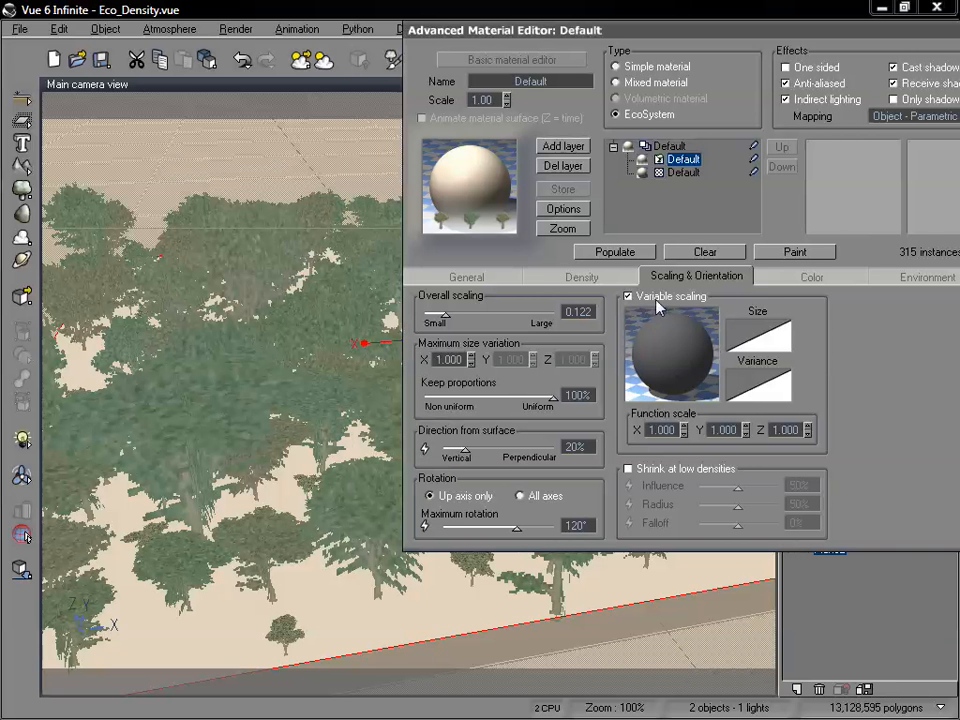
Edit the variable scaling function and add a Simple Fractal node feeding the Scaling output, spaced above it.
right_click(665, 358)
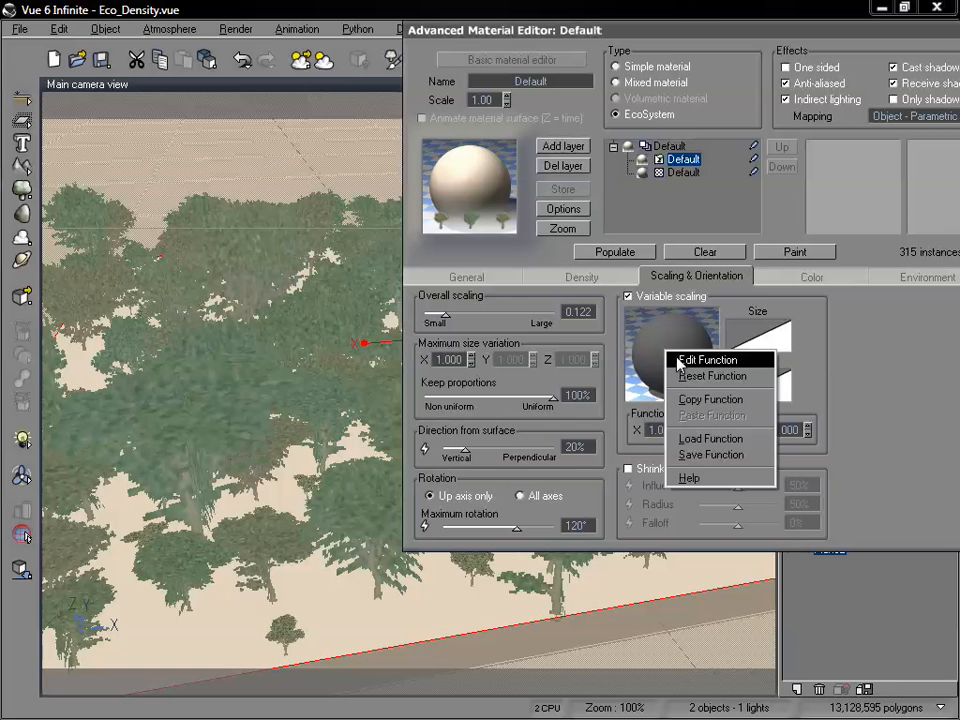
left_click(689, 368)
left_click(688, 368)
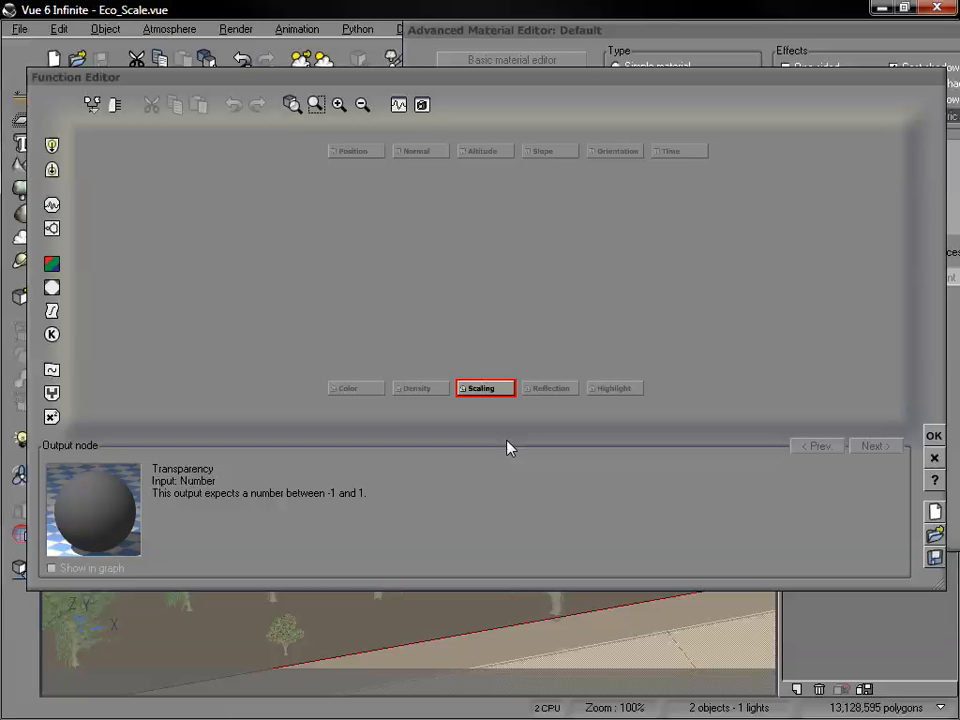
left_click(480, 389)
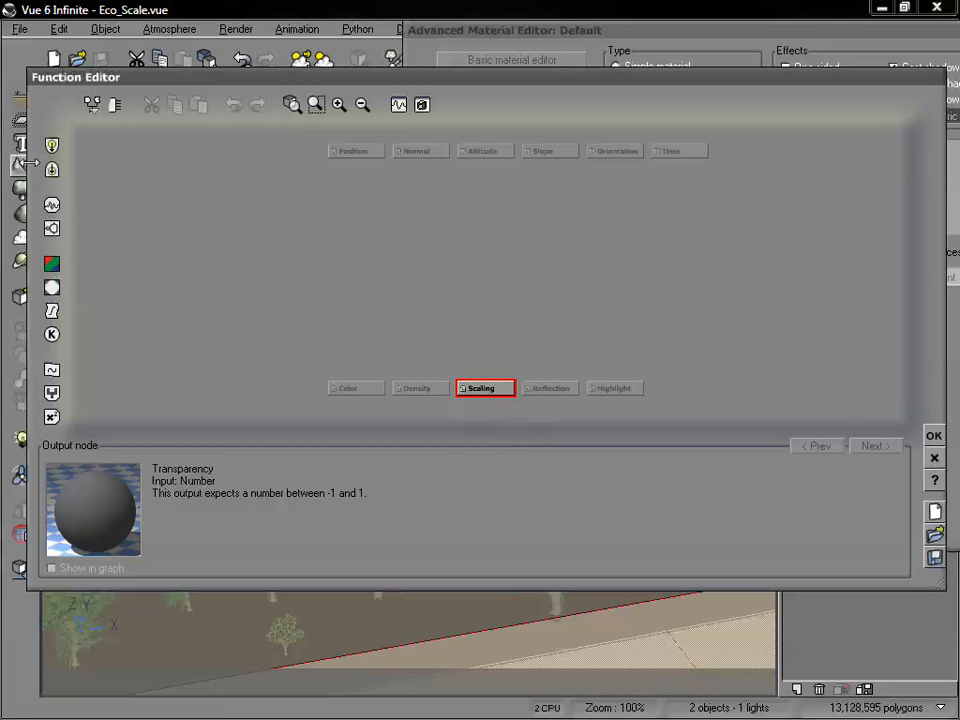
left_click(51, 228)
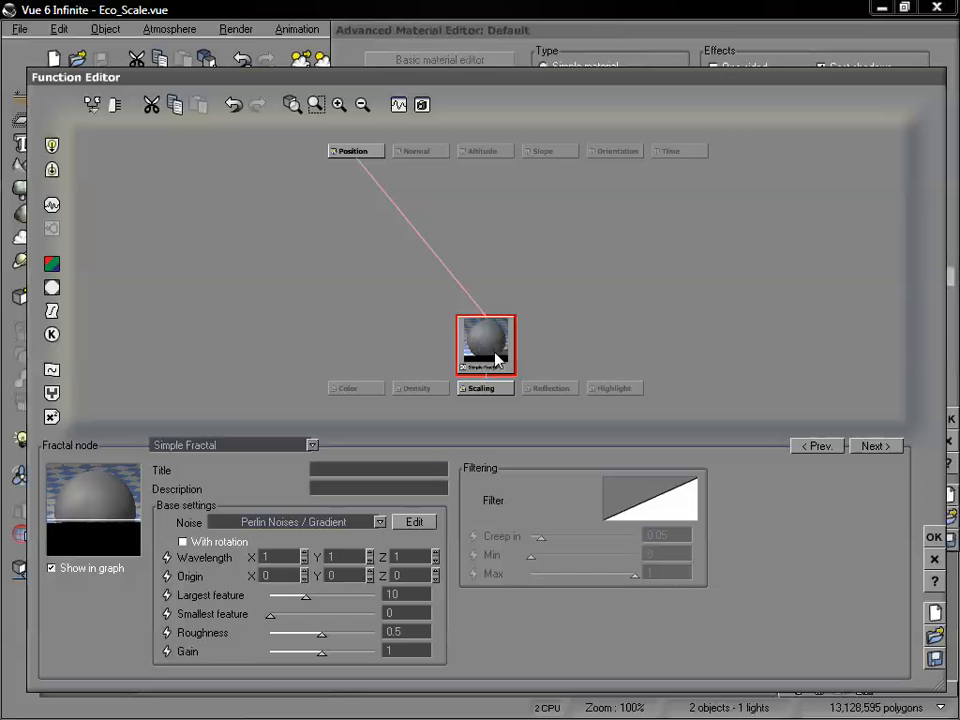
left_click_drag(497, 332, 497, 280)
Set the fractal node's wavelength to .5 in X, Y and Z, roughness to about 0.64 and gain to about 1.91, then accept the function.
left_click_drag(285, 551, 201, 549)
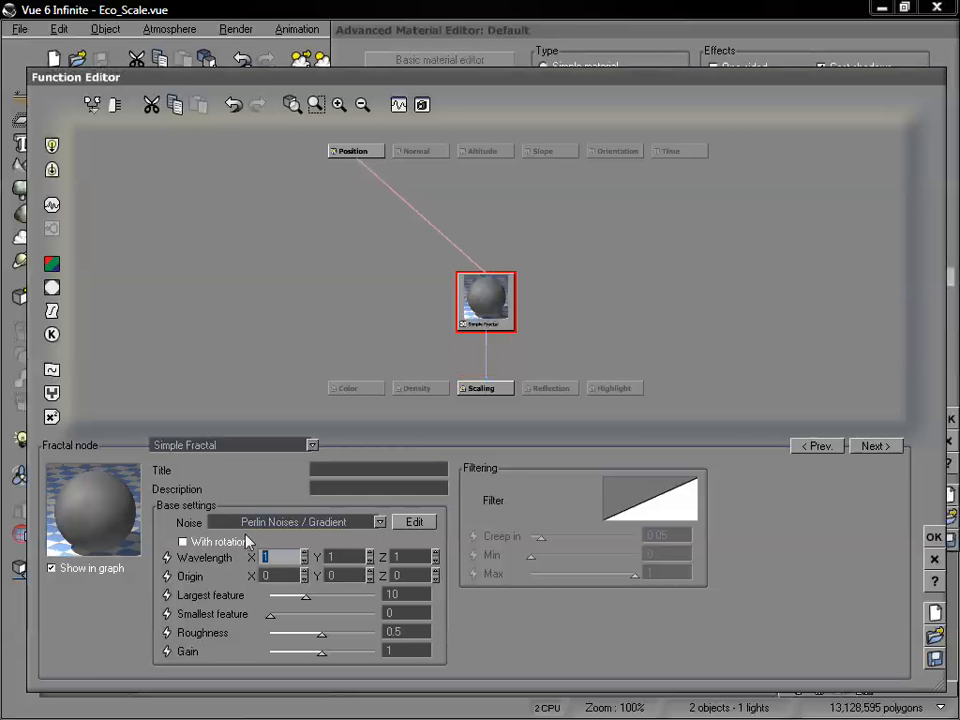
type(".1")
left_click_drag(358, 557, 305, 557)
type(".5")
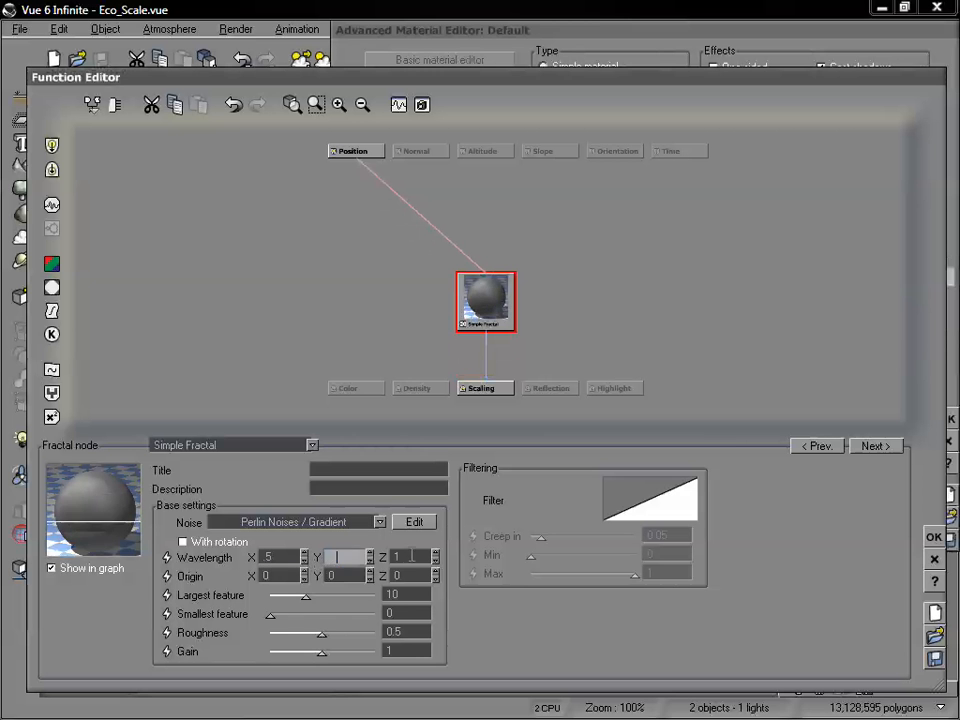
left_click_drag(411, 556, 372, 556)
type(".5")
key("Return")
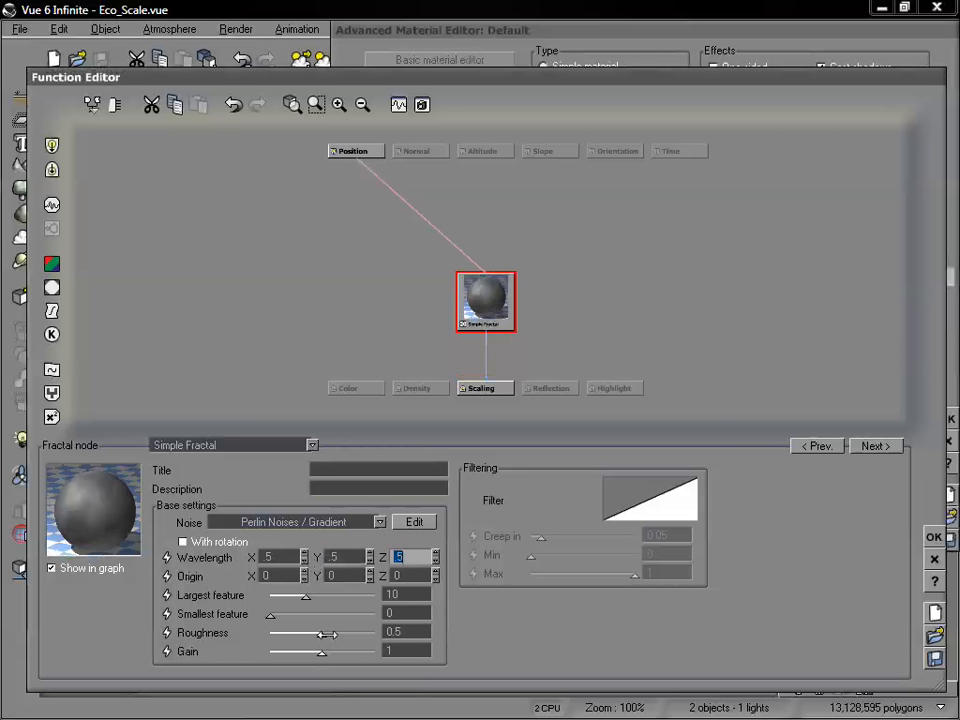
left_click_drag(321, 633, 336, 651)
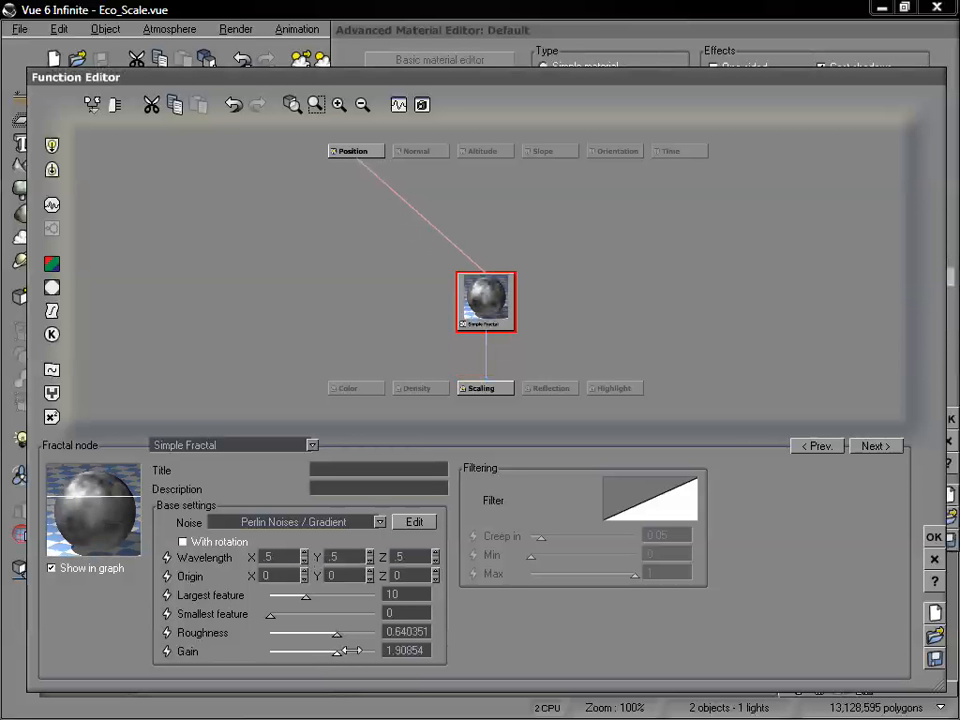
left_click(934, 537)
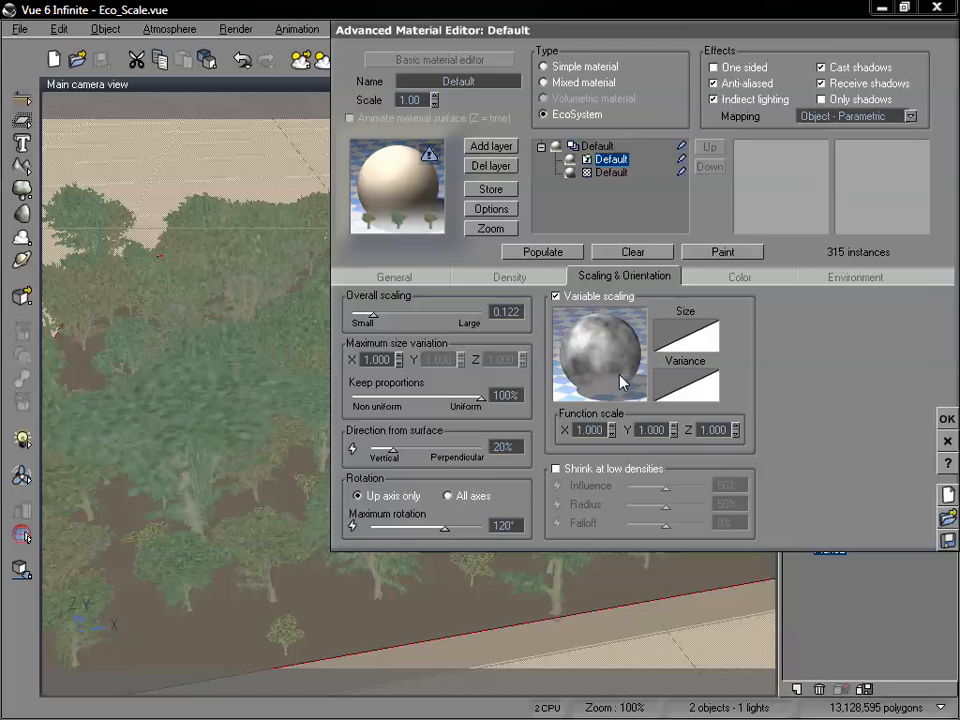
Repopulate the plane using the fractal-driven variable scaling and uncover the viewport to inspect the trees.
left_click_drag(643, 25, 768, 7)
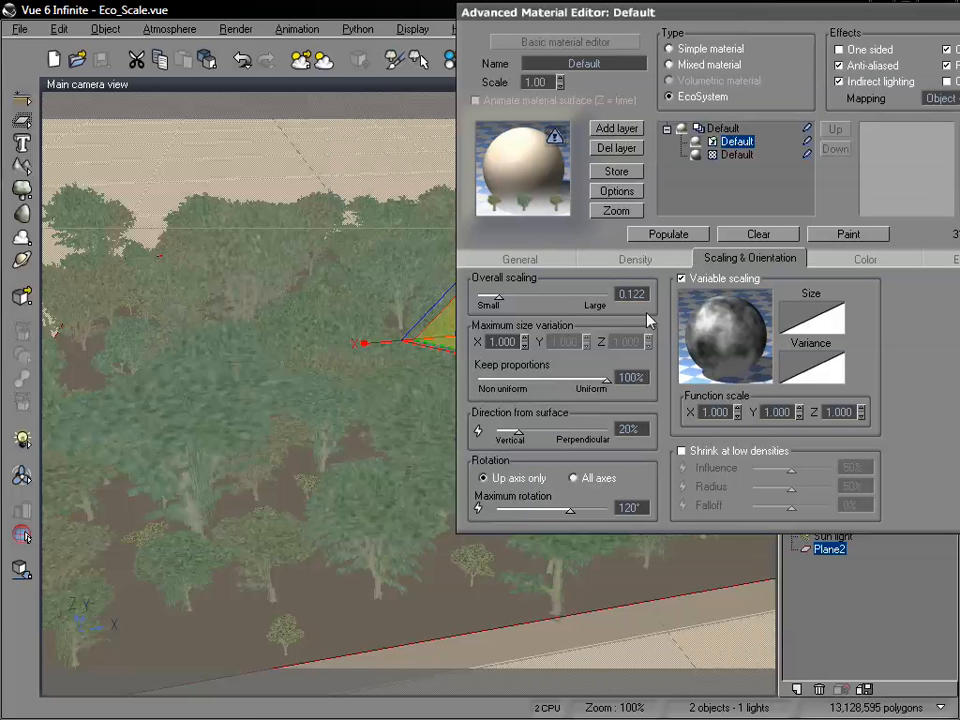
left_click(665, 234)
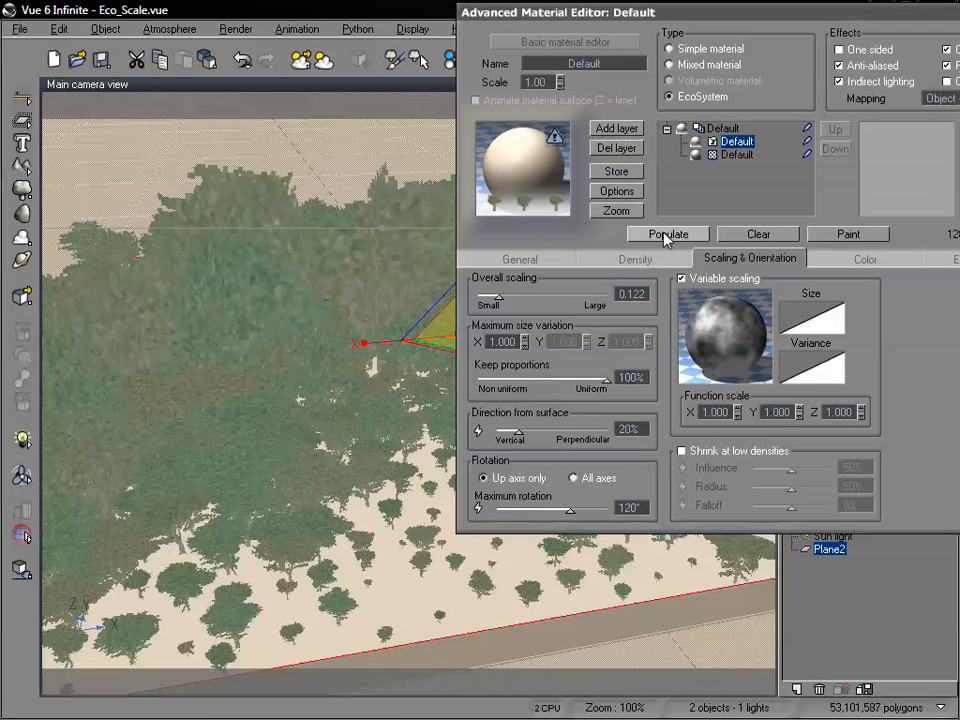
left_click_drag(603, 18, 795, 23)
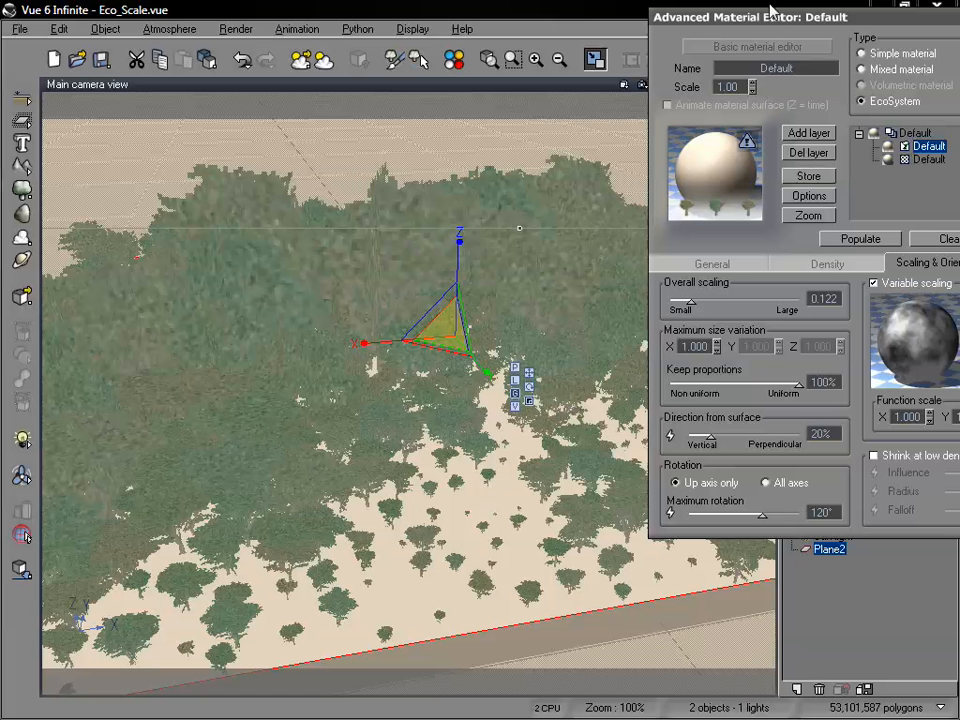
Lower the end keypoint of the variable scaling Size filter to about Y = 0.39 and repopulate the plane.
left_click_drag(773, 16, 693, 23)
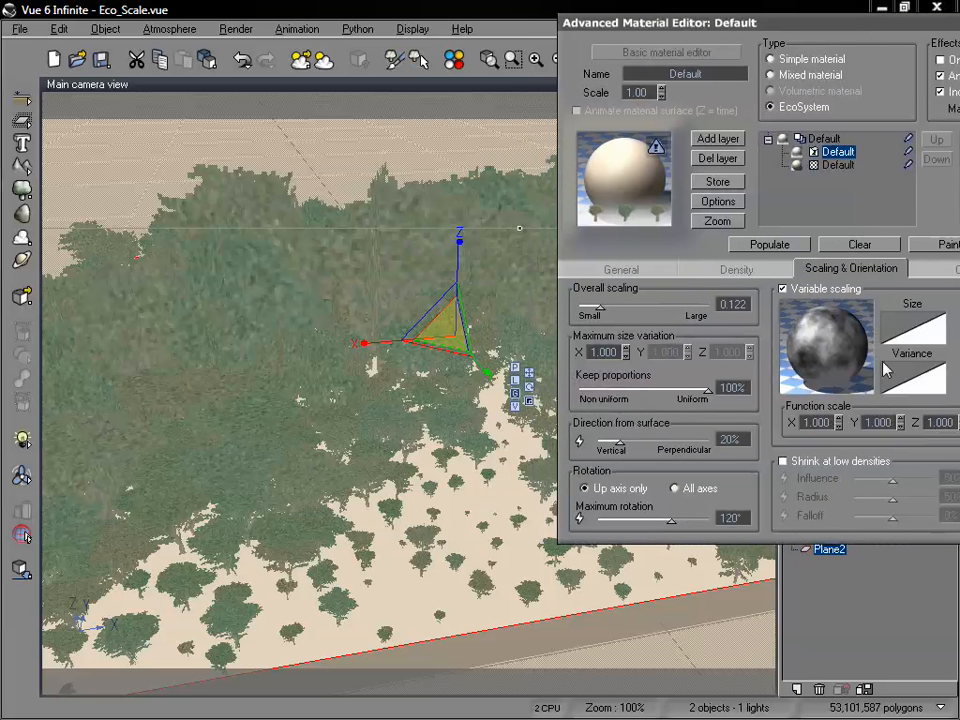
right_click(905, 333)
left_click(832, 337)
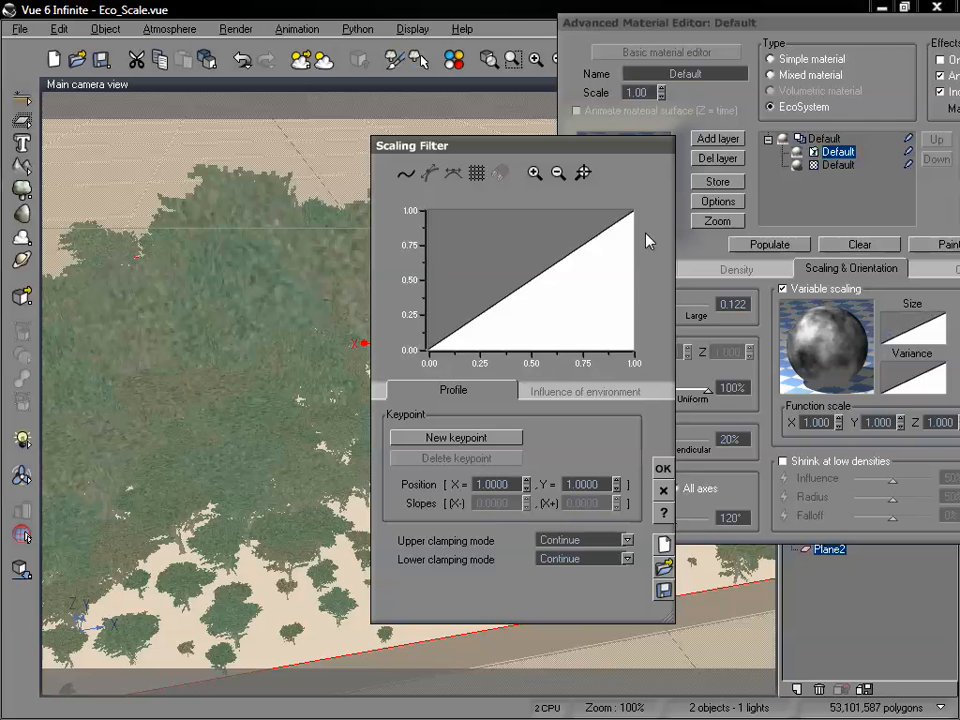
left_click_drag(633, 211, 640, 296)
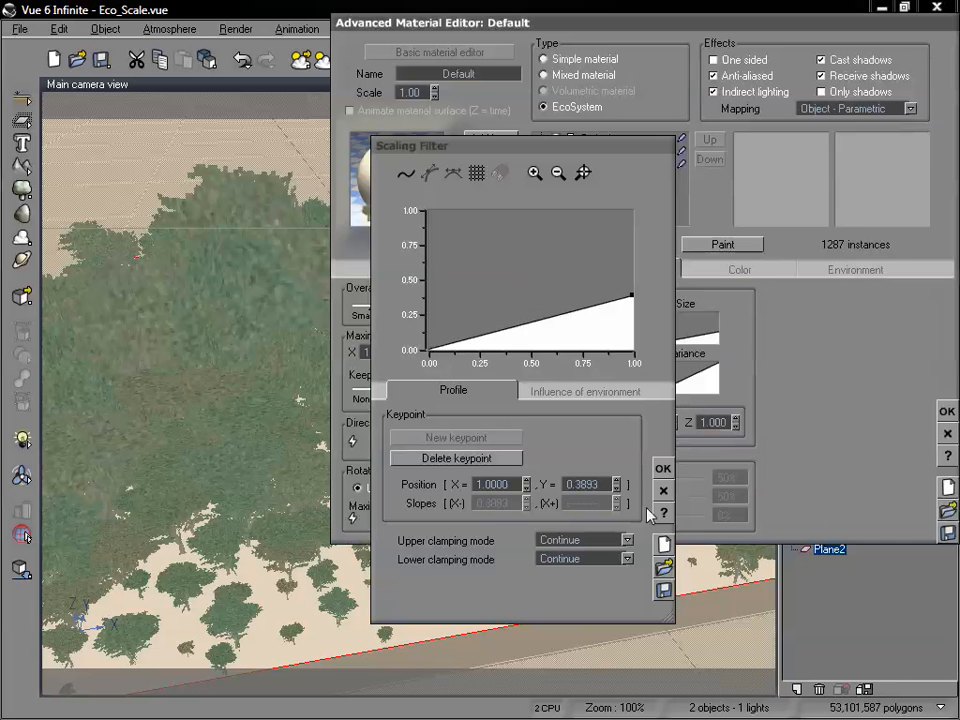
left_click(663, 468)
left_click_drag(655, 22, 831, 18)
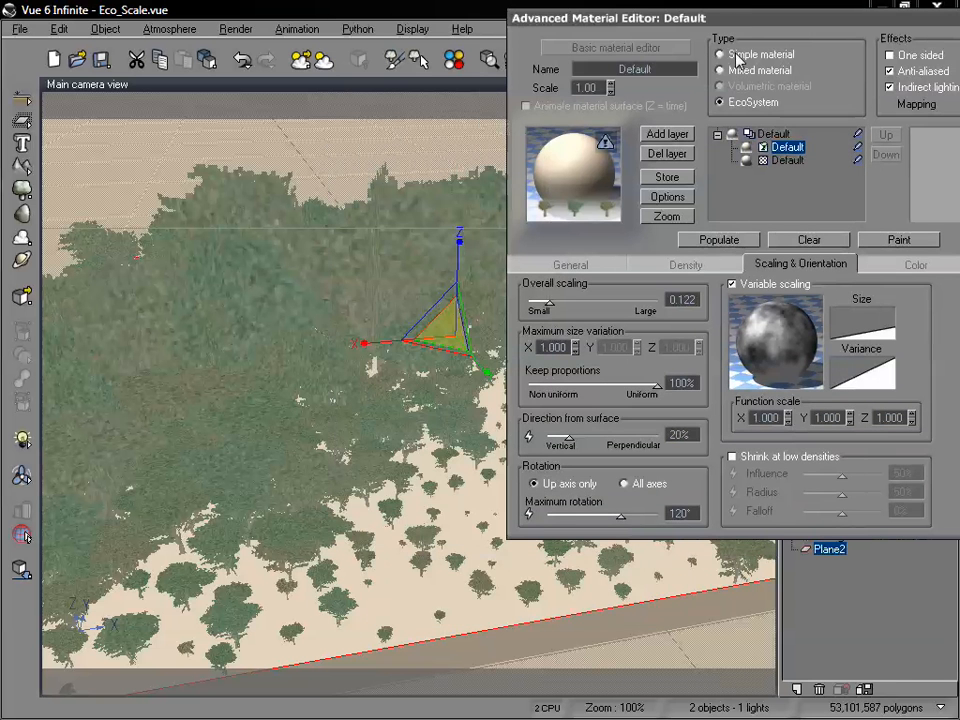
left_click(725, 242)
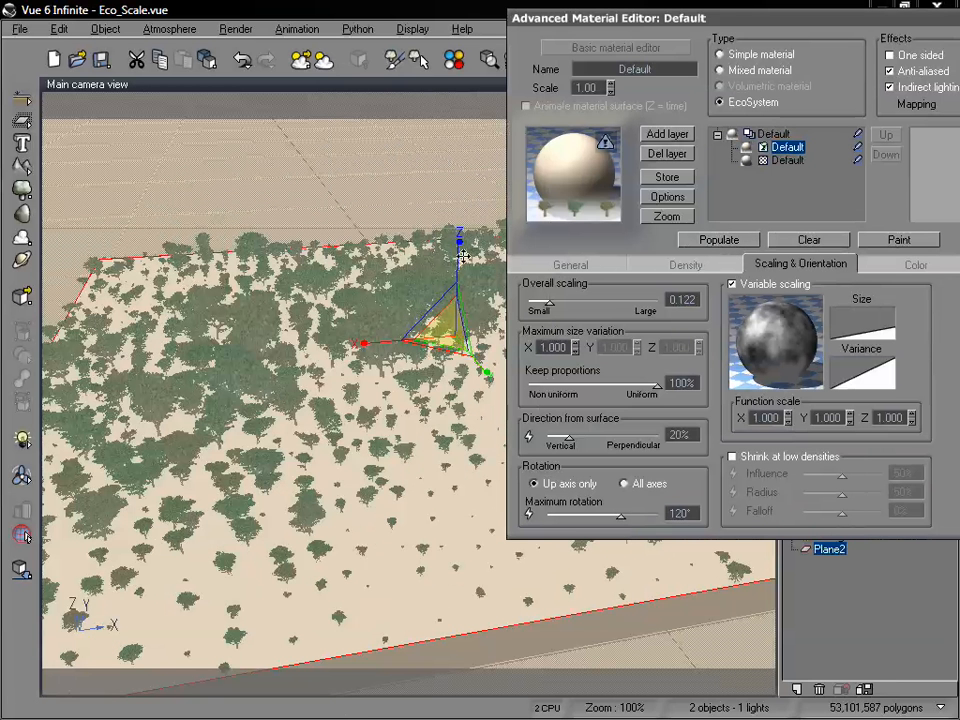
Smooth the variable scaling Size filter and add a keypoint near its middle with a steep downward slope, forming a hump and a dip.
right_click(860, 312)
left_click(800, 317)
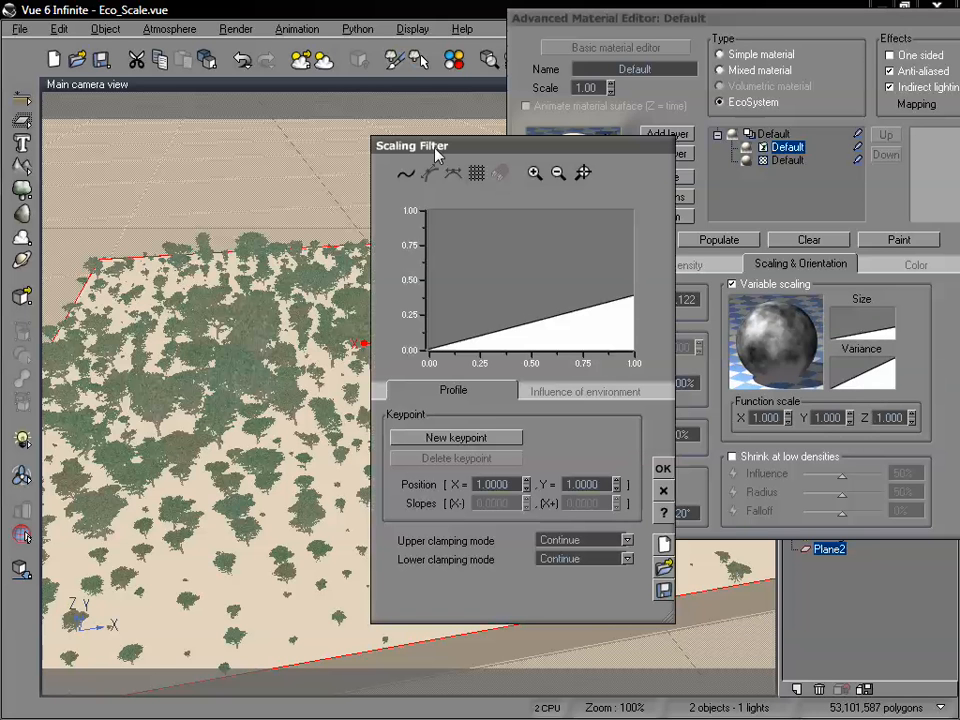
left_click(403, 175)
left_click(528, 321)
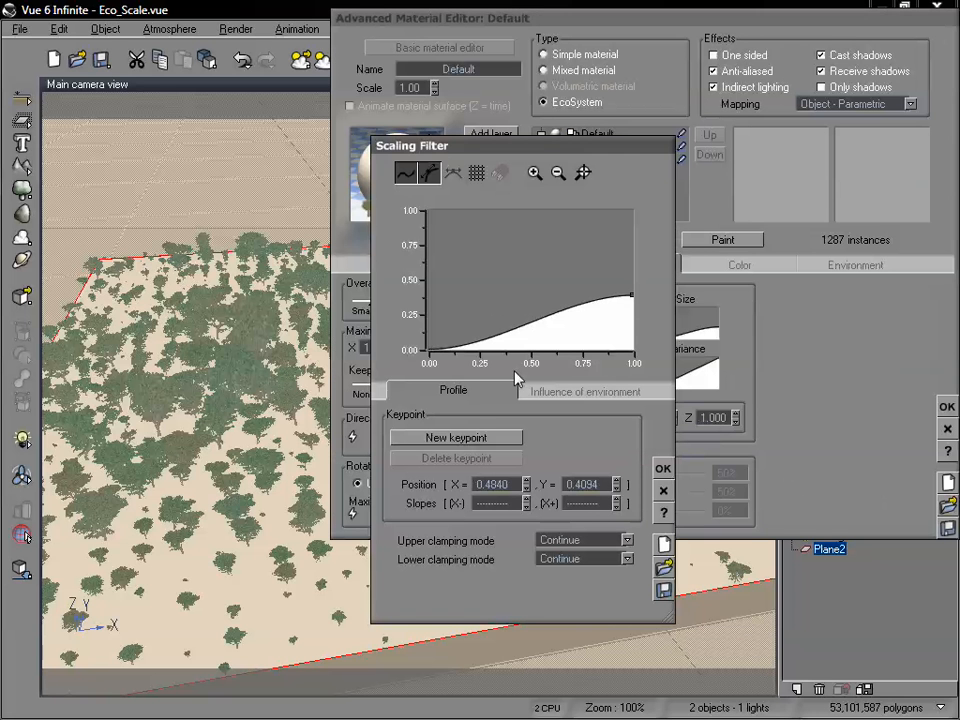
left_click(495, 437)
left_click_drag(547, 288, 549, 332)
left_click(663, 470)
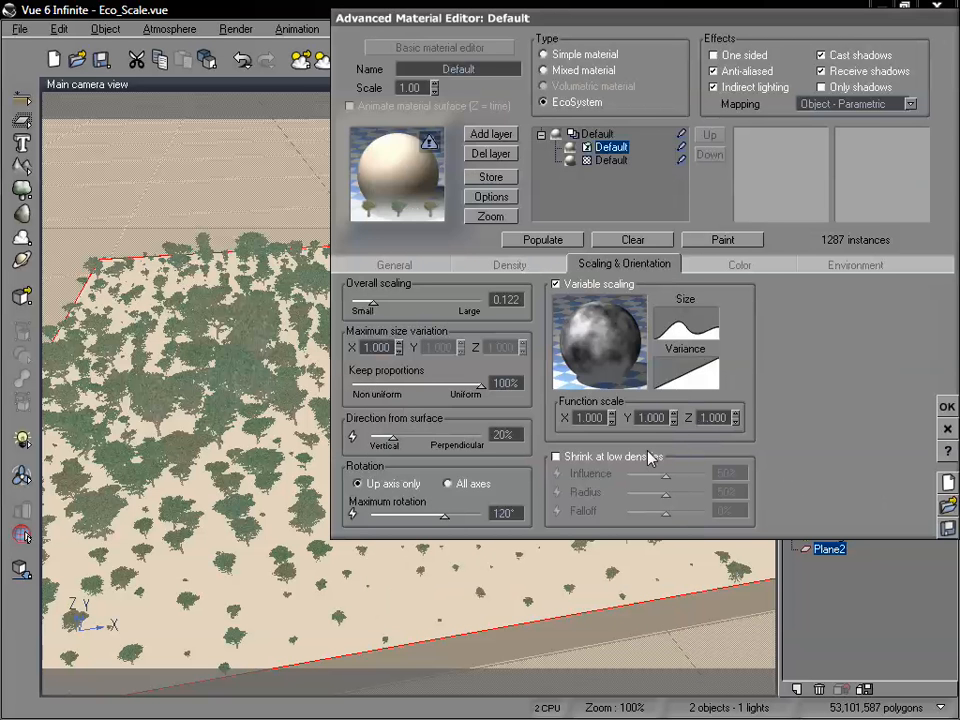
Repopulate the plane with the hump-shaped Size filter and uncover the viewport to inspect the trees.
left_click_drag(390, 22, 560, 16)
left_click(709, 236)
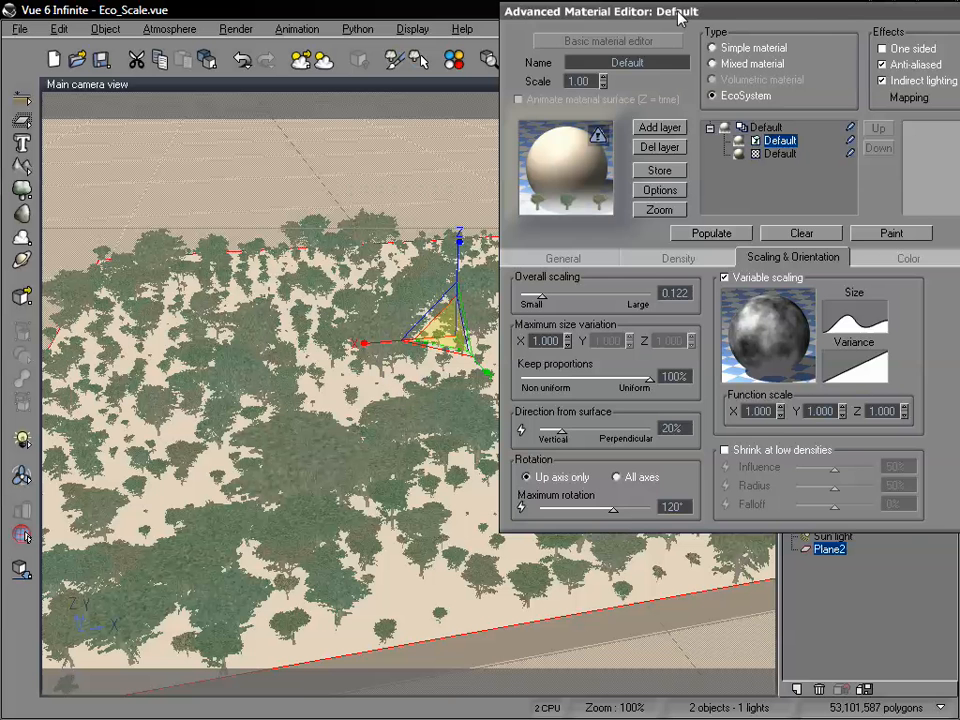
left_click_drag(674, 16, 710, 13)
Reset the variable scaling Size filter and repopulate the plane, keeping the viewport visible.
right_click(845, 325)
left_click(846, 358)
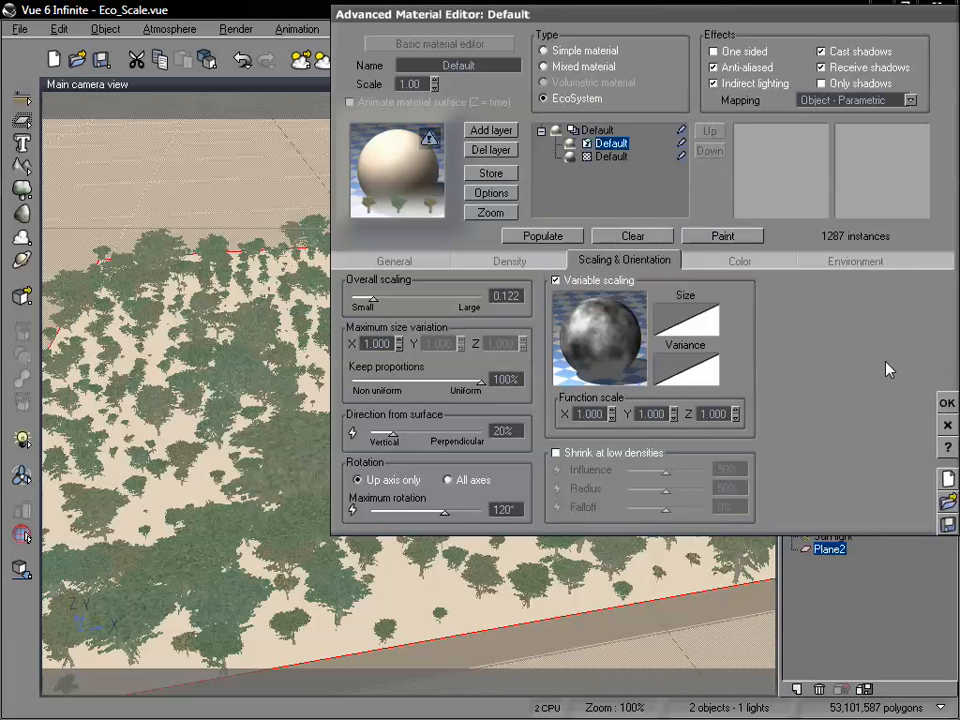
left_click(576, 240)
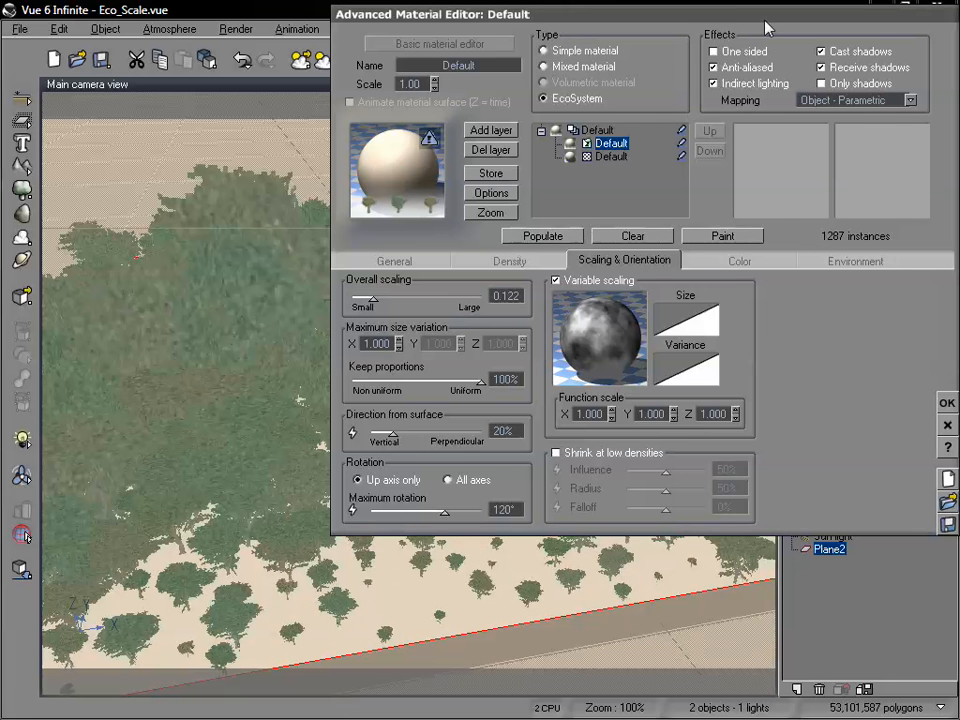
left_click_drag(570, 20, 752, 22)
Lower the end keypoint of the variable scaling Variance filter to about Y = 0.38 and repopulate the plane.
right_click(866, 383)
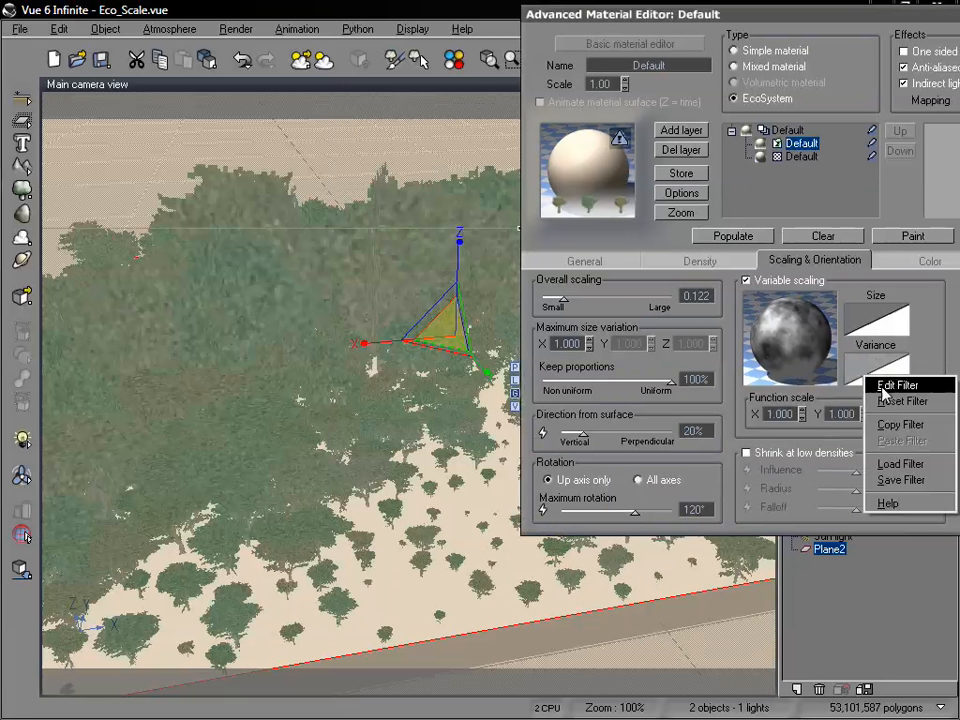
left_click(893, 387)
left_click_drag(634, 211, 636, 296)
left_click(663, 470)
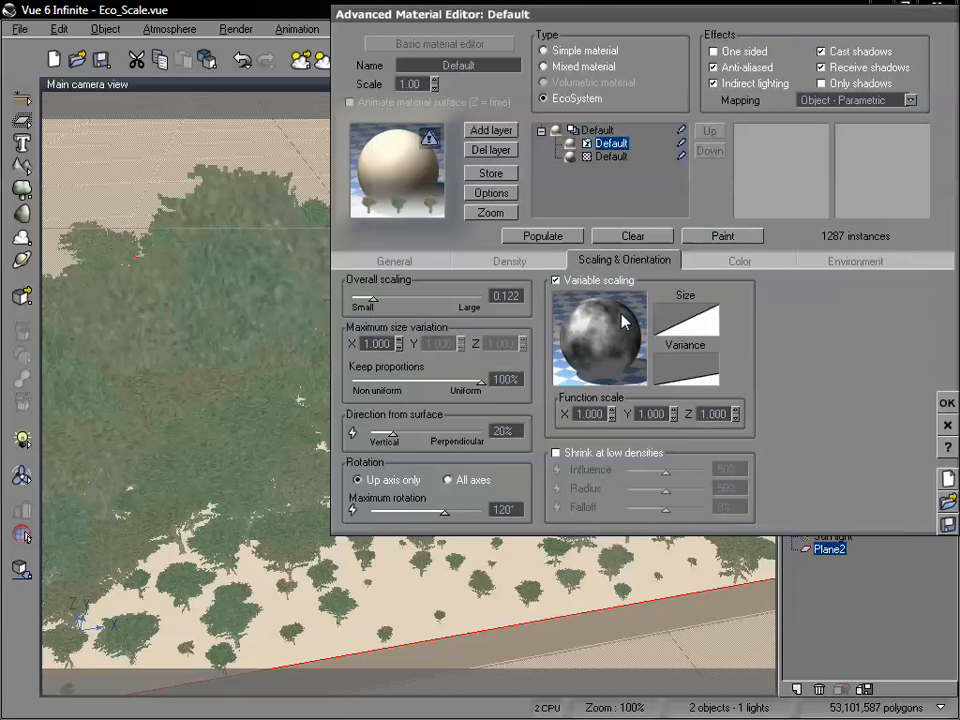
left_click(566, 240)
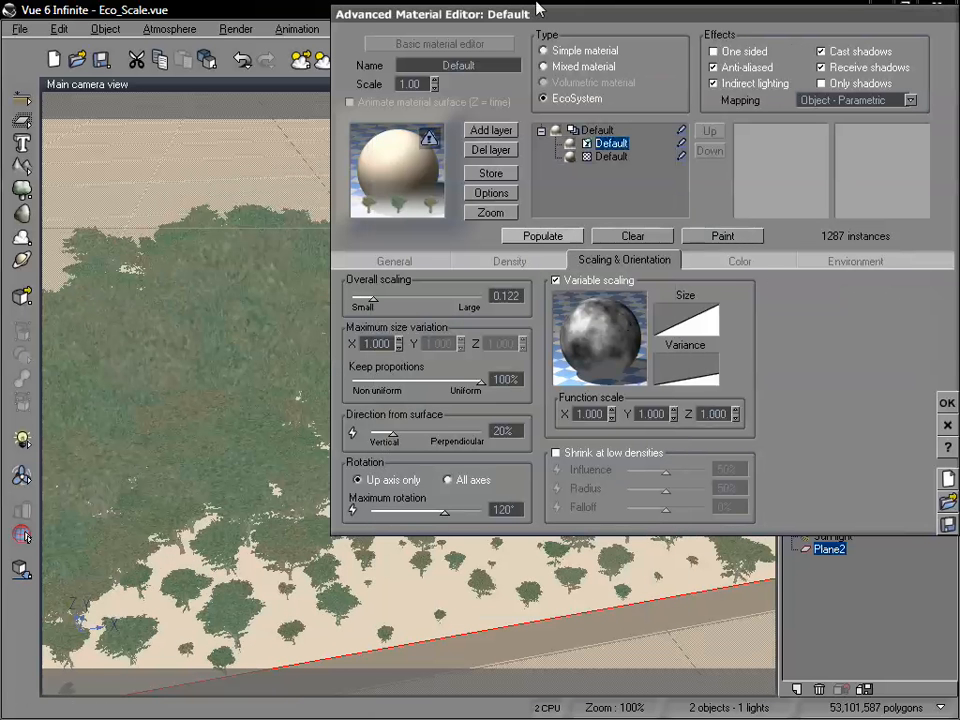
left_click_drag(487, 18, 626, 22)
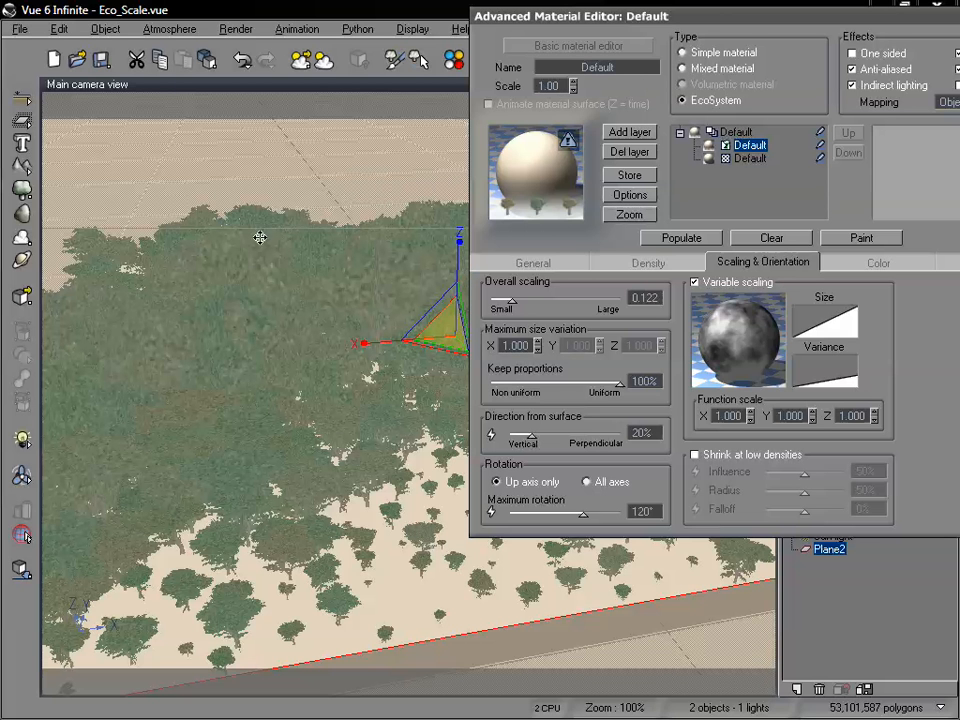
Smooth the Variance filter with a keypoint at about X = 0.51, Y = 0.34 and slope -3.92, and repopulate the plane.
right_click(848, 379)
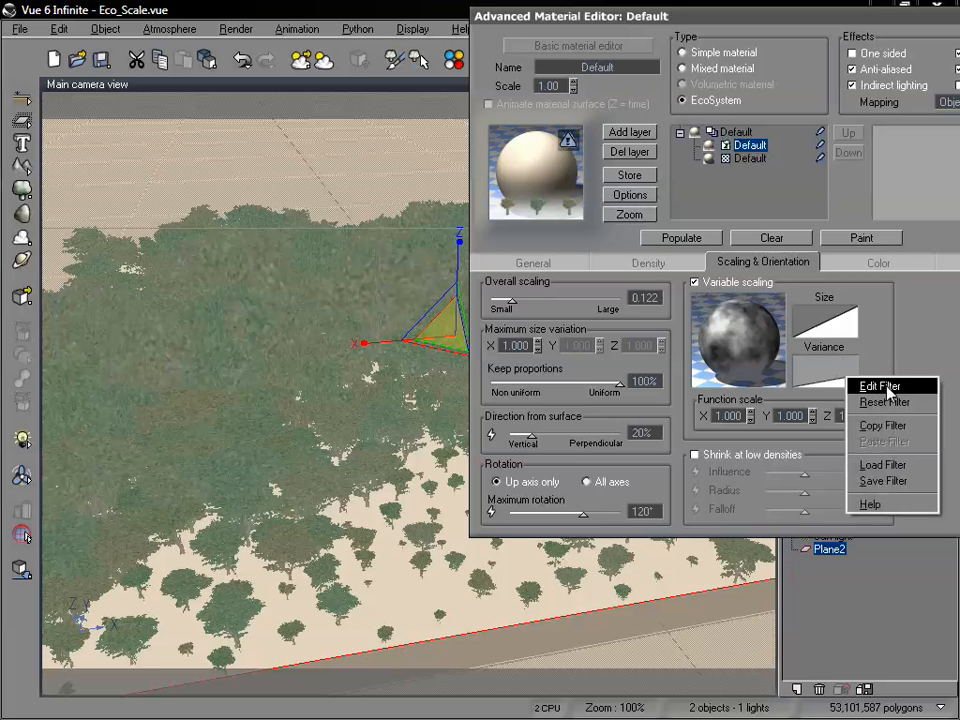
left_click(901, 387)
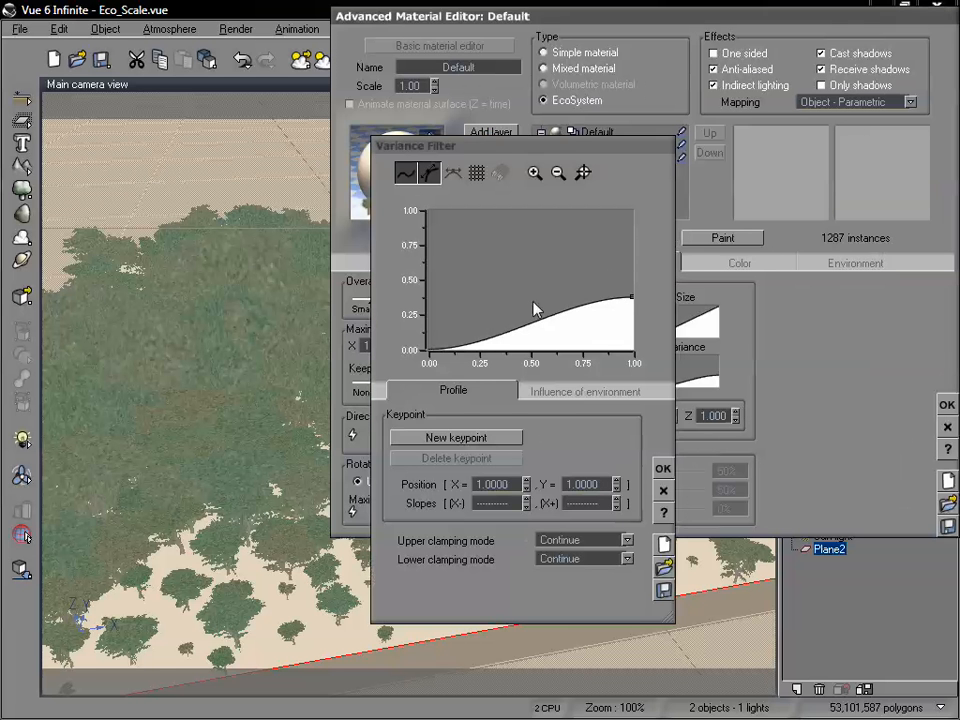
left_click(532, 299)
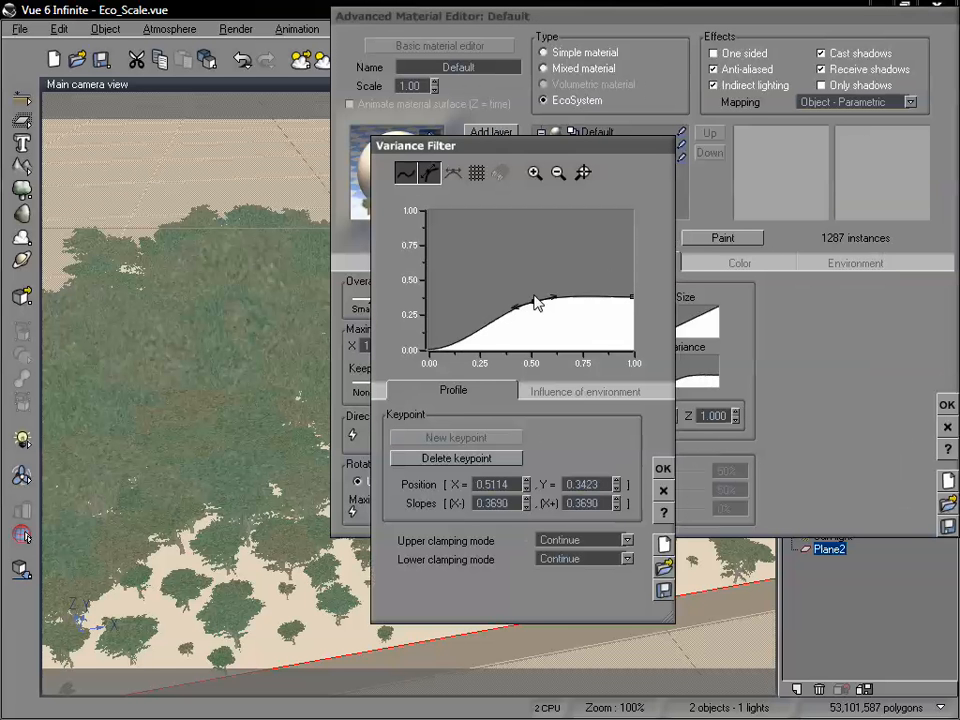
left_click_drag(553, 298, 541, 325)
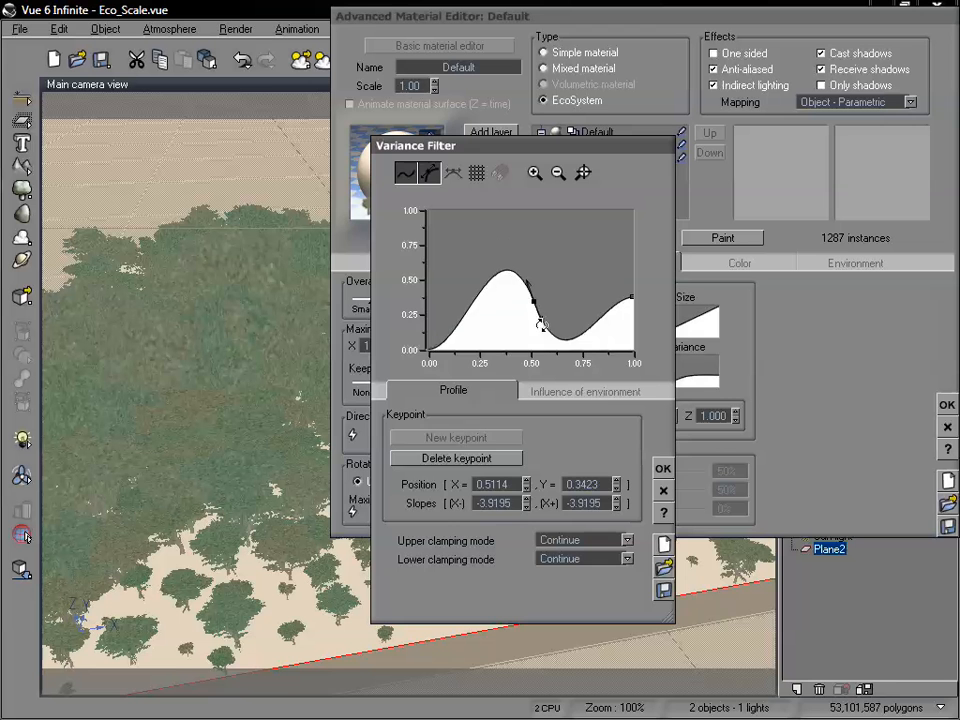
left_click(663, 468)
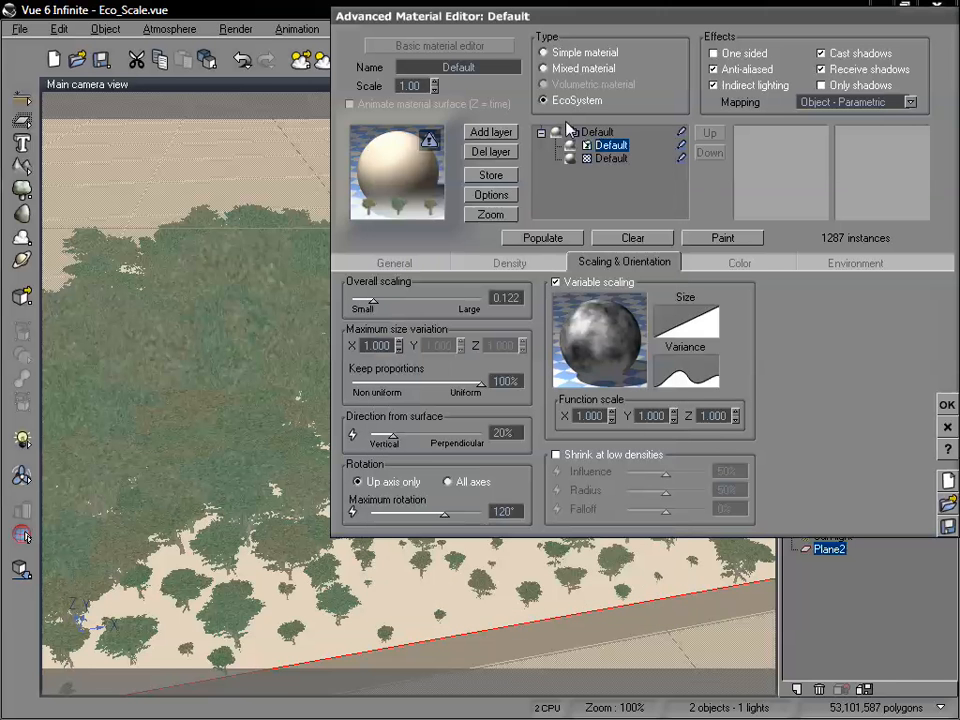
left_click(545, 240)
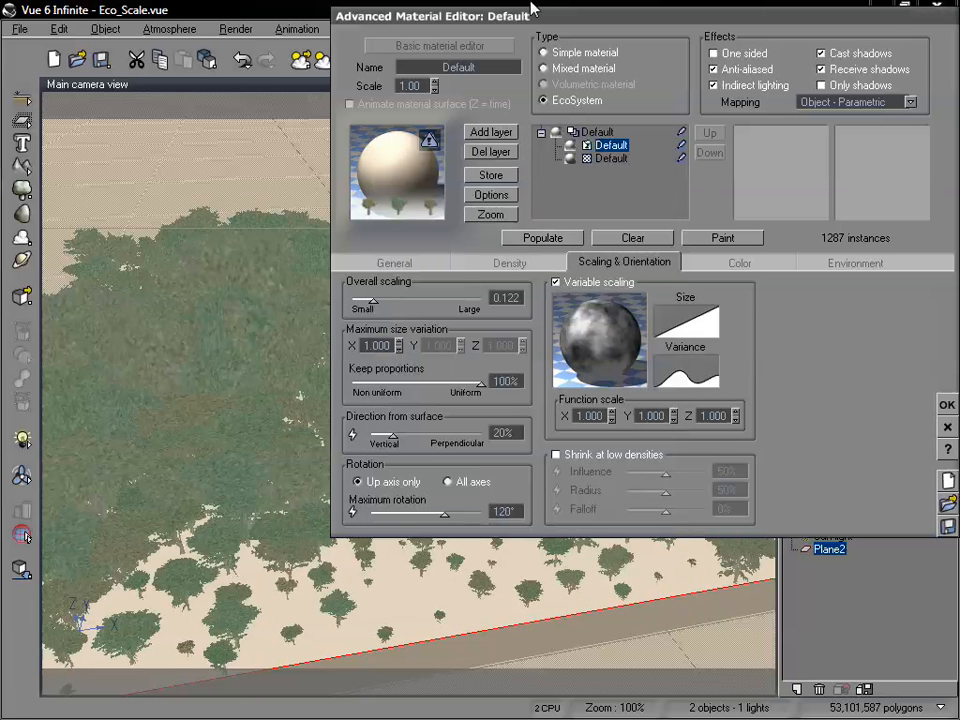
left_click_drag(533, 8, 721, 4)
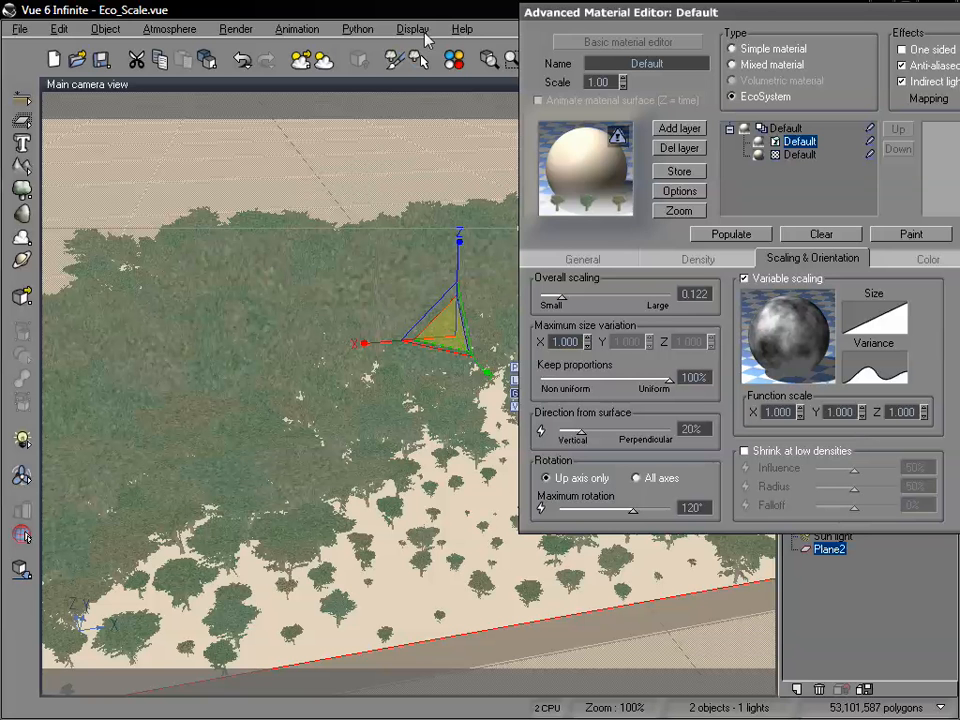
Disable variable scaling, reduce the overall scaling to 0.073 and repopulate the plane.
left_click_drag(851, 17, 720, 21)
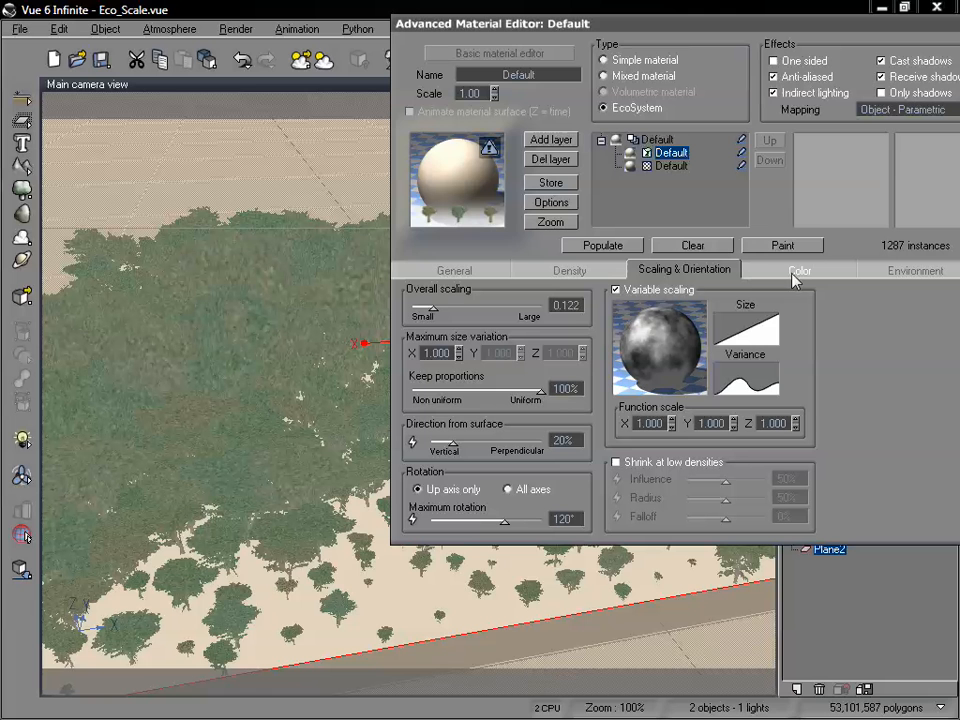
left_click(617, 290)
left_click(606, 246)
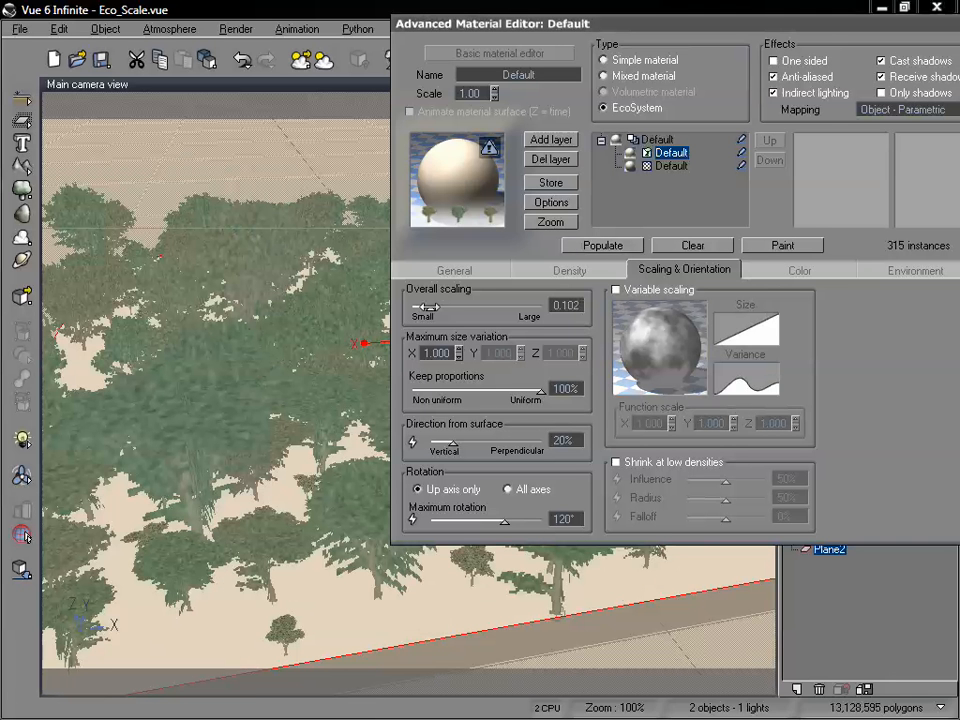
left_click_drag(427, 307, 423, 307)
left_click(600, 246)
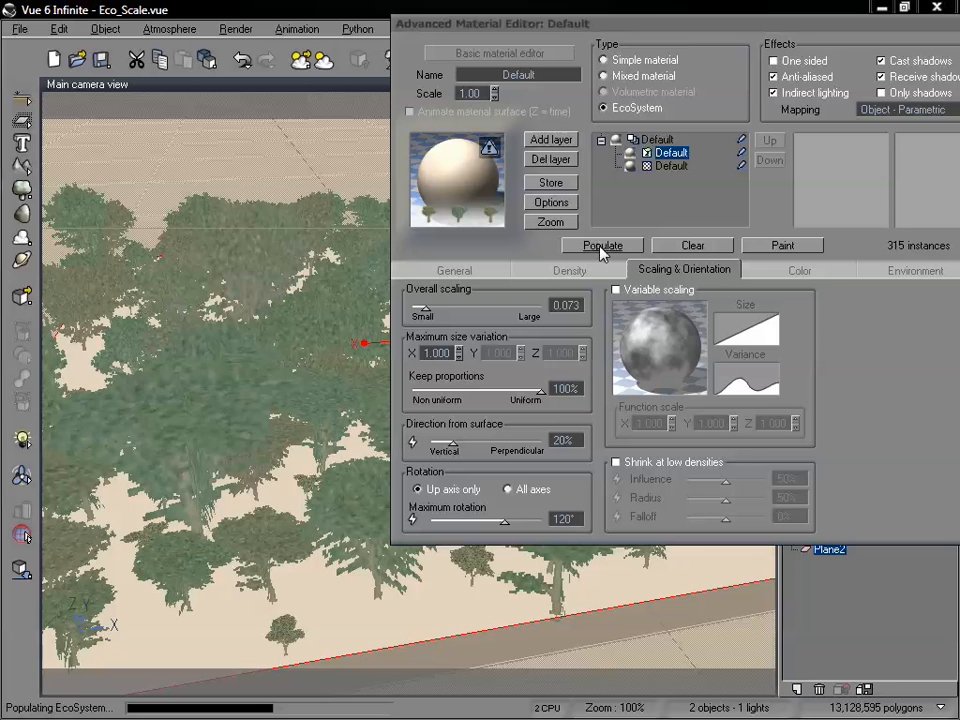
left_click_drag(519, 29, 562, 43)
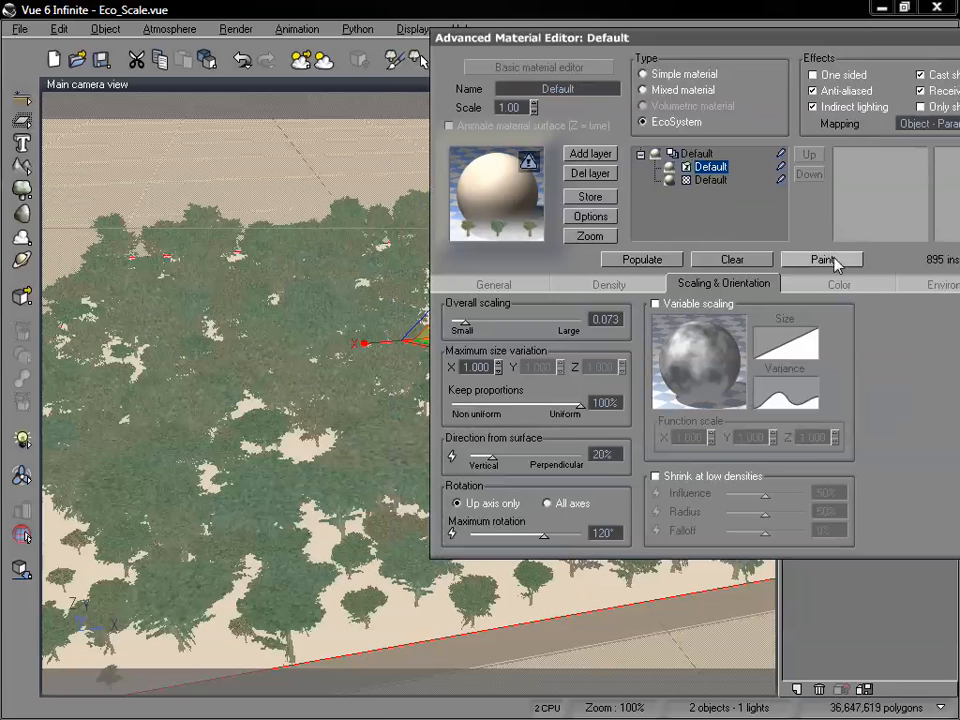
Enable variable color for the EcoSystem and open the color map library for it.
left_click(818, 286)
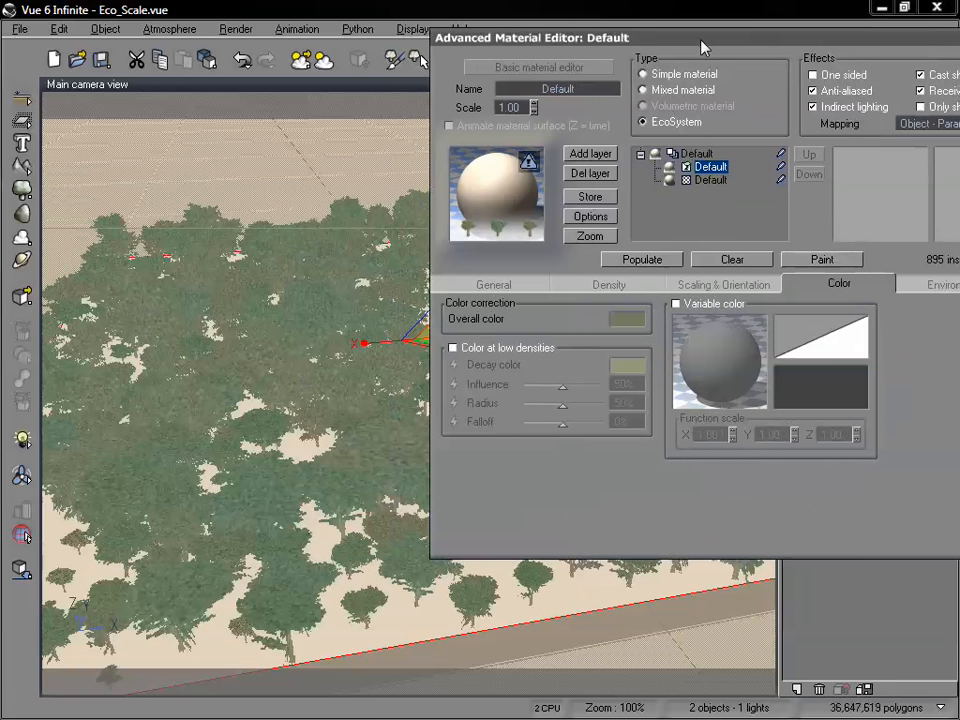
left_click(677, 305)
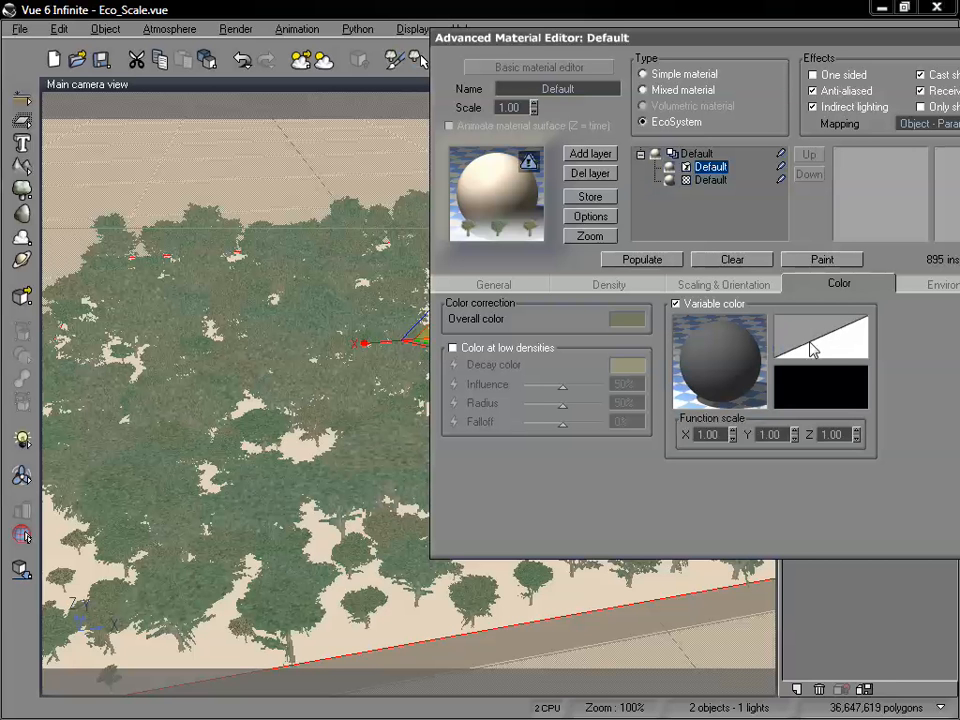
right_click(819, 384)
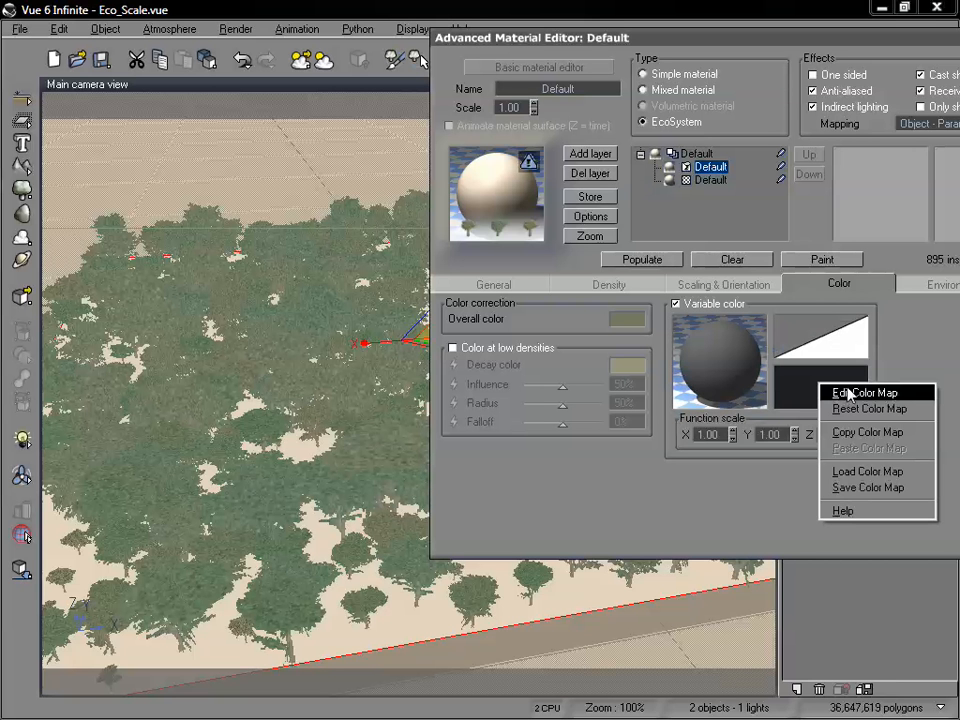
left_click(868, 471)
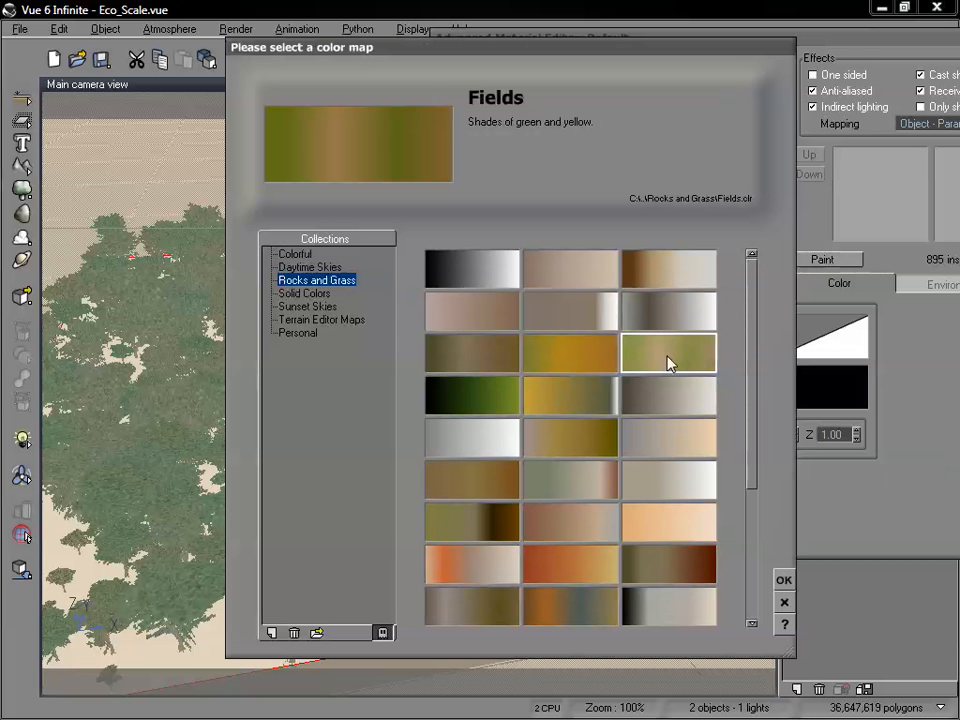
Load the Engineer color map from the Terrain Editor Maps collection and repopulate the plane with it.
left_click_drag(756, 348, 613, 379)
left_click(312, 293)
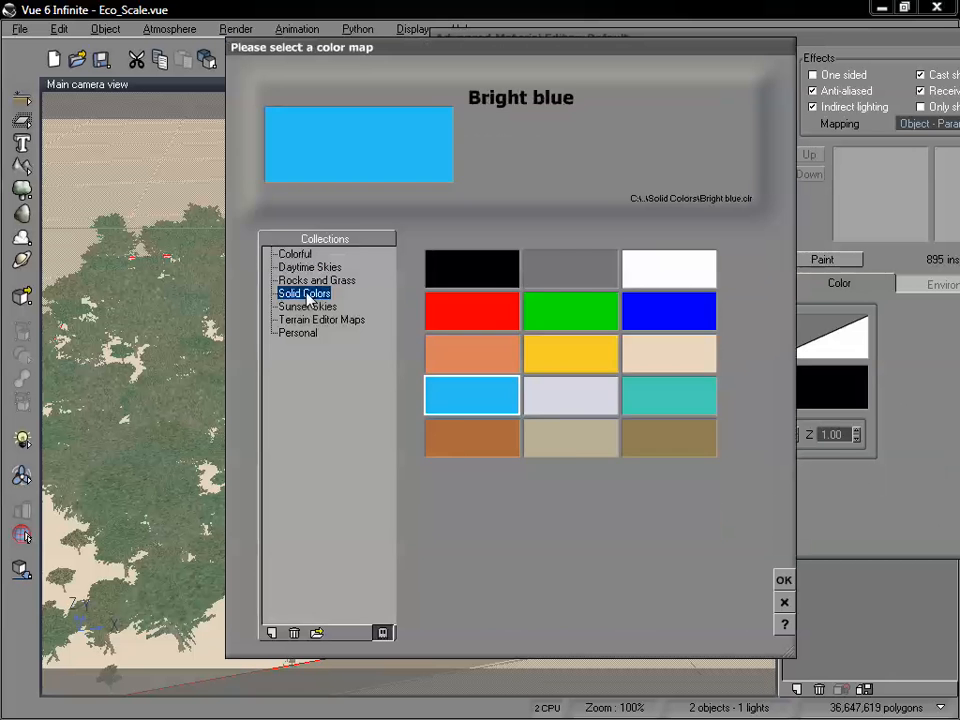
left_click(313, 307)
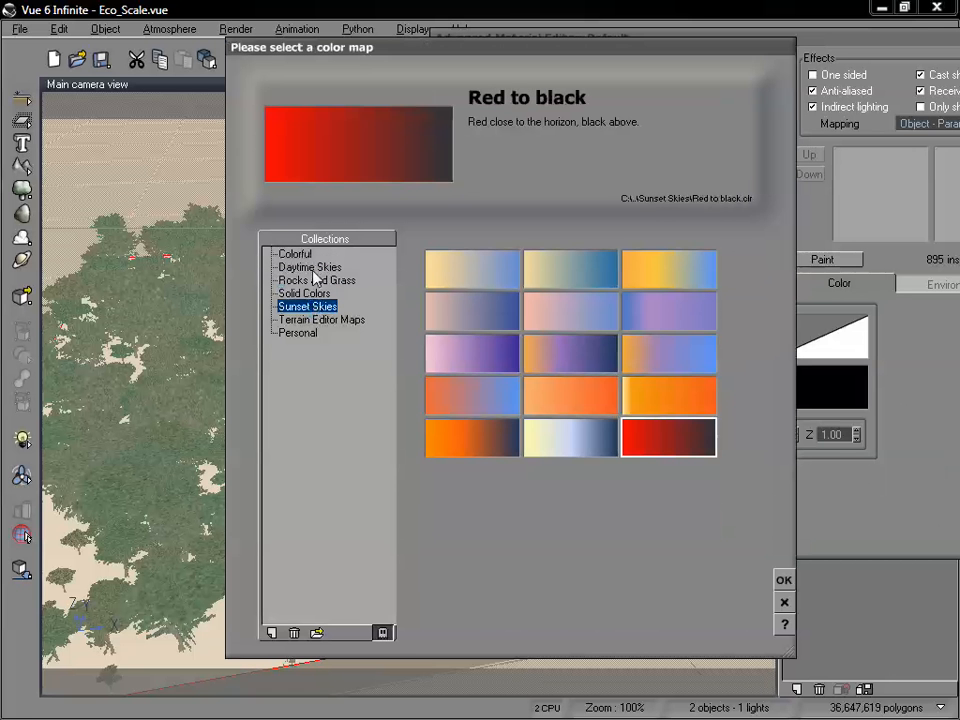
left_click(312, 268)
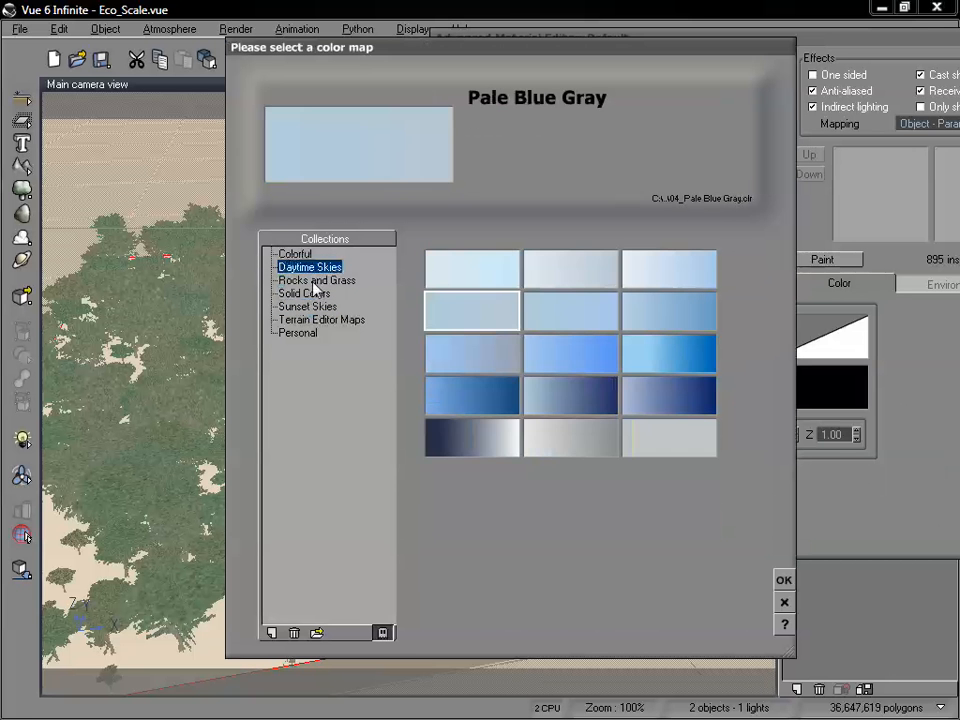
left_click(316, 281)
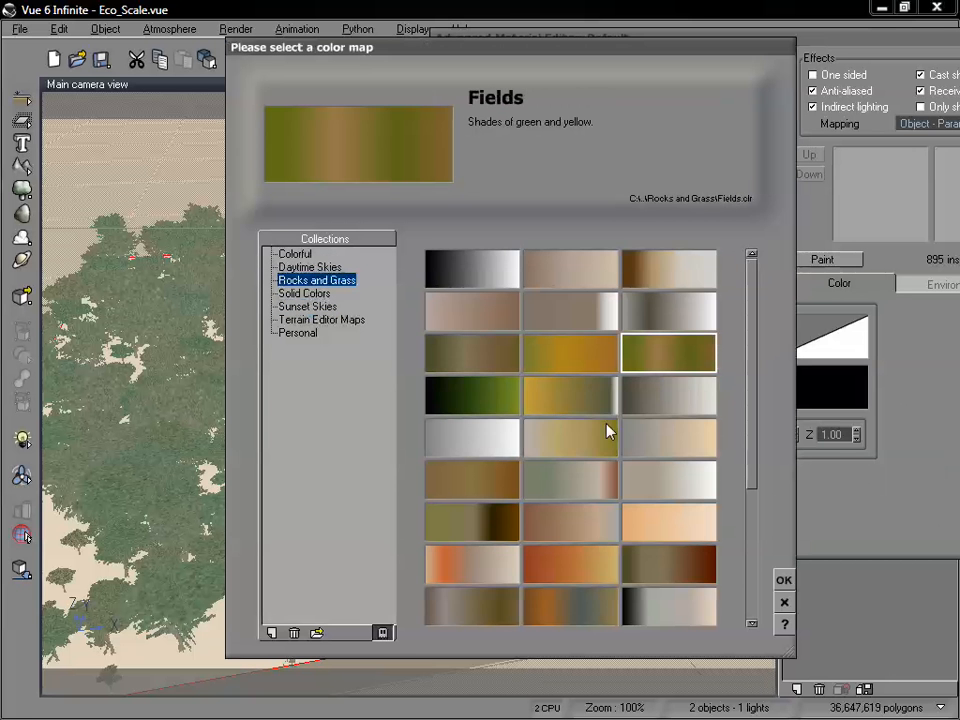
left_click(318, 320)
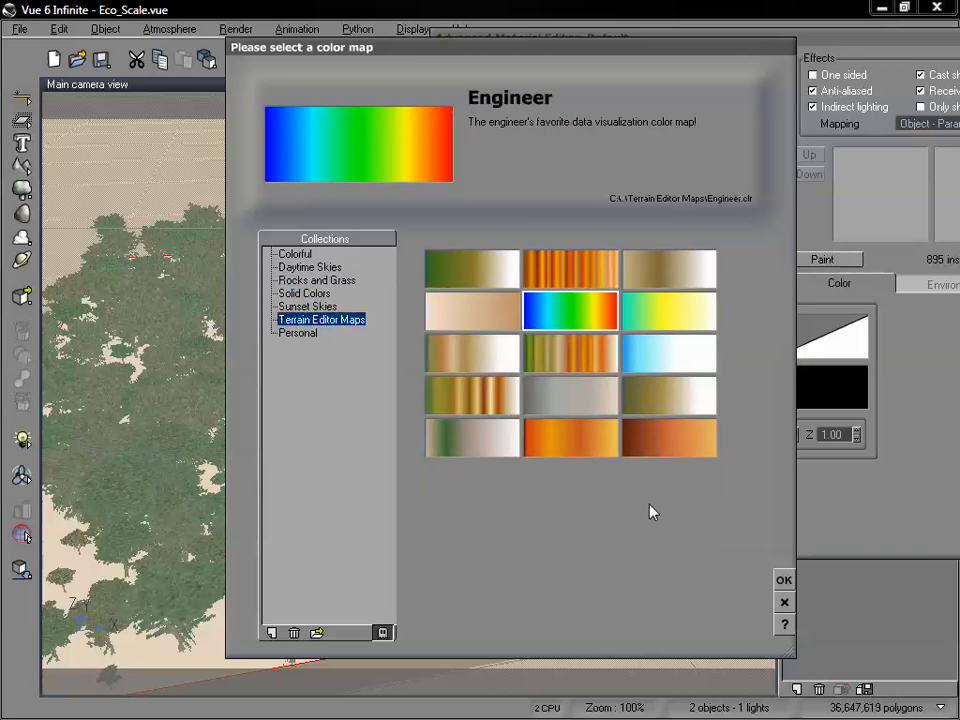
left_click(784, 580)
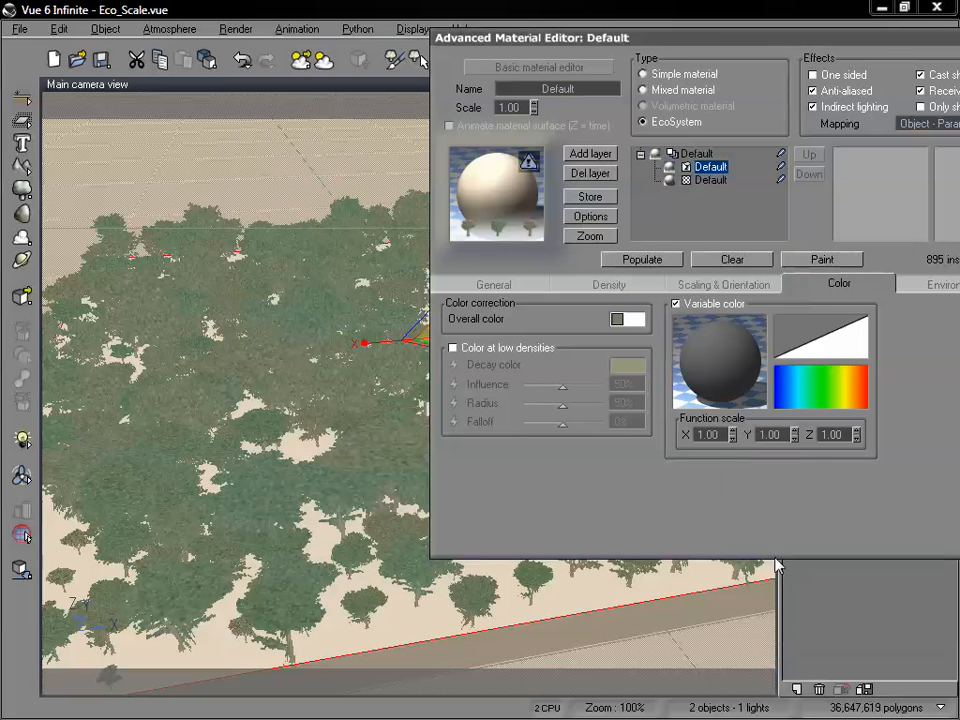
left_click_drag(725, 47, 447, 56)
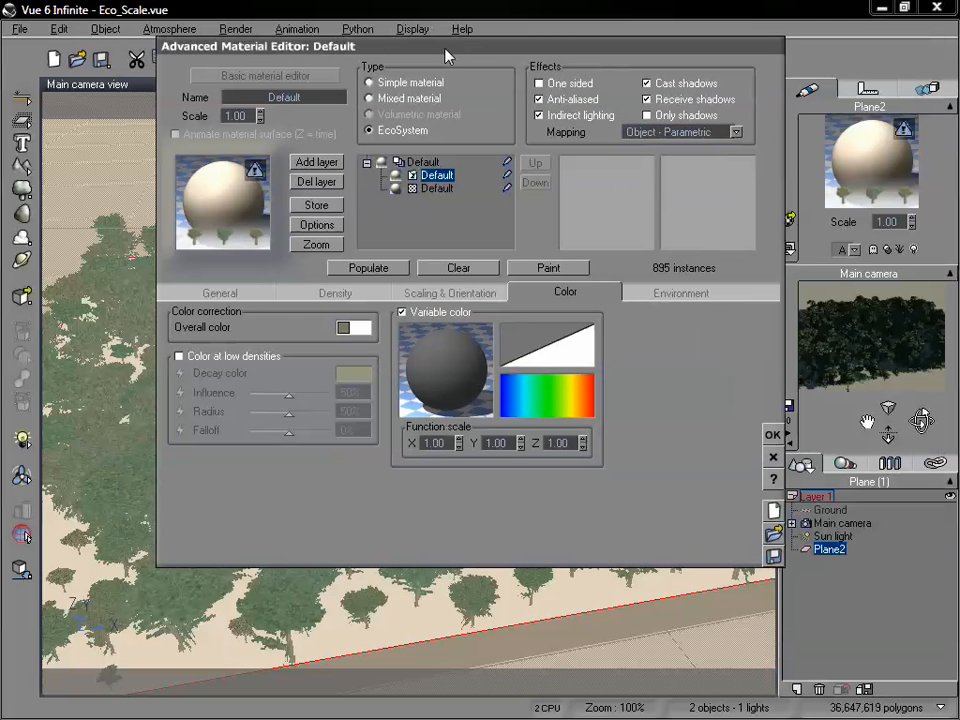
left_click(372, 269)
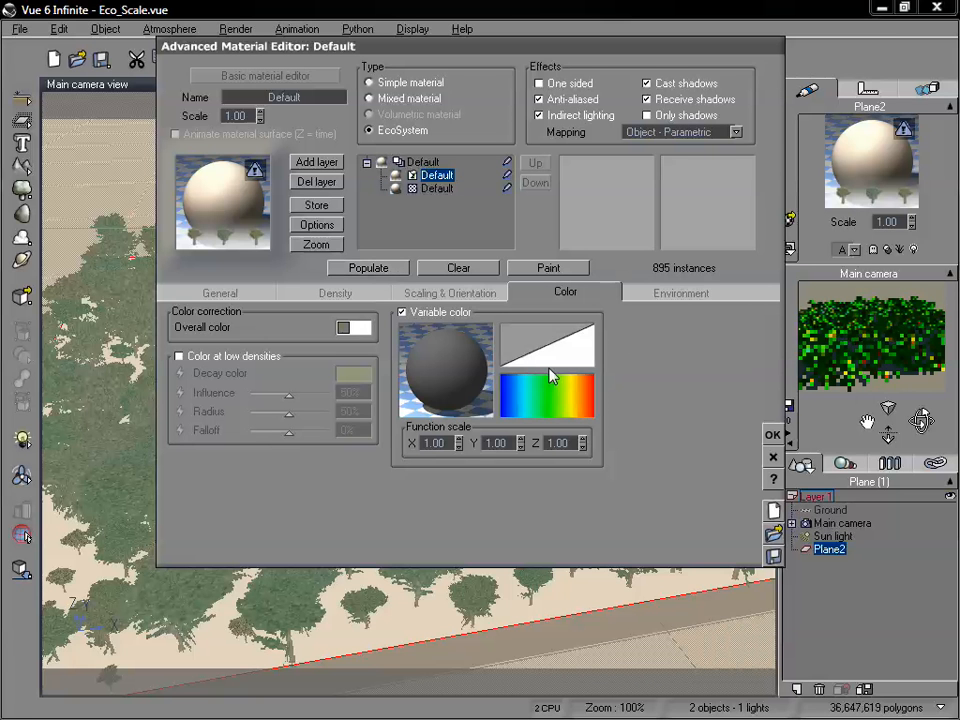
Edit the variable color function and add a Simple Fractal node between the Position input and the Color output.
right_click(465, 370)
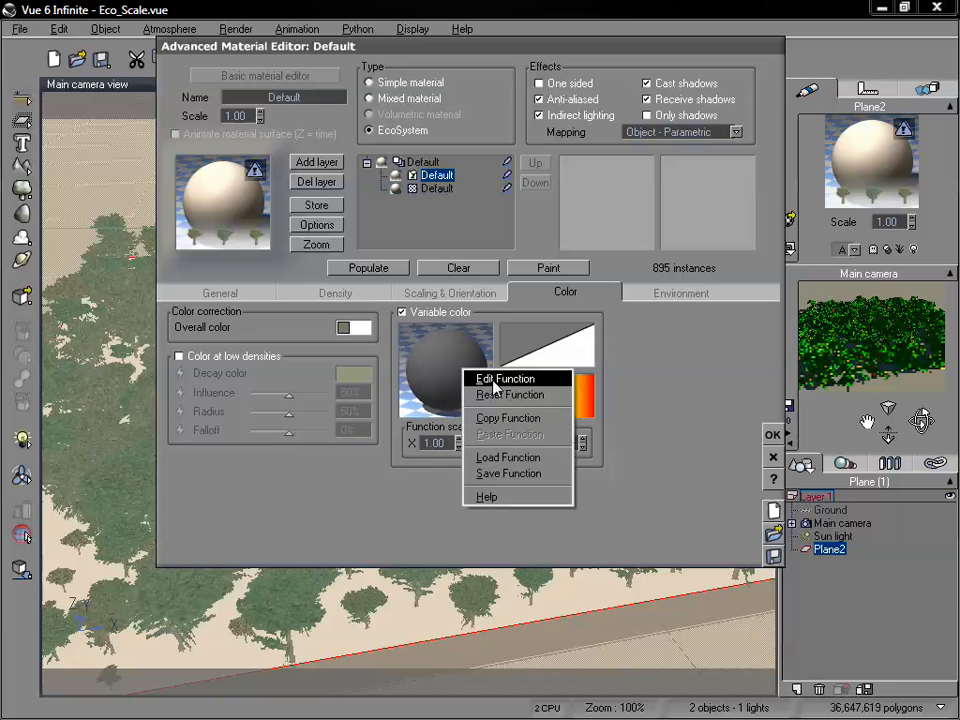
left_click(495, 381)
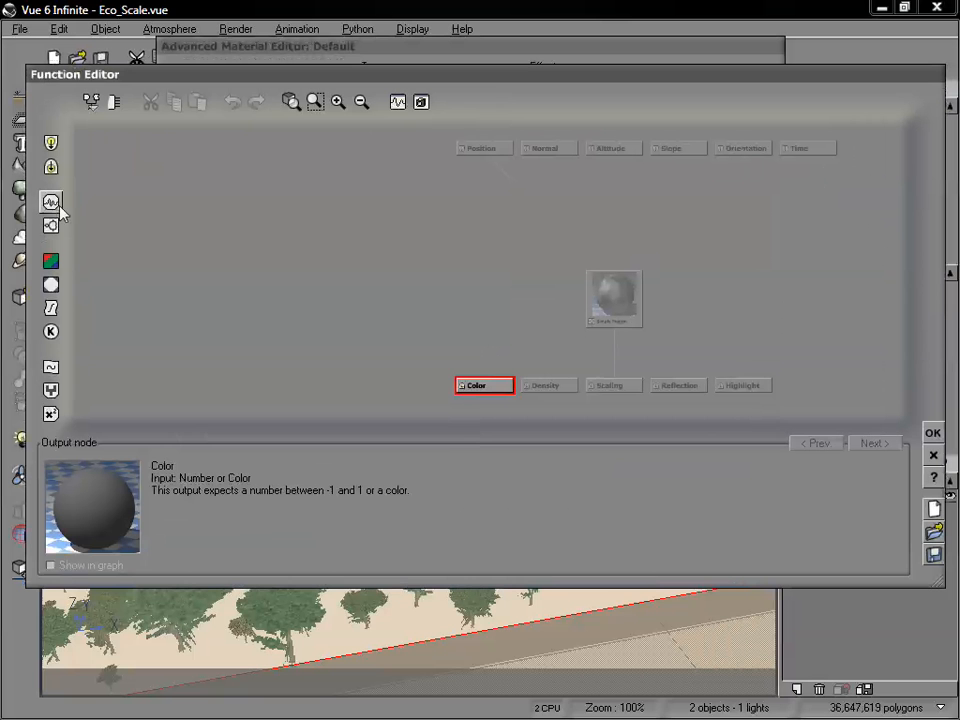
left_click(51, 227)
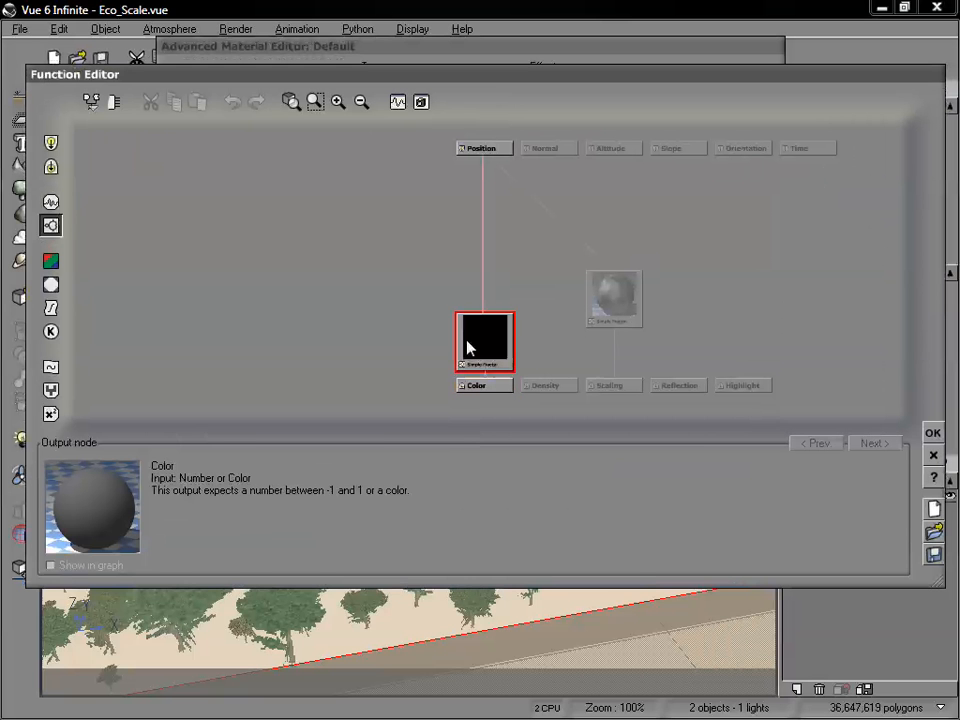
left_click_drag(484, 343, 489, 285)
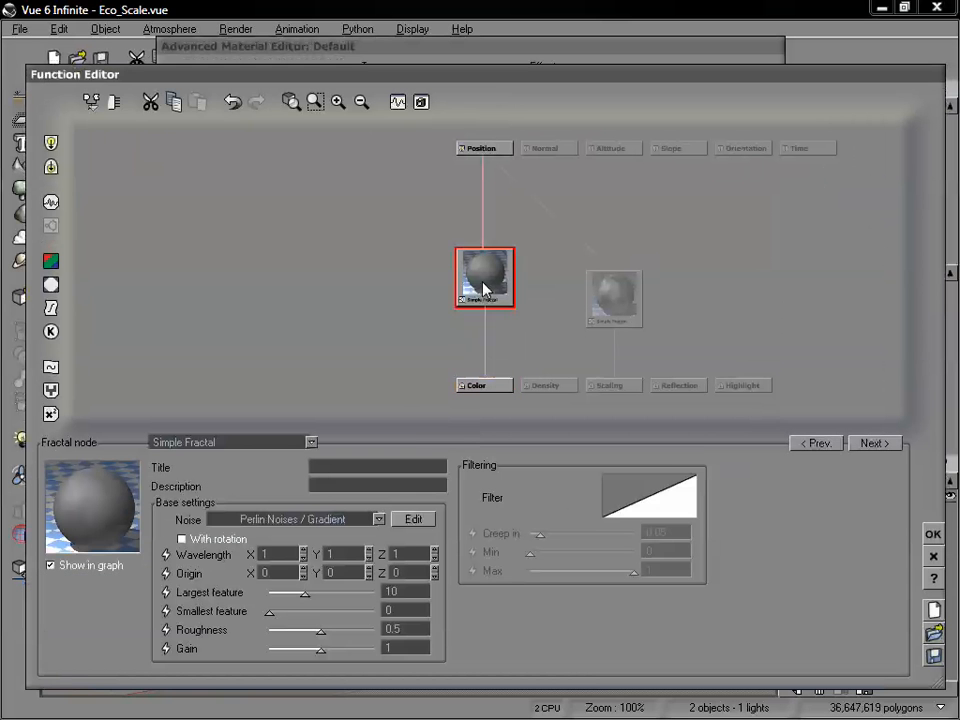
Set the fractal's wavelength to .5 in X, Y and Z, and raise its roughness to about 0.6 and gain to about 1.62.
left_click(278, 556)
key("BackSpace")
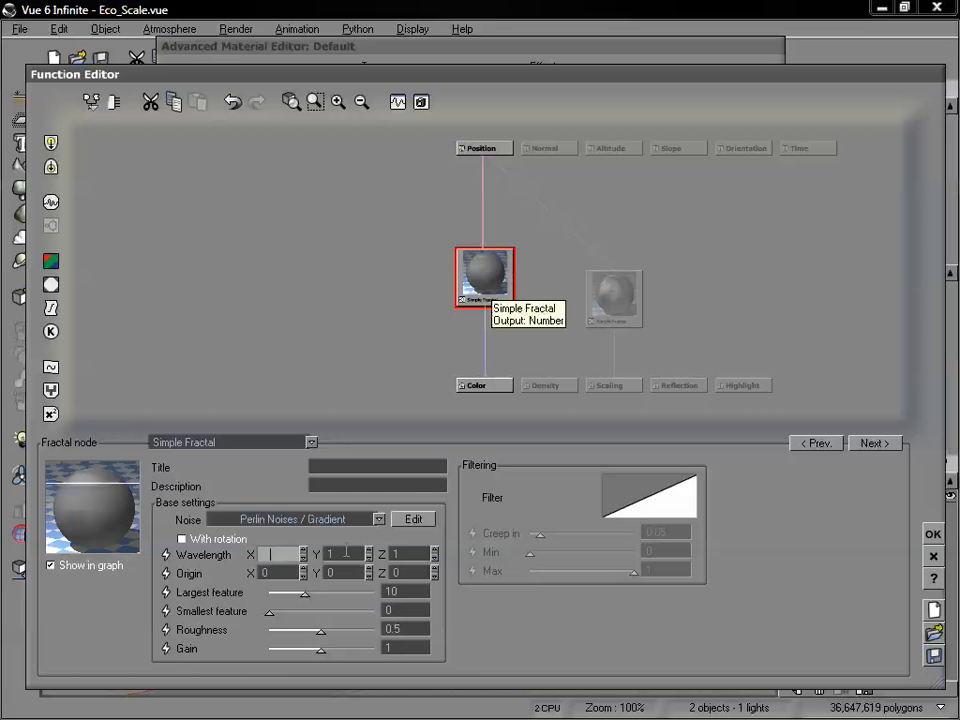
type(".5")
key("Tab")
type(".5")
key("Tab")
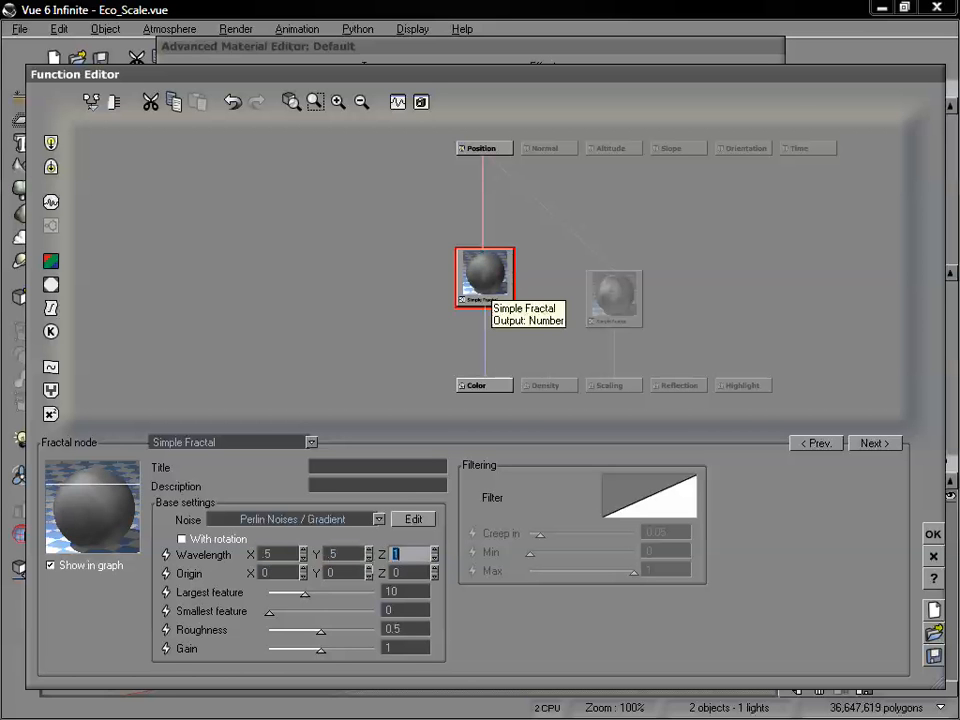
type(".5")
mouse_move(321, 648)
left_mouse_down()
mouse_move(332, 648)
mouse_move(331, 628)
left_mouse_up()
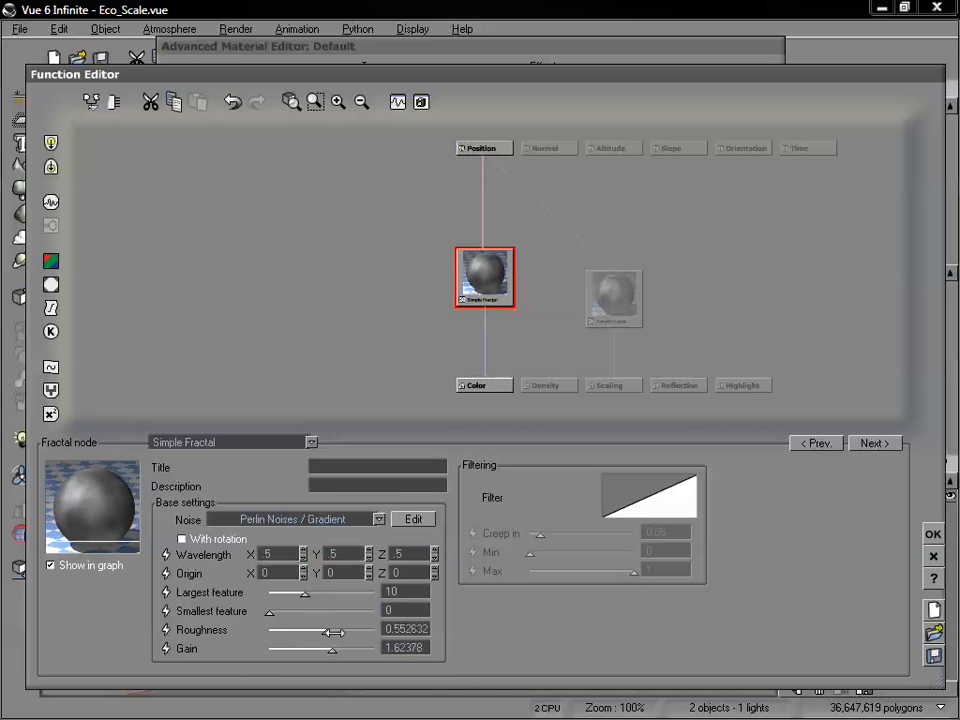
Accept the fractal color function and repopulate the plane with it.
left_click(930, 535)
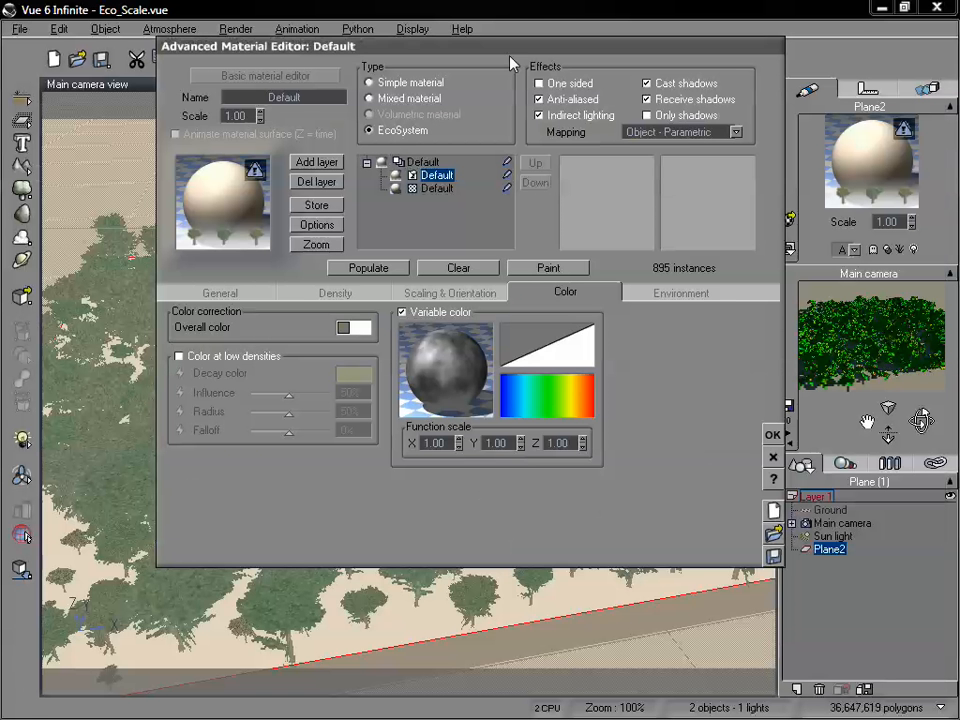
left_click_drag(382, 41, 353, 103)
left_click(350, 335)
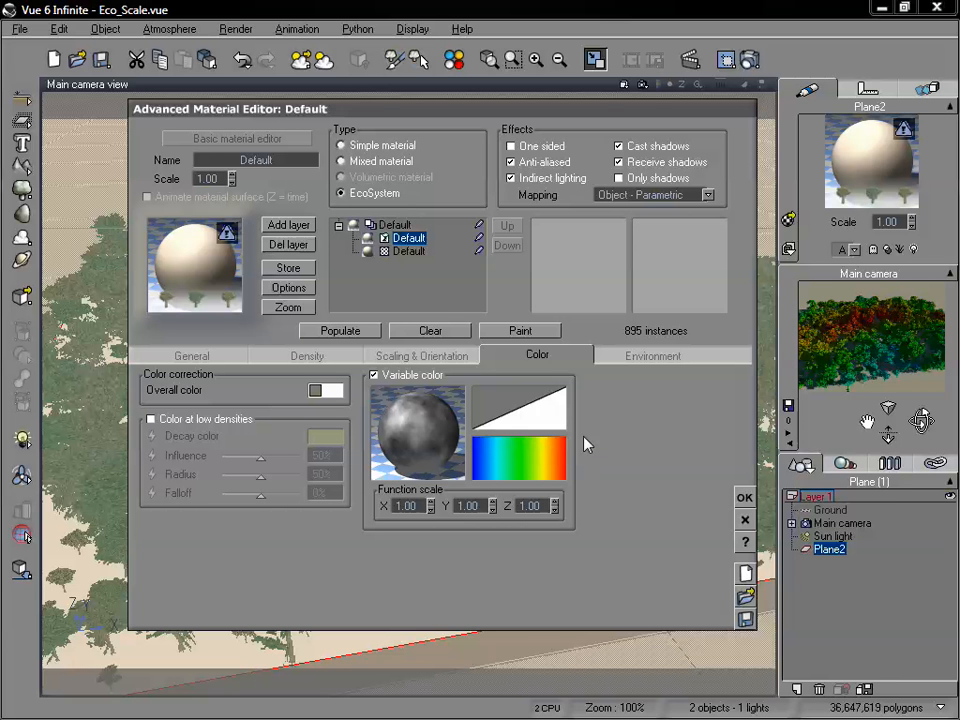
Set the variable color's function scale to .5 in X, Y and Z and repopulate the plane.
left_click_drag(419, 506, 349, 509)
type(".5")
key("Tab")
type(".5")
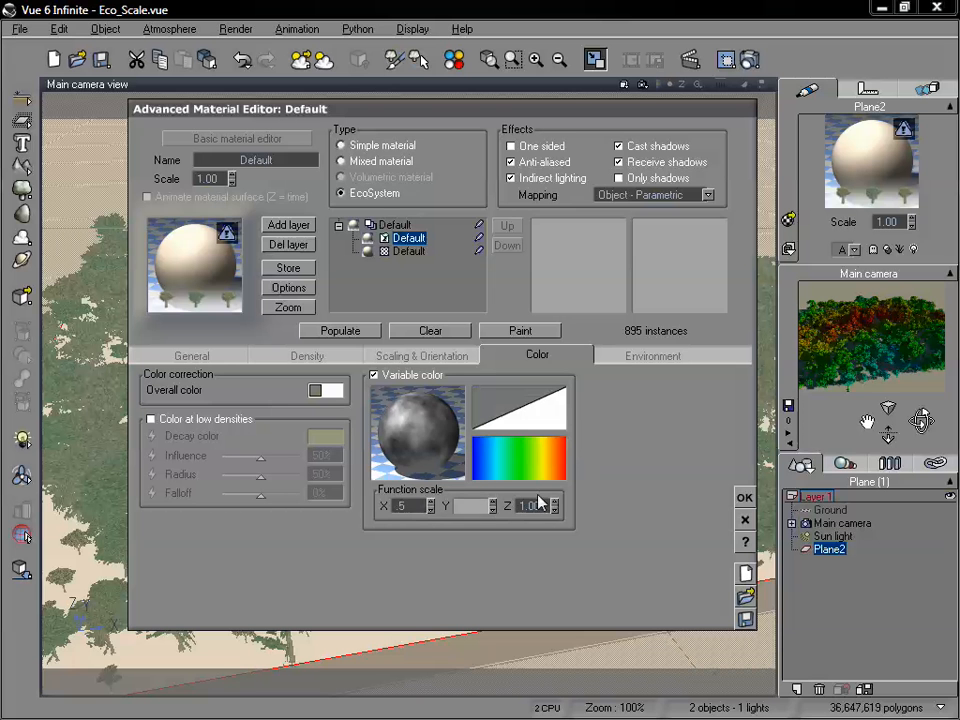
key("Tab")
type(".5")
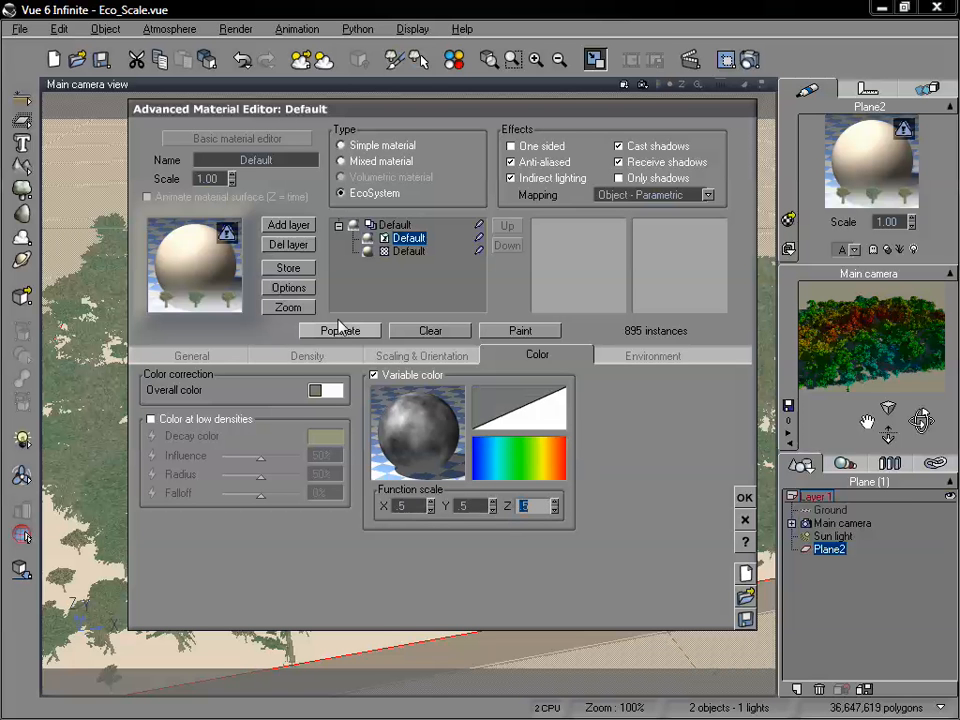
left_click(340, 330)
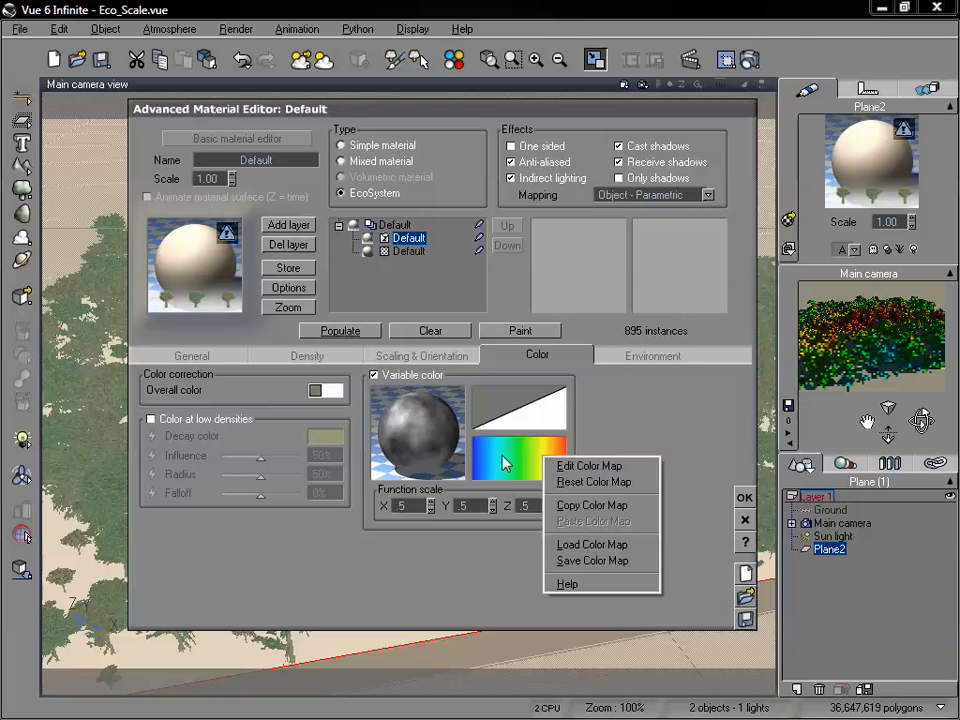
Load the Fields color map from the Rocks and Grass collection and repopulate the plane with it.
left_click(611, 546)
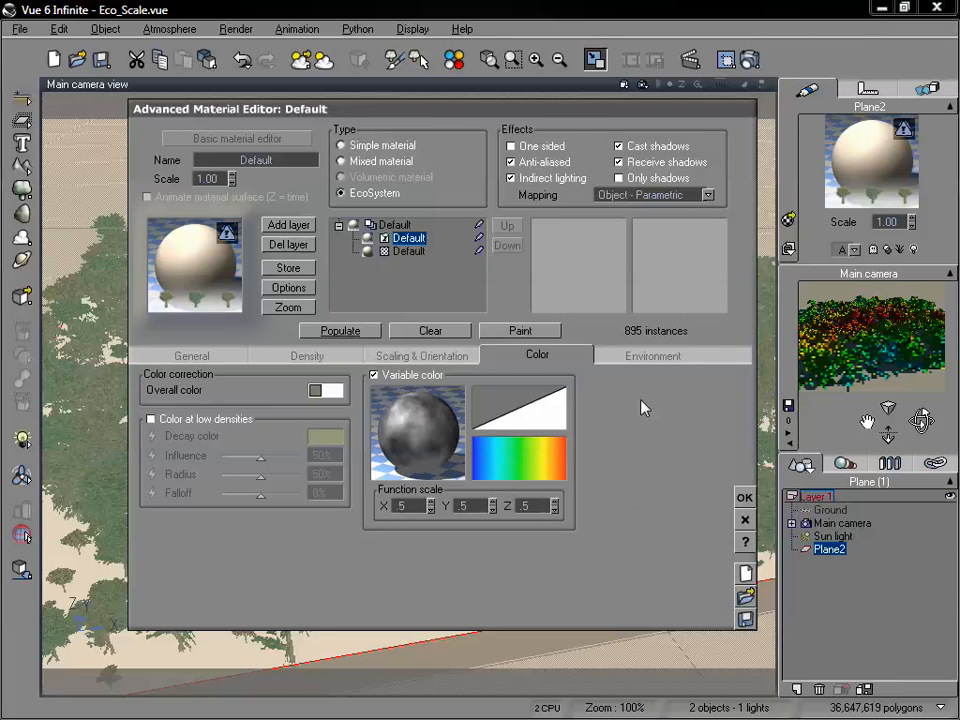
left_click(472, 270)
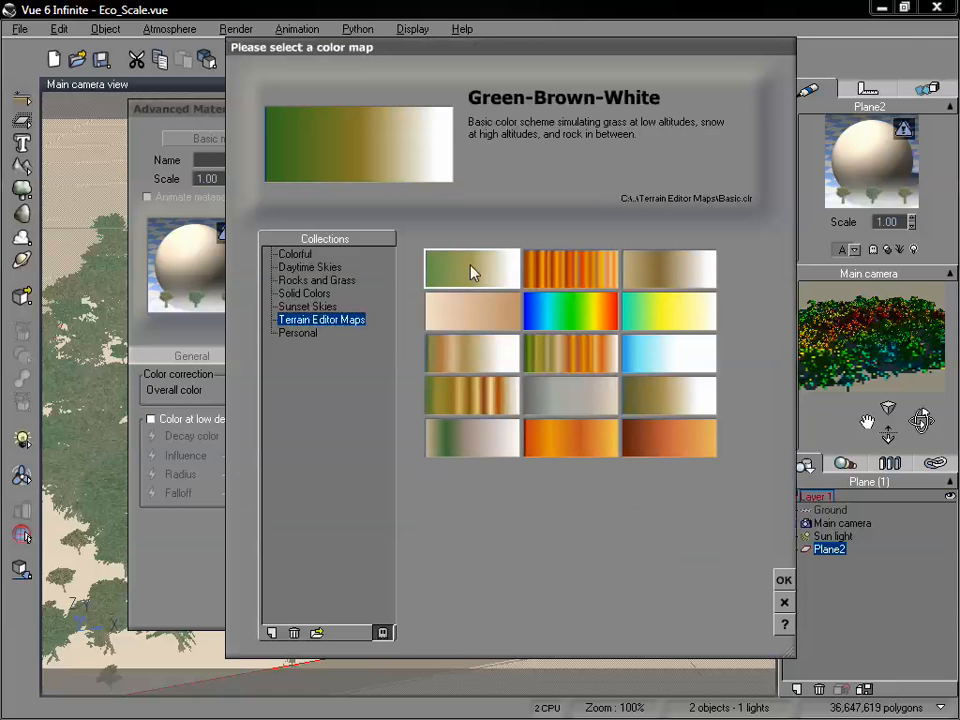
left_click(316, 283)
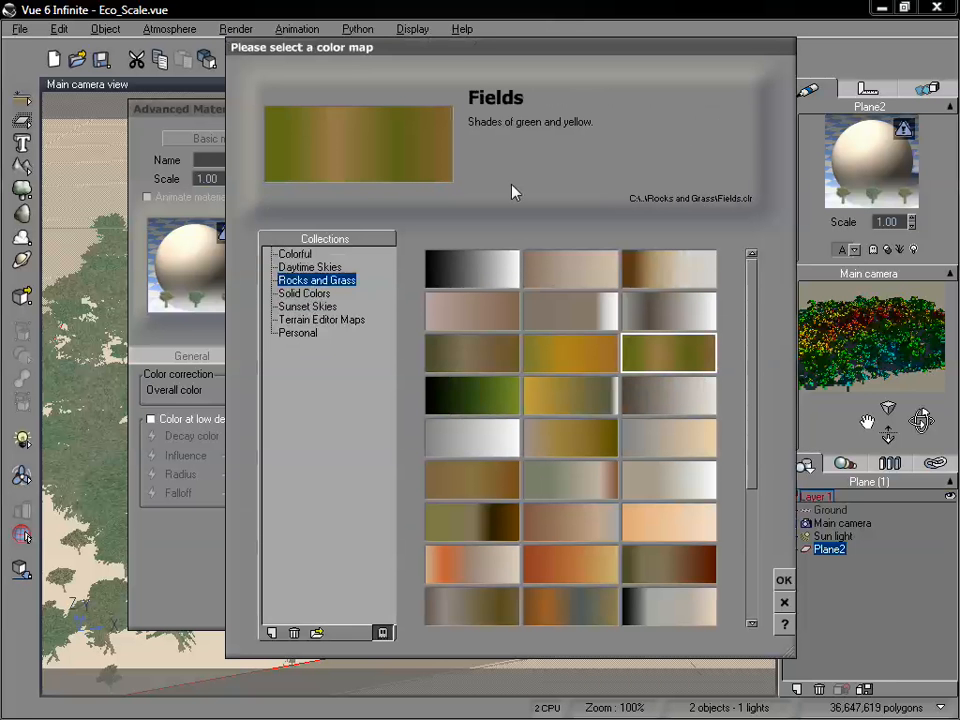
left_click(785, 581)
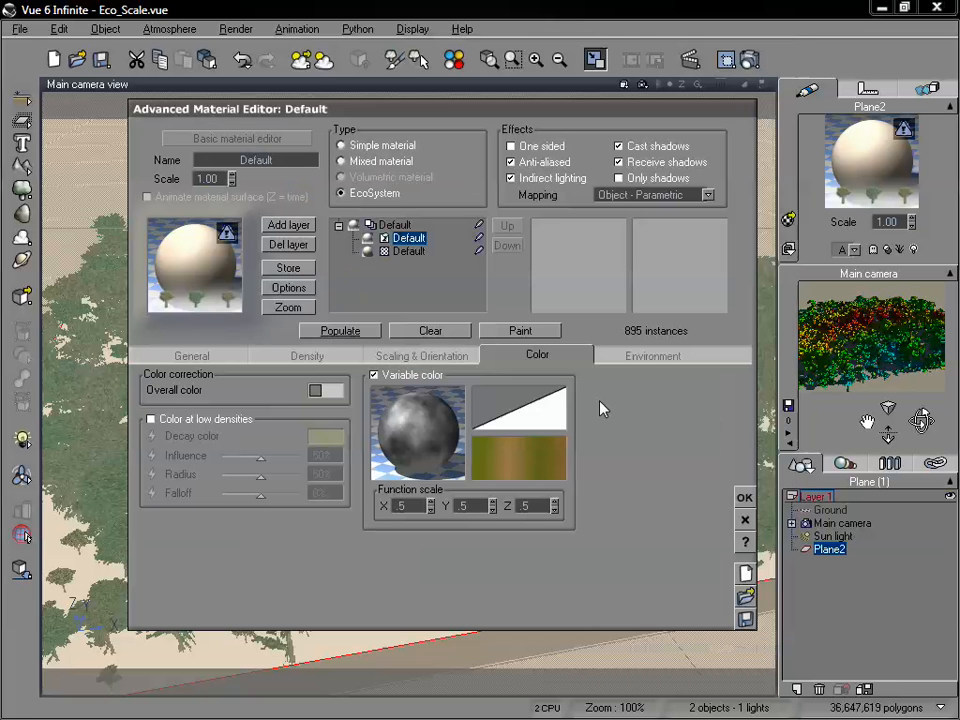
left_click(343, 330)
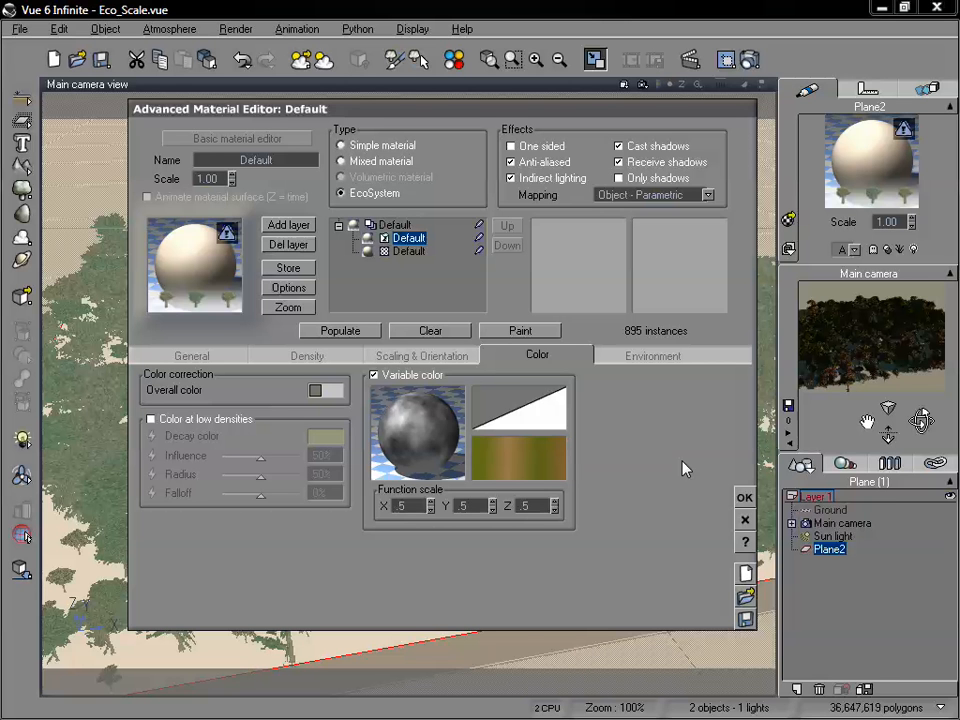
Browse the color map collections, load the Canyon map from Terrain Editor Maps and repopulate the plane with it.
right_click(512, 455)
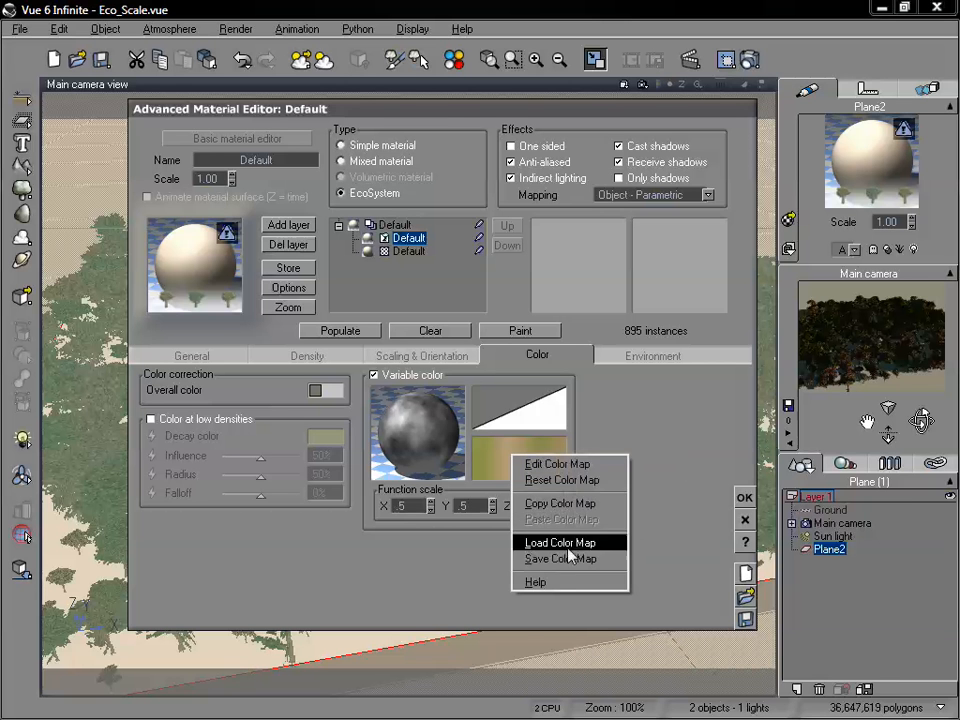
left_click(568, 548)
left_click_drag(521, 60, 505, 49)
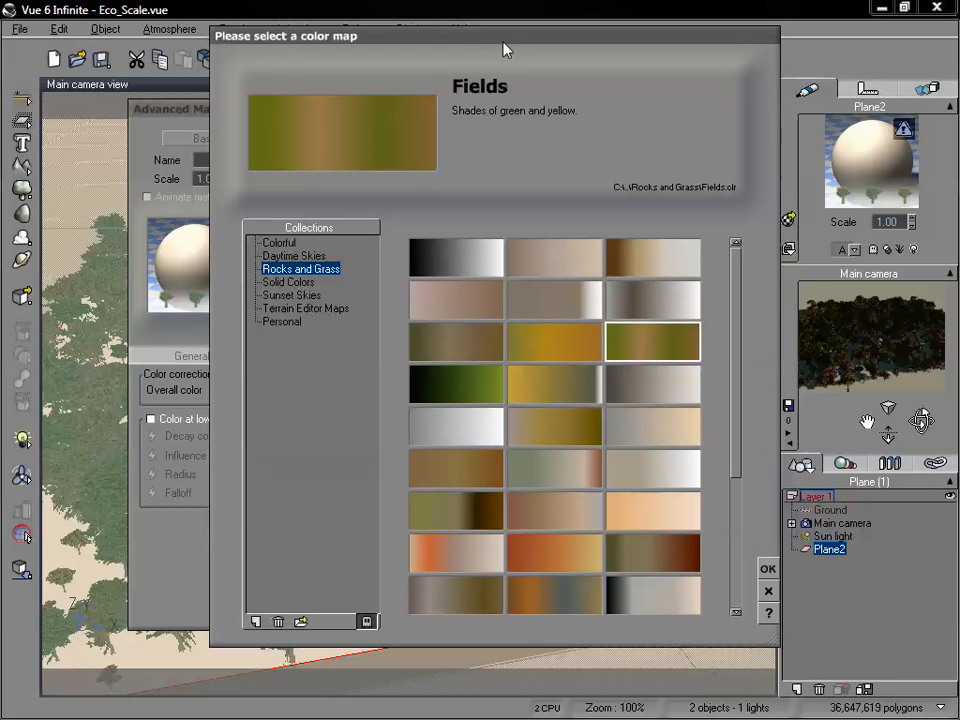
left_click(298, 296)
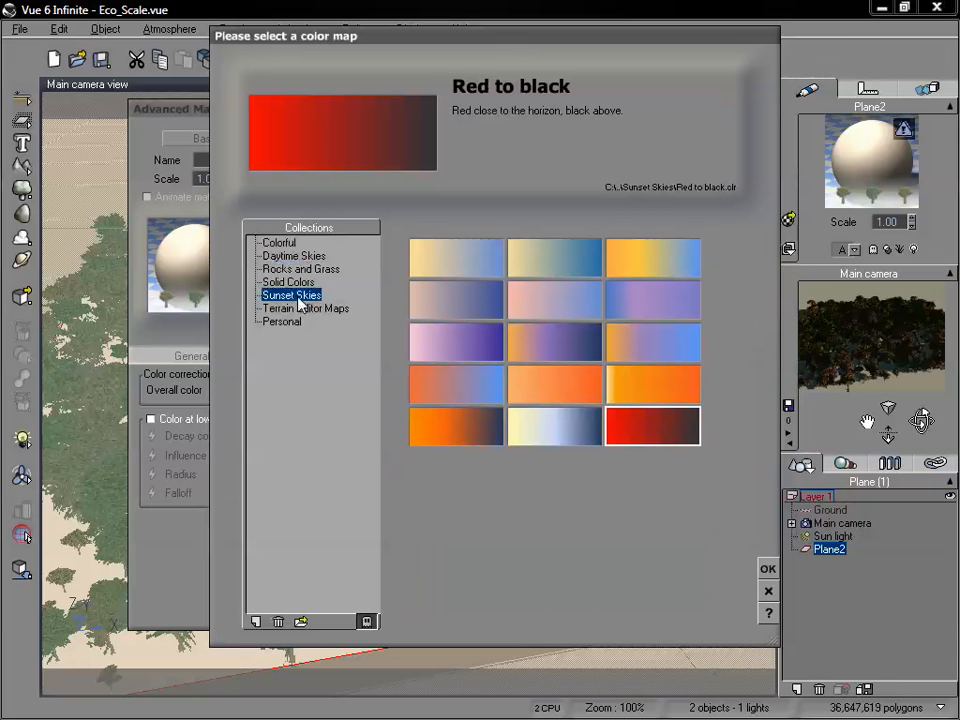
left_click(421, 432)
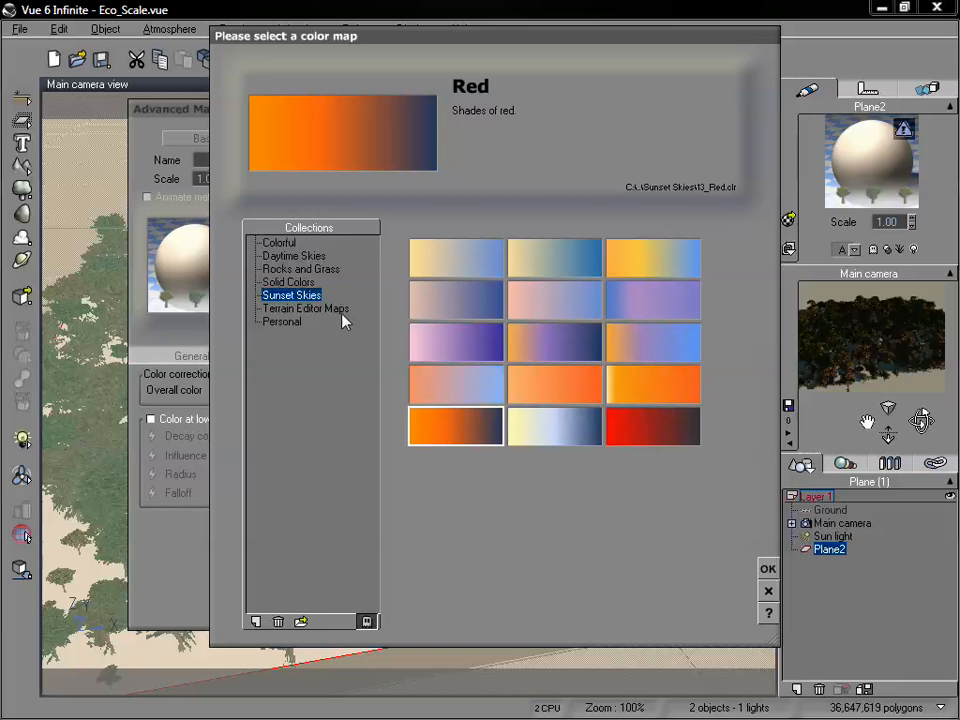
left_click(299, 259)
left_click(300, 282)
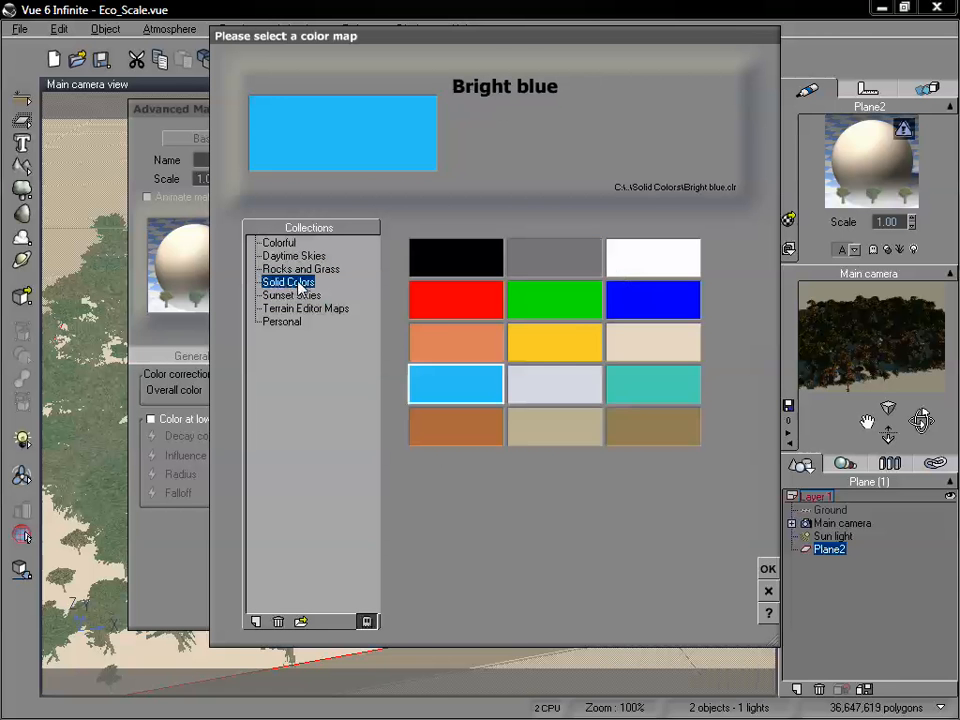
left_click(304, 309)
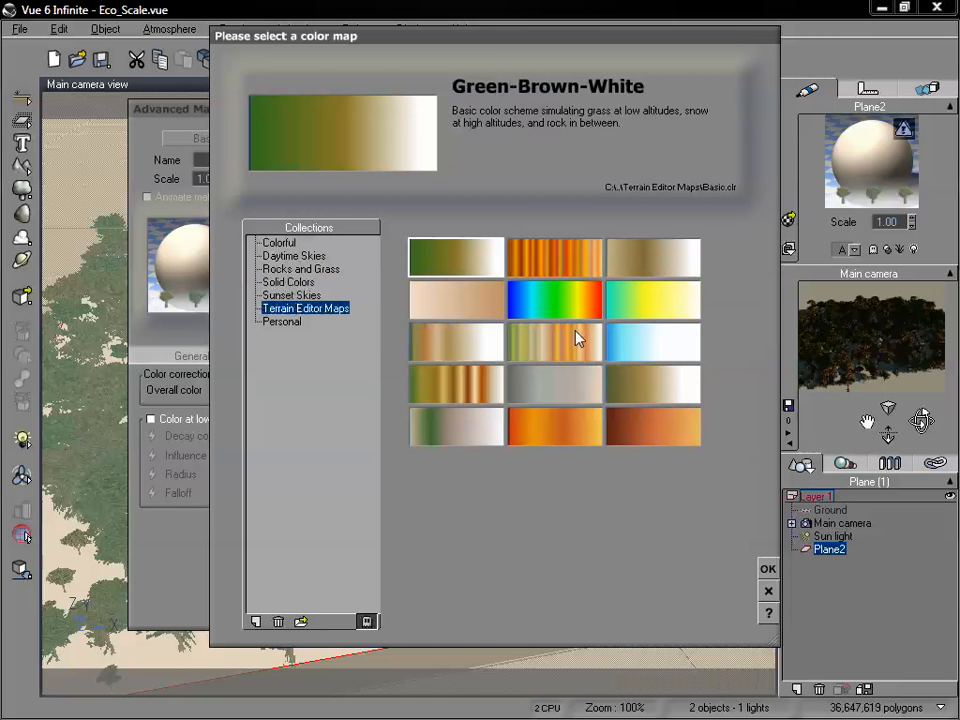
left_click(578, 279)
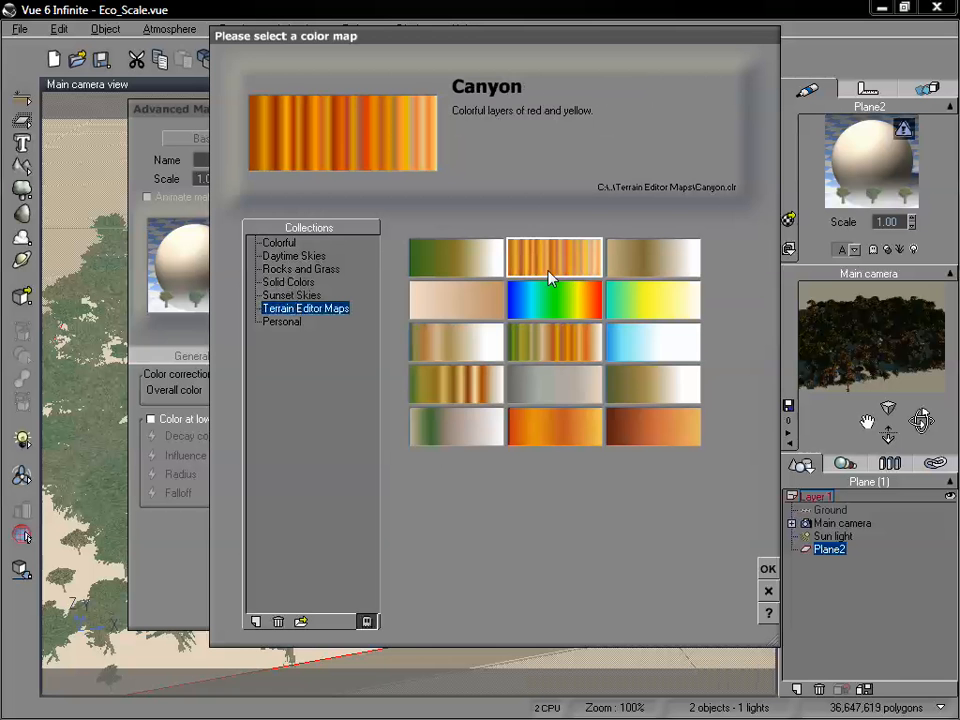
left_click(766, 569)
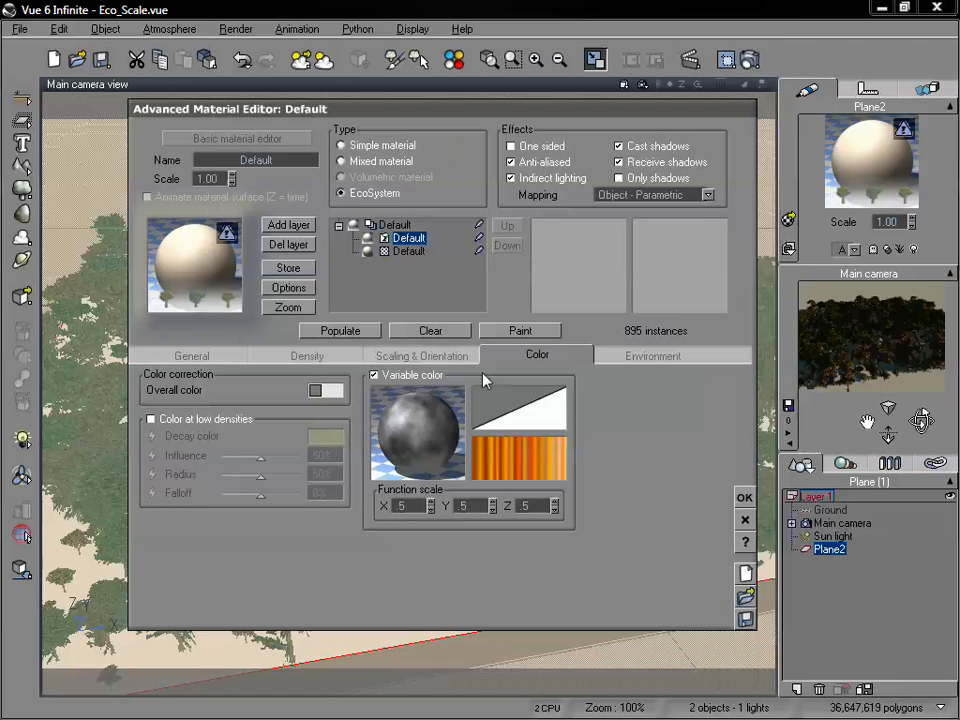
left_click(352, 334)
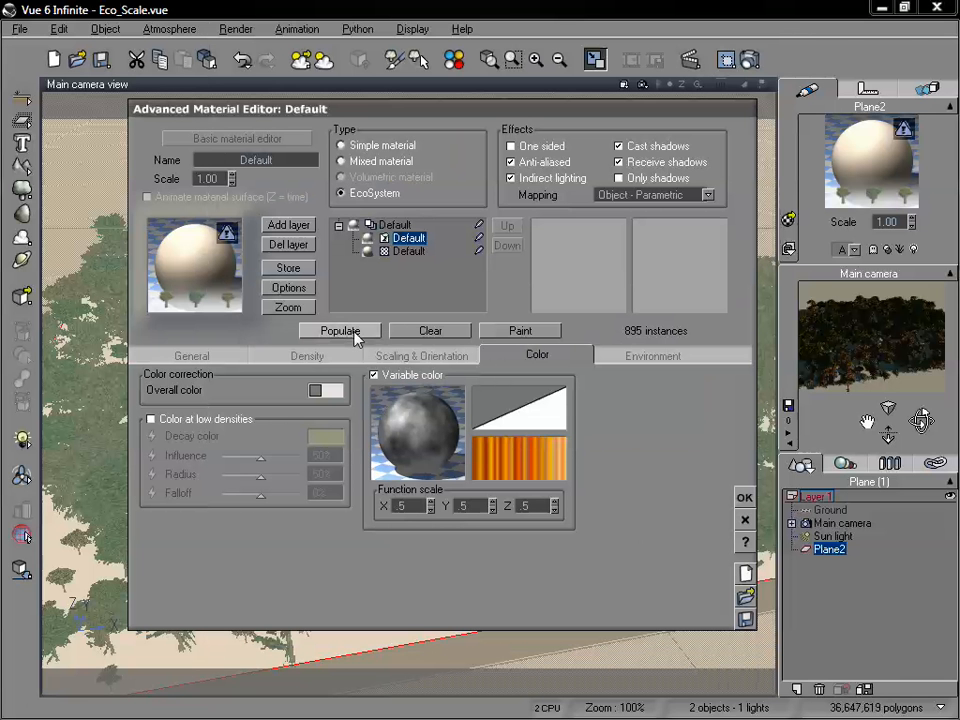